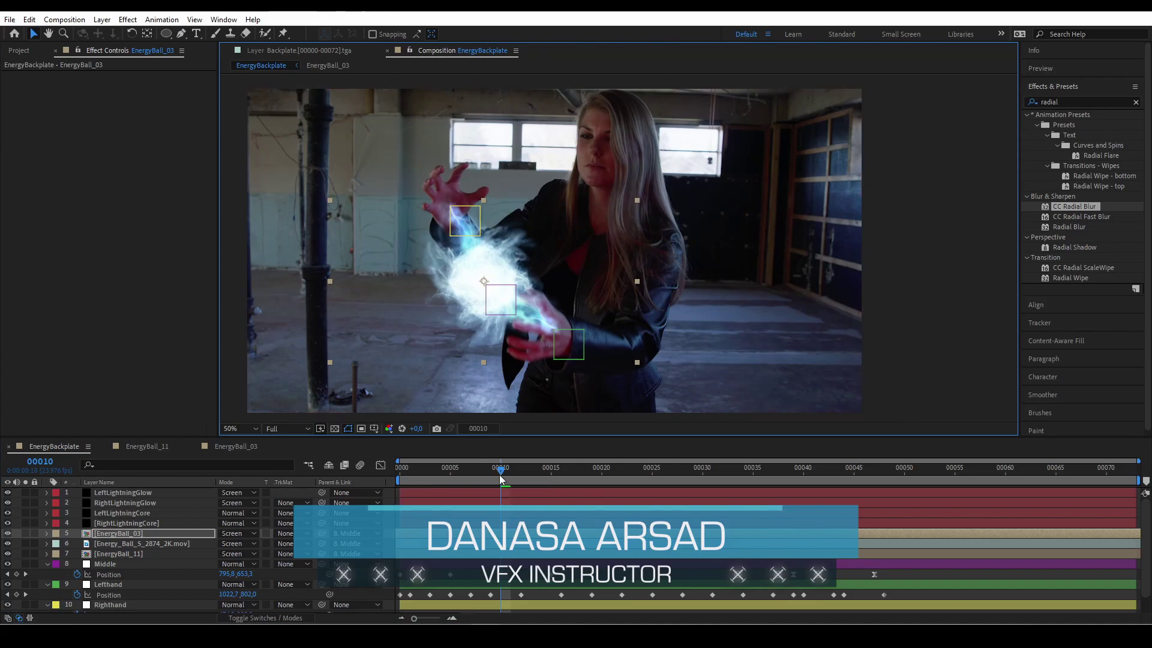
# Step: Mask the Fractal layer with an ellipse around the red energy ball
pyautogui.press('space')
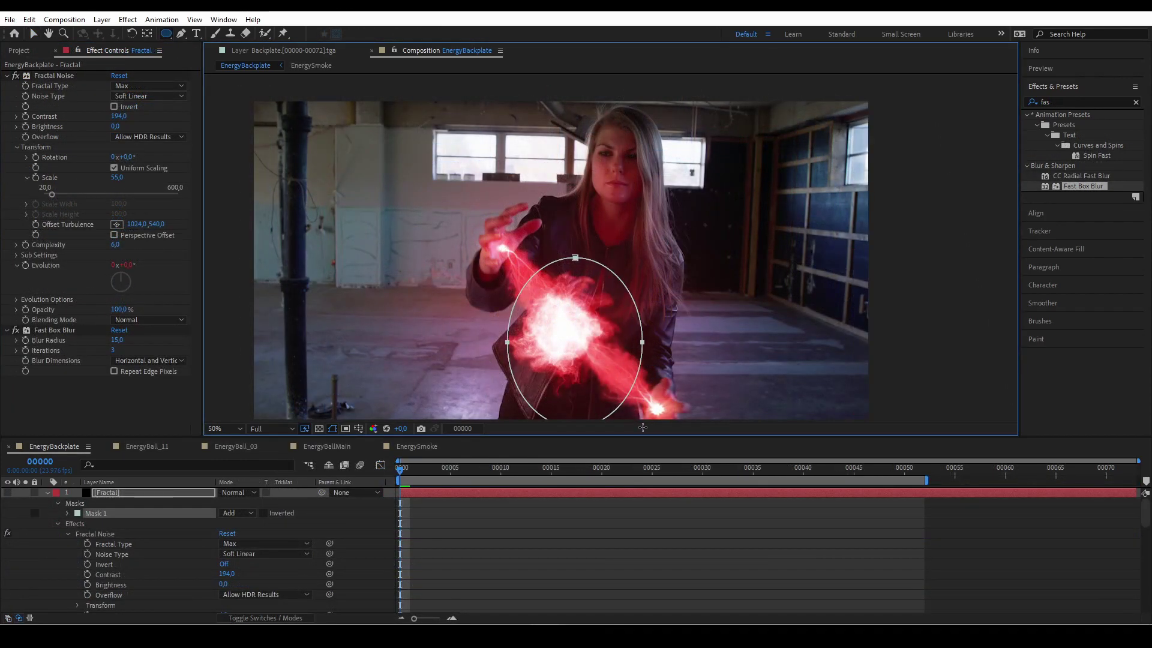
pyautogui.moveTo(637, 329); pyautogui.dragTo(567, 287)
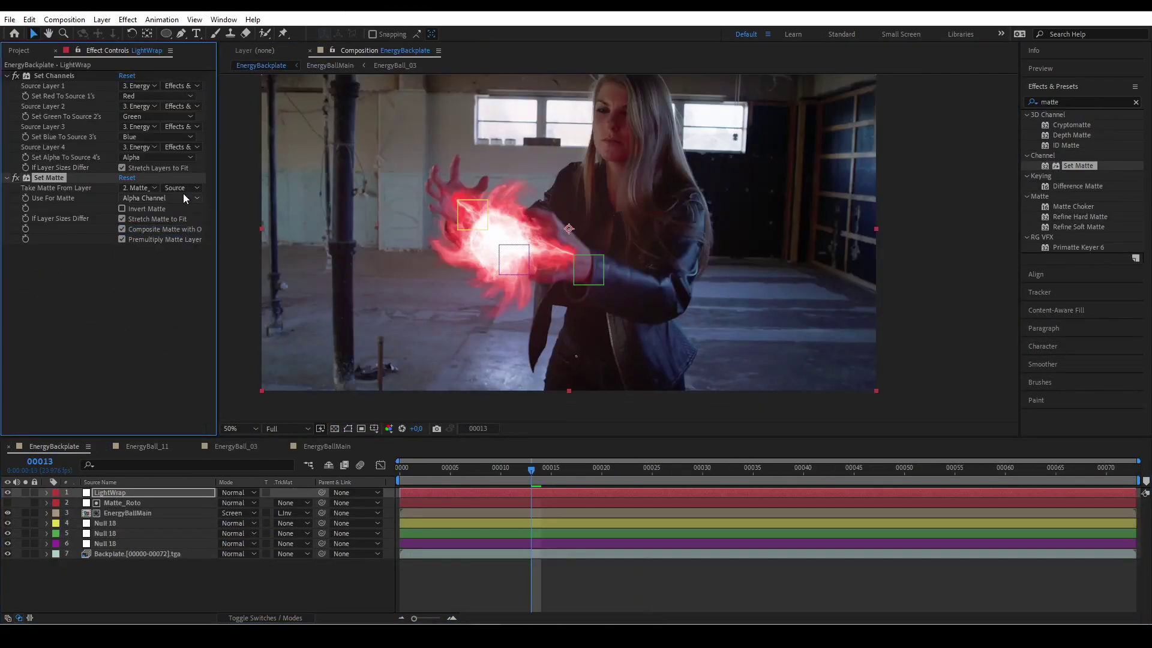
# Step: Invert the Set Matte effect on the LightWrap layer and add a Fast Box Blur effect below it
pyautogui.click(122, 209)
pyautogui.click(1065, 102)
pyautogui.write('fas')
pyautogui.moveTo(1083, 186); pyautogui.dragTo(154, 362)
# Step: Duplicate Set Matte below the Fast Box Blur on LightWrap and turn off Invert Matte on the copy
pyautogui.hotkey('ctrl', 'd')
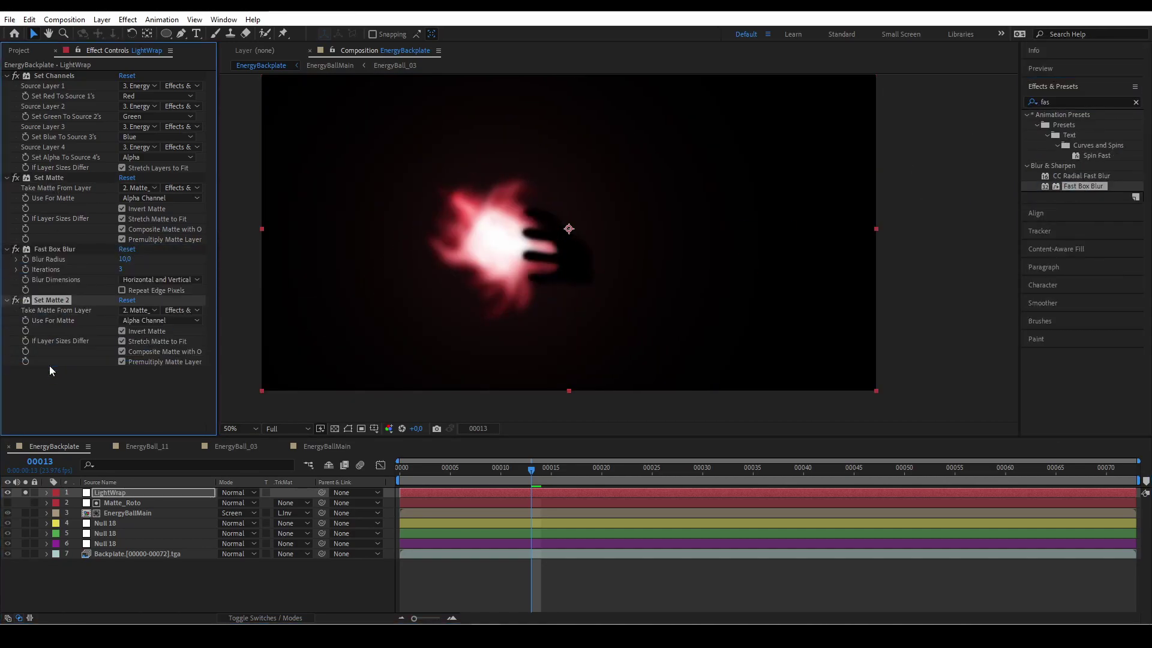
pyautogui.click(122, 331)
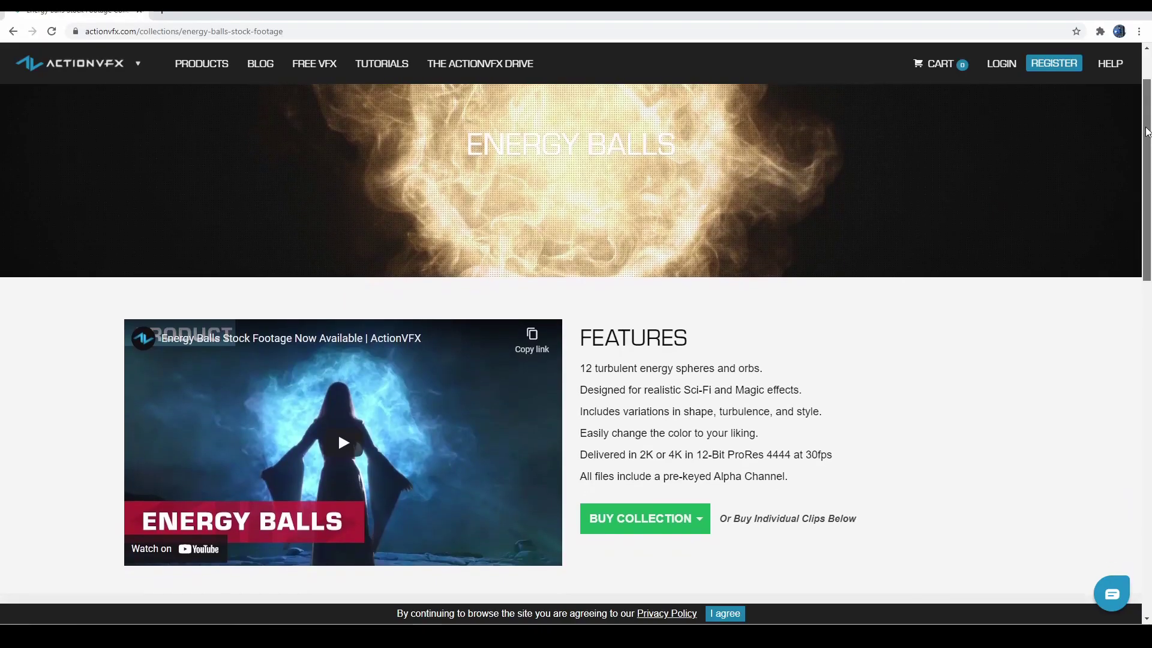
# Step: Browse the Energy Balls and Icon anamorphic lens flares stock footage collections on the ActionVFX website
pyautogui.scroll(-1, 1143, 153)
pyautogui.scroll(-5, 1143, 153)
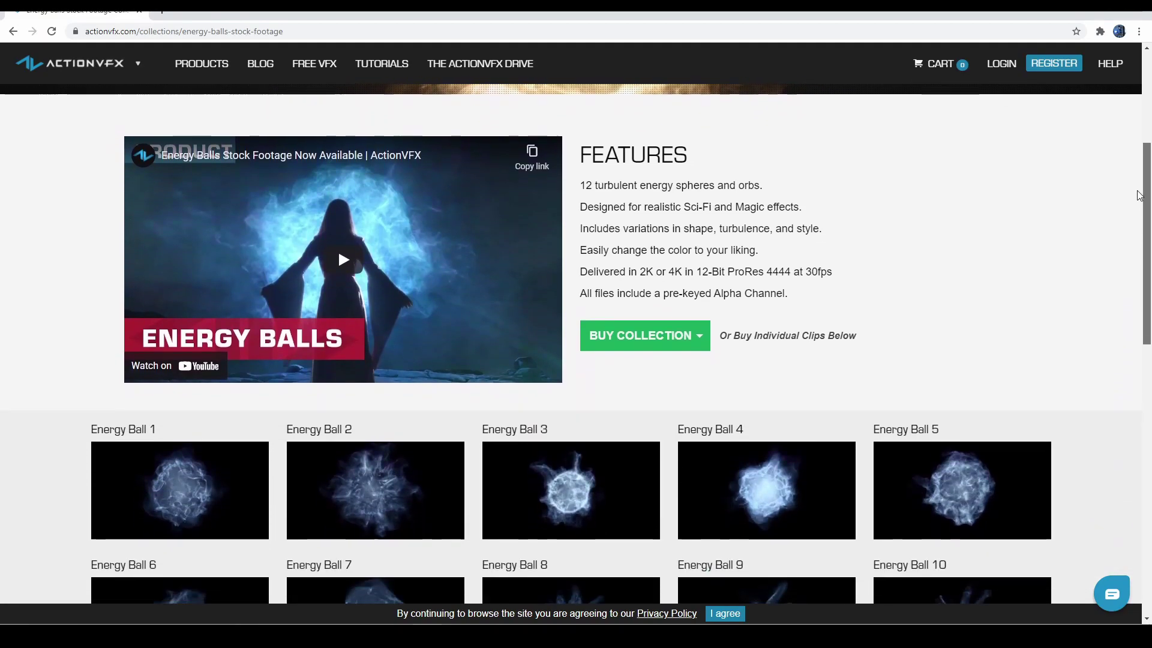
pyautogui.scroll(-7, 1139, 233)
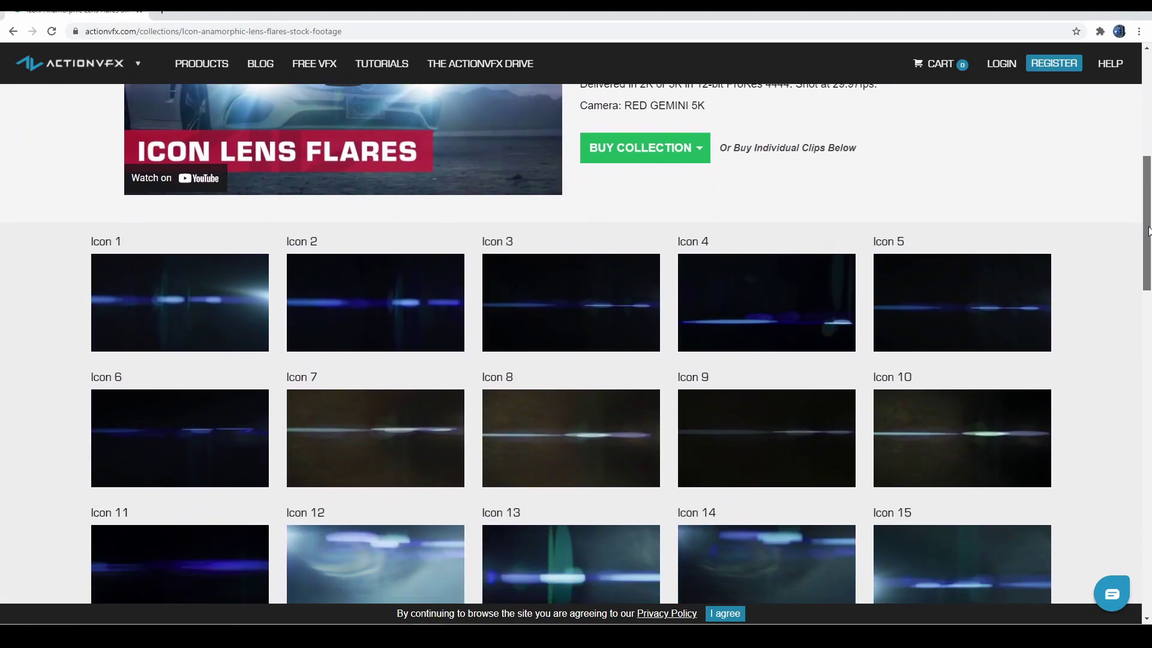
pyautogui.scroll(-2, 1147, 232)
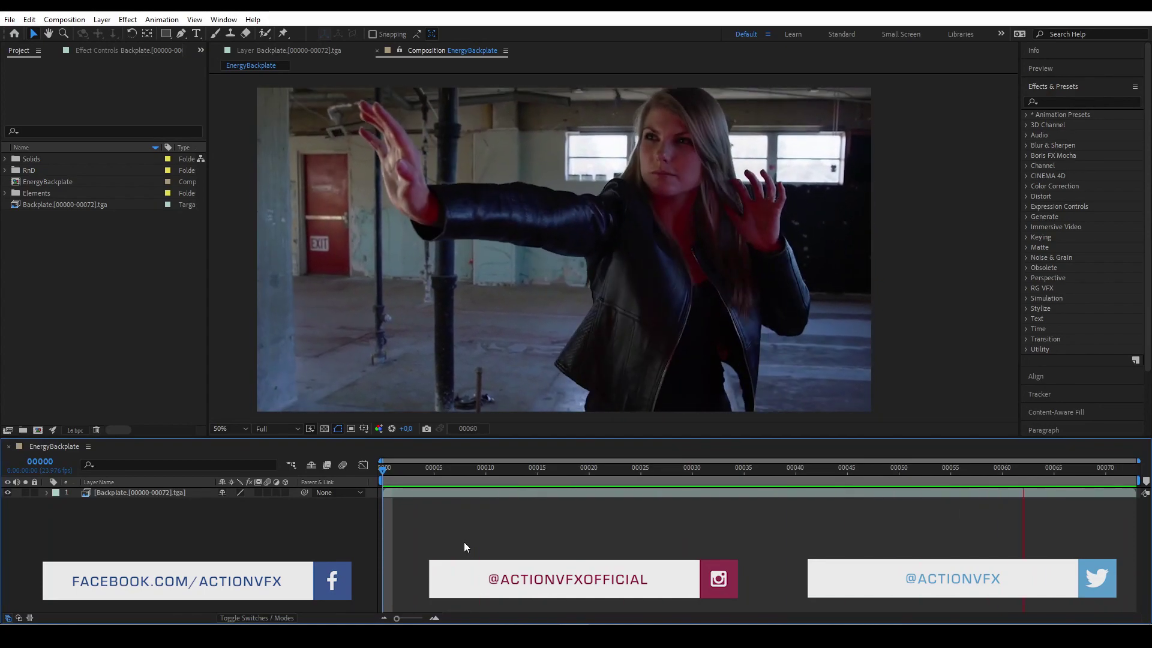
# Step: Return the EnergyBackplate composition to frame 0, create a null object and duplicate it twice
pyautogui.press('space')
pyautogui.moveTo(423, 463); pyautogui.dragTo(370, 464)
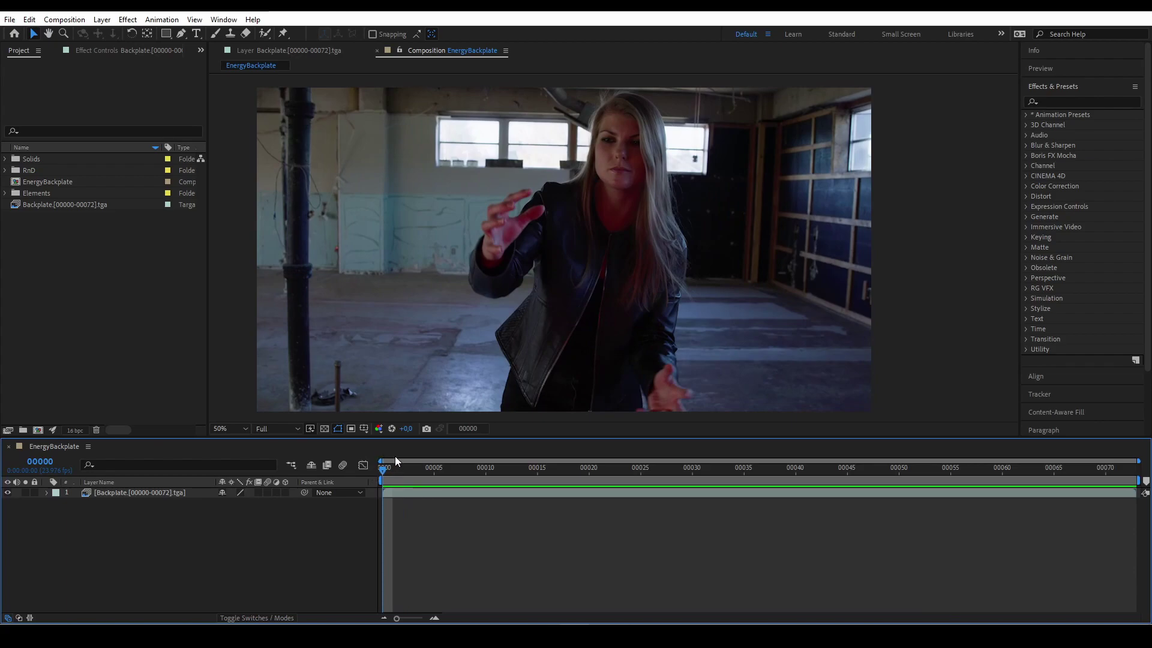
pyautogui.click(102, 19)
pyautogui.moveTo(283, 38)
pyautogui.click(324, 86)
pyautogui.hotkey('ctrl', 'd')
pyautogui.hotkey('ctrl', 'd')
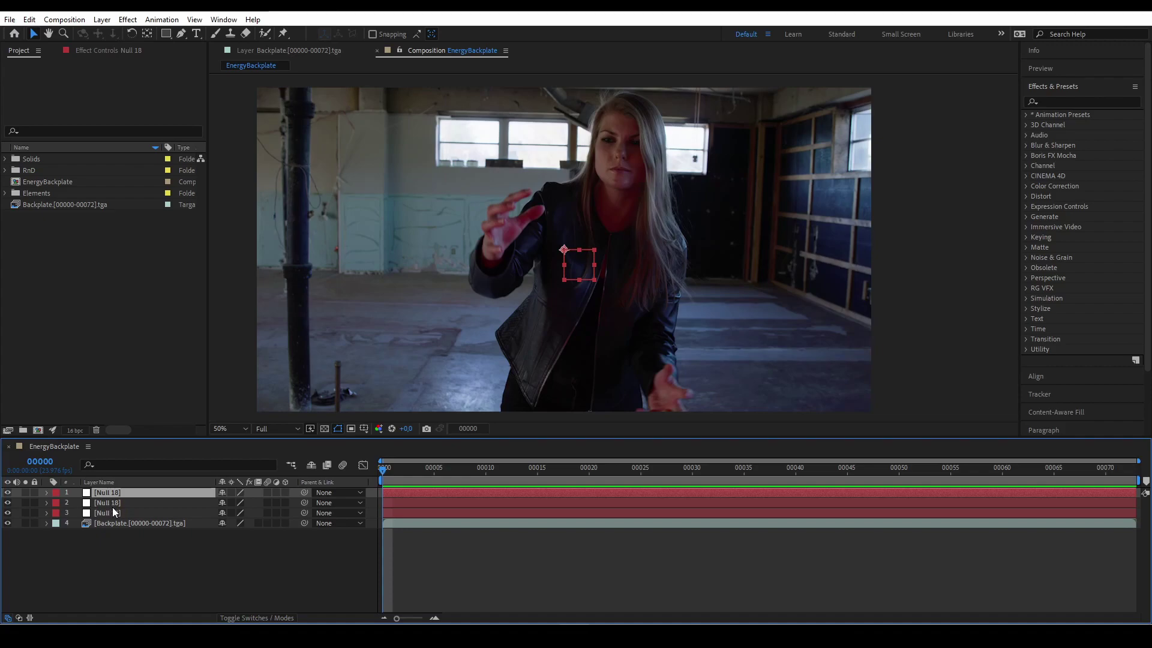
# Step: Rename the three null layers, from lowest to highest, Righthand, Lefthand and Middle
pyautogui.click(112, 504)
pyautogui.rightClick(116, 512)
pyautogui.click(133, 490)
pyautogui.write('Righthand')
pyautogui.press('Return')
pyautogui.rightClick(130, 502)
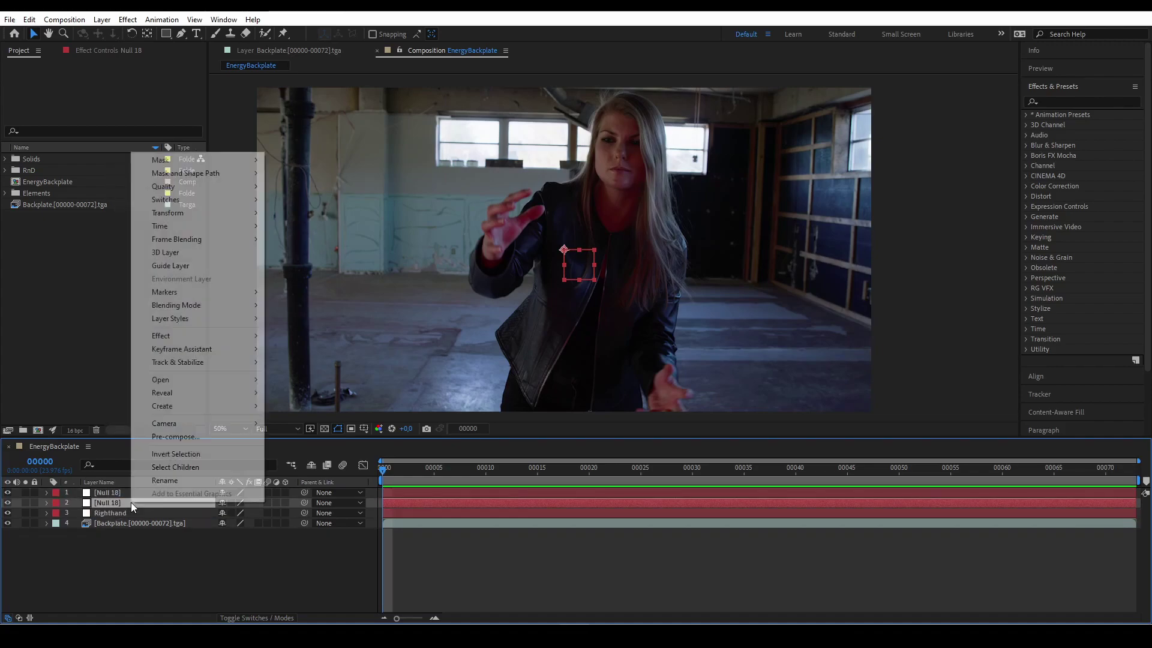
pyautogui.click(146, 485)
pyautogui.write('Lefthand')
pyautogui.rightClick(167, 493)
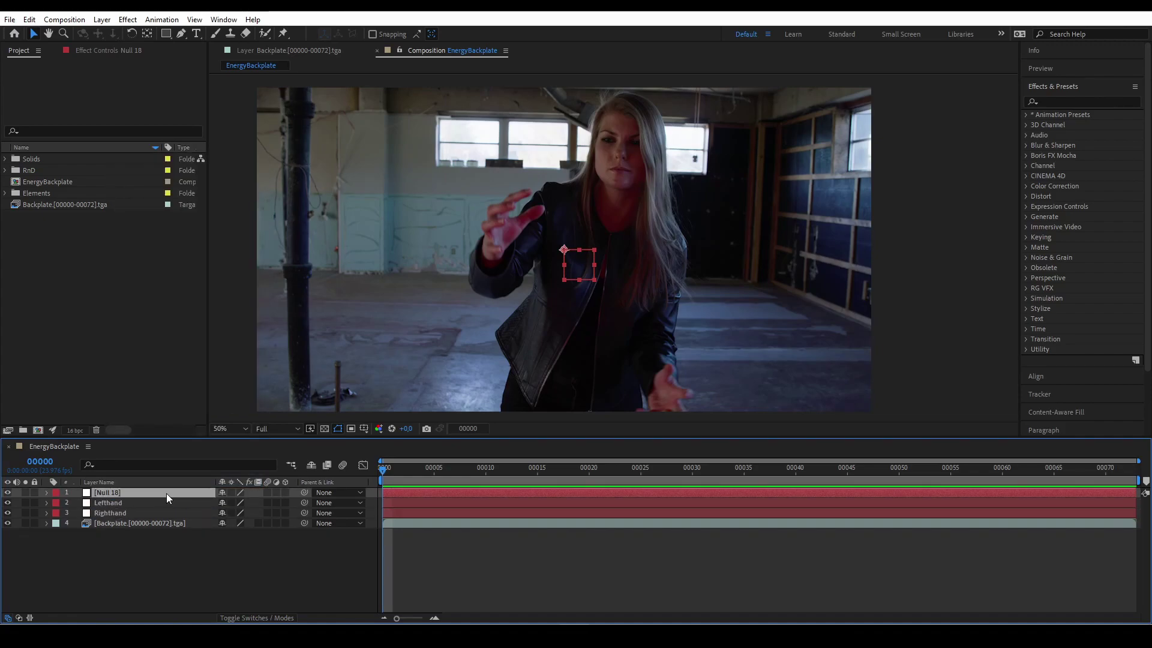
pyautogui.click(185, 474)
pyautogui.write('Ground')
# Step: Set the label colours to Yellow for Righthand, Green for Lefthand and Purple for Middle
pyautogui.click(56, 513)
pyautogui.click(82, 324)
pyautogui.click(56, 502)
pyautogui.click(81, 406)
pyautogui.click(56, 492)
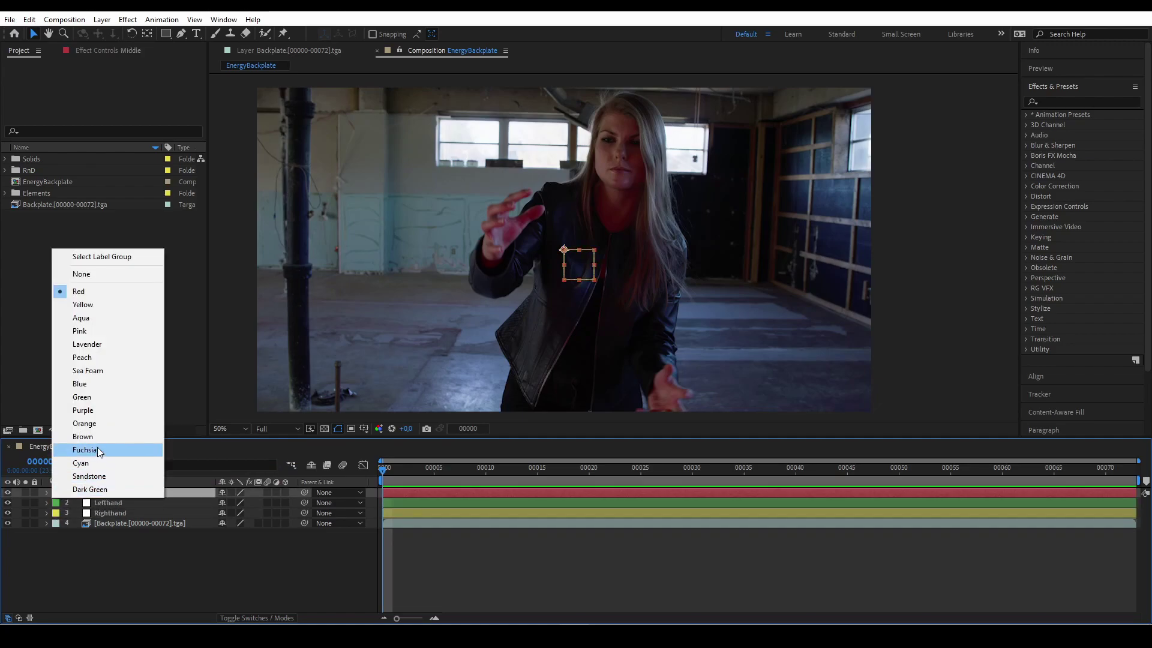
pyautogui.click(103, 412)
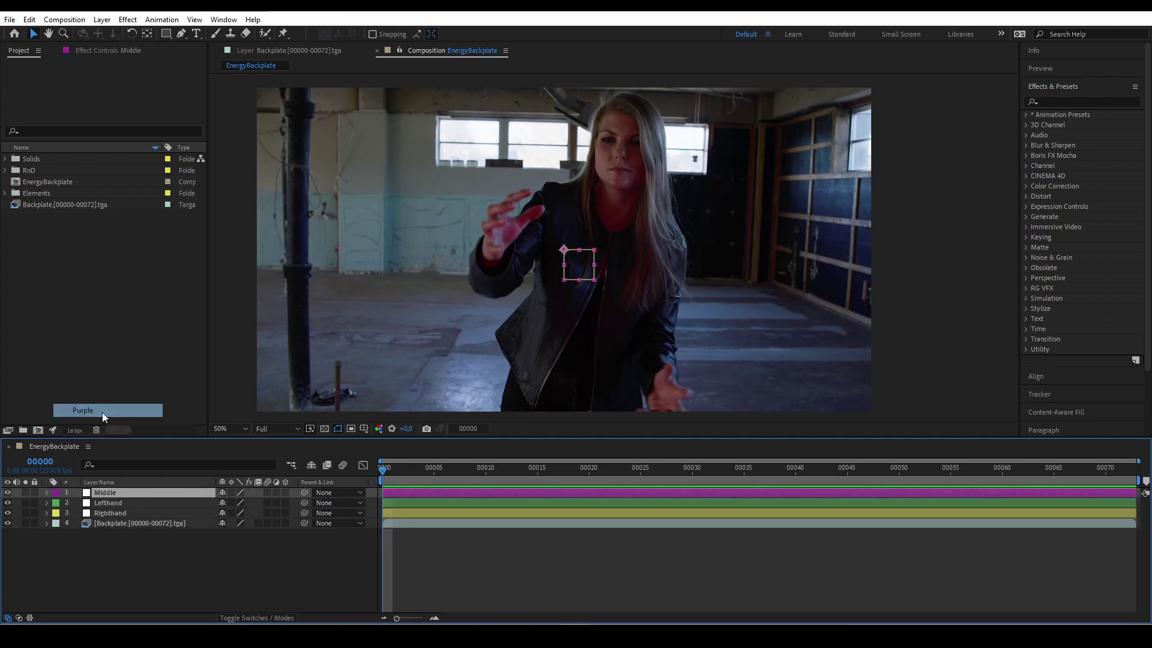
# Step: Place the Righthand null on the right palm, the Lefthand null on the left palm and the Middle null between the hands
pyautogui.click(144, 512)
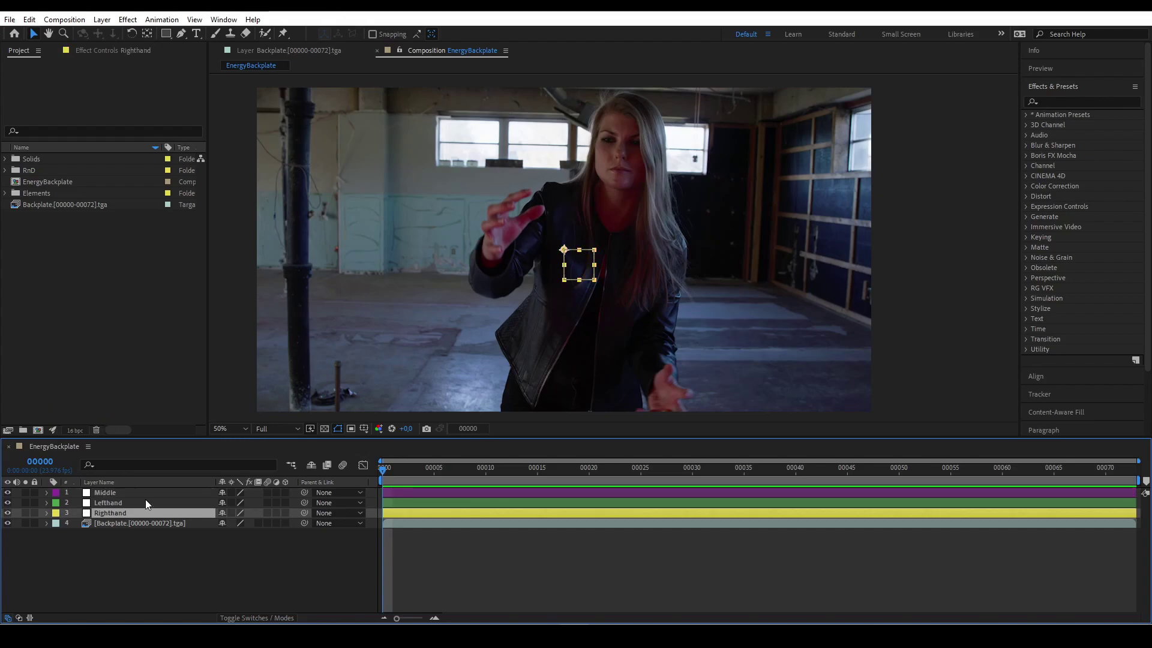
pyautogui.click(563, 250)
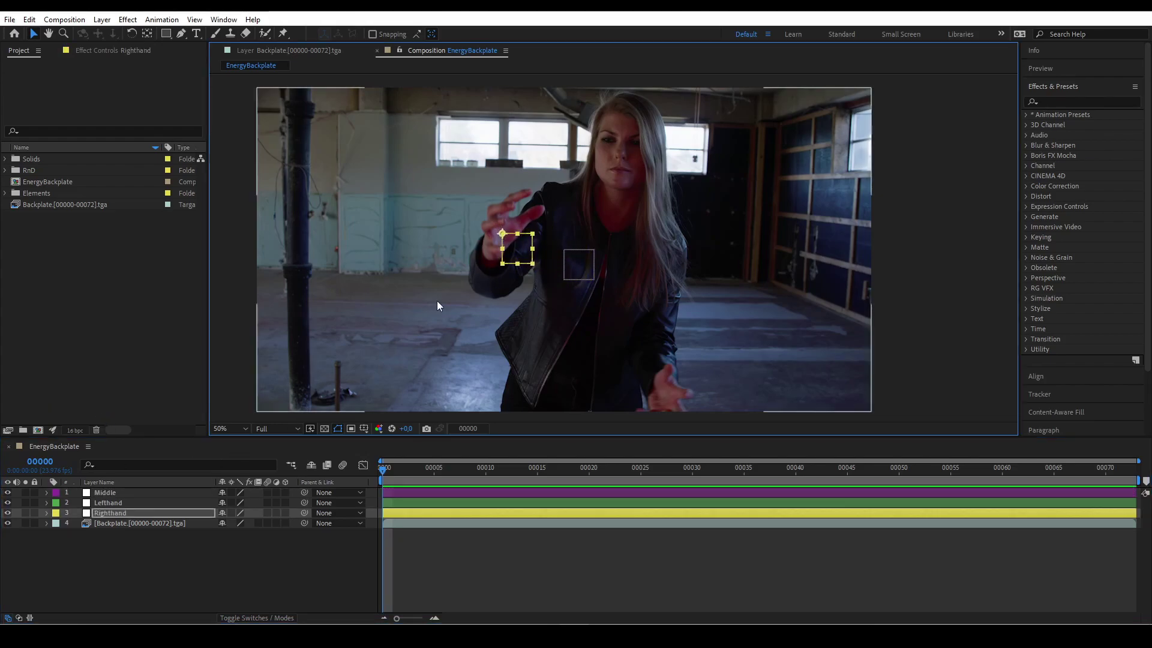
pyautogui.click(127, 504)
pyautogui.moveTo(566, 251); pyautogui.dragTo(662, 395)
pyautogui.click(127, 494)
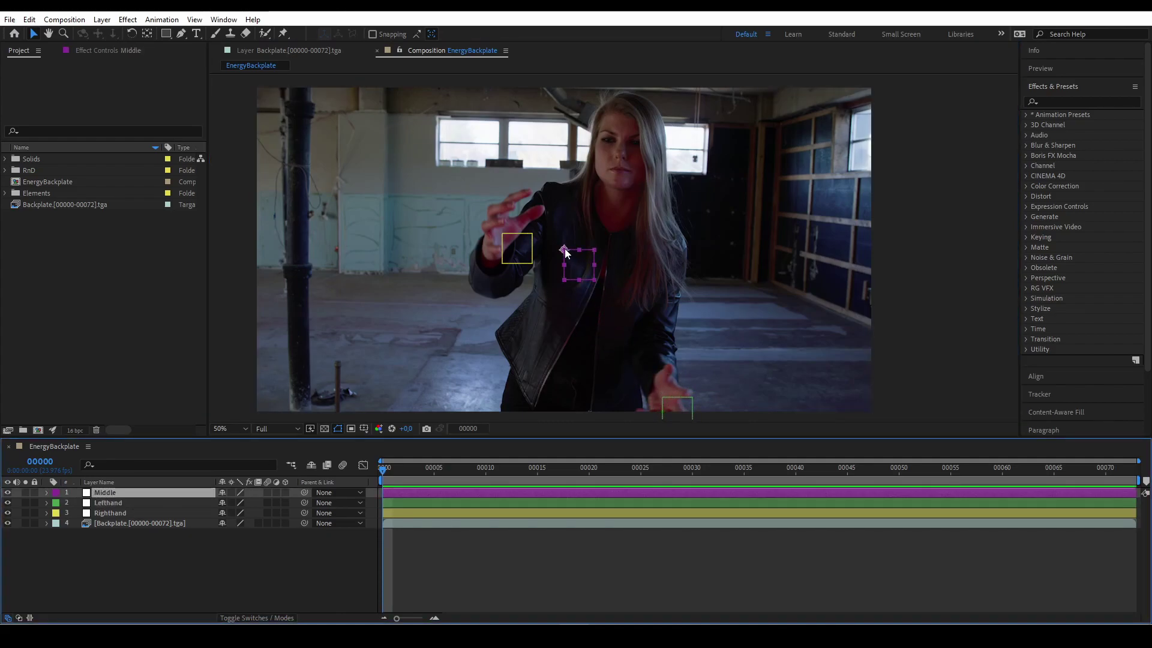
pyautogui.moveTo(565, 251); pyautogui.dragTo(561, 289)
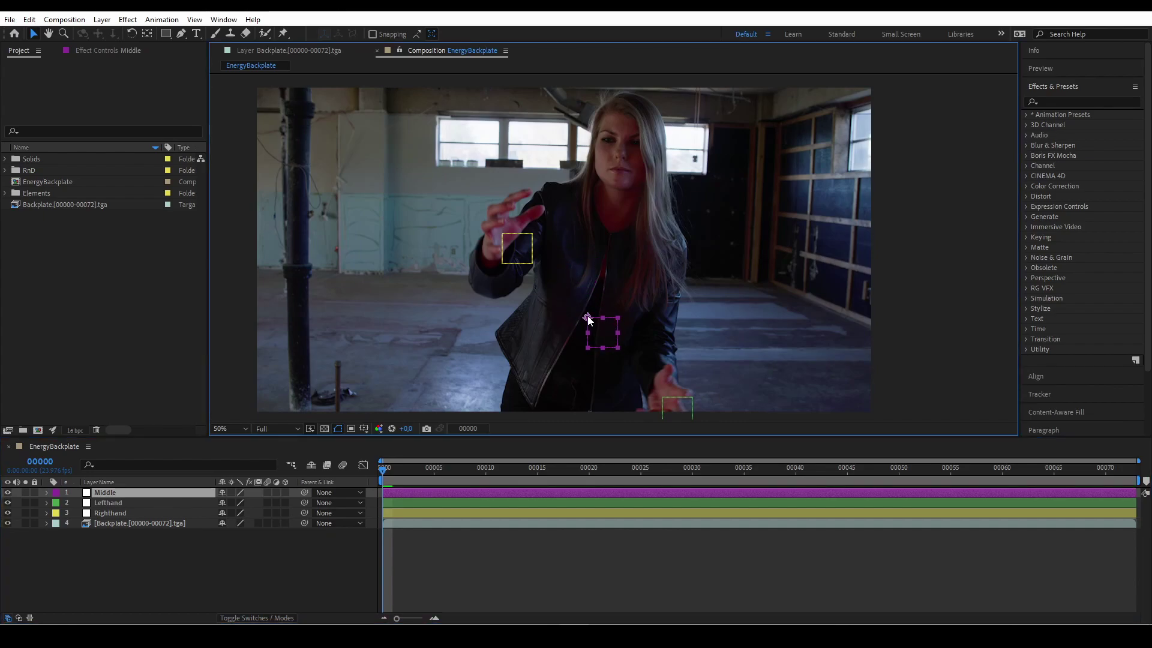
# Step: Set the first Position keyframe for the Righthand null at frame 0
pyautogui.click(145, 514)
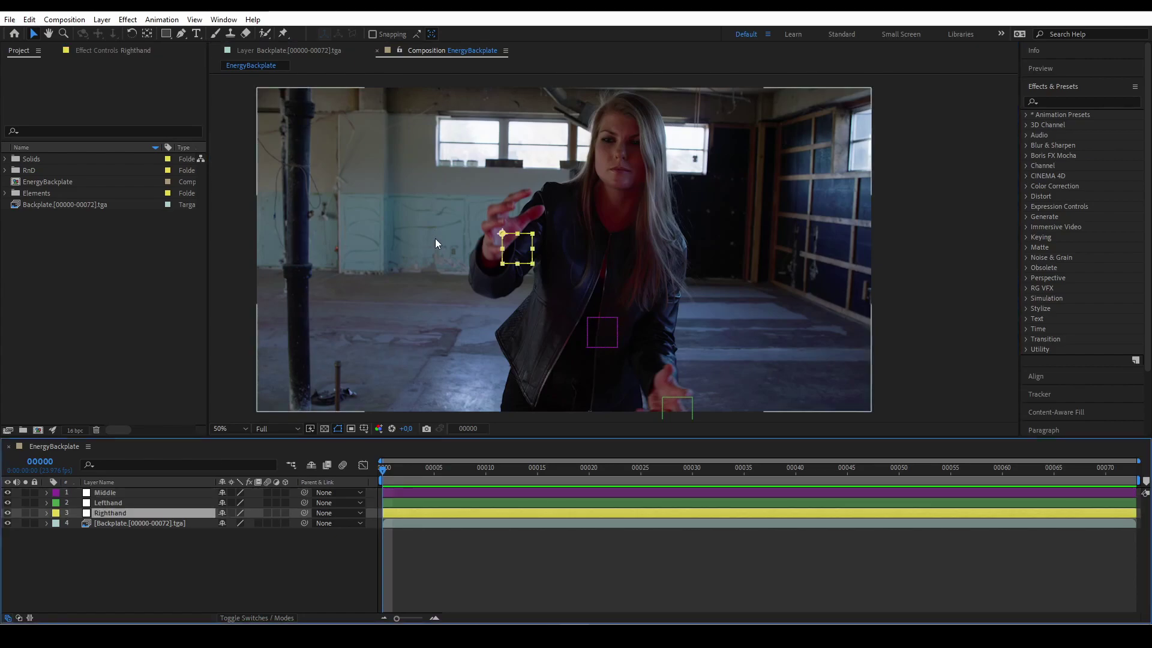
pyautogui.scroll(2, 444, 250)
pyautogui.moveTo(338, 284); pyautogui.dragTo(449, 318)
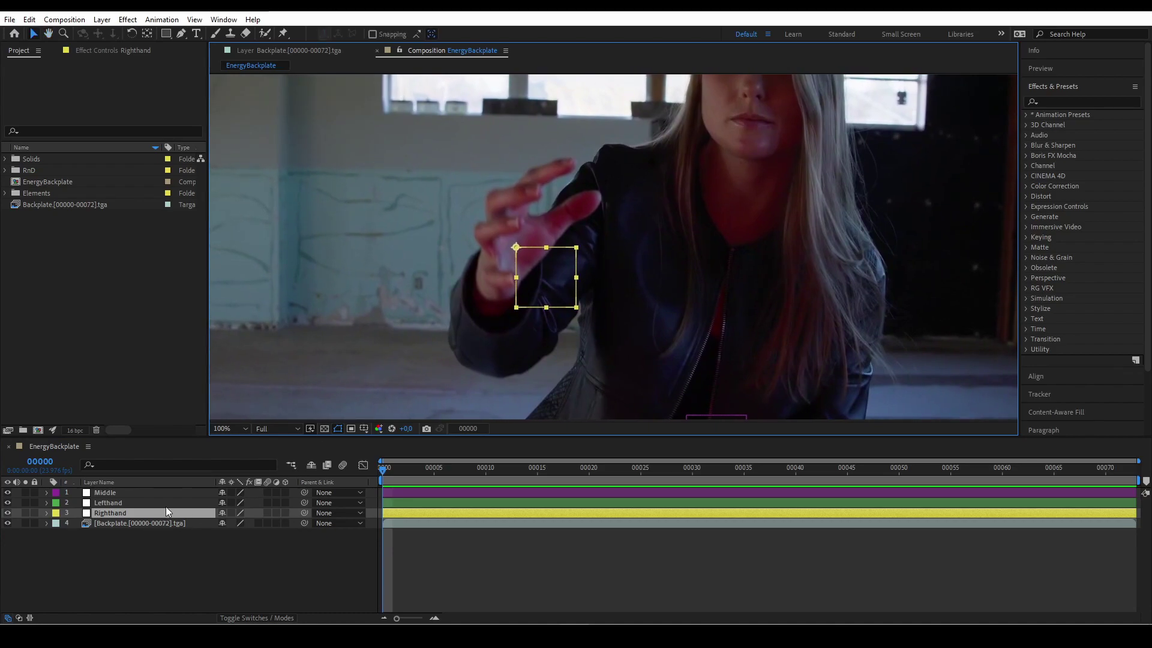
pyautogui.press('p')
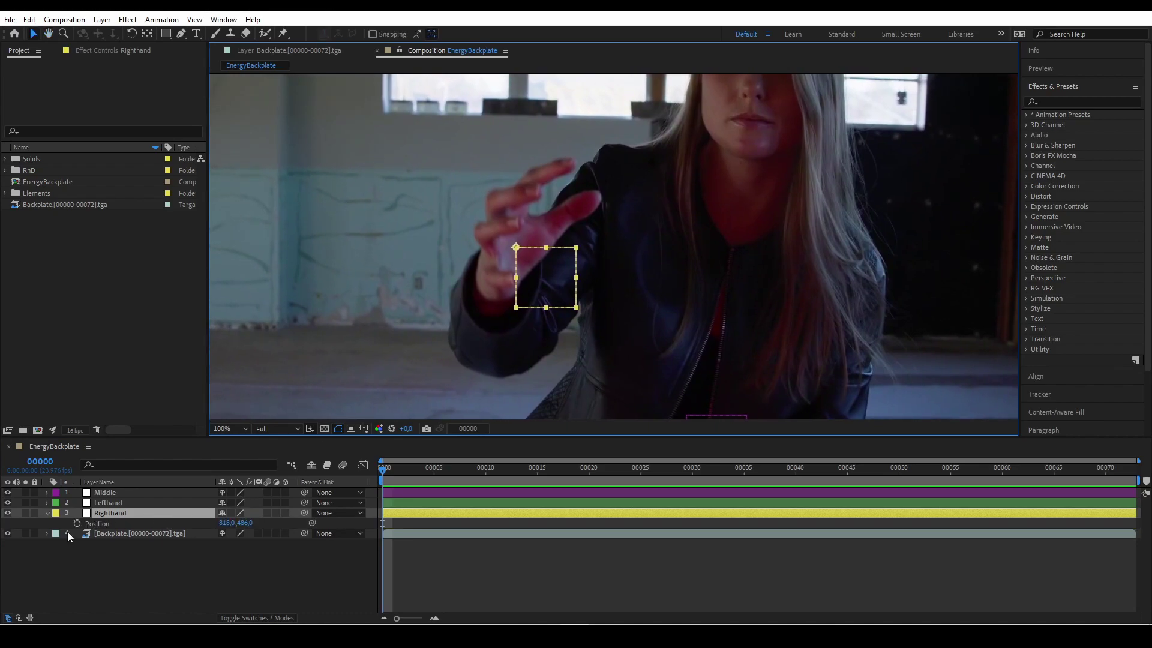
pyautogui.click(76, 523)
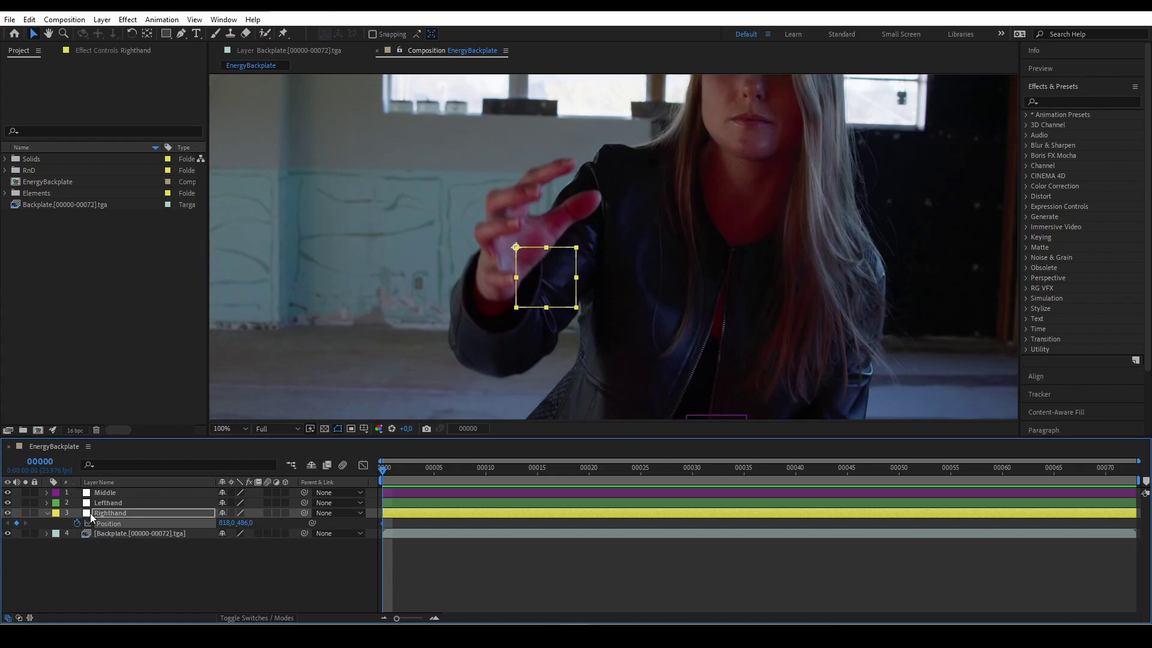
# Step: Keyframe the Righthand null's Position through frame 48 so that it follows the right palm
pyautogui.press('pagedown')
pyautogui.moveTo(521, 251); pyautogui.dragTo(471, 185)
pyautogui.press('pagedown')
pyautogui.press('pagedown')
pyautogui.press('pagedown')
pyautogui.click(486, 187)
pyautogui.press('pagedown')
pyautogui.press('pagedown')
pyautogui.moveTo(470, 185); pyautogui.dragTo(464, 180)
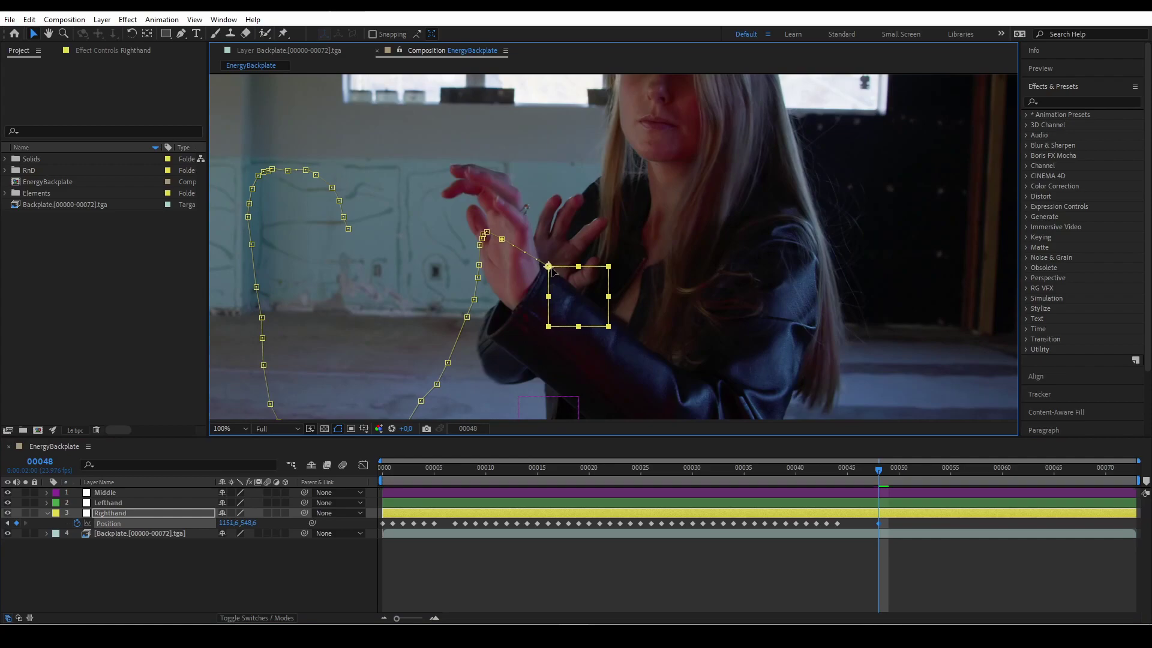
pyautogui.press('pageup')
pyautogui.press('pageup')
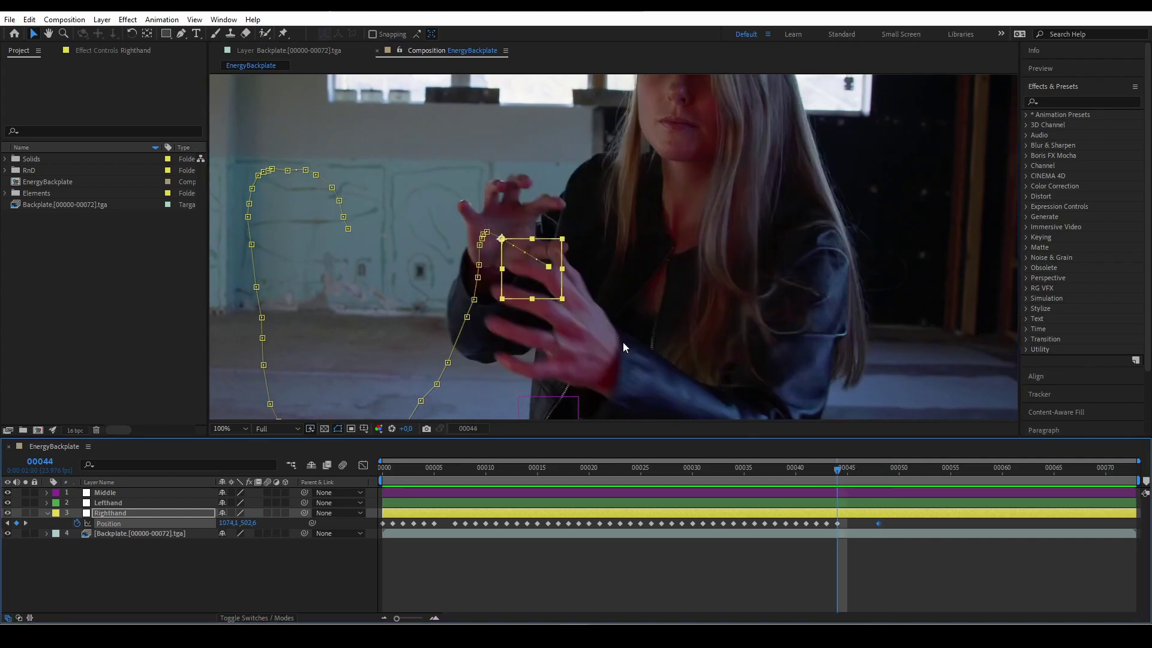
pyautogui.click(878, 471)
pyautogui.moveTo(549, 267); pyautogui.dragTo(550, 268)
# Step: Return to frame 0 and set the first Position keyframe for the Lefthand null
pyautogui.moveTo(878, 472); pyautogui.dragTo(381, 473)
pyautogui.scroll(-1, 396, 282)
pyautogui.moveTo(428, 353); pyautogui.dragTo(453, 289)
pyautogui.scroll(1, 396, 282)
pyautogui.click(120, 502)
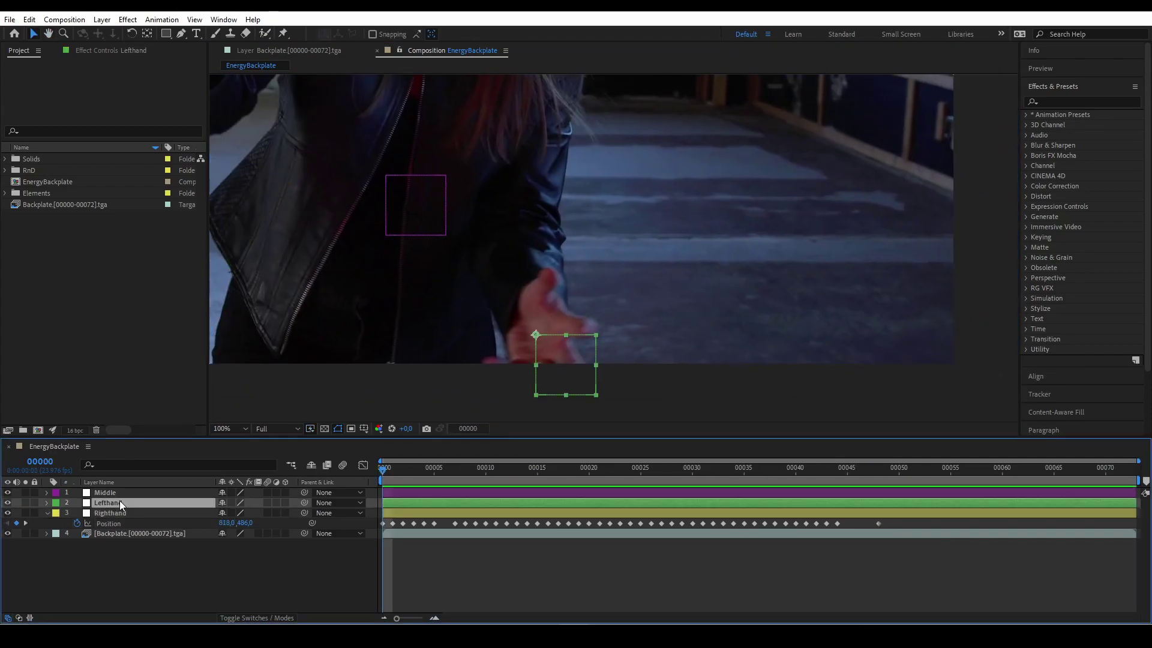
pyautogui.press('p')
pyautogui.click(77, 513)
# Step: Step through the shot and keyframe the Lefthand null's Position so that it follows the left palm
pyautogui.press('pagedown')
pyautogui.press('pagedown')
pyautogui.press('pageup')
pyautogui.press('pageup')
pyautogui.press('pagedown')
pyautogui.moveTo(530, 335); pyautogui.dragTo(556, 193)
pyautogui.hotkey('ctrl', 'z')
pyautogui.click(142, 522)
pyautogui.click(139, 503)
pyautogui.press('pagedown')
pyautogui.press('pagedown')
pyautogui.press('pagedown')
pyautogui.press('pagedown')
pyautogui.press('pagedown')
pyautogui.press('pagedown')
pyautogui.press('pagedown')
pyautogui.press('pagedown')
pyautogui.press('pagedown')
pyautogui.press('pagedown')
pyautogui.press('pagedown')
pyautogui.press('pagedown')
pyautogui.press('pagedown')
pyautogui.press('pagedown')
pyautogui.press('pagedown')
pyautogui.press('pageup')
pyautogui.press('pageup')
pyautogui.press('pageup')
pyautogui.press('pageup')
pyautogui.press('pagedown')
pyautogui.press('pagedown')
pyautogui.press('pagedown')
pyautogui.press('pagedown')
pyautogui.press('pagedown')
pyautogui.press('pagedown')
pyautogui.press('pagedown')
pyautogui.press('pagedown')
pyautogui.press('pagedown')
pyautogui.press('pagedown')
pyautogui.press('pageup')
pyautogui.press('pageup')
pyautogui.press('pageup')
pyautogui.press('pageup')
pyautogui.press('pagedown')
pyautogui.press('pagedown')
pyautogui.press('pagedown')
pyautogui.press('pagedown')
pyautogui.press('pagedown')
pyautogui.press('pagedown')
pyautogui.press('pagedown')
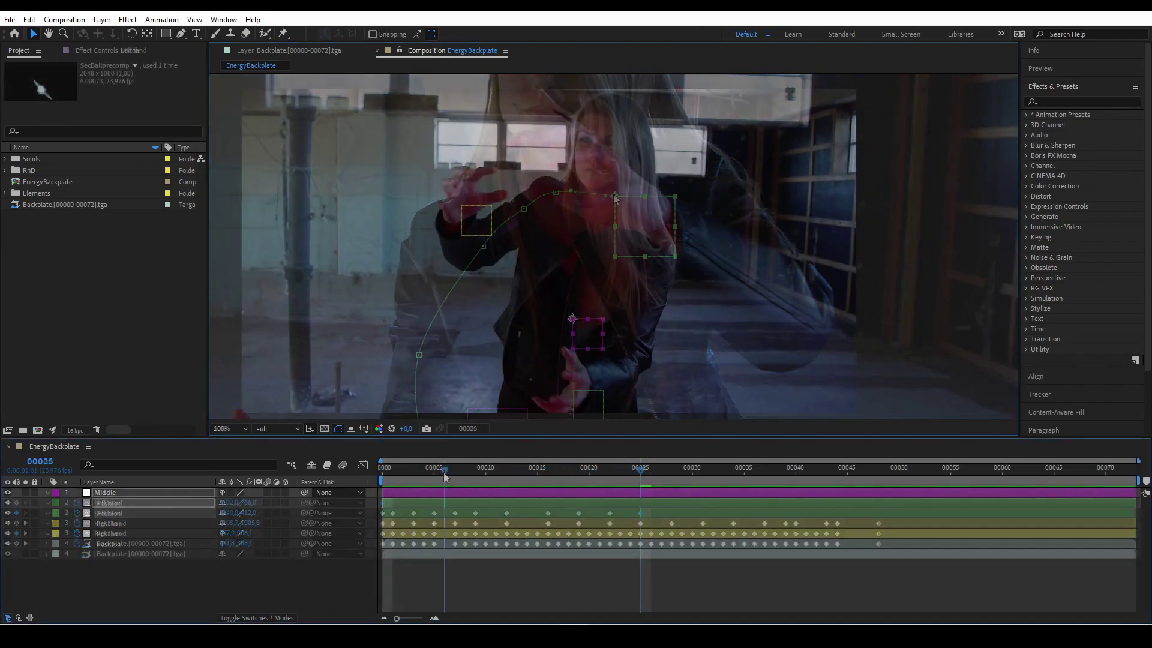
# Step: Keyframe the Middle null's Position at frames 5, 15, 39 and 47 to keep it between the hands, and return to frame 0
pyautogui.click(433, 471)
pyautogui.moveTo(580, 321); pyautogui.dragTo(533, 307)
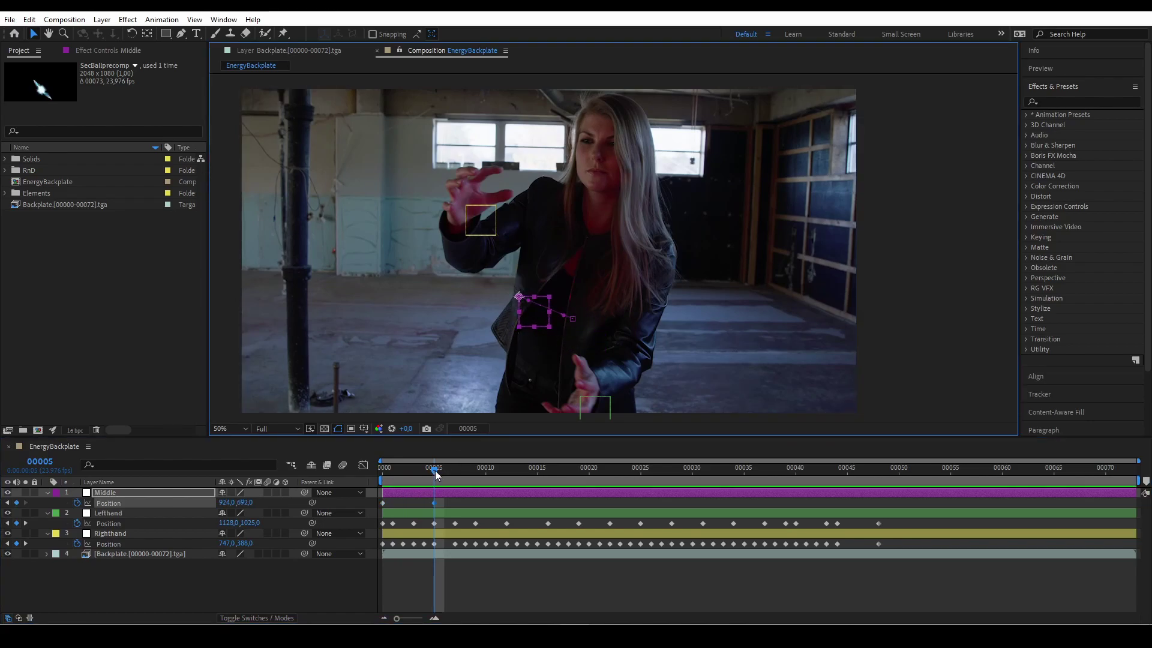
pyautogui.moveTo(435, 470); pyautogui.dragTo(491, 464)
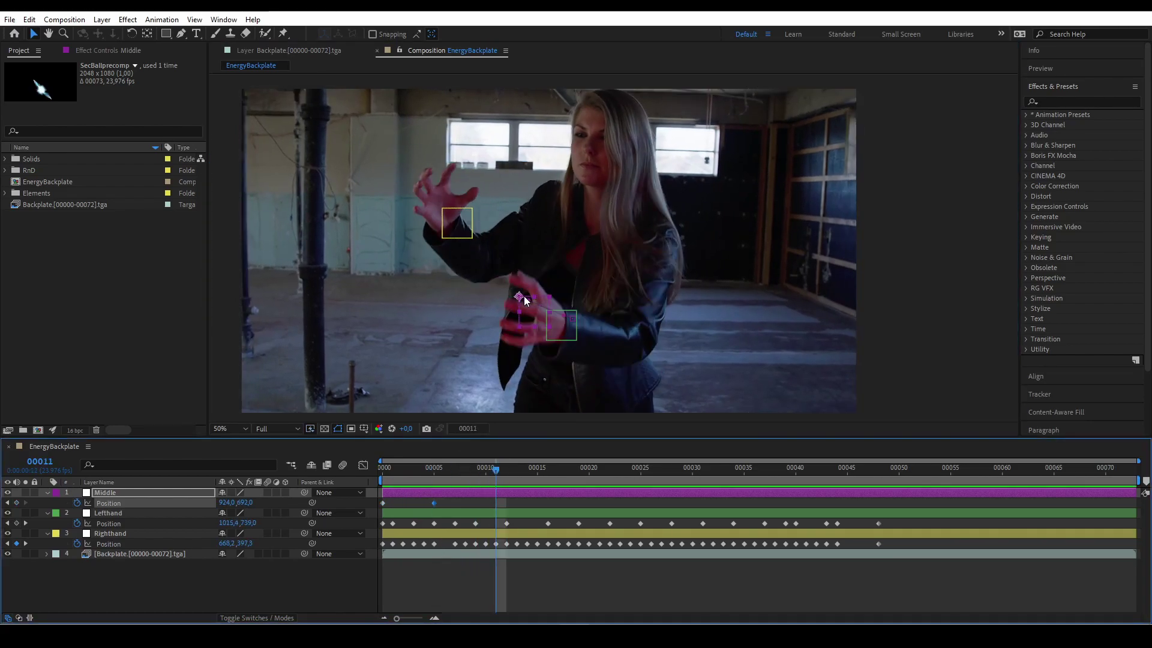
pyautogui.moveTo(524, 300); pyautogui.dragTo(493, 273)
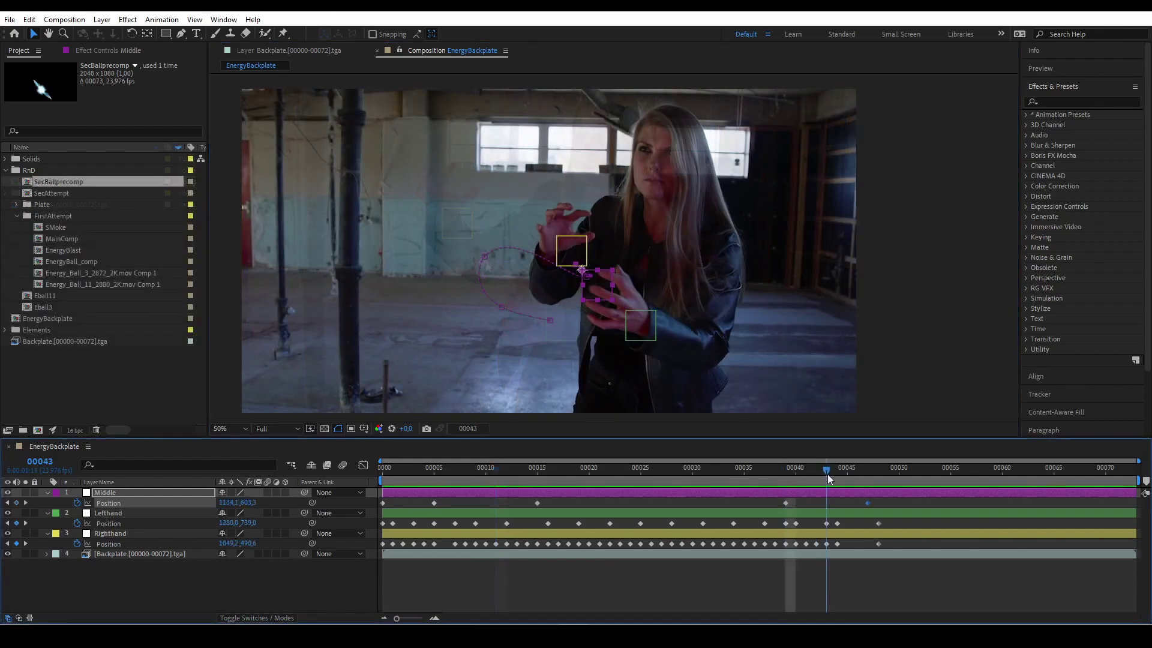
pyautogui.moveTo(826, 474); pyautogui.dragTo(335, 589)
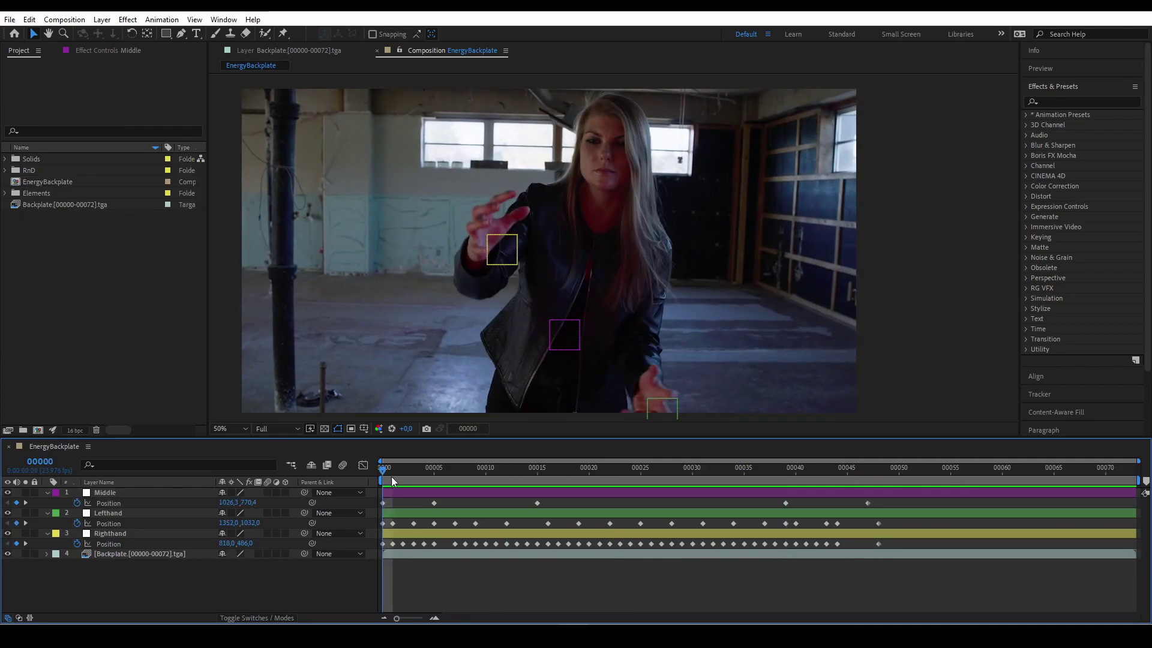
pyautogui.moveTo(390, 473); pyautogui.dragTo(312, 455)
# Step: Add the Energy_Ball 11, 3 and 5 clips from the Elements folder above the nulls and slide them earlier in time
pyautogui.click(4, 195)
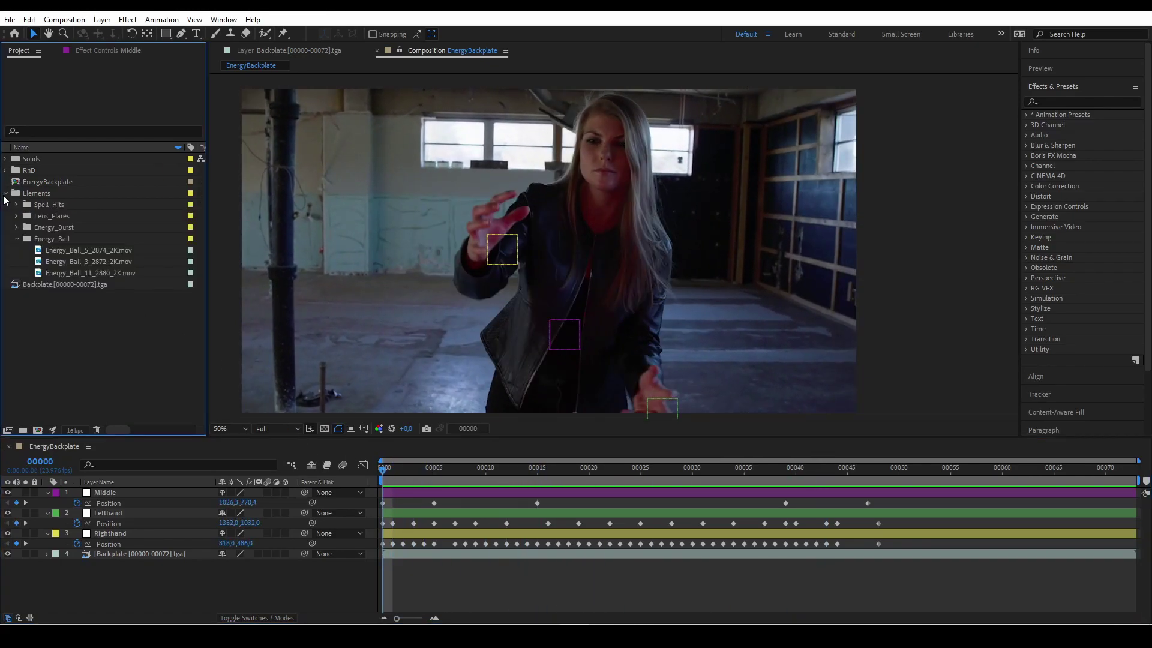
pyautogui.click(67, 274)
pyautogui.keyDown('ctrl'); pyautogui.click(68, 260); pyautogui.keyUp('ctrl')
pyautogui.keyDown('ctrl'); pyautogui.click(71, 251); pyautogui.keyUp('ctrl')
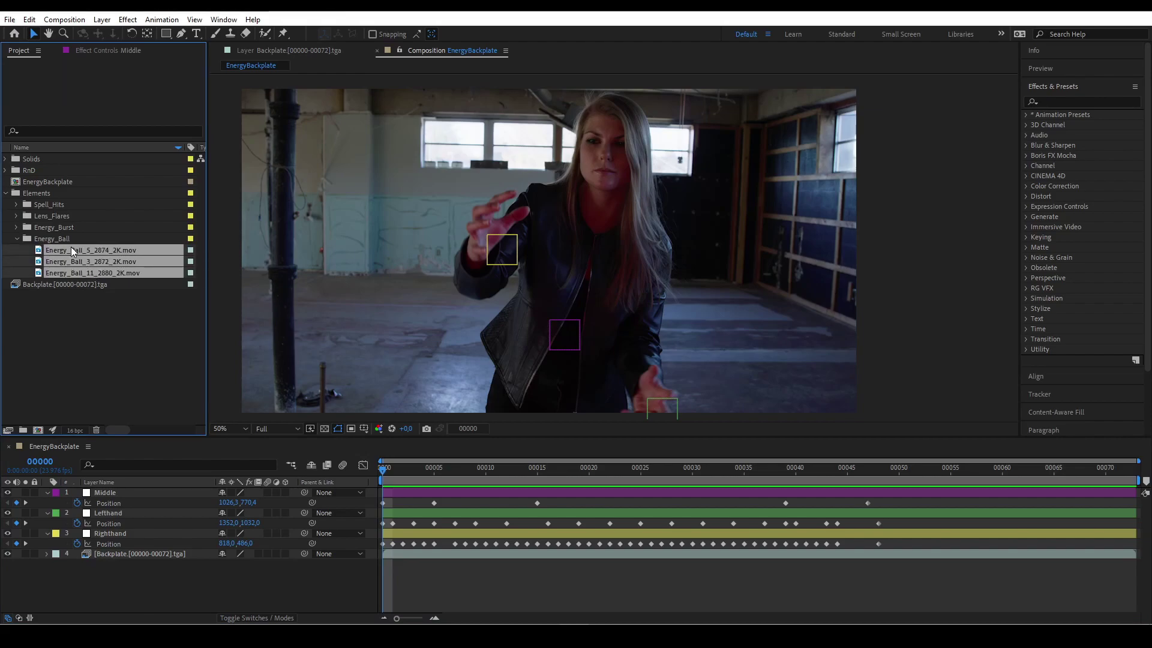
pyautogui.moveTo(121, 443); pyautogui.dragTo(132, 490)
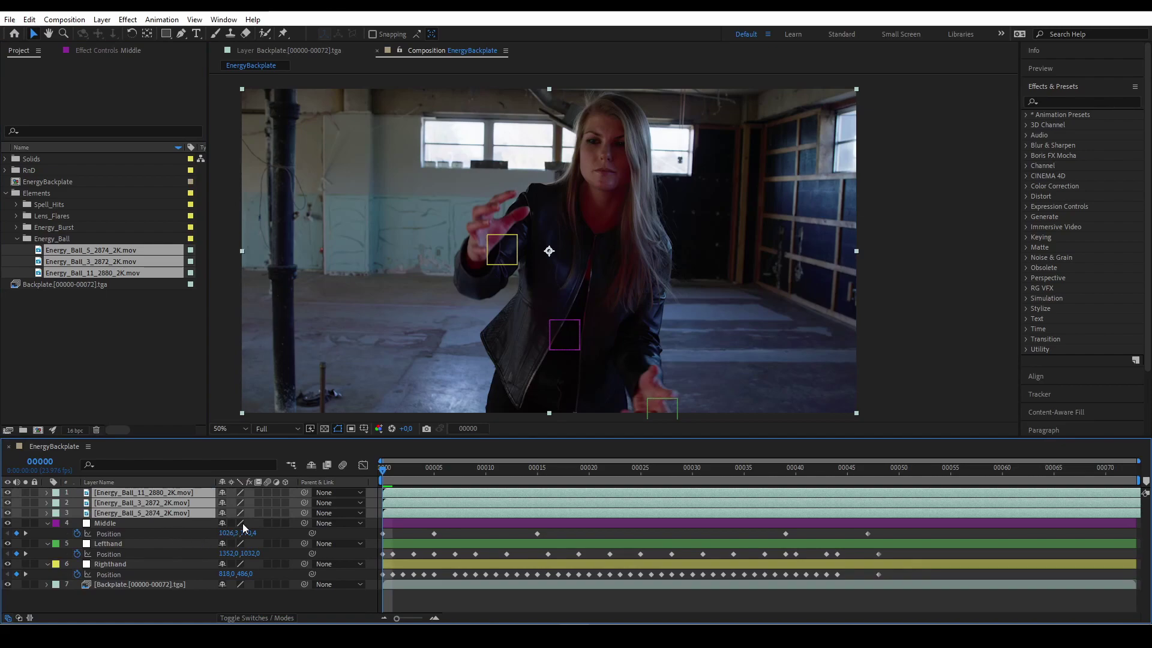
pyautogui.moveTo(701, 502); pyautogui.dragTo(606, 507)
# Step: Parent all three energy ball layers to the Middle null
pyautogui.click(147, 513)
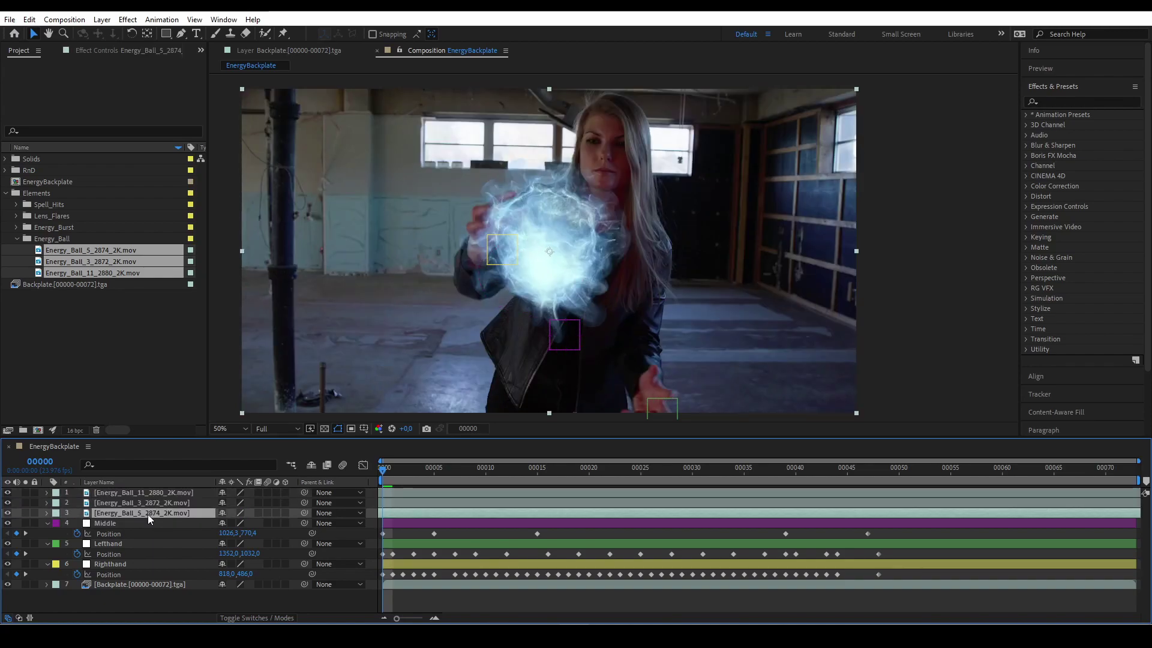
pyautogui.keyDown('shift'); pyautogui.click(171, 492); pyautogui.keyUp('shift')
pyautogui.click(318, 495)
pyautogui.click(359, 562)
# Step: Reorder the energy ball layers with Energy_Ball_3 on top, Energy_Ball_5 below it and Energy_Ball_11 lowest
pyautogui.click(156, 506)
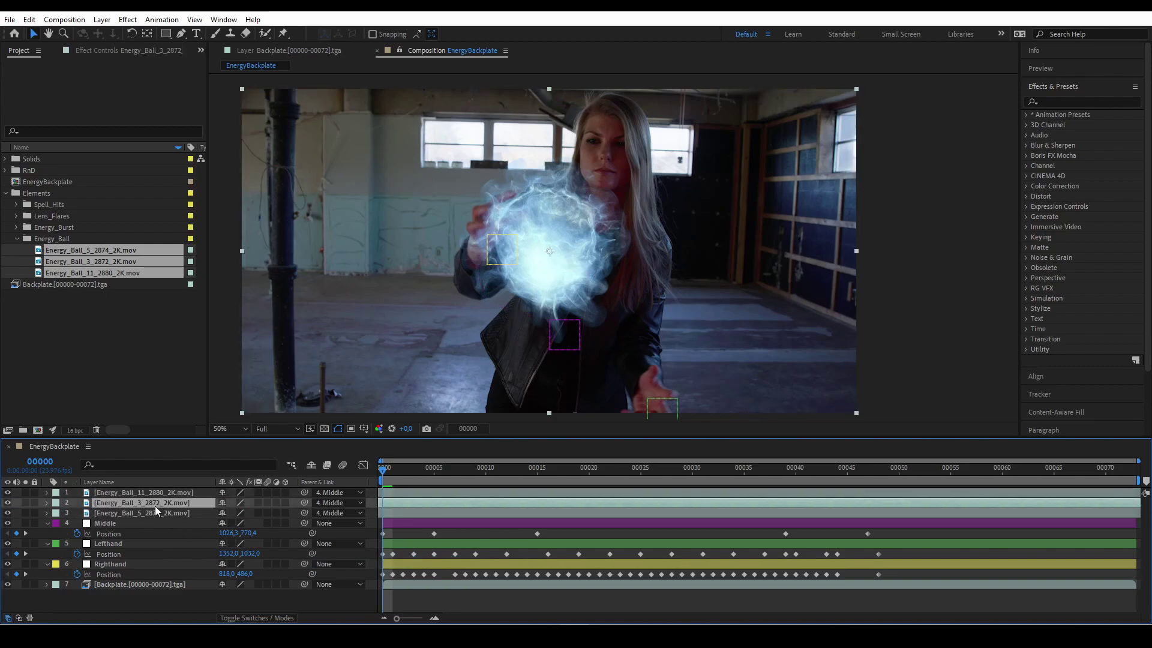
pyautogui.moveTo(153, 496); pyautogui.dragTo(154, 508)
pyautogui.click(154, 496)
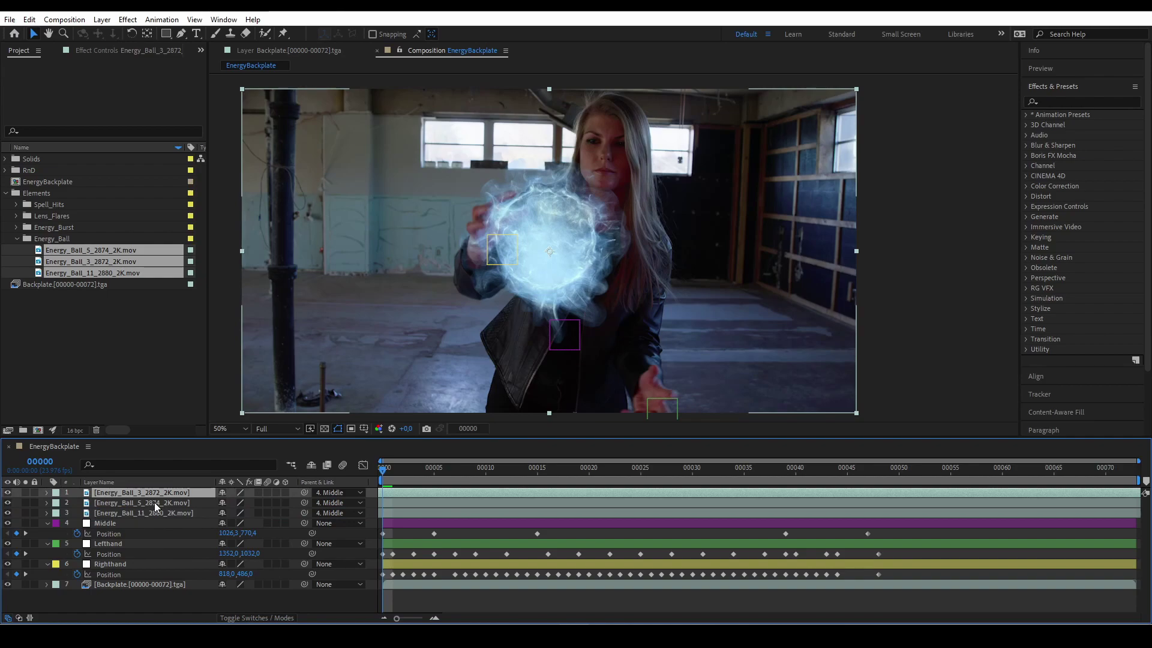
# Step: Move the three energy balls down onto the Middle null and scale Energy_Ball_3 to 50%, Energy_Ball_5 to 45% and Energy_Ball_11 to 71%
pyautogui.keyDown('shift'); pyautogui.click(155, 515); pyautogui.keyUp('shift')
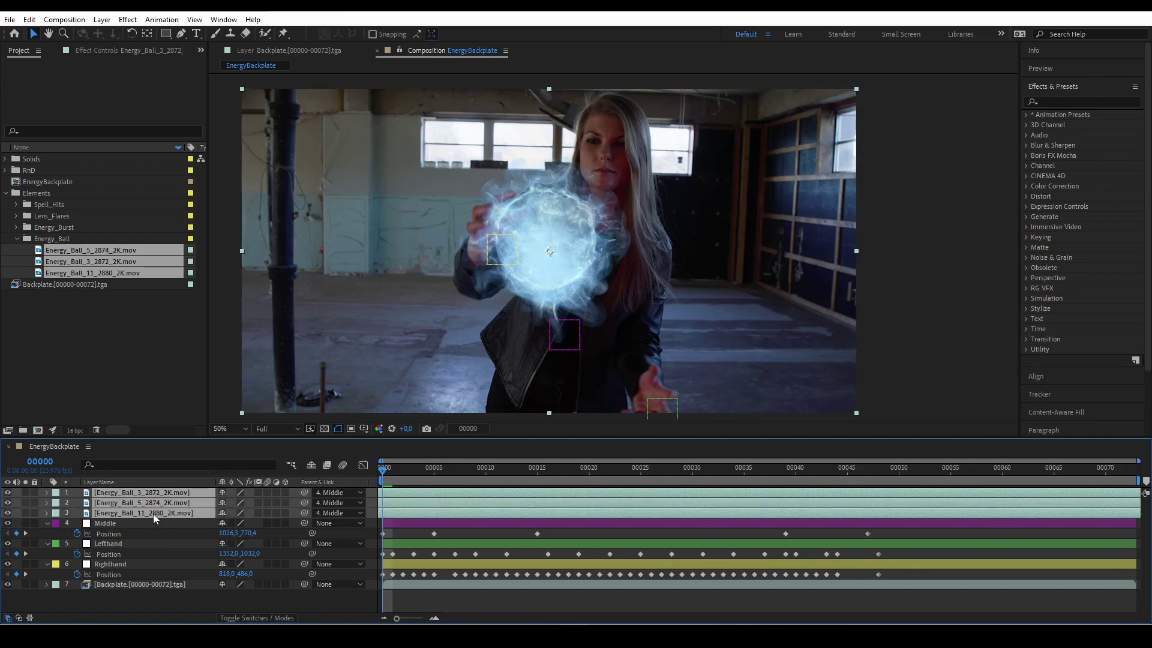
pyautogui.moveTo(548, 252); pyautogui.dragTo(550, 323)
pyautogui.press('s')
pyautogui.moveTo(257, 524); pyautogui.dragTo(242, 503)
pyautogui.click(174, 493)
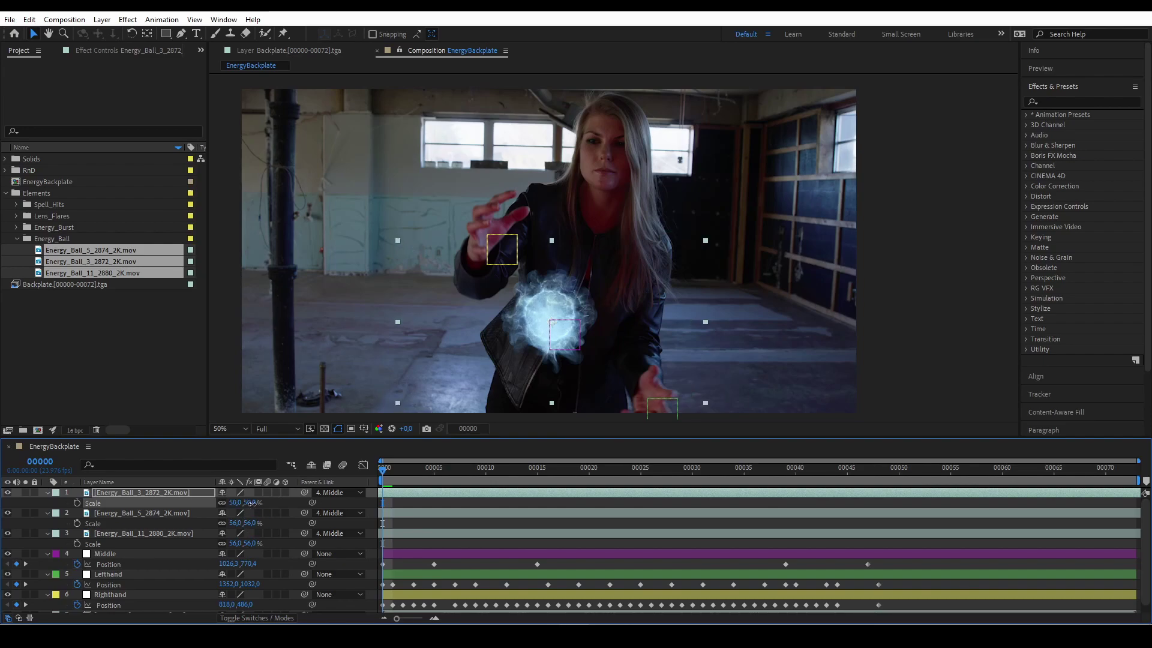
pyautogui.moveTo(243, 522); pyautogui.dragTo(248, 544)
# Step: Enable time remapping on Energy_Ball_3 and Energy_Ball_5, placing their end keyframes at about frames 67 and 58 to speed up playback
pyautogui.click(146, 493)
pyautogui.rightClick(147, 493)
pyautogui.moveTo(180, 211)
pyautogui.click(336, 210)
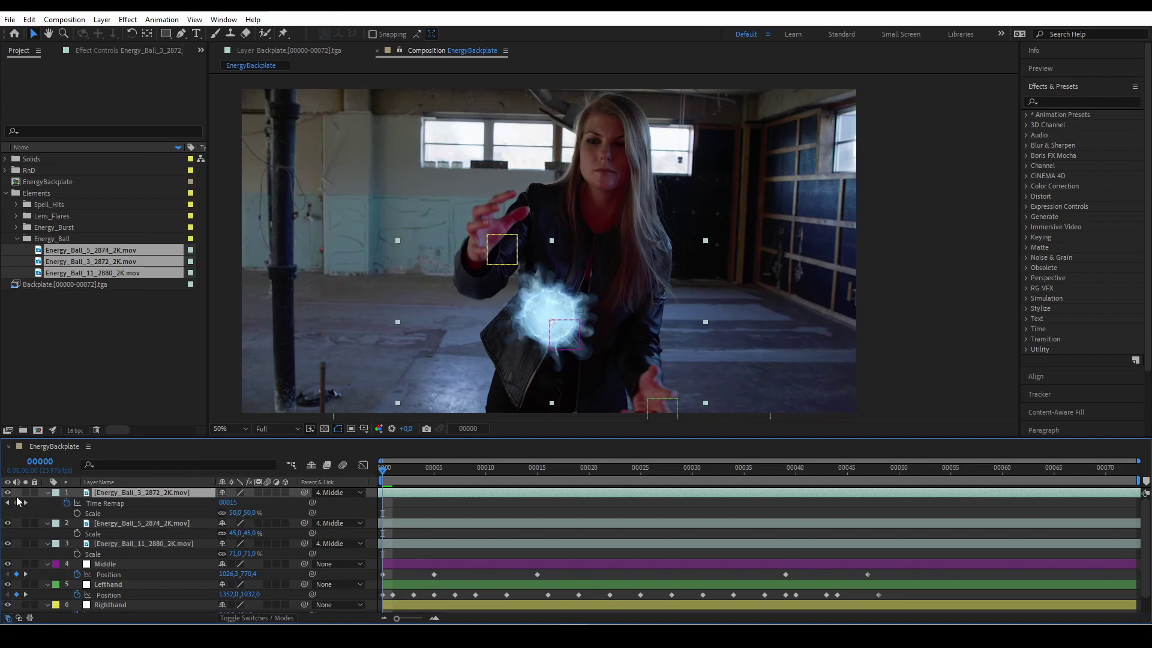
pyautogui.write('198')
pyautogui.click(414, 504)
pyautogui.moveTo(815, 471); pyautogui.dragTo(909, 469)
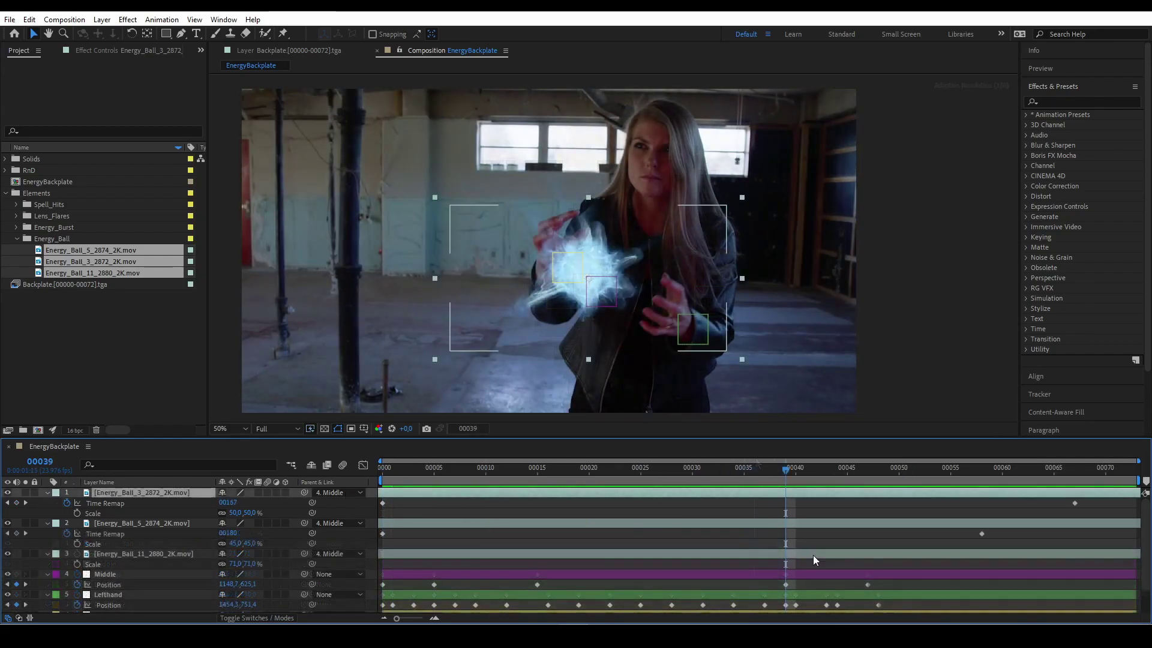
# Step: Apply Easy Ease to the Middle null's last two Position keyframes, at frames 39 and 47
pyautogui.moveTo(900, 580); pyautogui.dragTo(778, 594)
pyautogui.rightClick(782, 584)
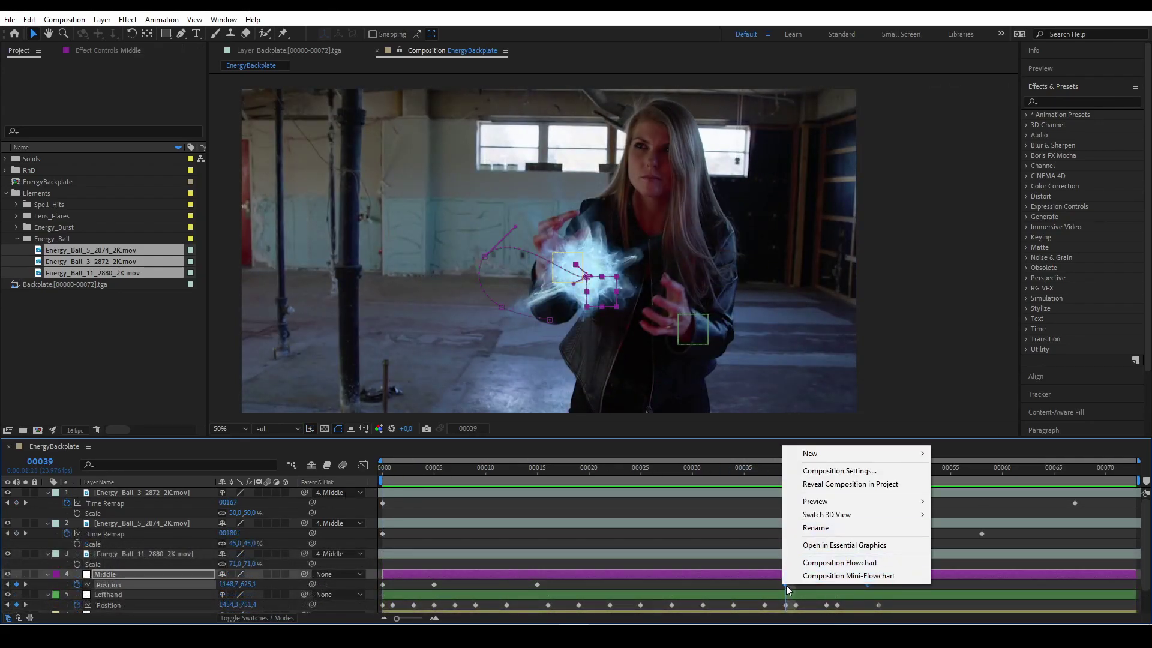
pyautogui.rightClick(786, 585)
pyautogui.moveTo(842, 575)
pyautogui.click(974, 507)
# Step: Keyframe the Middle null's Scale at frames 39 and 48 and preview the animation
pyautogui.press('s')
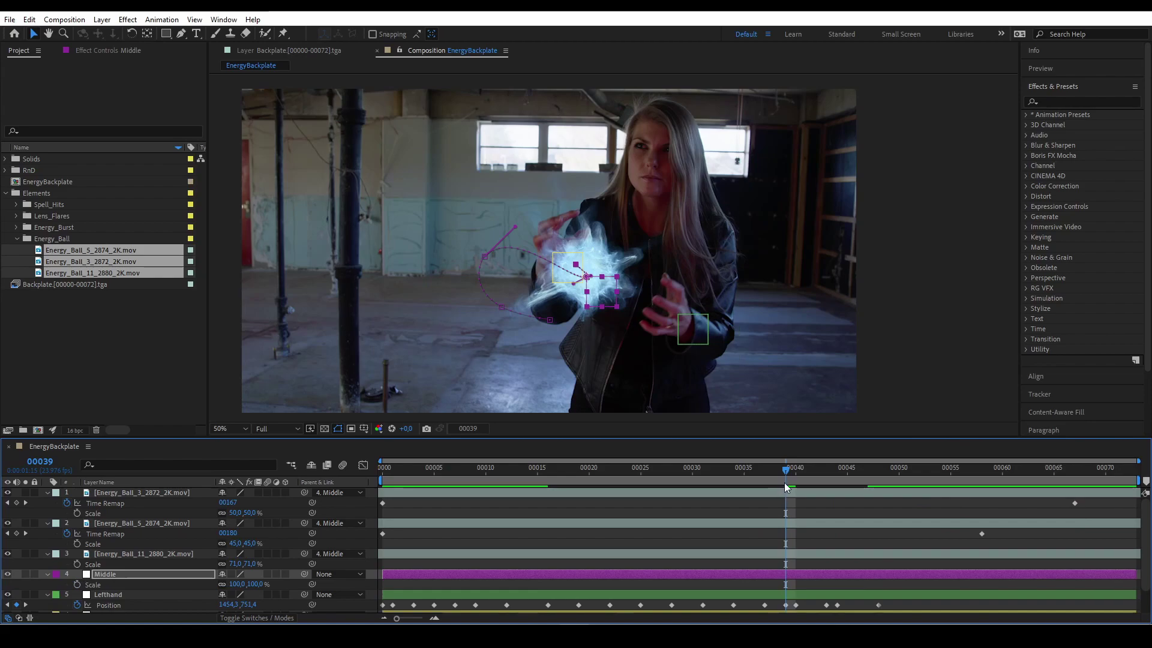
pyautogui.hotkey('alt', 'shift', 's')
pyautogui.moveTo(785, 473); pyautogui.dragTo(880, 471)
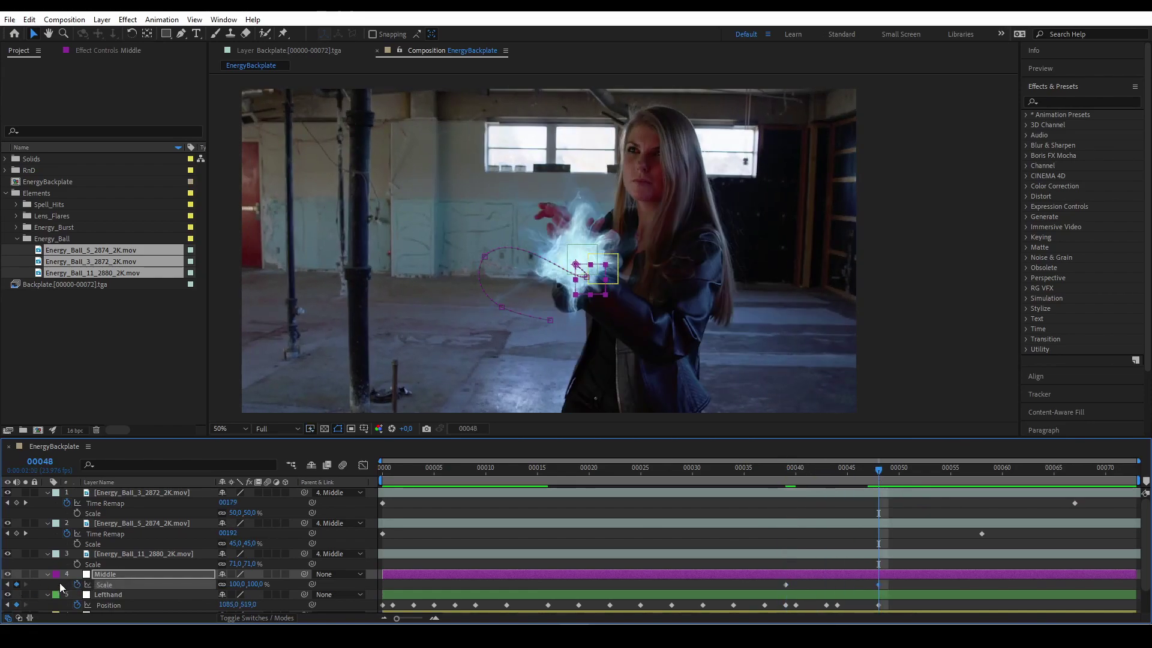
pyautogui.press('space')
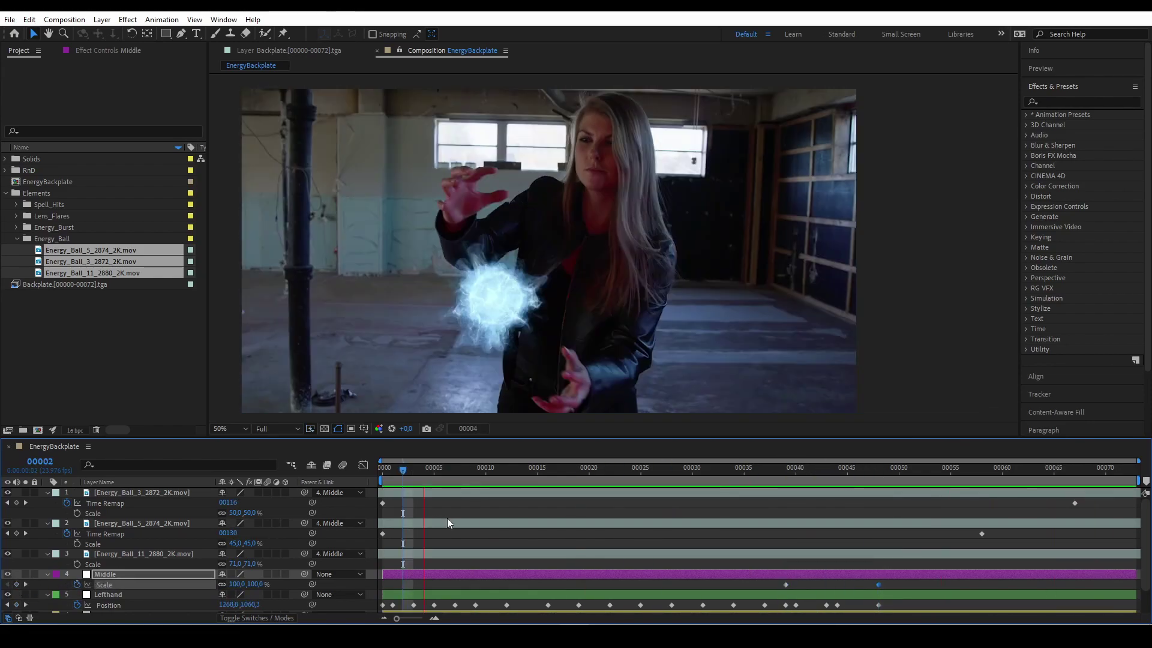
# Step: Ease the Middle null's last Scale keyframe, preview it, and move the first Scale keyframe earlier to about frame 36
pyautogui.press('Home')
pyautogui.rightClick(879, 584)
pyautogui.moveTo(889, 577)
pyautogui.click(712, 492)
pyautogui.press('space')
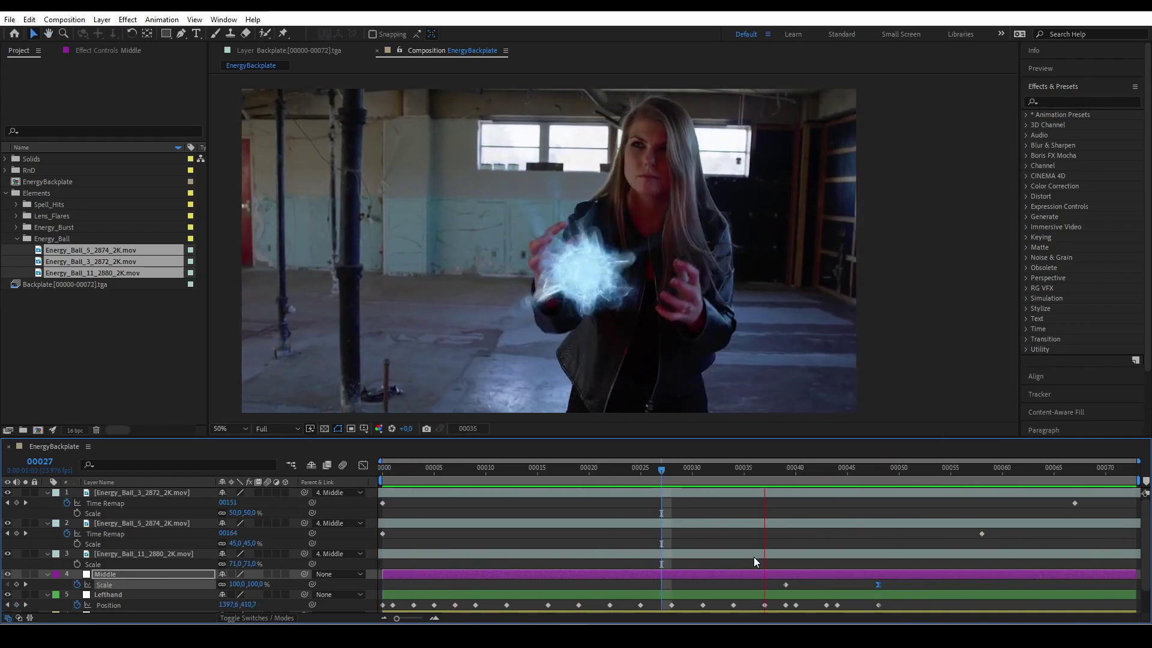
pyautogui.moveTo(786, 584); pyautogui.dragTo(755, 585)
pyautogui.click(719, 476)
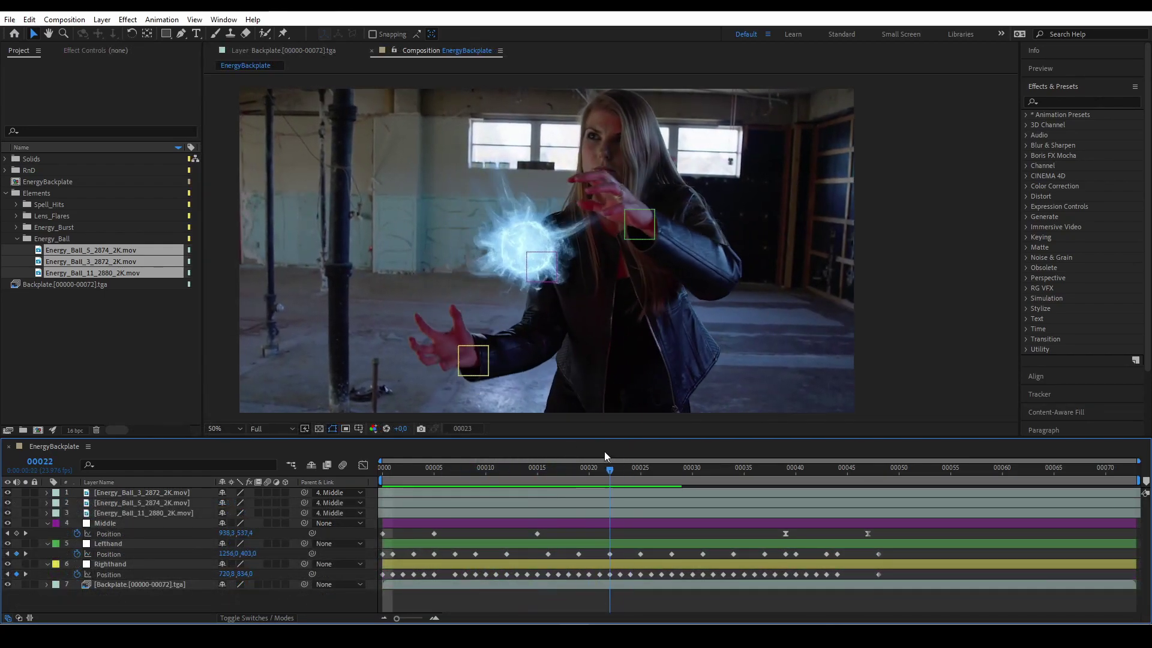
# Step: Return to frame 0 and create a black 2048 x 1080 solid named RightLightningCore
pyautogui.moveTo(607, 468); pyautogui.dragTo(380, 468)
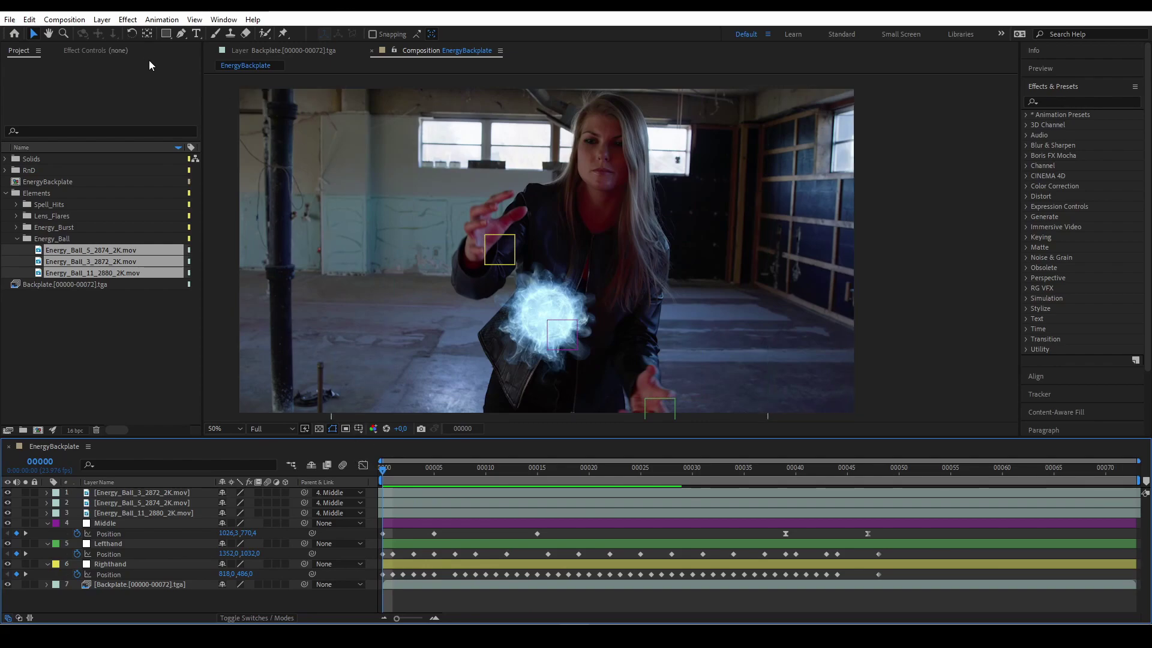
pyautogui.click(102, 19)
pyautogui.moveTo(117, 34)
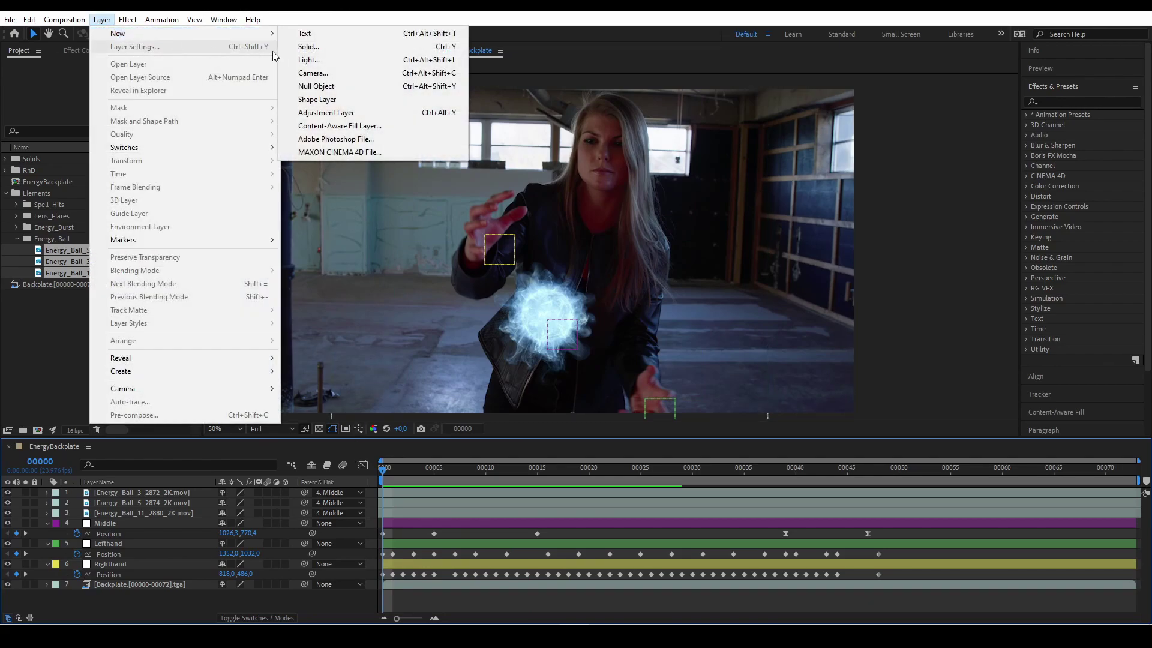
pyautogui.click(309, 47)
pyautogui.write('RightLightningCore')
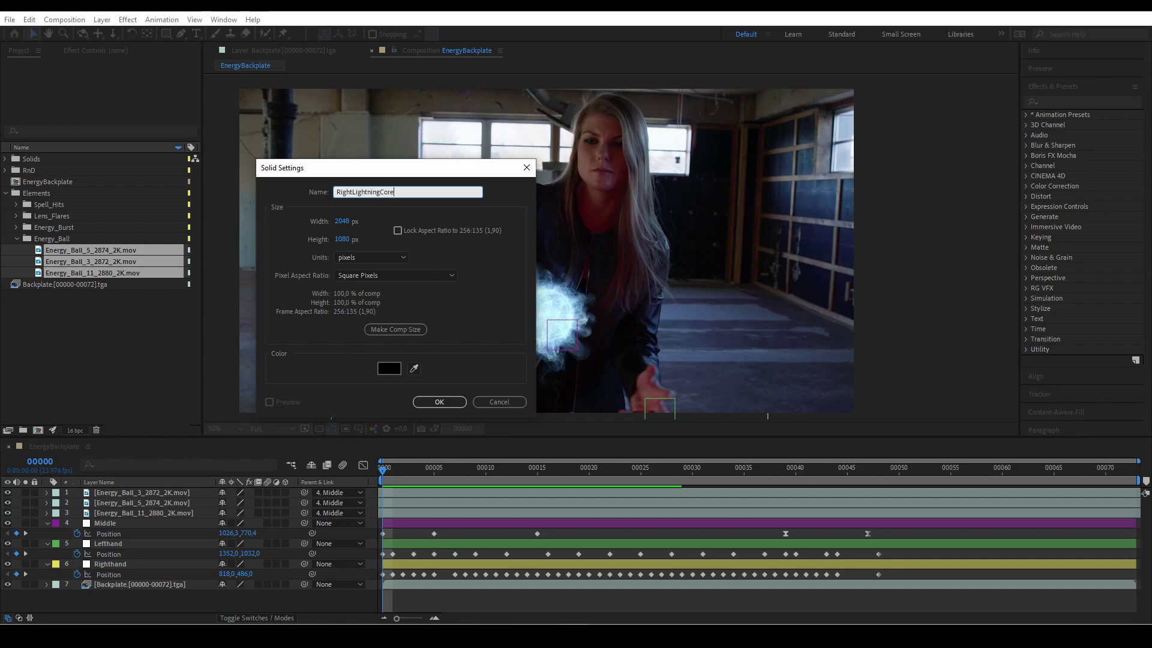
pyautogui.press('Return')
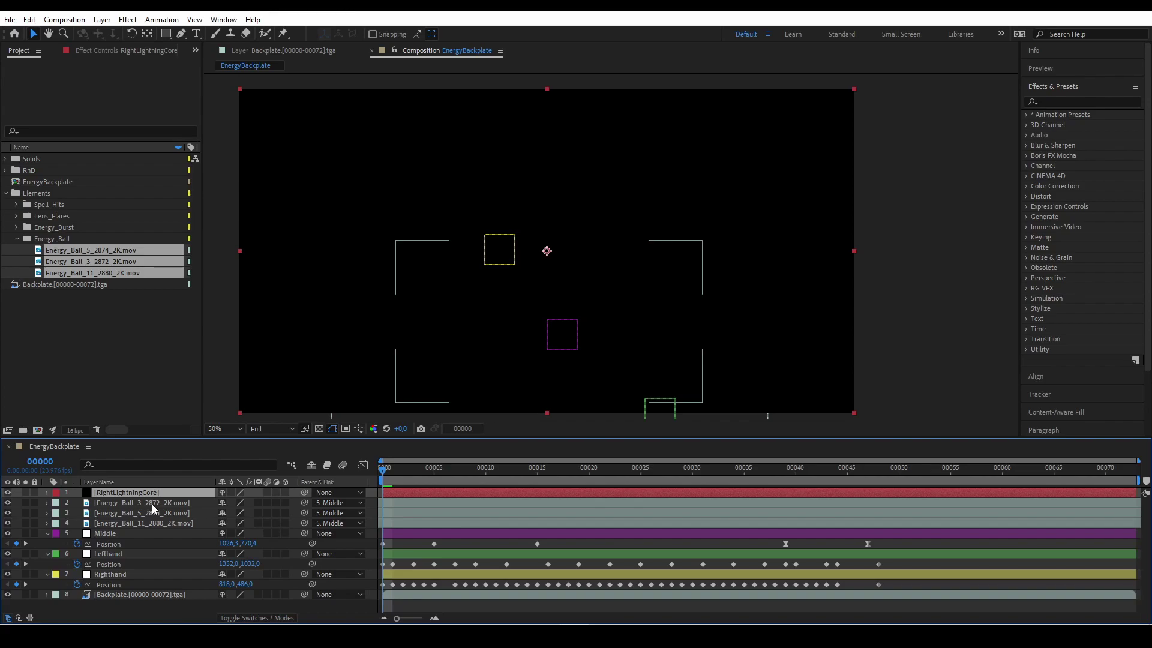
# Step: Apply Advanced Lightning to the RightLightningCore solid and set its Lightning Type to Two-Way Strike
pyautogui.write('advan')
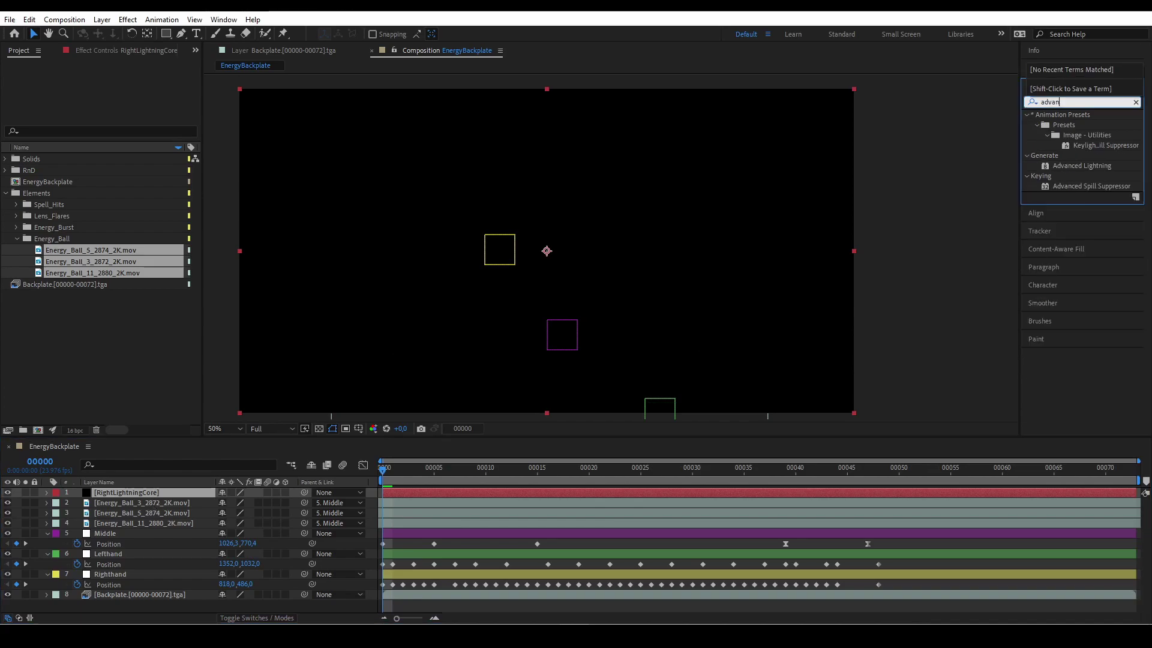
pyautogui.moveTo(1080, 166); pyautogui.dragTo(142, 493)
pyautogui.click(154, 86)
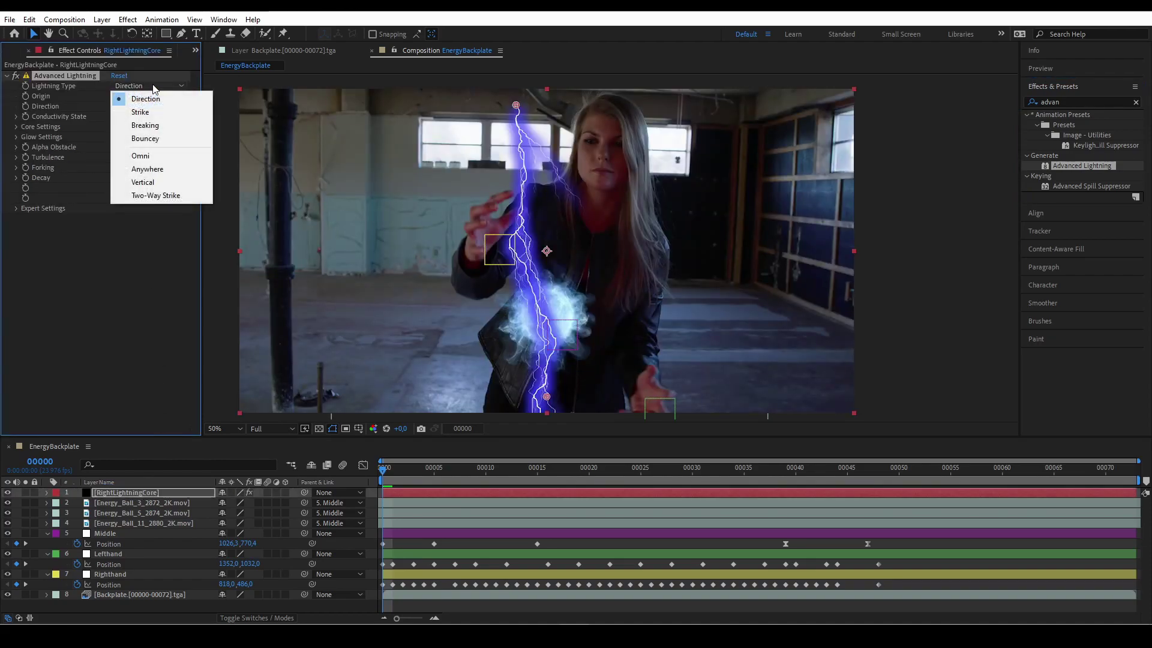
pyautogui.click(155, 196)
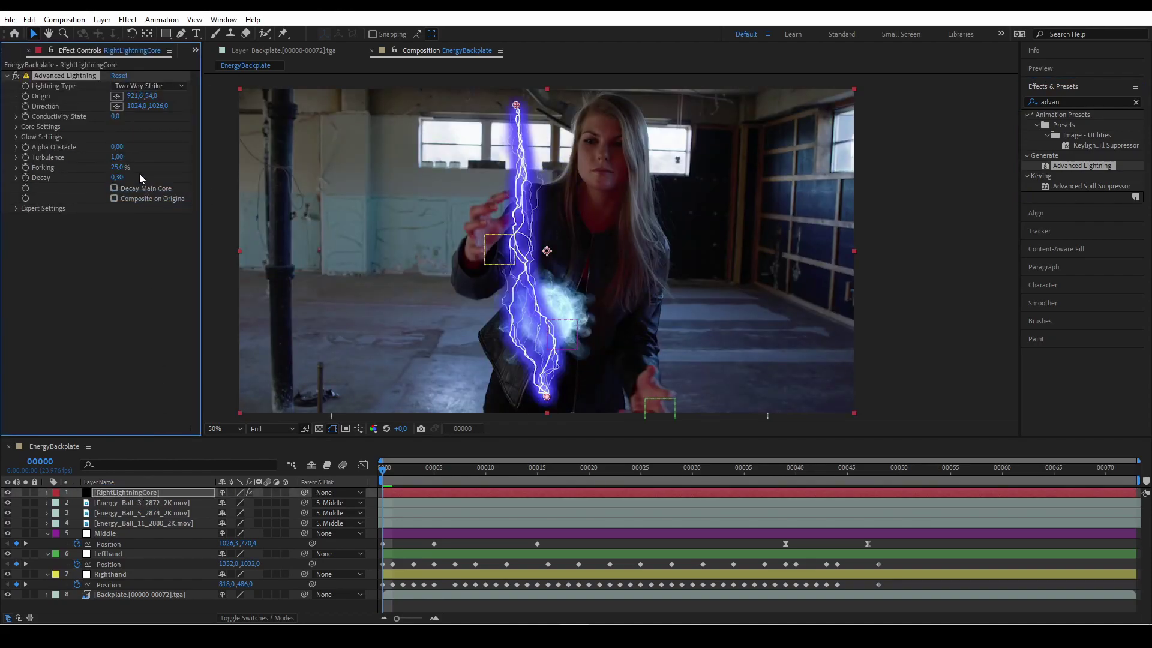
# Step: Set the lightning's Conductivity State to 6.7 and its Core Radius to 3
pyautogui.click(116, 116)
pyautogui.click(15, 127)
pyautogui.click(118, 137)
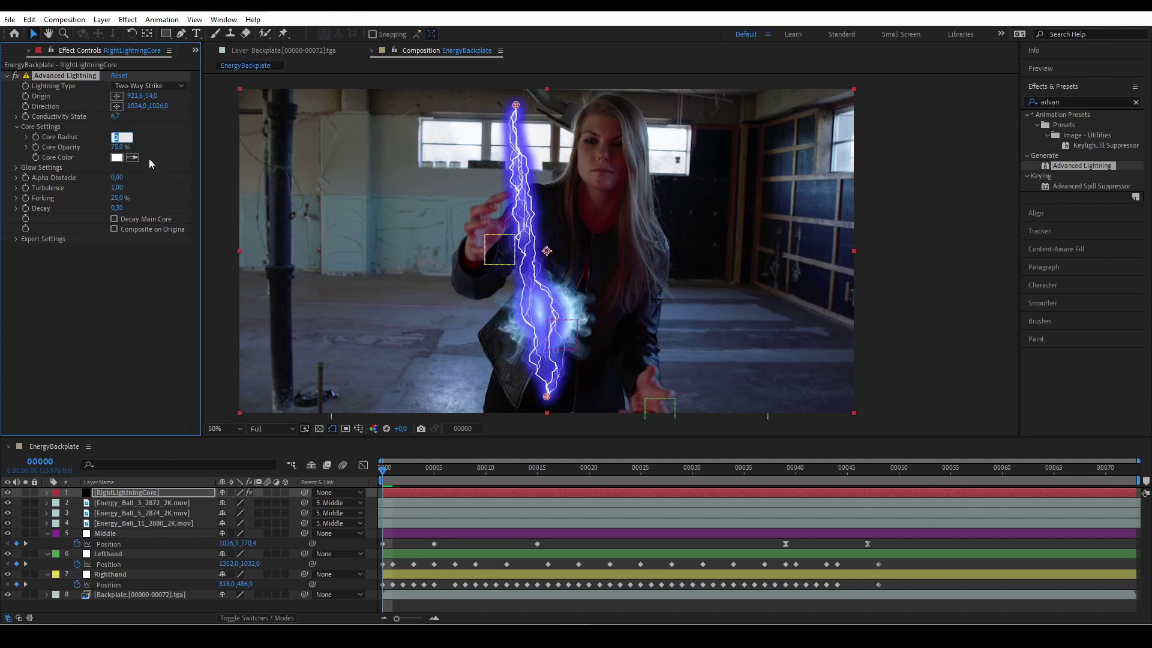
pyautogui.write('3')
pyautogui.press('Return')
# Step: Set the lightning's Glow Opacity to 0%, Turbulence to 2.75, Forking to 100% and Decay to 0.12
pyautogui.click(16, 168)
pyautogui.moveTo(120, 187); pyautogui.dragTo(24, 234)
pyautogui.click(117, 218)
pyautogui.click(117, 229)
pyautogui.write('1')
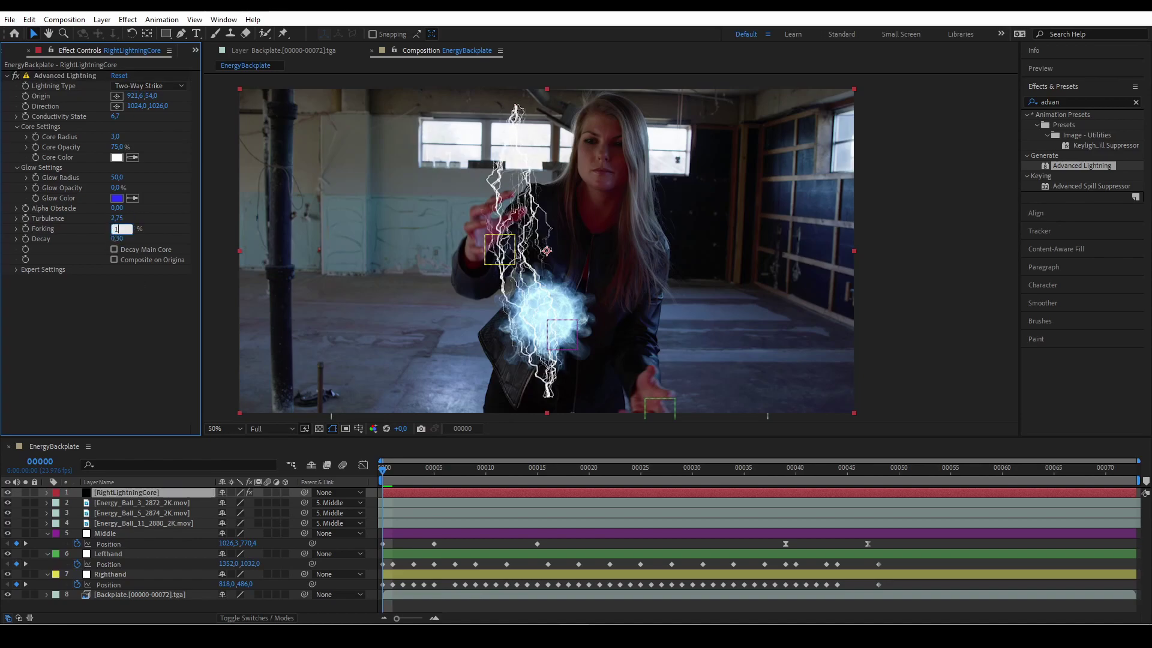
pyautogui.write('00')
pyautogui.click(117, 239)
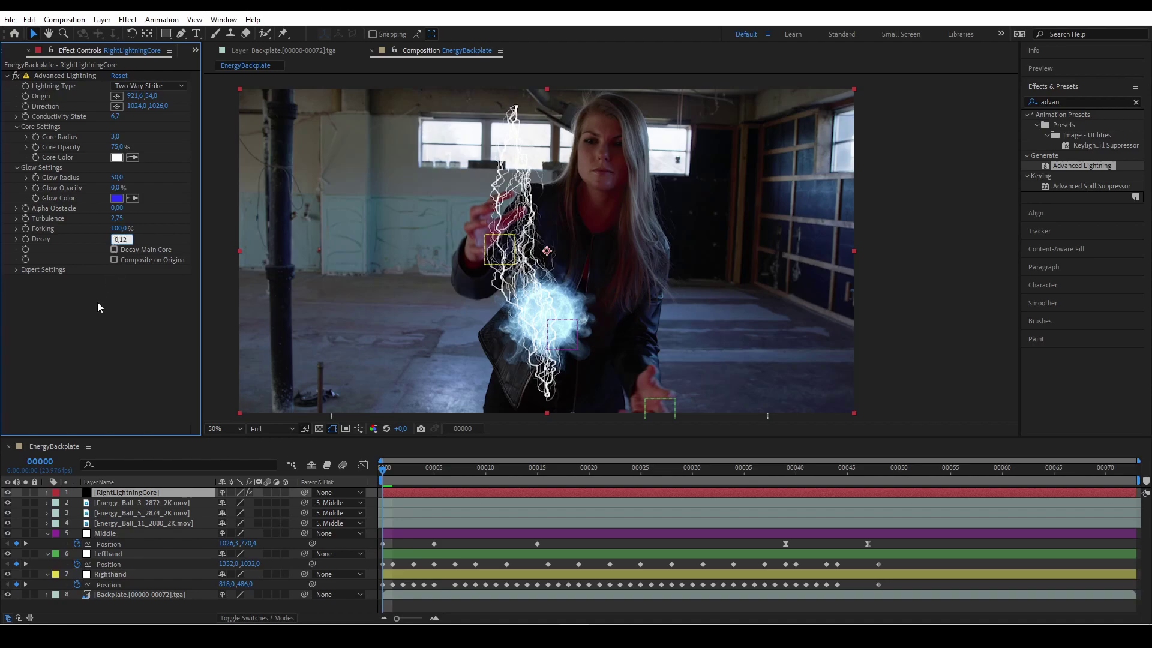
pyautogui.press('Return')
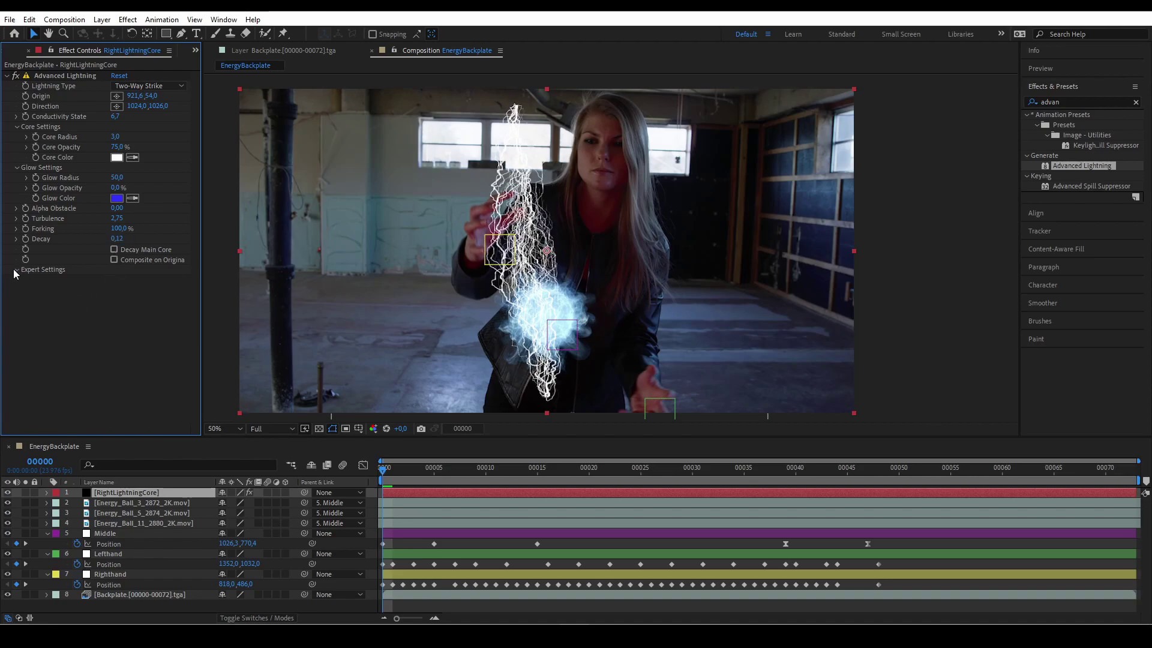
# Step: In the lightning's Expert Settings, set Complexity to 3, Min. Forkdistance to 29 and Fractal Type to Spline
pyautogui.click(17, 270)
pyautogui.click(116, 280)
pyautogui.write('3')
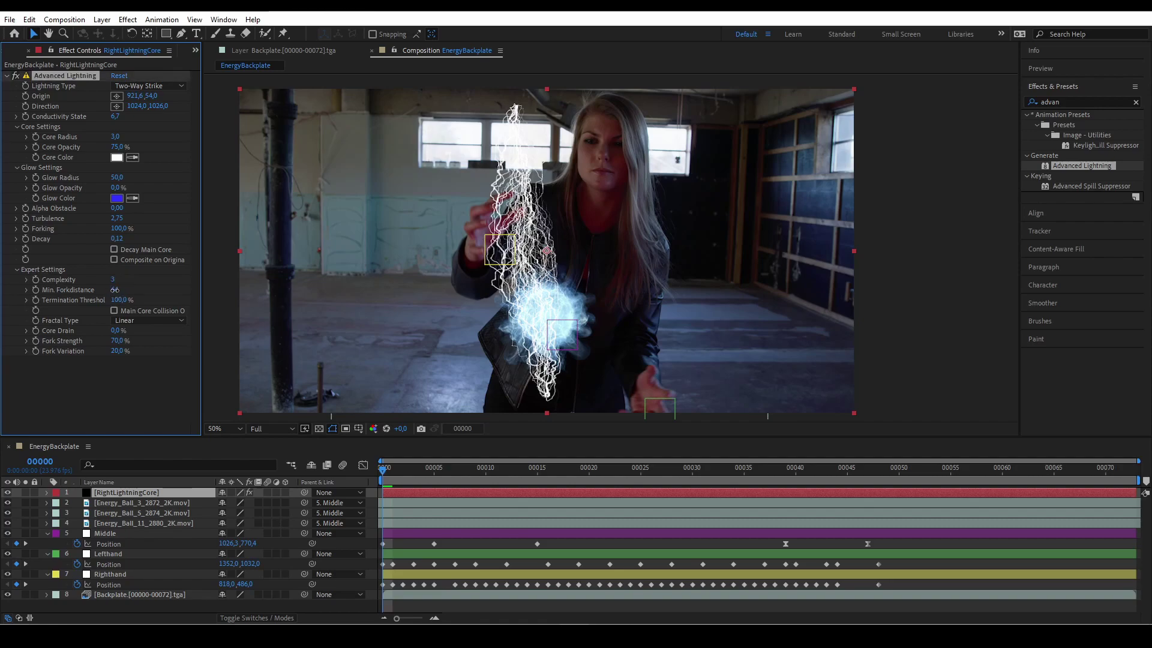
pyautogui.click(114, 290)
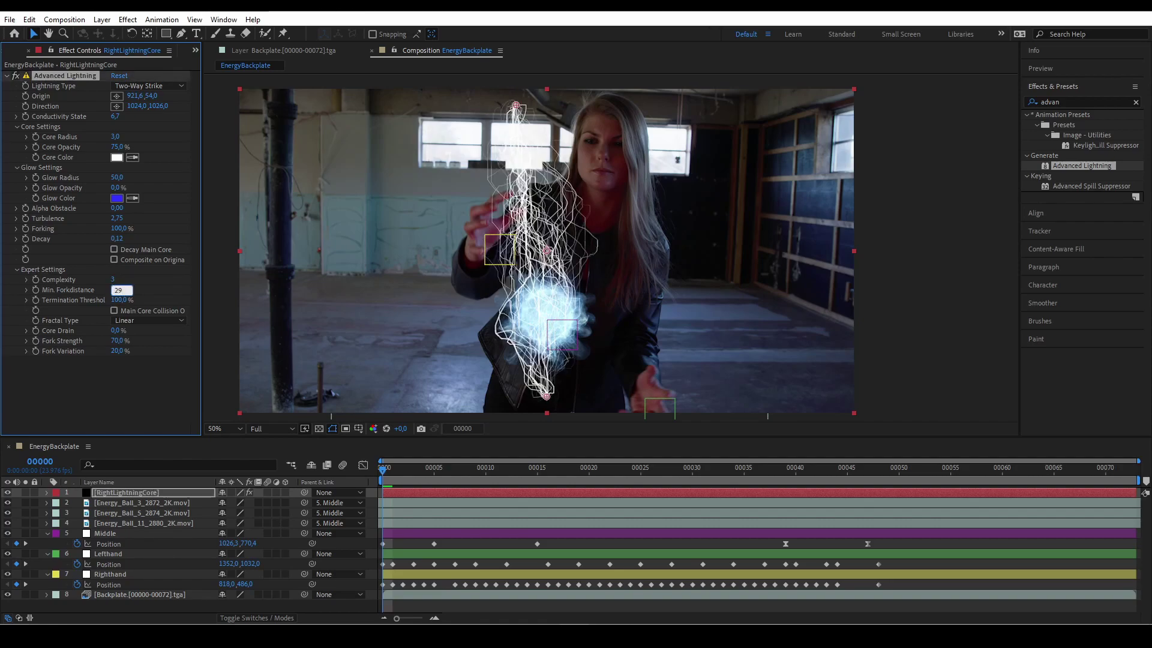
pyautogui.click(126, 322)
pyautogui.click(129, 358)
# Step: Set the lightning's Core Drain to 51%, Fork Strength to 56% and Fork Variation to 18%
pyautogui.click(116, 331)
pyautogui.write('51')
pyautogui.press('Return')
pyautogui.click(116, 340)
pyautogui.write('56')
pyautogui.click(116, 351)
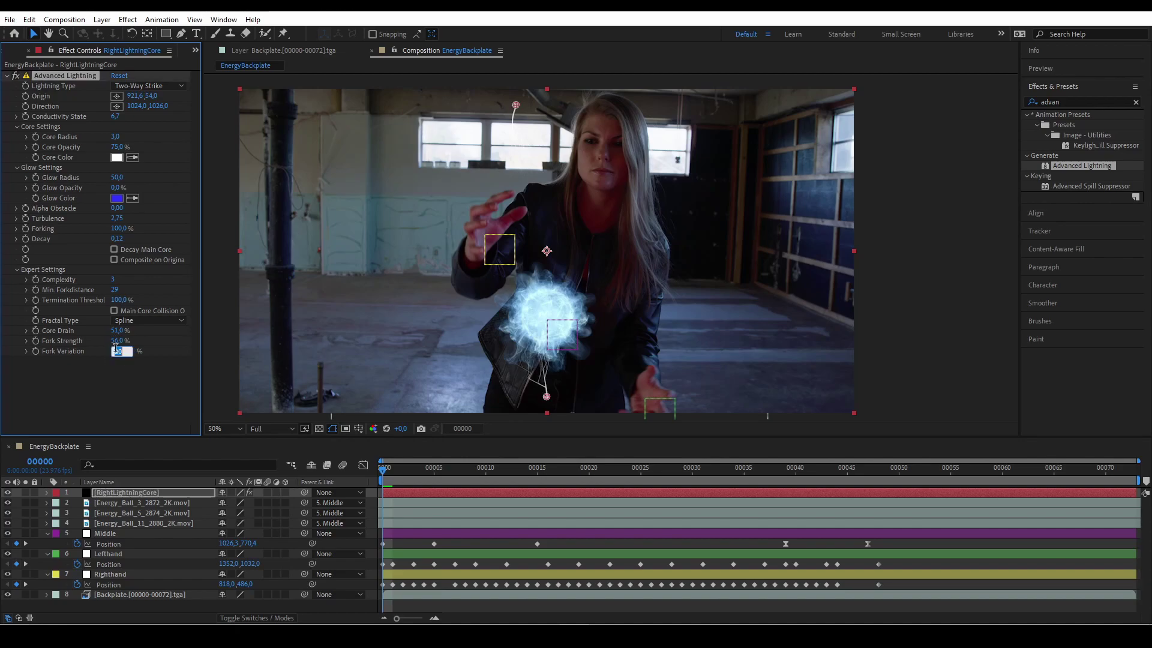
pyautogui.write('18')
pyautogui.press('Return')
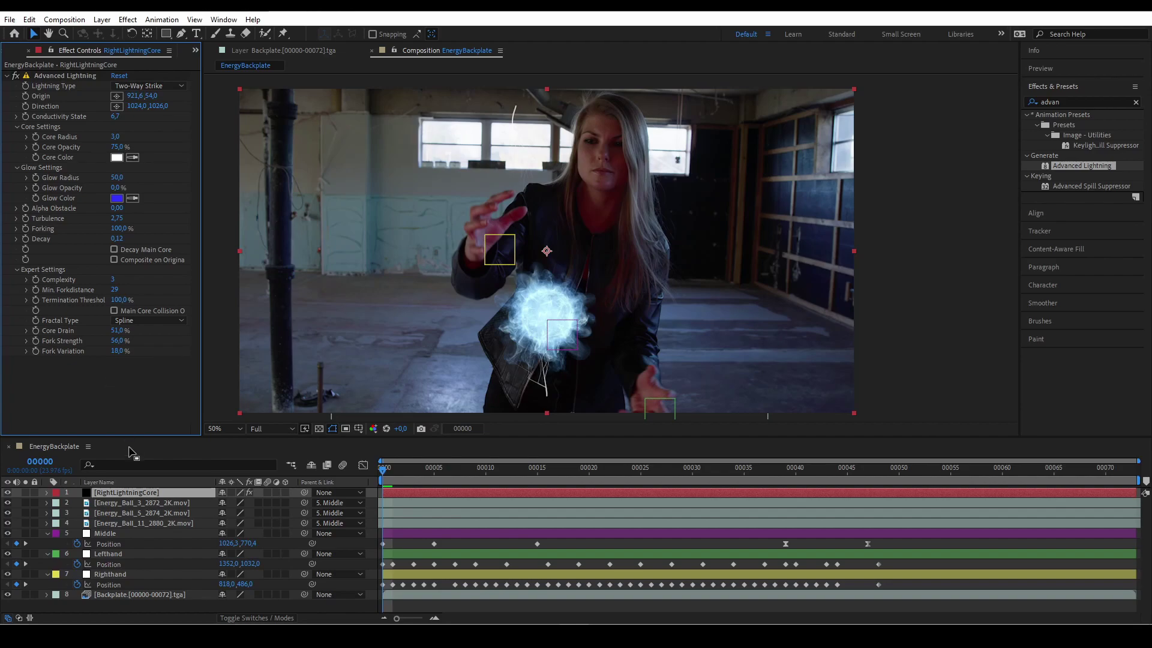
# Step: Link the lightning's Origin to the Righthand null's Position and its Direction to the Middle null's Position with expressions
pyautogui.keyDown('alt'); pyautogui.click(25, 96); pyautogui.keyUp('alt')
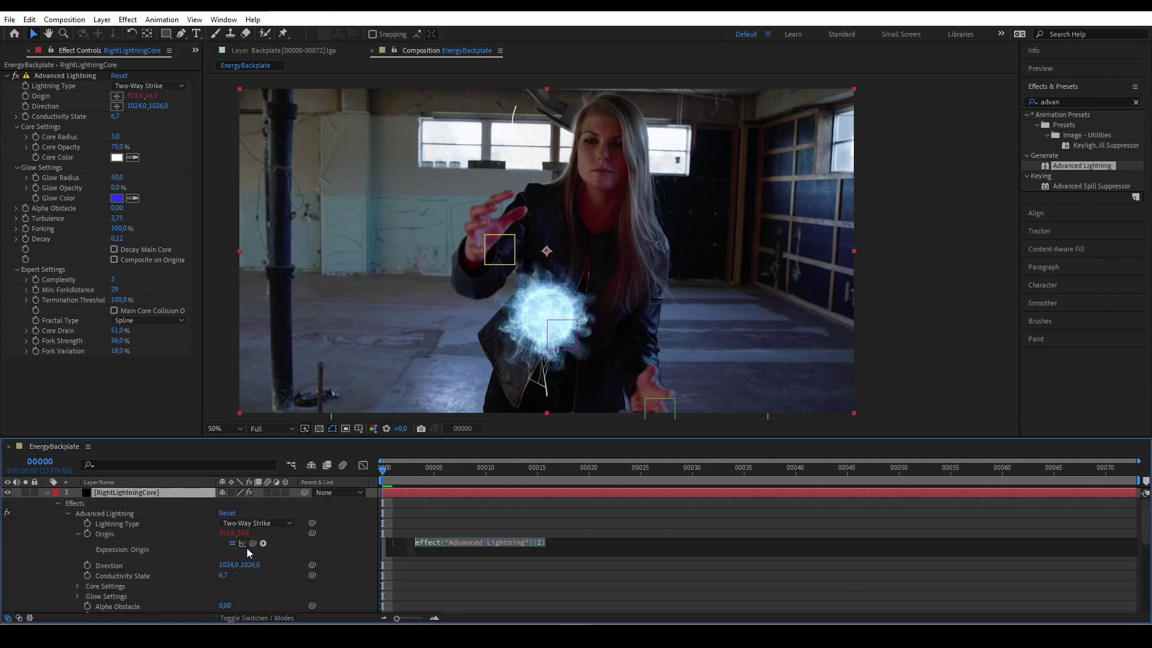
pyautogui.moveTo(250, 542); pyautogui.dragTo(169, 600)
pyautogui.keyDown('alt'); pyautogui.click(87, 515); pyautogui.keyUp('alt')
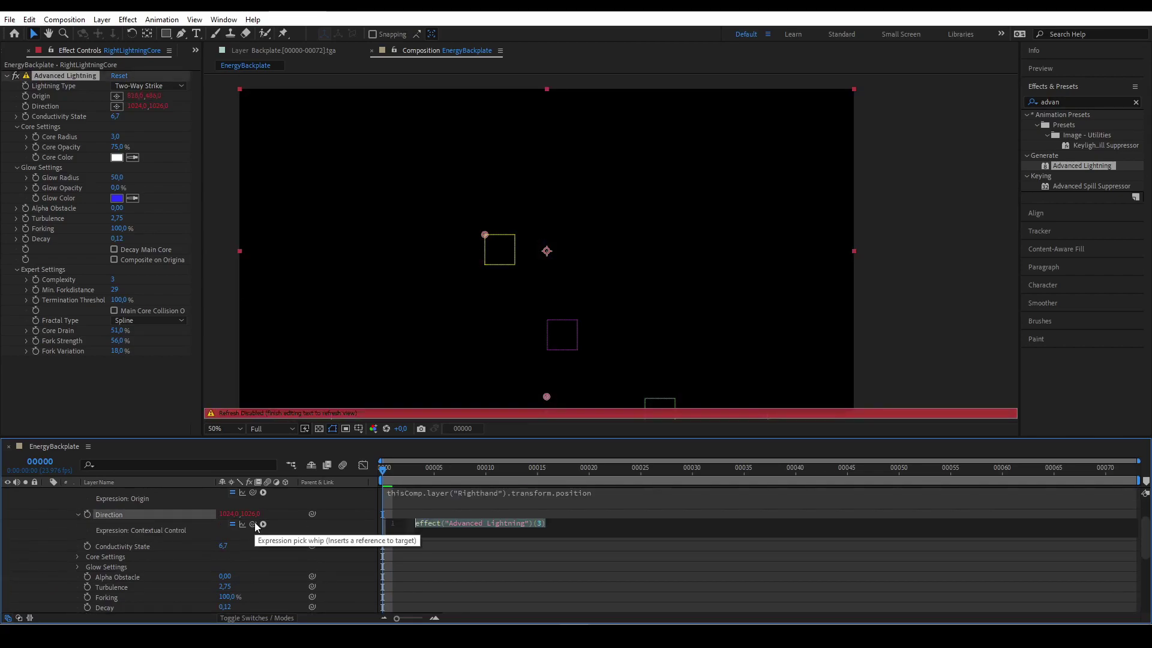
pyautogui.moveTo(254, 522); pyautogui.dragTo(171, 558)
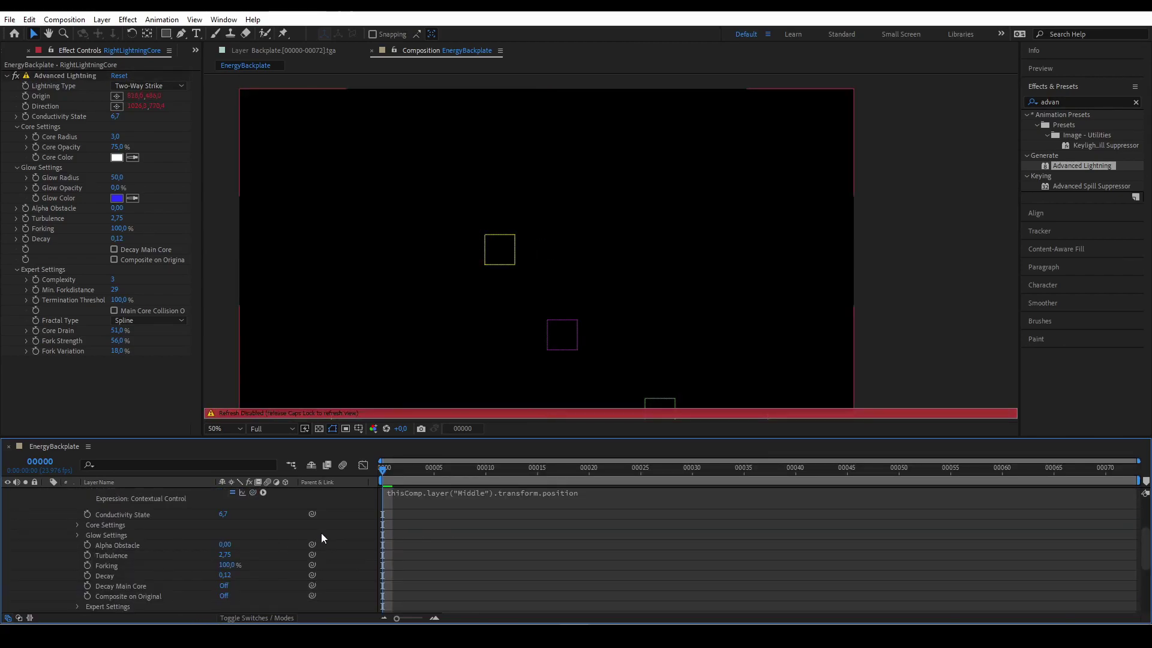
# Step: Add Fast Box Blur to RightLightningCore with a Blur Radius of 1
pyautogui.click(1073, 102)
pyautogui.write('fast')
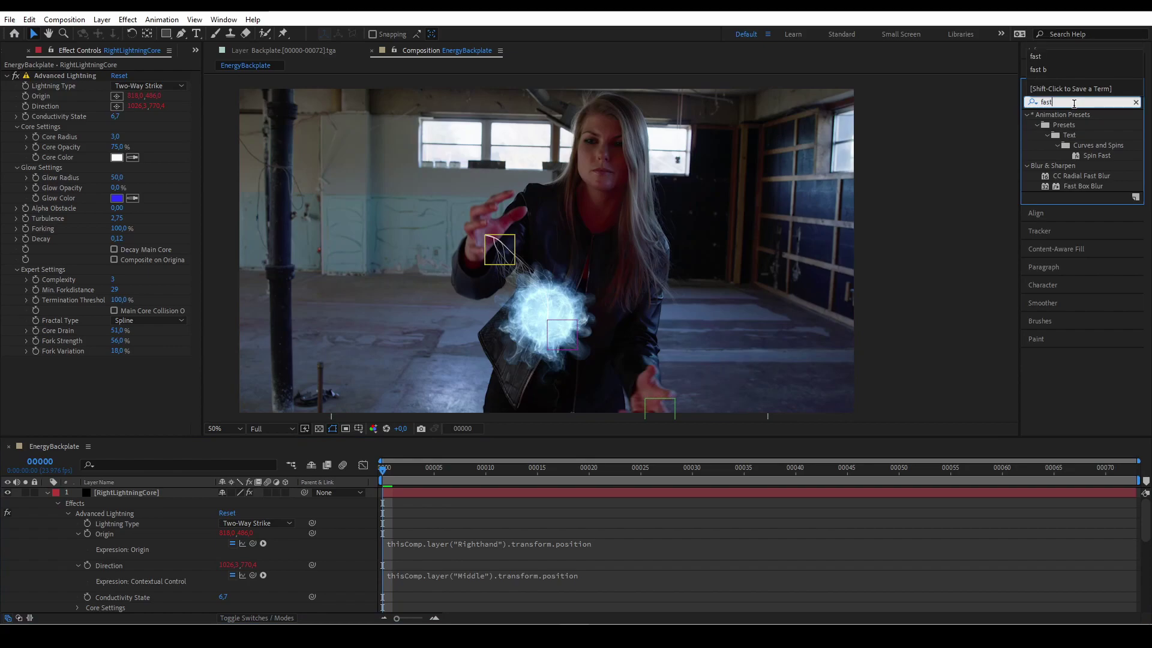
pyautogui.doubleClick(1076, 186)
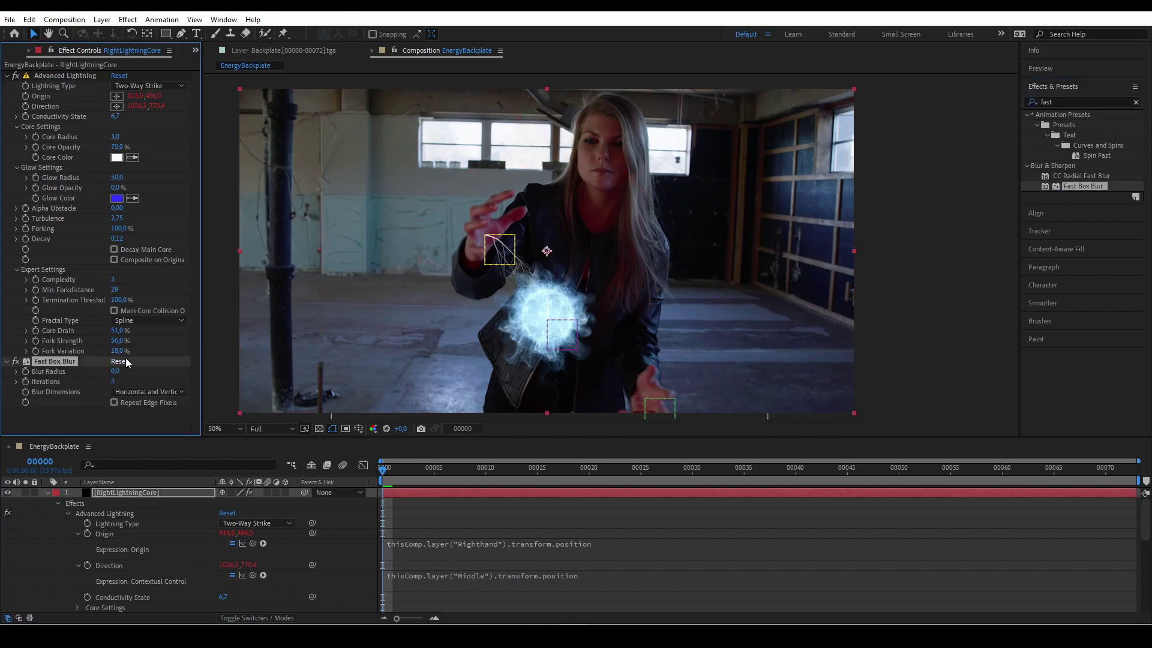
# Step: Add Turbulent Displace to RightLightningCore below the blur, with Amount 37 and Size 7
pyautogui.click(1080, 102)
pyautogui.write('turb')
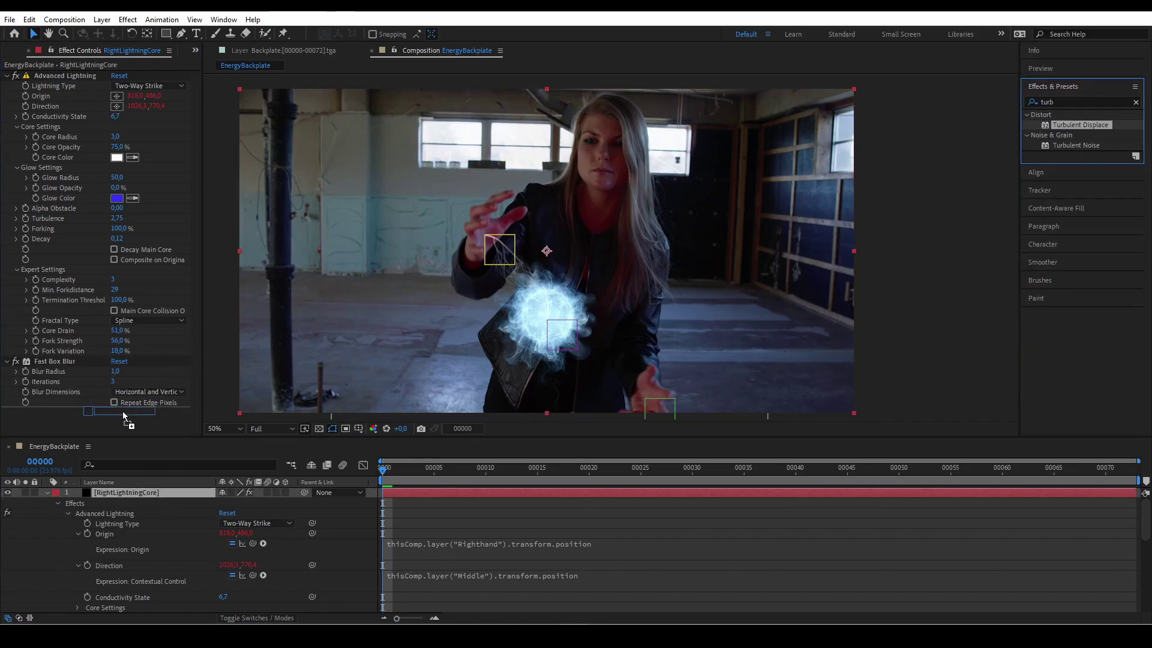
pyautogui.doubleClick(1079, 125)
pyautogui.click(116, 324)
pyautogui.click(120, 334)
pyautogui.write('7')
pyautogui.click(178, 421)
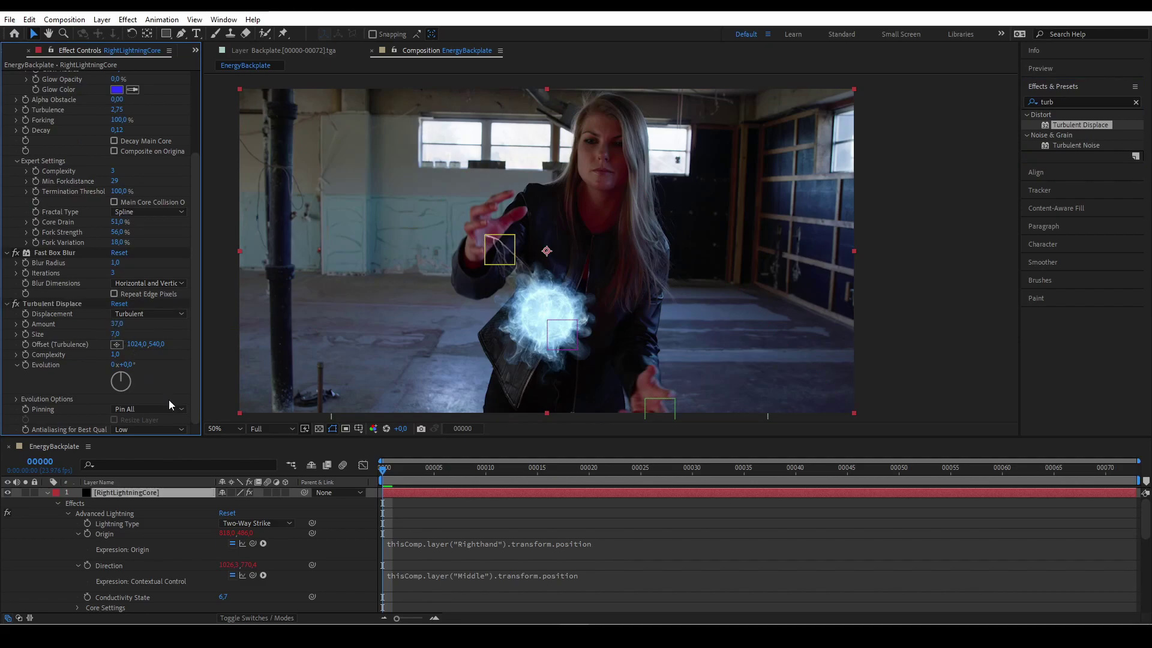
# Step: Duplicate the RightLightningCore layer and rename the upper copy RightLightningGlow
pyautogui.click(181, 494)
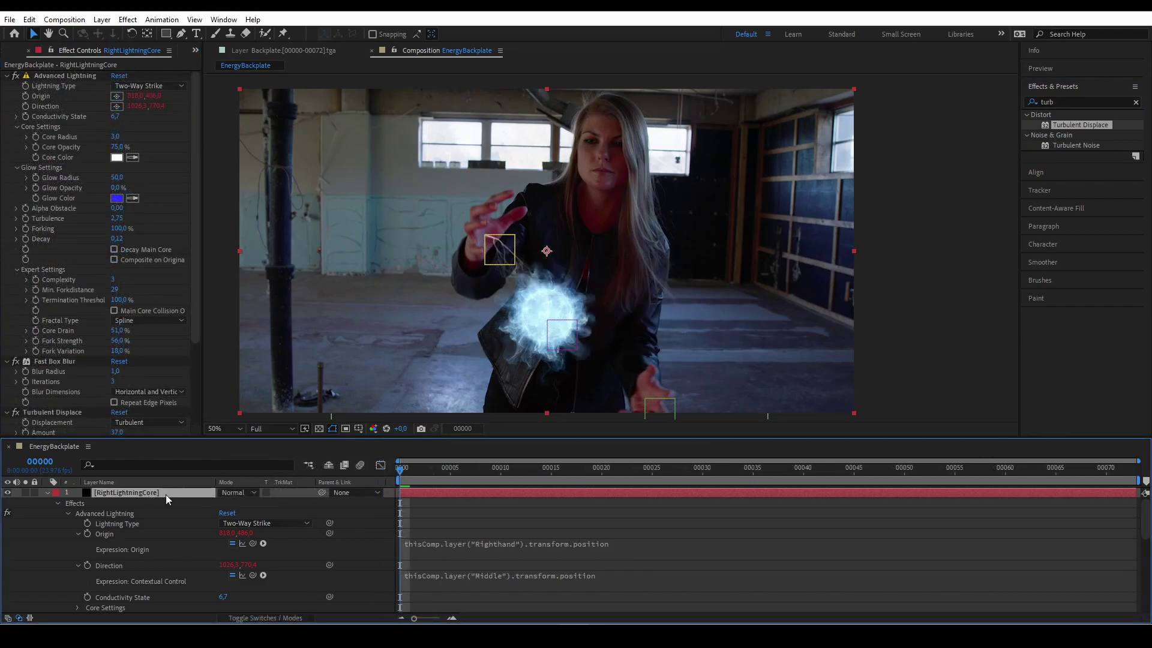
pyautogui.hotkey('ctrl', 'd')
pyautogui.rightClick(166, 494)
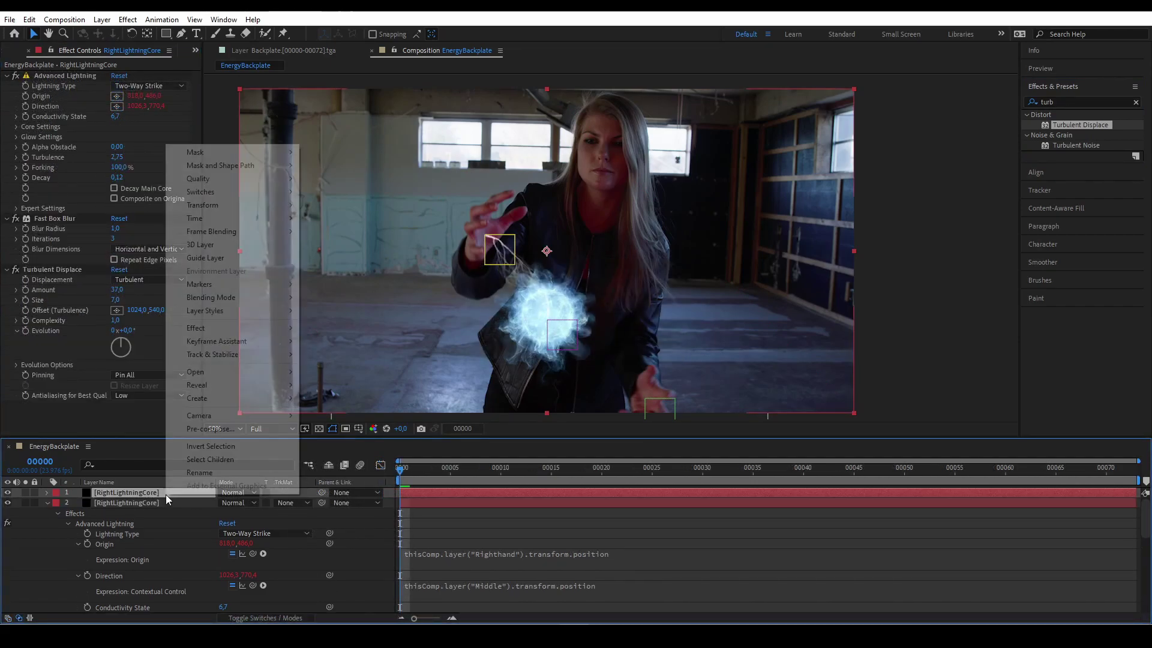
pyautogui.click(180, 486)
pyautogui.write('Glow')
# Step: Set RightLightningGlow's Glow Radius to 32 and Glow Opacity to 60%, and change its Glow Color to light blue
pyautogui.click(24, 136)
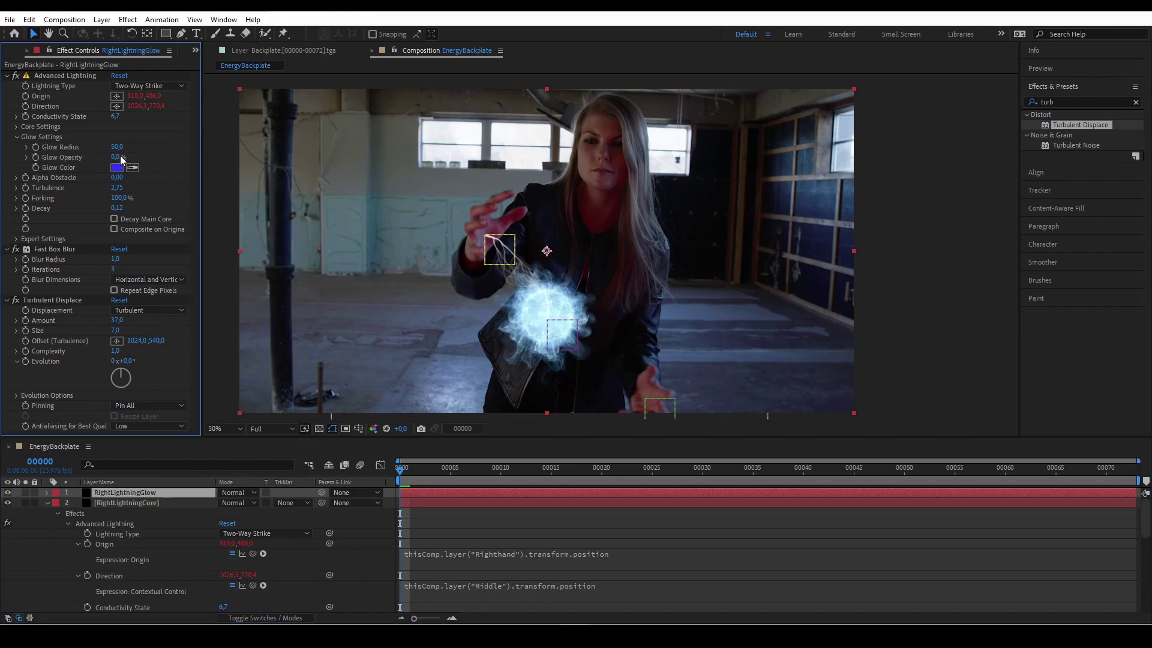
pyautogui.click(118, 157)
pyautogui.click(118, 147)
pyautogui.write('32')
pyautogui.click(154, 151)
pyautogui.click(117, 167)
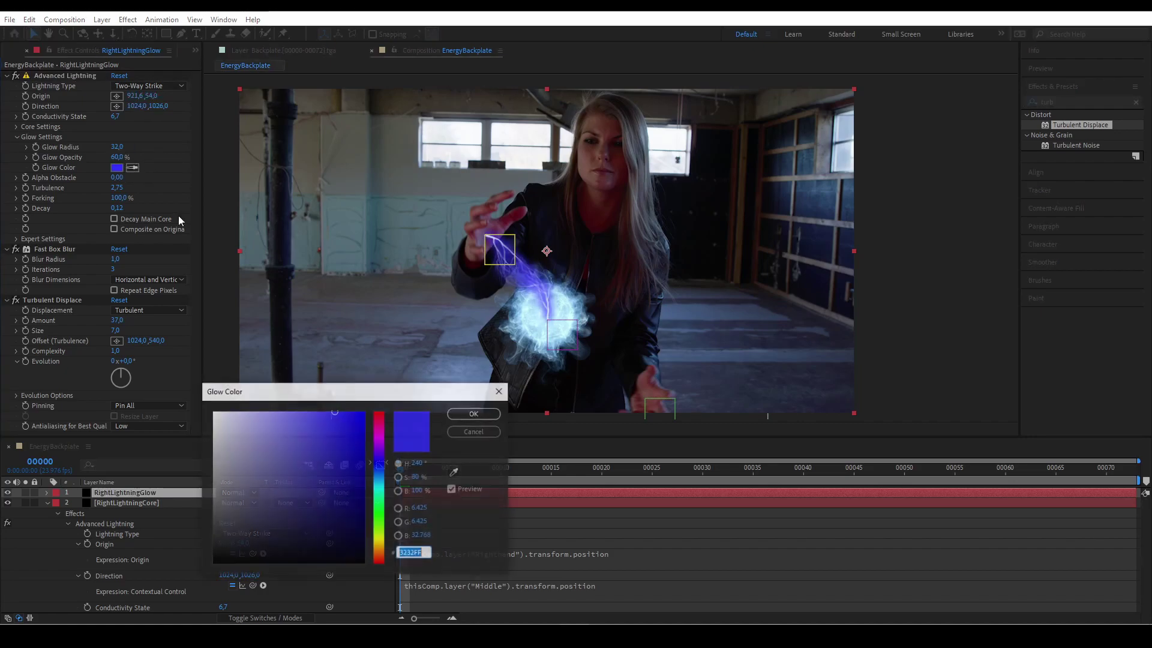
pyautogui.hotkey('ctrl', 'v')
pyautogui.click(461, 413)
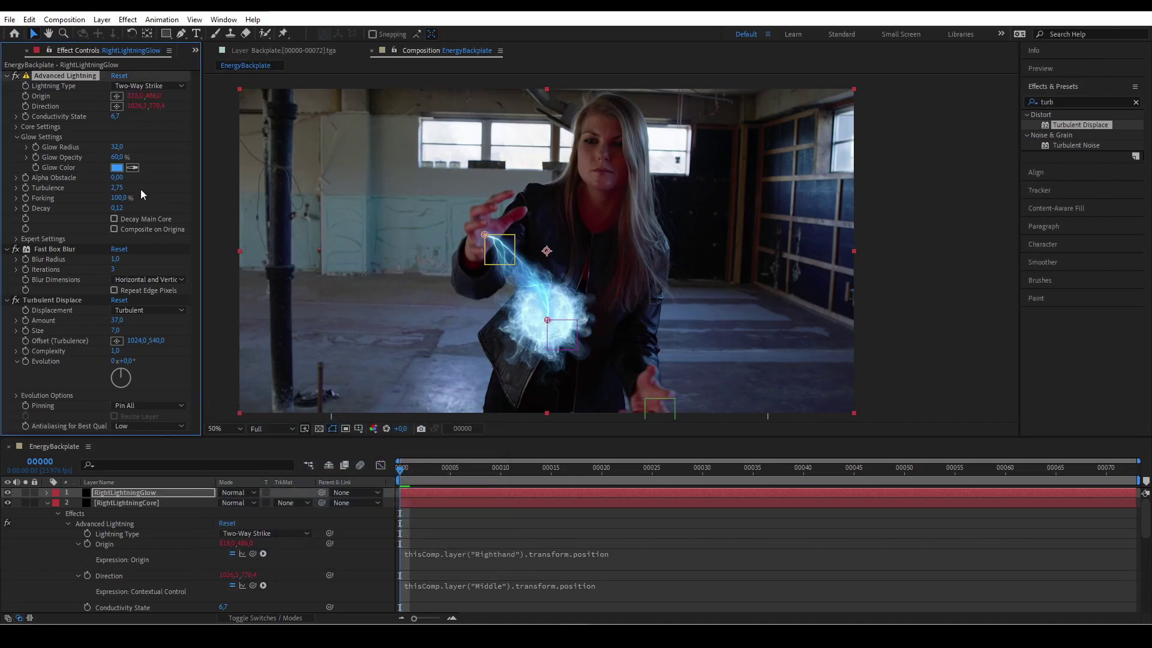
# Step: On RightLightningGlow, set the lightning's Decay to 0 and the Turbulent Displace Amount to 124
pyautogui.write('0')
pyautogui.press('Return')
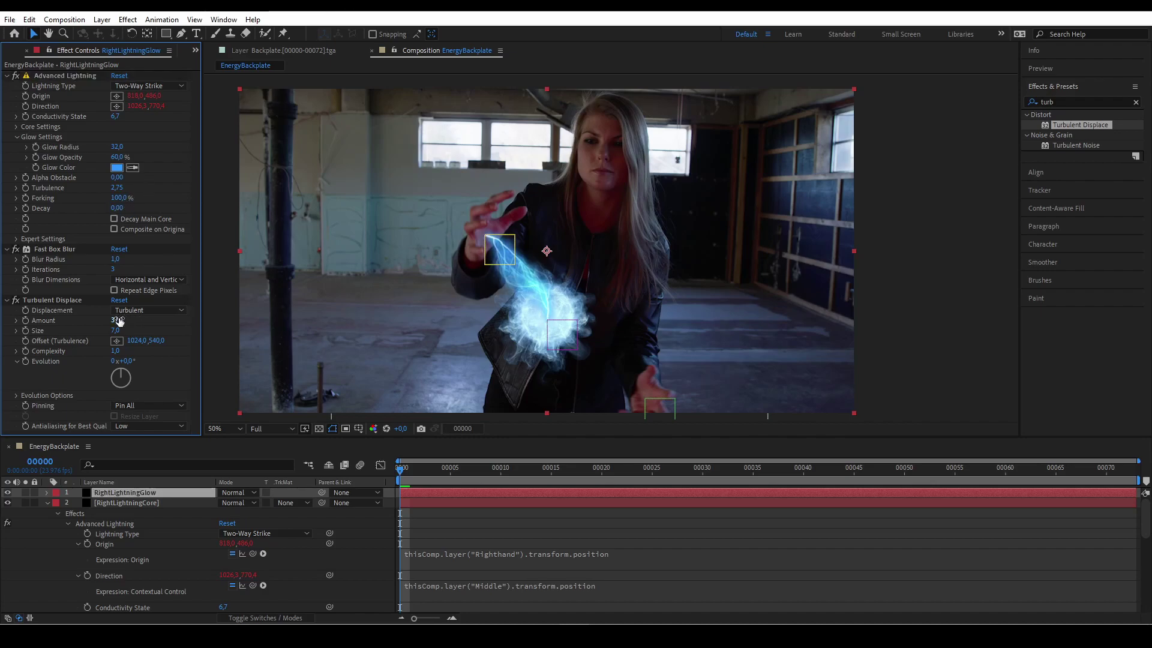
pyautogui.click(127, 321)
pyautogui.write('124')
pyautogui.press('Return')
# Step: Set RightLightningGlow's Core Opacity to 0% and its blending mode to Screen
pyautogui.click(16, 126)
pyautogui.click(118, 147)
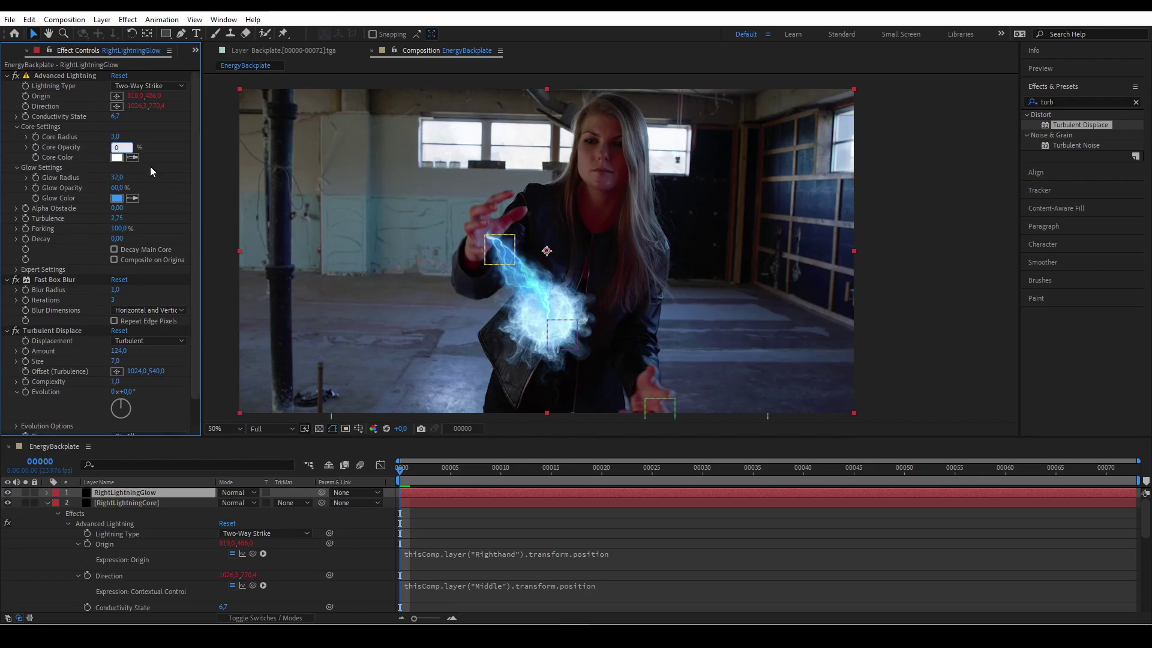
pyautogui.write('0')
pyautogui.click(150, 168)
pyautogui.click(237, 492)
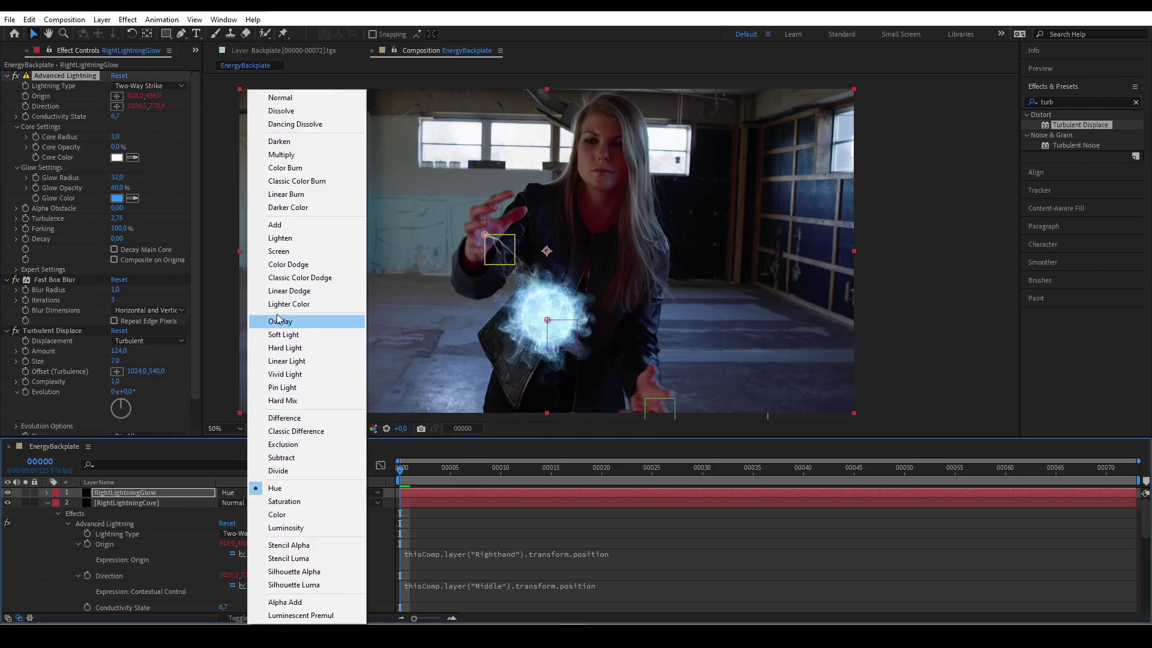
pyautogui.click(279, 251)
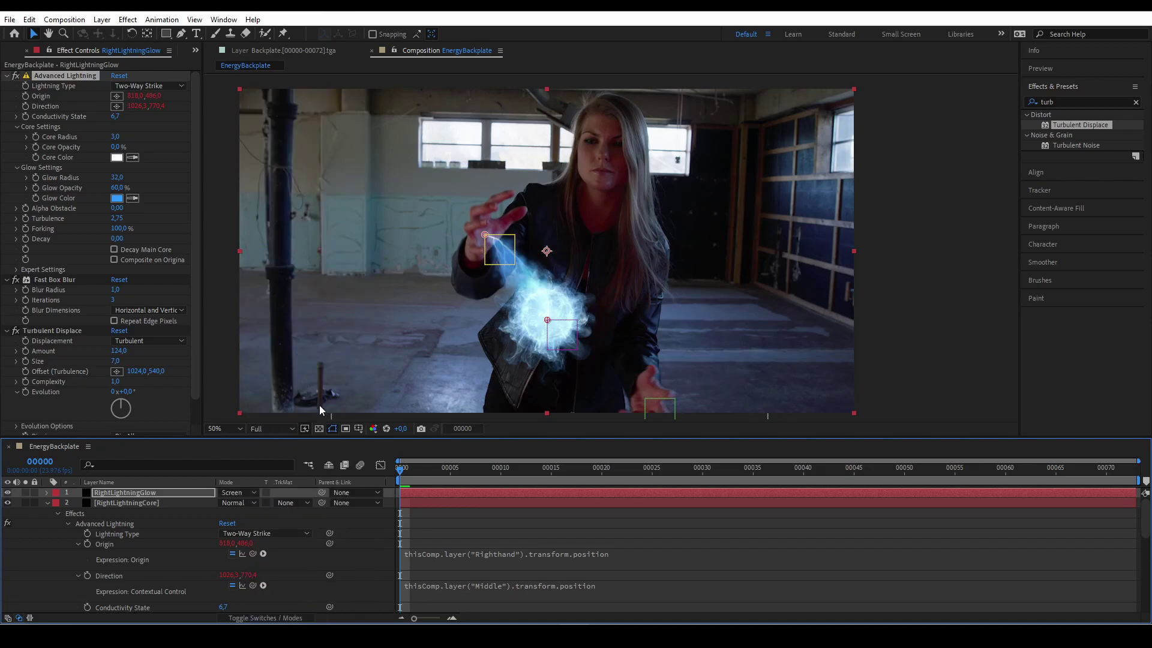
pyautogui.click(366, 511)
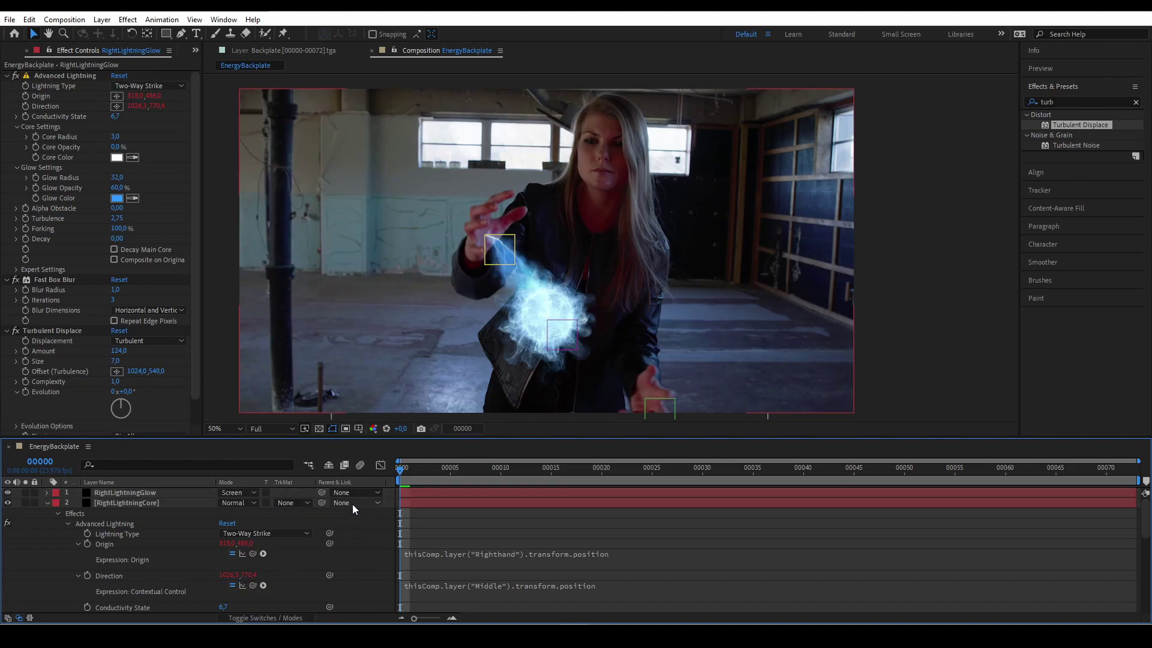
# Step: Duplicate the RightLightningCore and RightLightningGlow layers and rename the copies LeftLightningCore and LeftLightningGlow
pyautogui.click(160, 503)
pyautogui.keyDown('shift'); pyautogui.click(159, 493); pyautogui.keyUp('shift')
pyautogui.hotkey('ctrl', 'd')
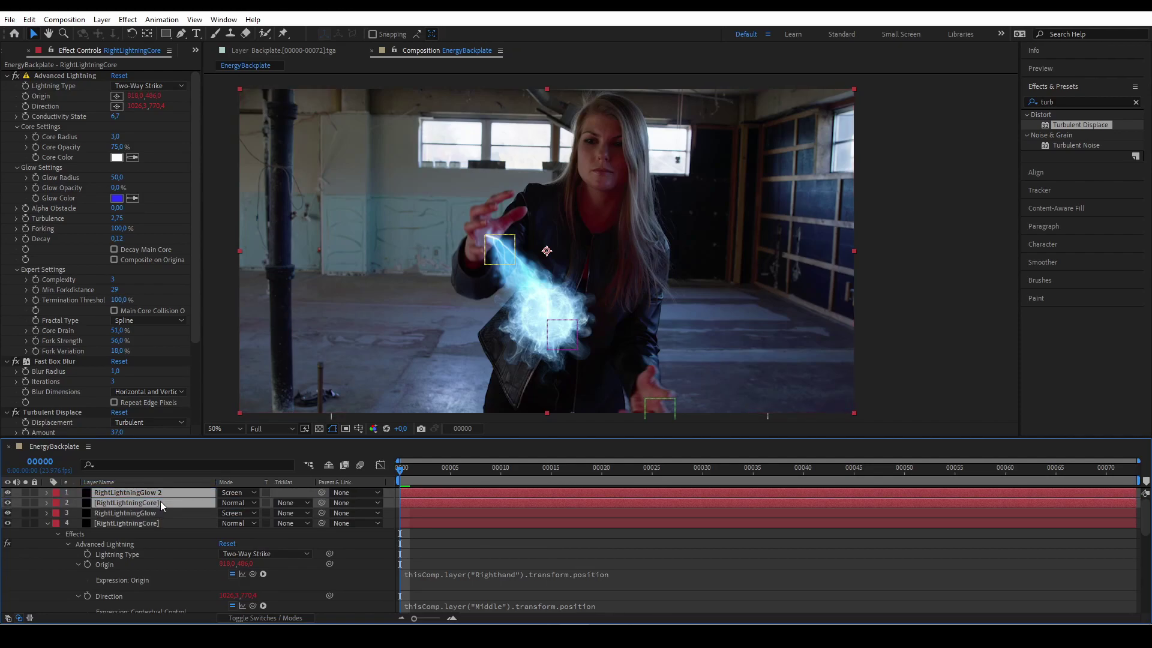
pyautogui.rightClick(123, 492)
pyautogui.click(129, 491)
pyautogui.press('Home')
pyautogui.press('Delete')
pyautogui.press('Delete')
pyautogui.press('Delete')
pyautogui.press('Delete')
pyautogui.press('Delete')
pyautogui.write('Left')
pyautogui.press('End')
pyautogui.press('BackSpace')
pyautogui.press('BackSpace')
pyautogui.press('Return')
# Step: Edit LeftLightningGlow's Origin expression so that it references the Lefthand null's position instead of Righthand
pyautogui.click(46, 493)
pyautogui.click(58, 503)
pyautogui.click(69, 513)
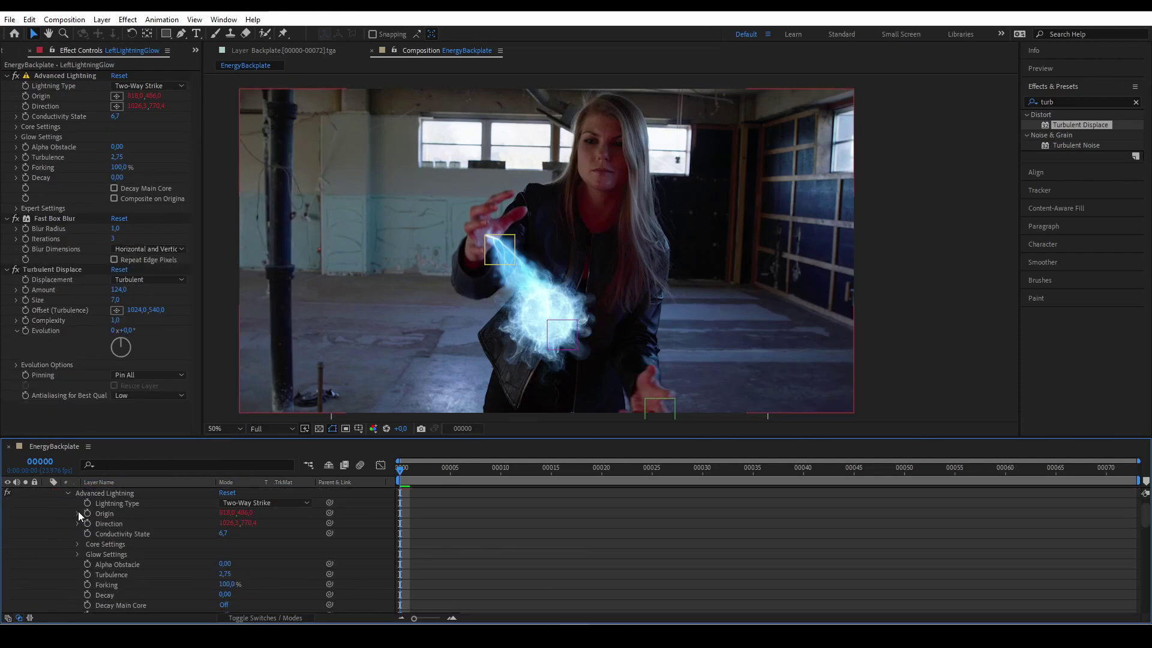
pyautogui.click(78, 514)
pyautogui.click(517, 523)
pyautogui.moveTo(521, 522); pyautogui.dragTo(499, 522)
pyautogui.write('Left')
pyautogui.click(461, 508)
# Step: Point LeftLightningCore's Origin expression at the Lefthand null's position and scrub the timeline to check the lightning
pyautogui.scroll(-5, 100, 544)
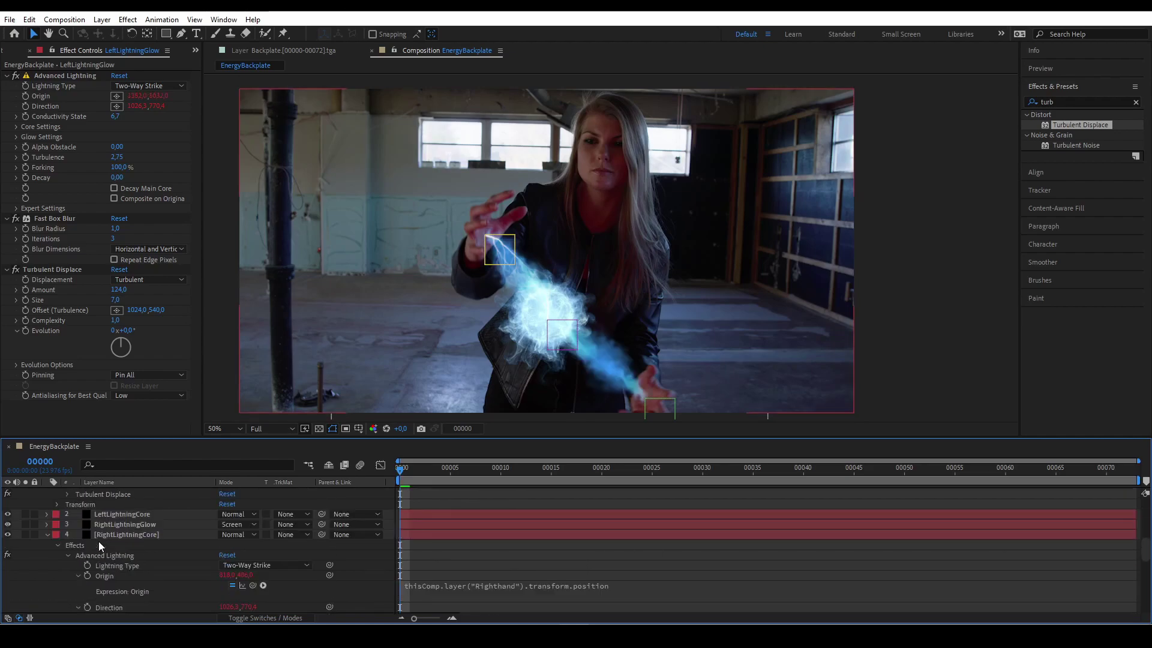
pyautogui.click(47, 514)
pyautogui.click(57, 525)
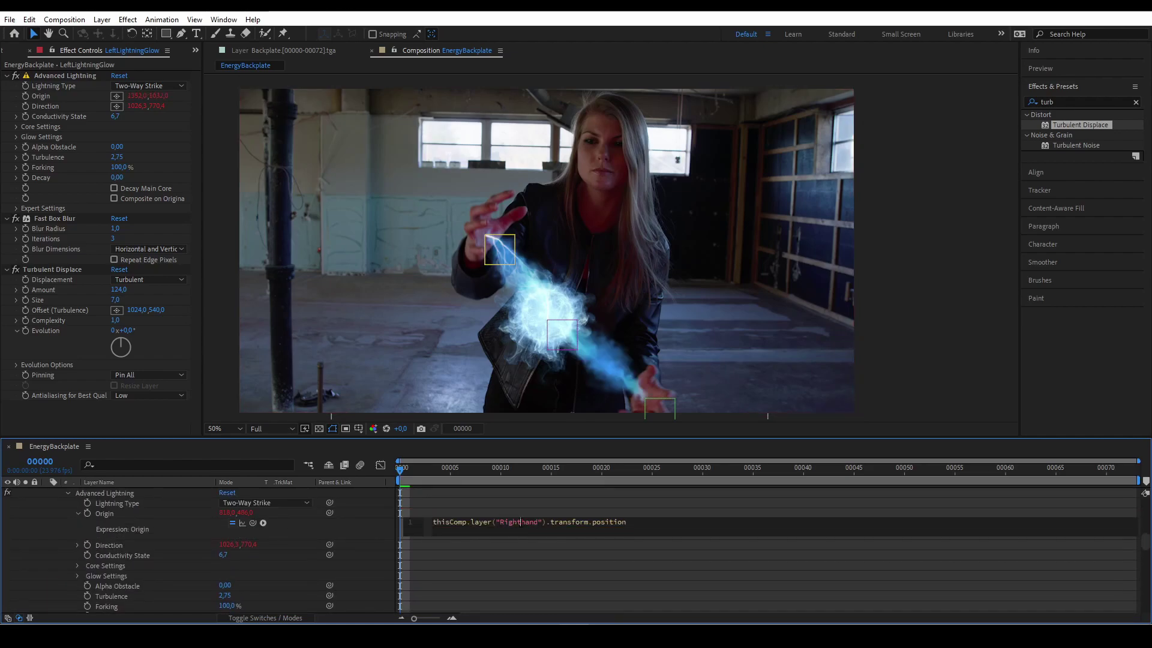
pyautogui.write('Left')
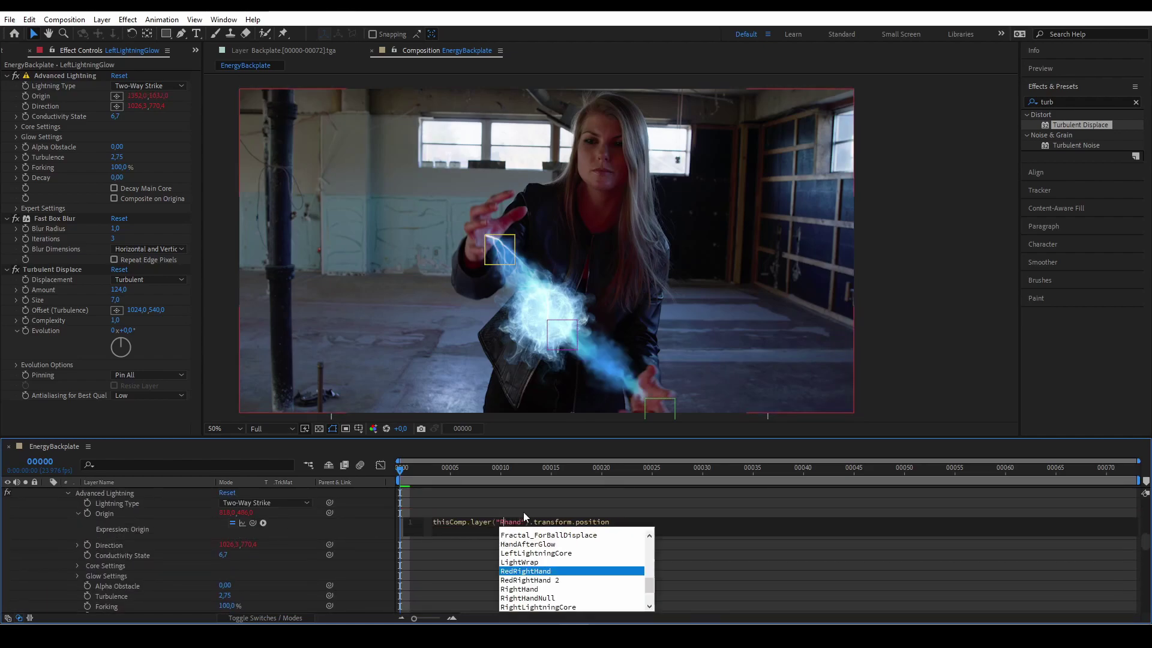
pyautogui.click(580, 496)
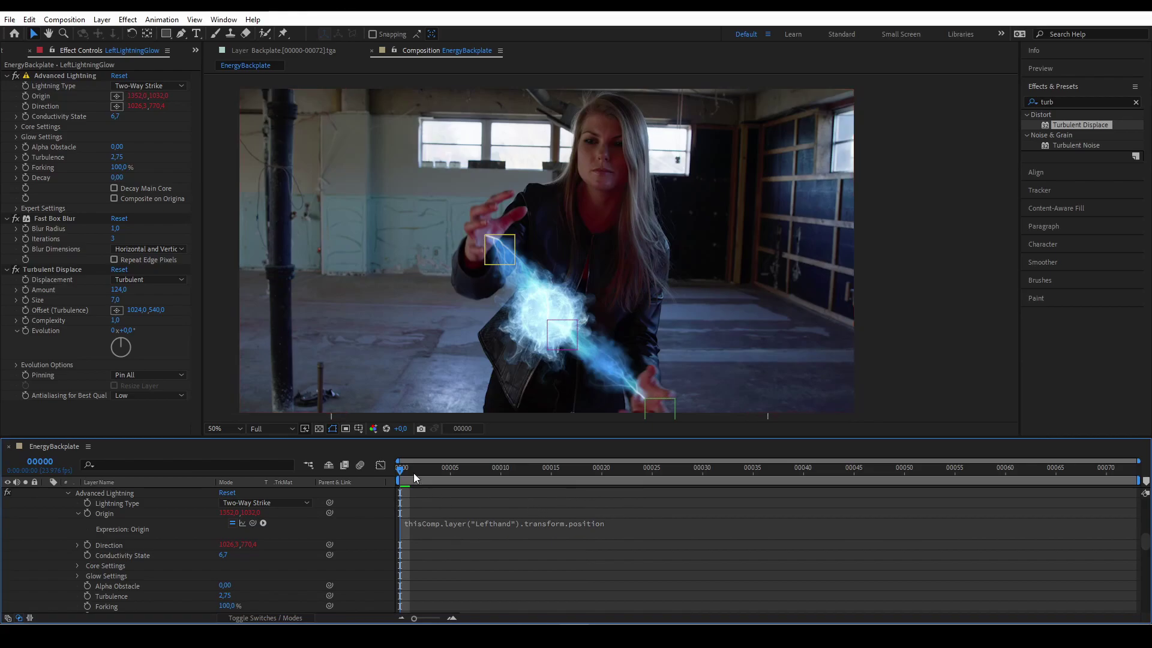
pyautogui.moveTo(412, 471); pyautogui.dragTo(578, 475)
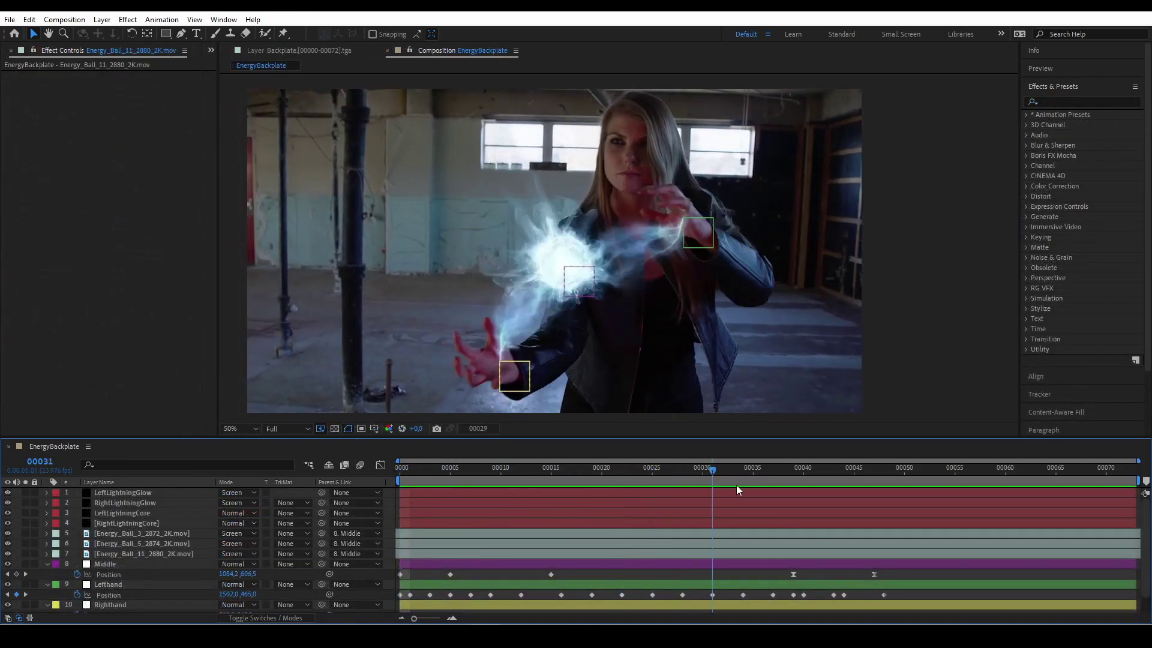
# Step: Pre-compose the Energy_Ball_11_2880_2K.mov layer as EnergyBall_11, leaving all attributes in EnergyBackplate
pyautogui.press('Home')
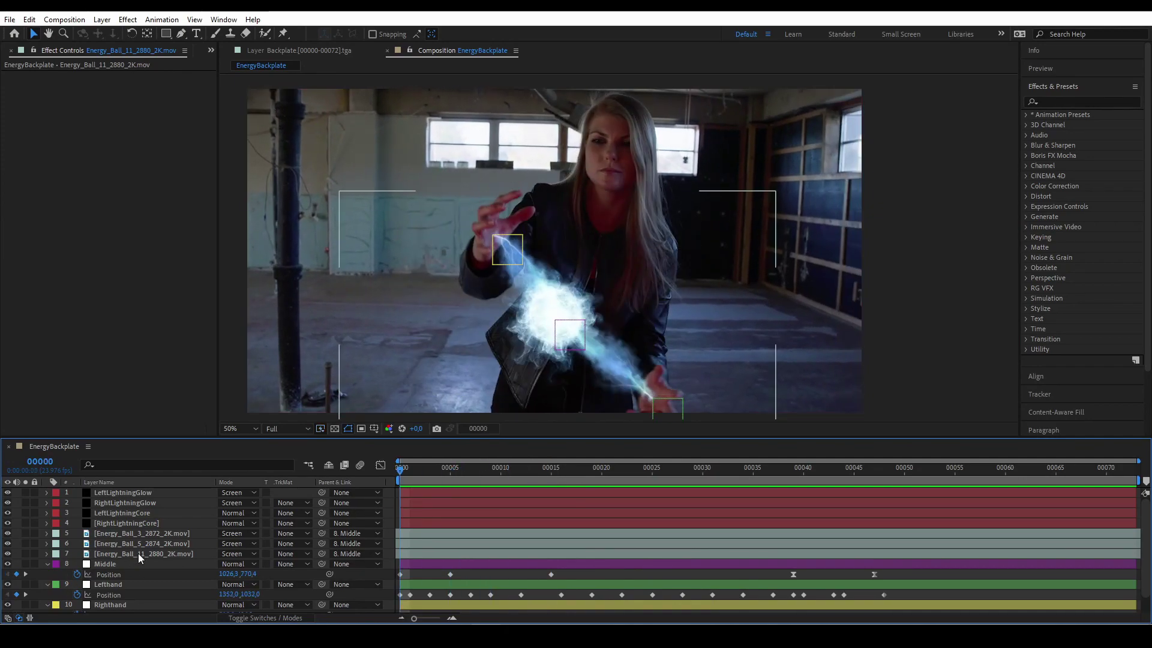
pyautogui.click(138, 553)
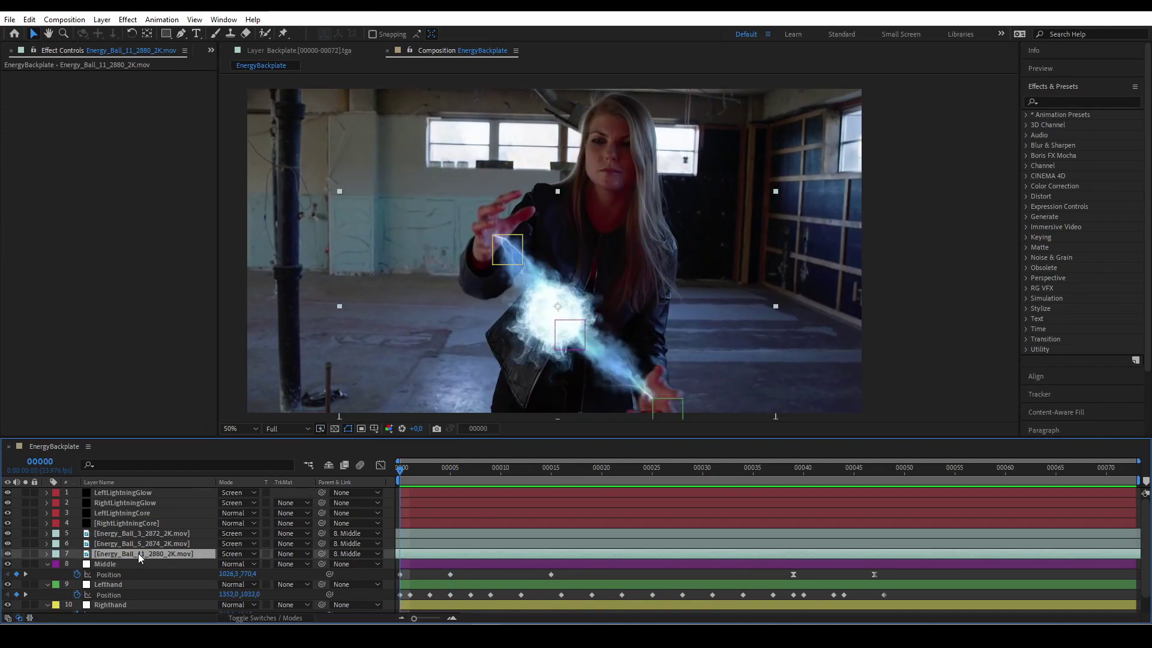
pyautogui.hotkey('ctrl', 'shift', 'c')
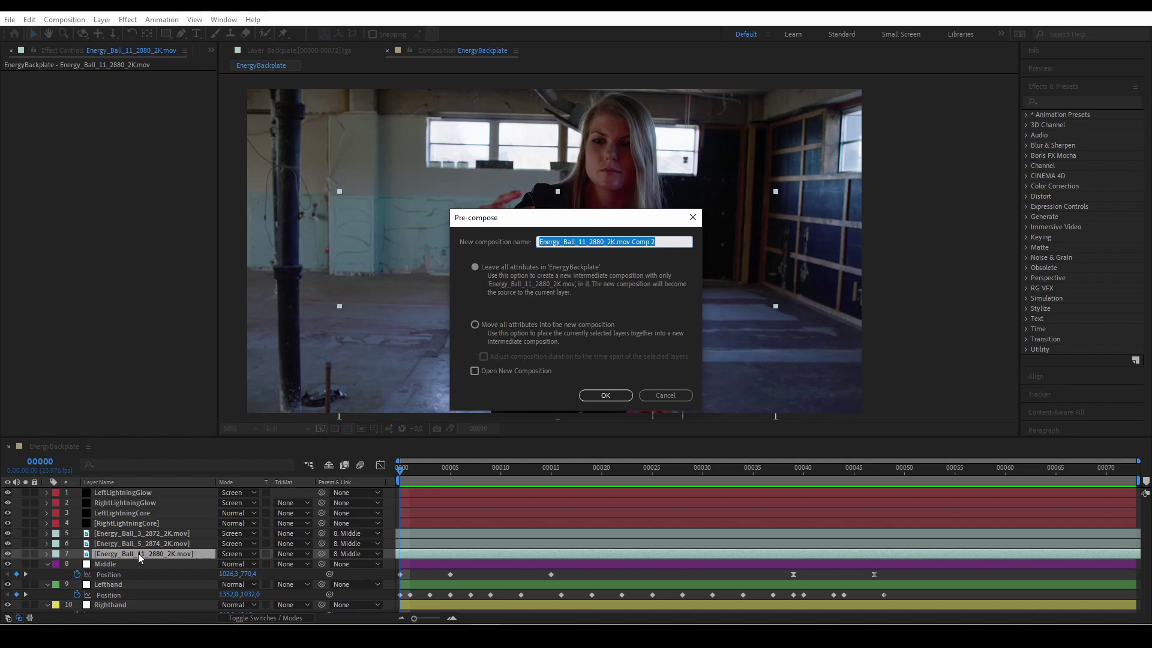
pyautogui.write('EnergyBall_11')
pyautogui.click(603, 397)
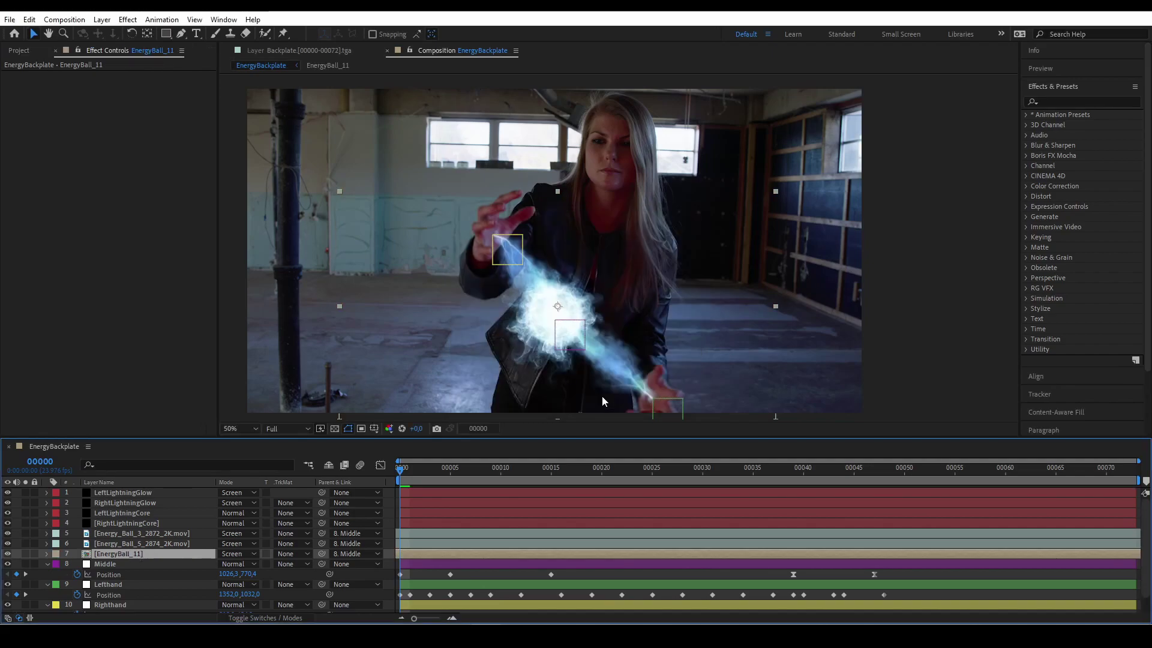
# Step: Open the EnergyBall_11 composition and add a null object named Pivot
pyautogui.doubleClick(146, 552)
pyautogui.moveTo(427, 470); pyautogui.dragTo(455, 468)
pyautogui.click(102, 19)
pyautogui.moveTo(120, 31)
pyautogui.click(336, 85)
pyautogui.rightClick(117, 492)
pyautogui.click(137, 472)
pyautogui.write('Pivot')
pyautogui.press('Return')
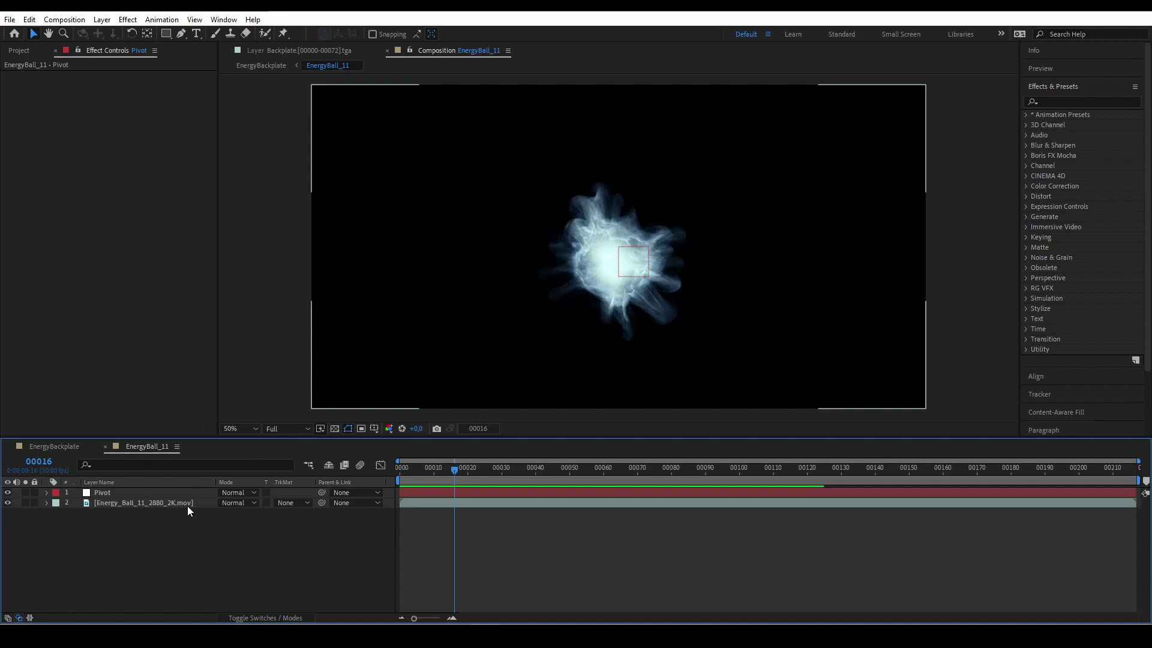
# Step: Shift the energy ball clip's Anchor Point to 1010, 581 so the ball is centred on the Pivot null
pyautogui.click(179, 503)
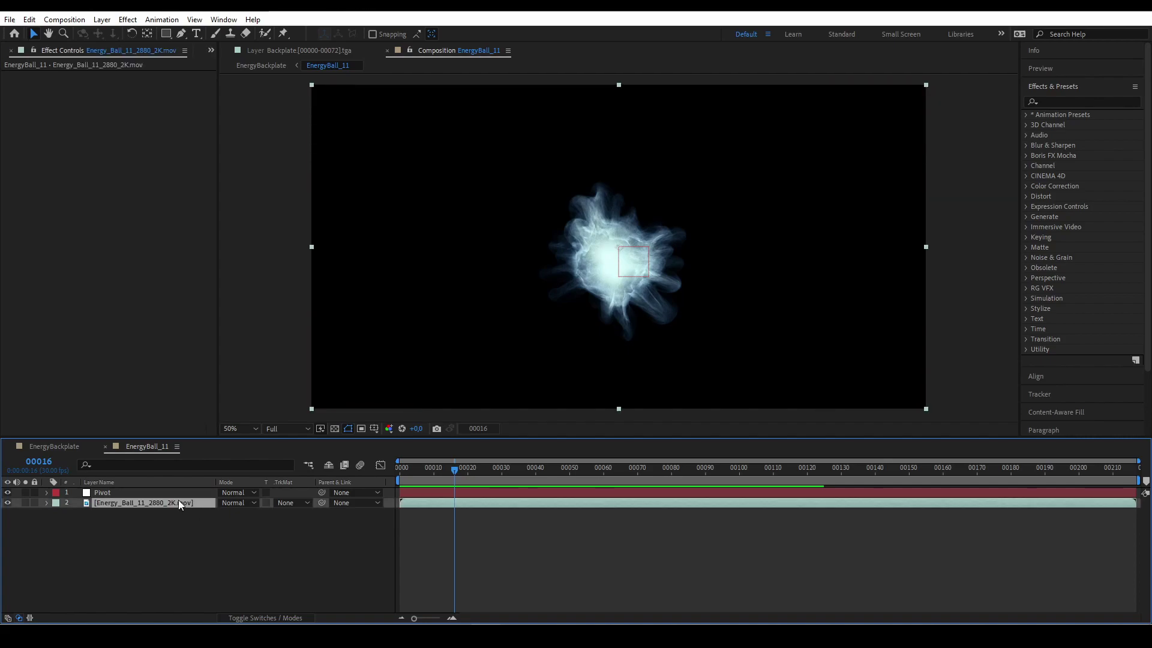
pyautogui.press('a')
pyautogui.moveTo(232, 517); pyautogui.dragTo(282, 510)
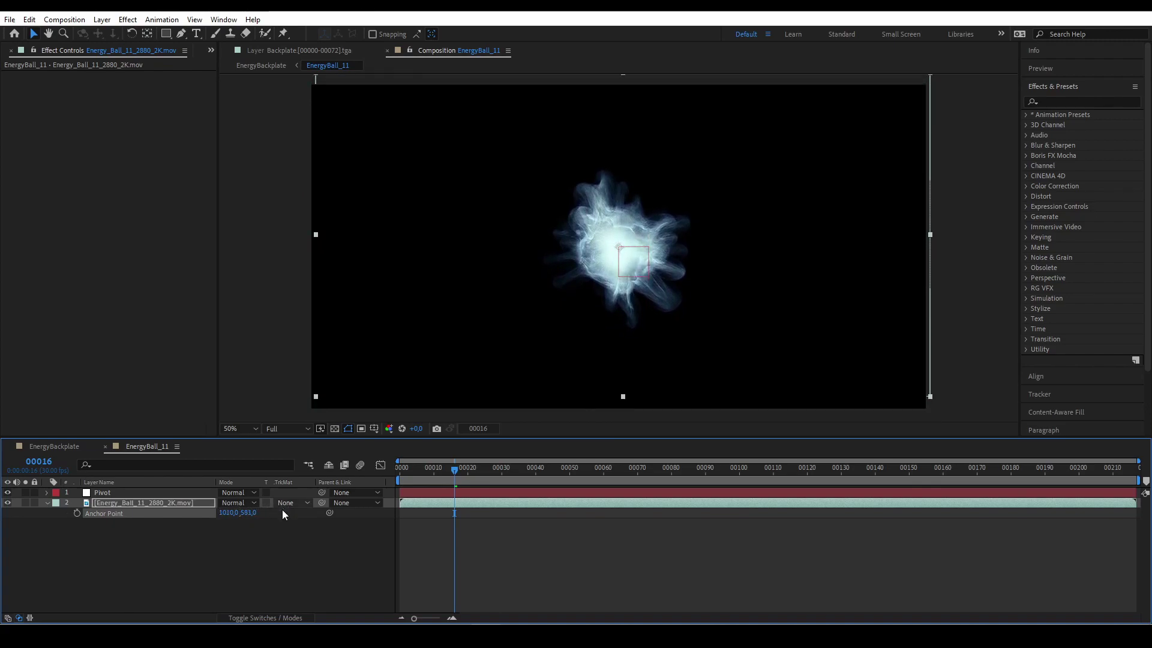
pyautogui.click(192, 518)
# Step: Add the expression time*-150 to the Pivot null's Rotation
pyautogui.click(130, 492)
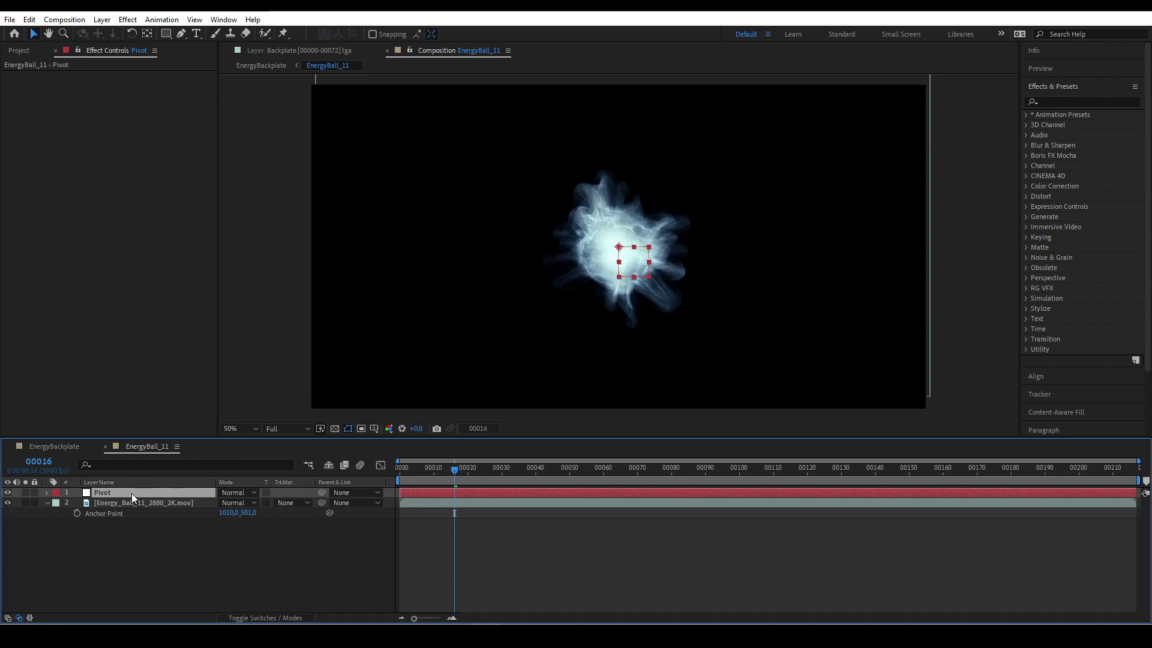
pyautogui.press('r')
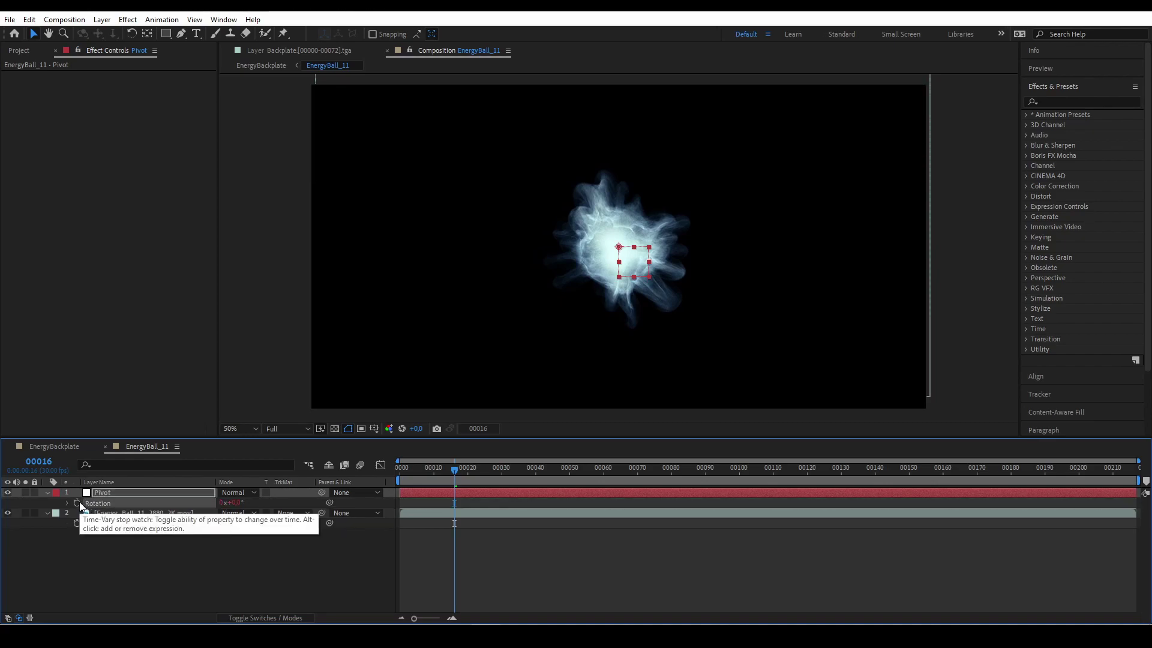
pyautogui.keyDown('alt'); pyautogui.click(77, 503); pyautogui.keyUp('alt')
pyautogui.write('time*')
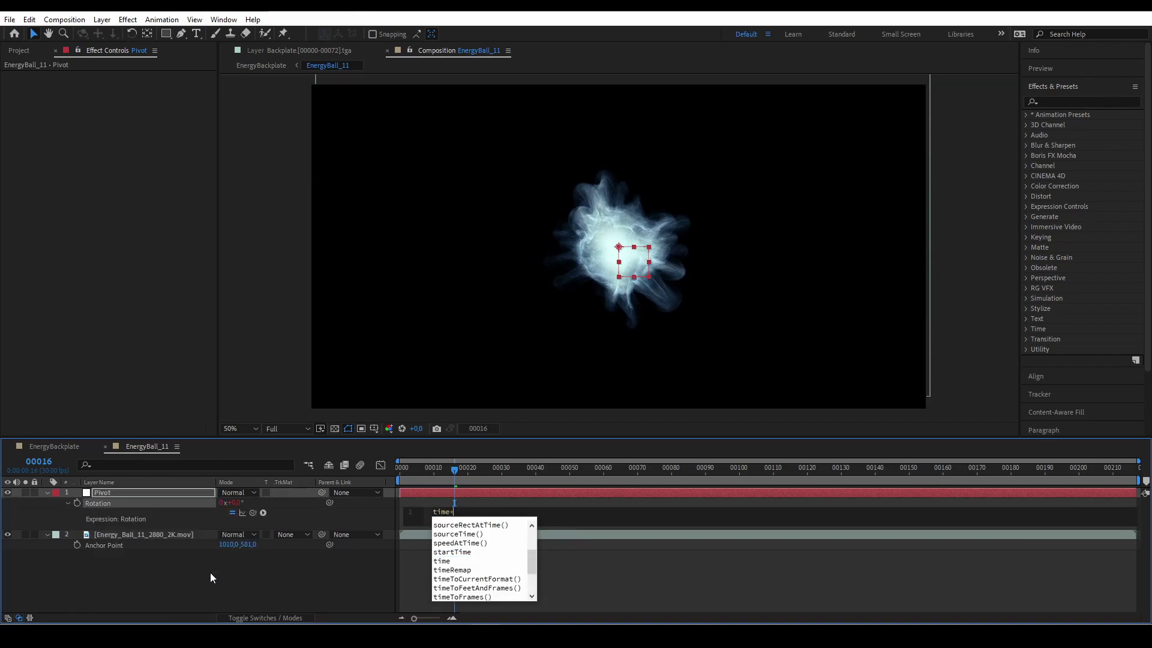
pyautogui.write('-150')
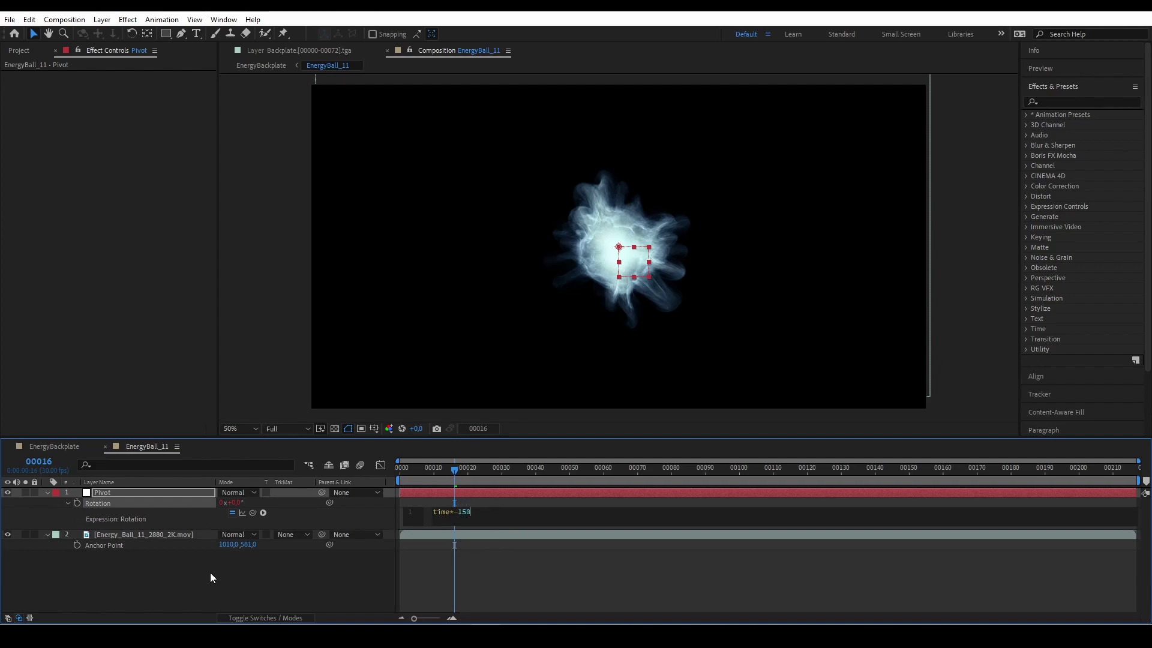
pyautogui.click(210, 577)
# Step: Parent the energy ball clip to the Pivot null and scrub the timeline to check the rotation
pyautogui.press('Home')
pyautogui.moveTo(321, 533); pyautogui.dragTo(175, 496)
pyautogui.moveTo(400, 469); pyautogui.dragTo(966, 514)
pyautogui.press('Home')
# Step: Add an adjustment layer above the Pivot null and name it TimeDisplacement
pyautogui.click(102, 19)
pyautogui.moveTo(114, 38)
pyautogui.click(326, 112)
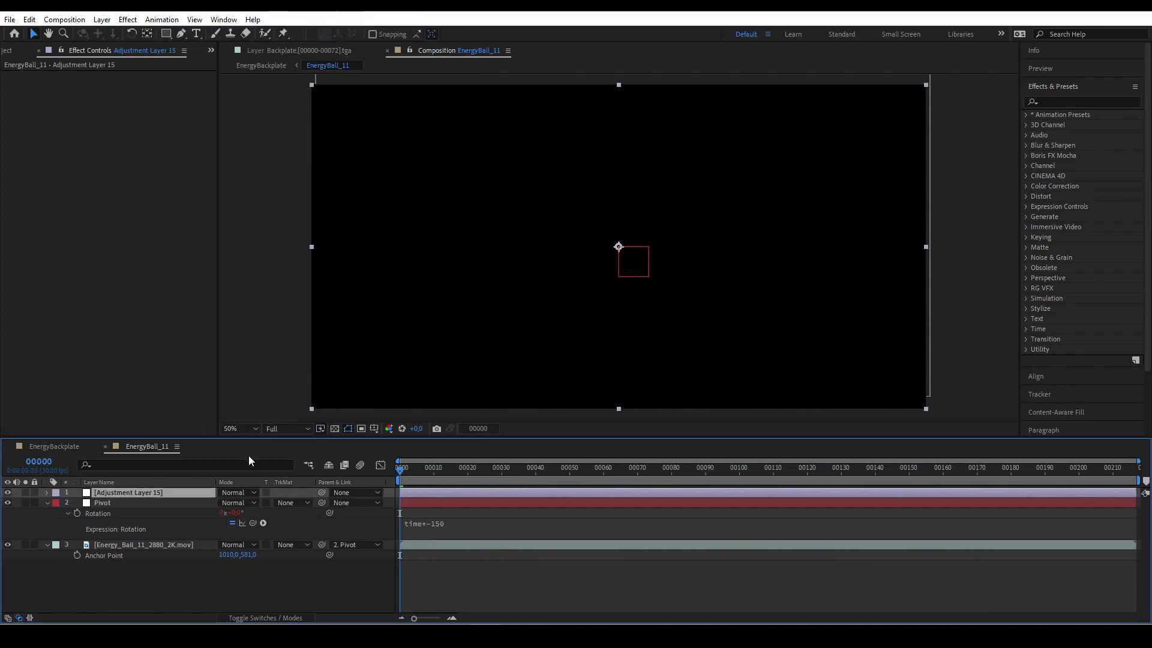
pyautogui.rightClick(173, 491)
pyautogui.click(192, 472)
pyautogui.write('TimeDisplacement')
pyautogui.press('Return')
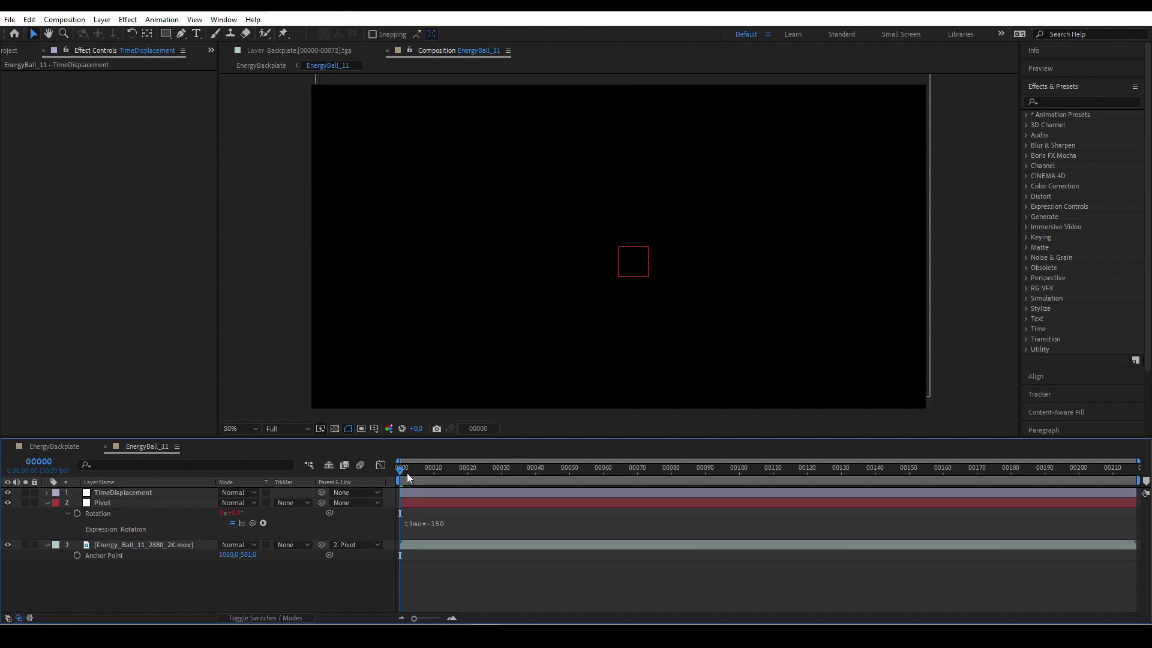
# Step: At frame 31, apply the Time Displacement effect to the TimeDisplacement layer and switch the effect off
pyautogui.moveTo(407, 472); pyautogui.dragTo(505, 485)
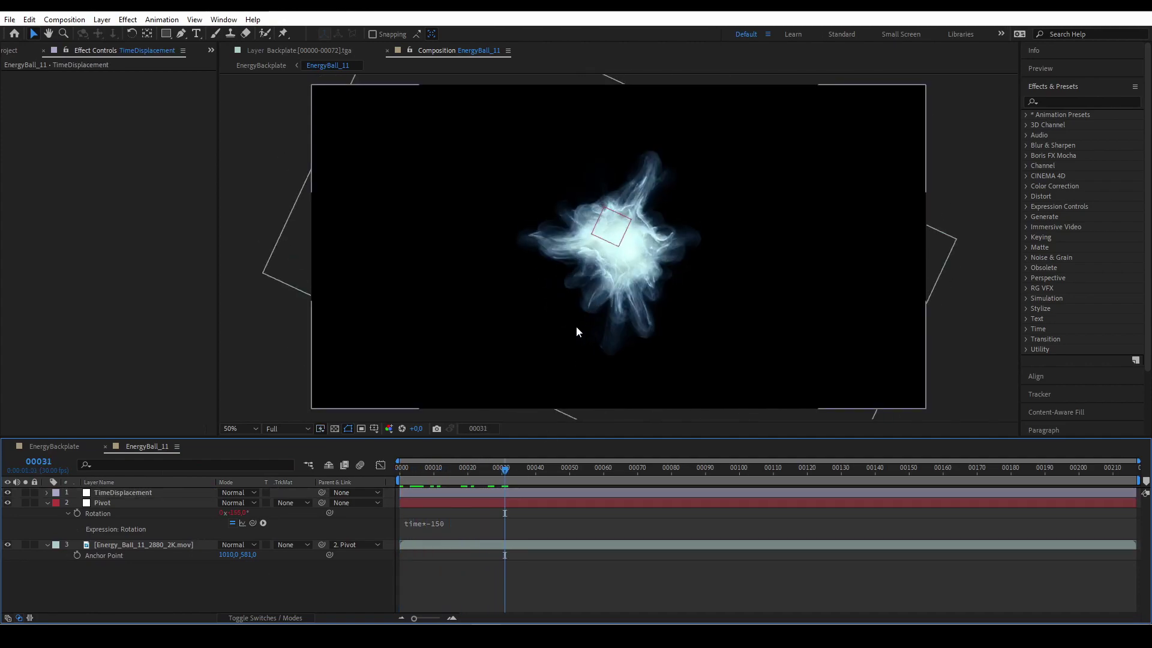
pyautogui.click(1080, 102)
pyautogui.write('time dis')
pyautogui.moveTo(1068, 125); pyautogui.dragTo(150, 493)
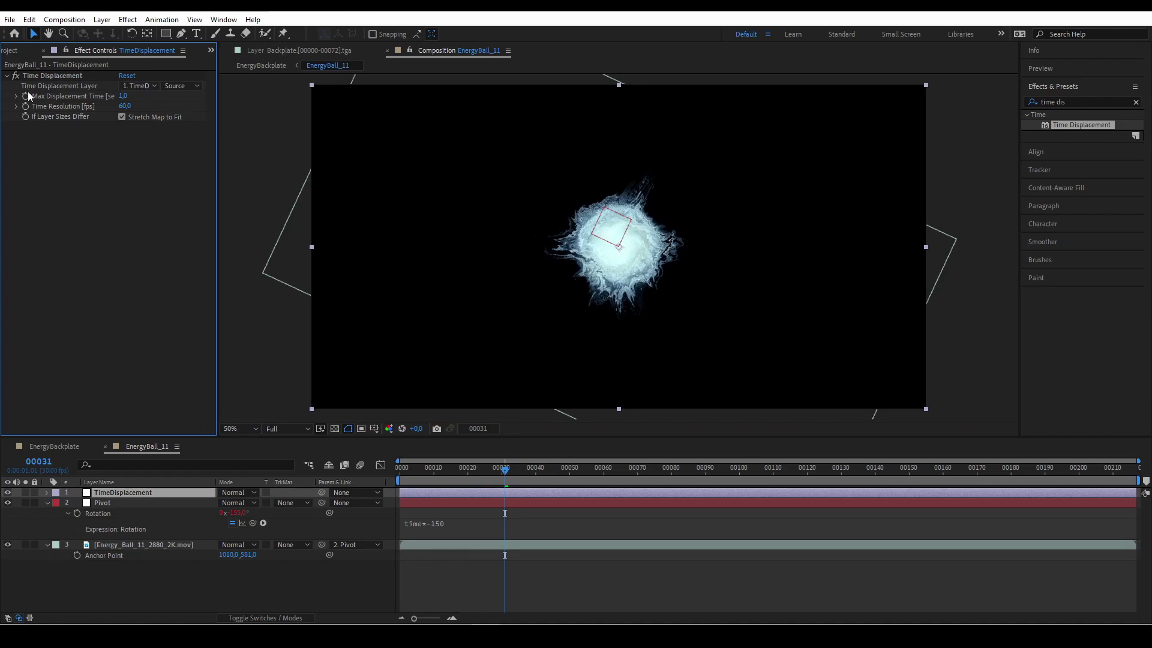
pyautogui.click(16, 76)
# Step: Create a solid named Ramp and move it below the energy ball clip
pyautogui.click(102, 19)
pyautogui.moveTo(120, 32)
pyautogui.click(323, 45)
pyautogui.write('Ramp')
pyautogui.press('Return')
pyautogui.moveTo(123, 492); pyautogui.dragTo(124, 566)
# Step: Apply Gradient Ramp to the Ramp solid with the shape set to Radial Ramp and the colors swapped
pyautogui.click(1071, 102)
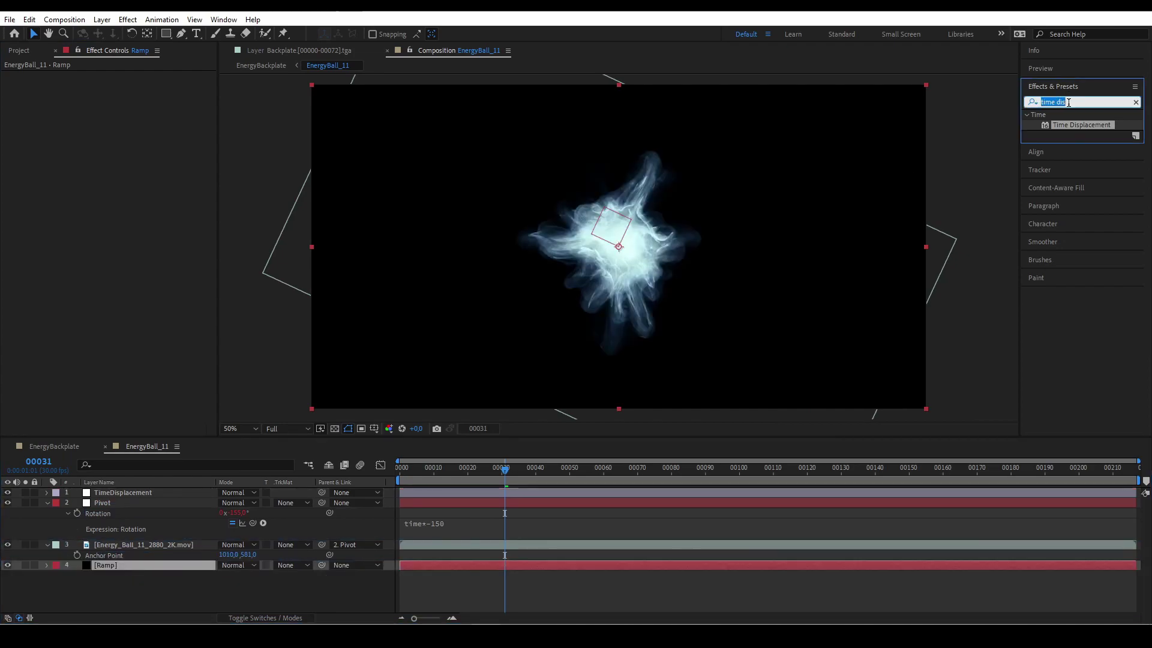
pyautogui.write('gradie')
pyautogui.moveTo(1086, 175); pyautogui.dragTo(144, 565)
pyautogui.click(158, 153)
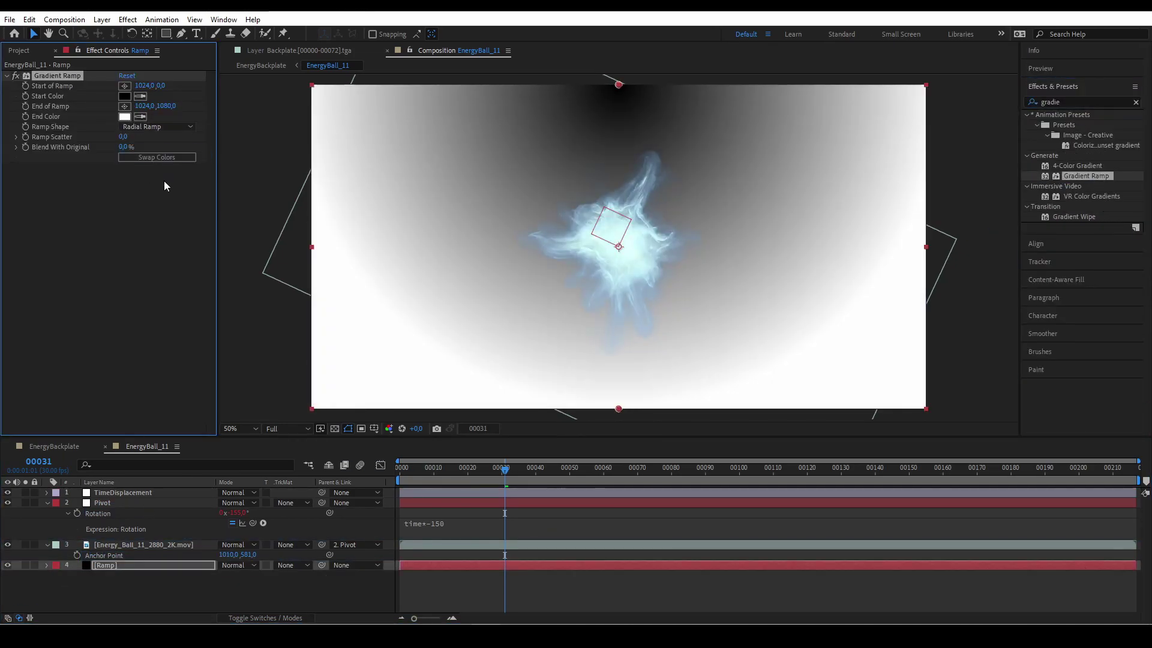
pyautogui.click(156, 157)
# Step: Place the ramp's start at the ball's centre, about 1022, 536, and its end outside the ball at about 594, 820
pyautogui.click(124, 86)
pyautogui.click(618, 246)
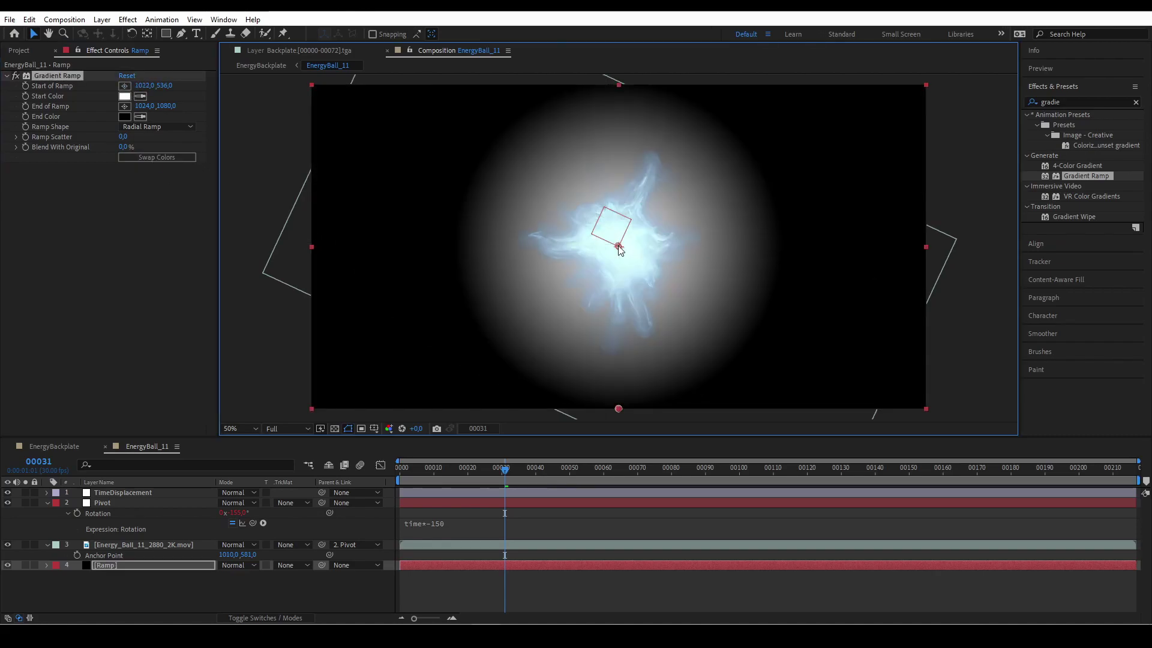
pyautogui.click(124, 106)
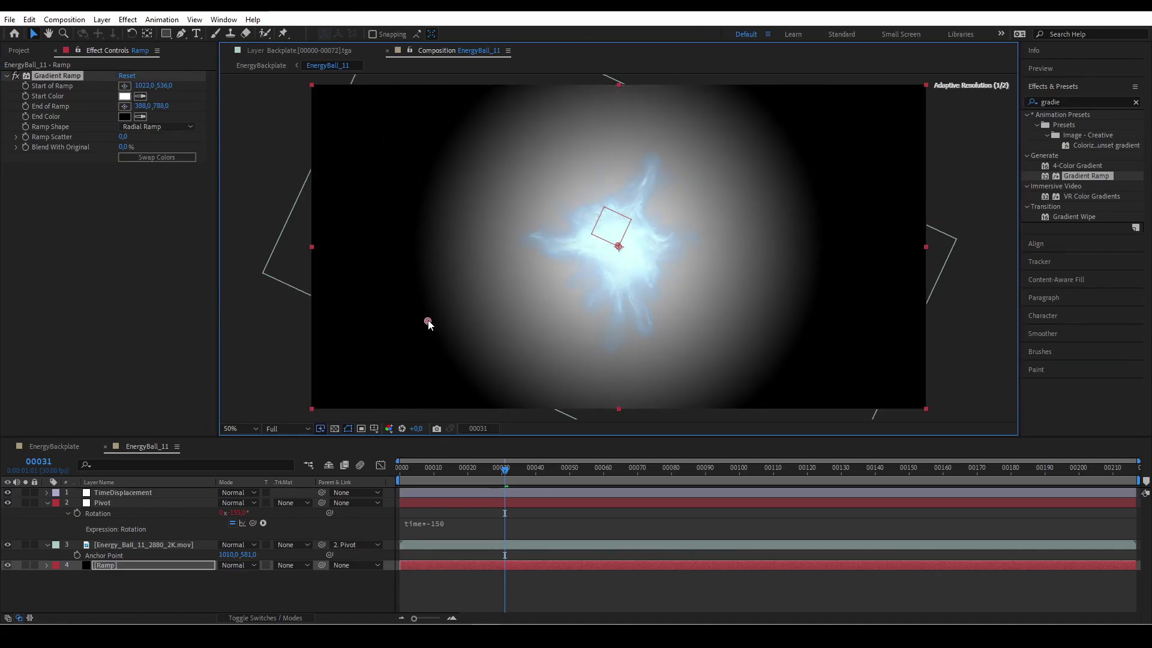
pyautogui.click(479, 328)
pyautogui.moveTo(478, 328); pyautogui.dragTo(482, 332)
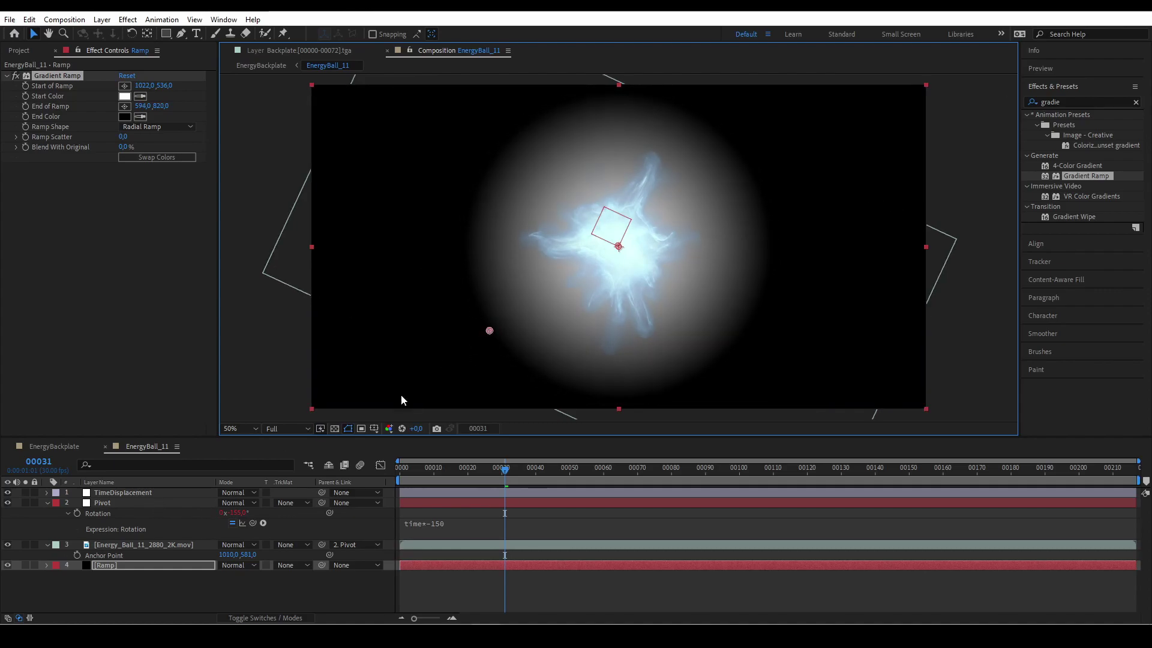
# Step: Enable Time Displacement on the TimeDisplacement layer, use the Ramp layer with Effects & Masks as its source, and preview the swirl from frame 0
pyautogui.click(145, 492)
pyautogui.click(178, 384)
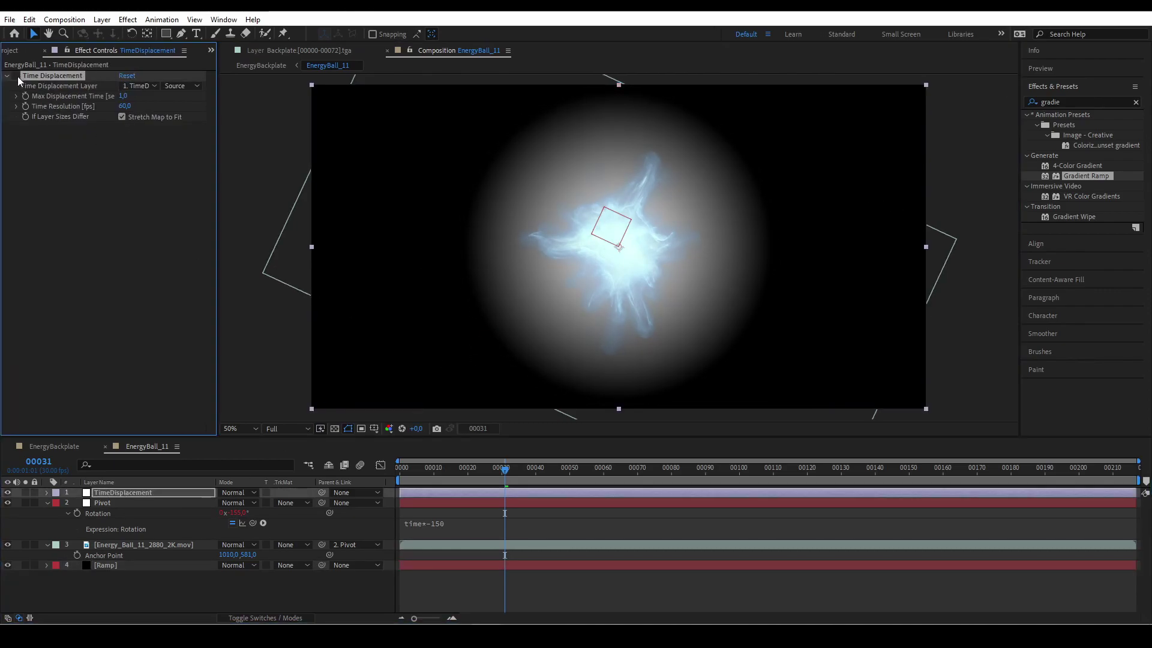
pyautogui.click(138, 86)
pyautogui.click(144, 157)
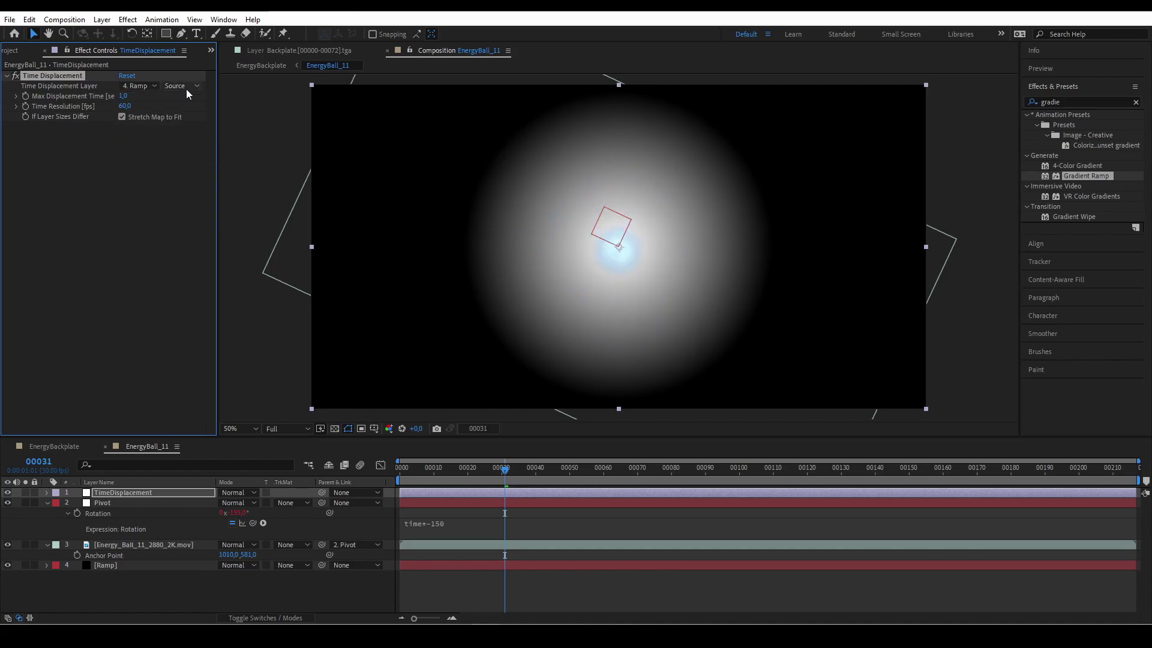
pyautogui.click(189, 90)
pyautogui.click(201, 124)
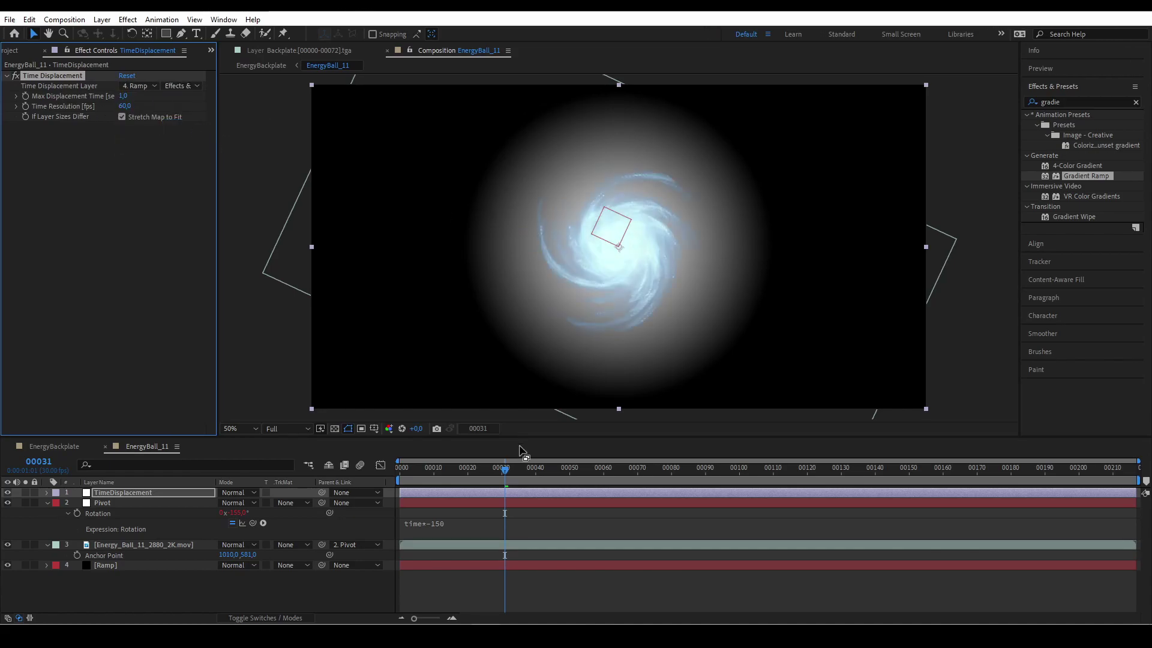
pyautogui.moveTo(505, 470); pyautogui.dragTo(393, 481)
pyautogui.press('space')
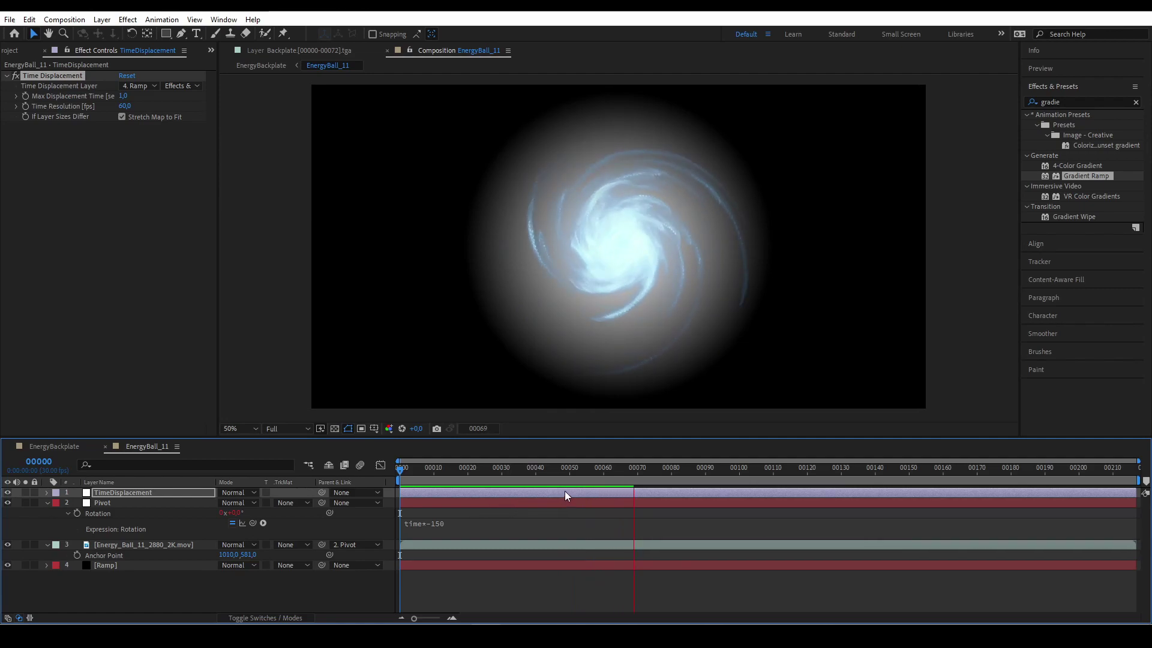
pyautogui.press('space')
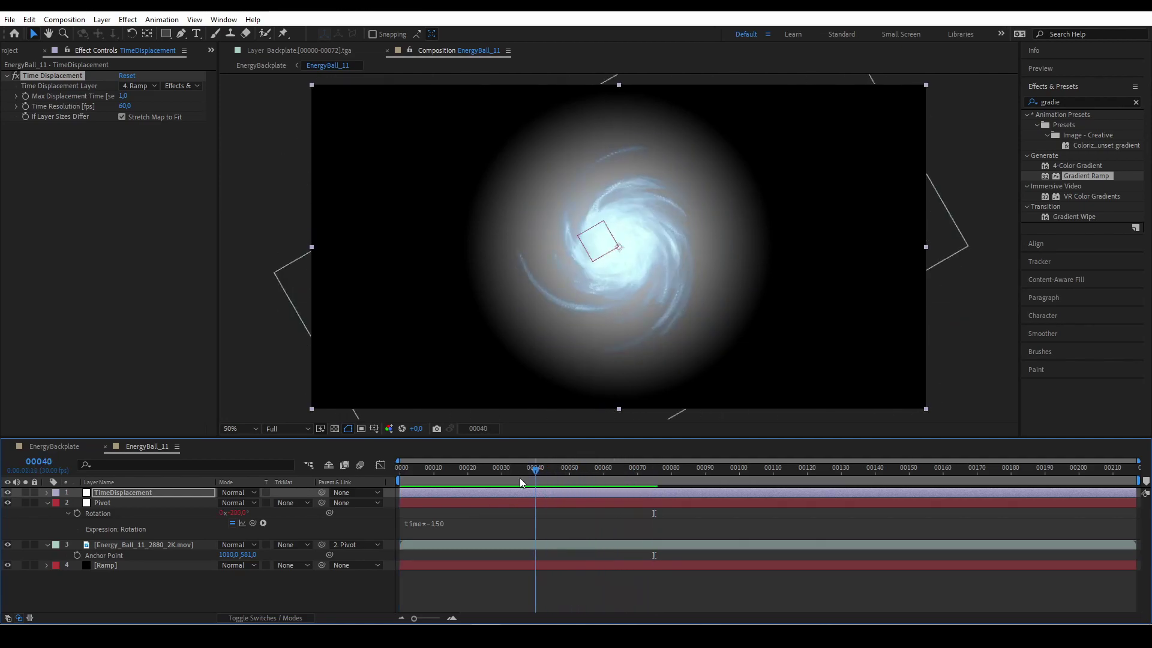
pyautogui.moveTo(517, 477); pyautogui.dragTo(387, 481)
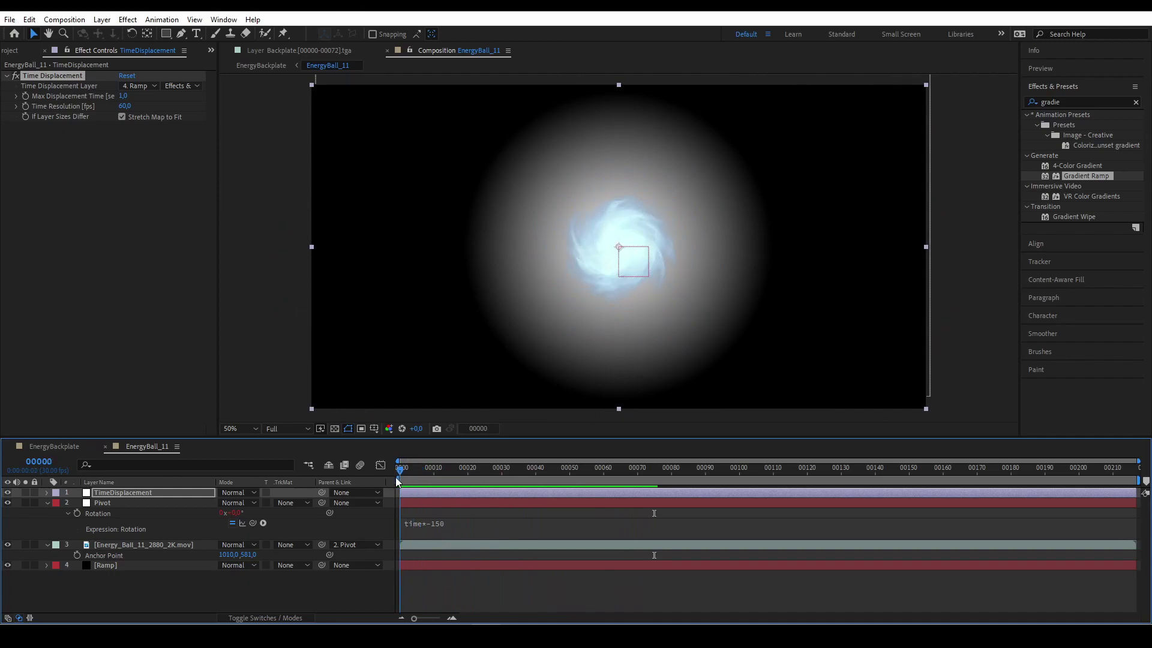
# Step: Apply Curves to the Ramp solid and pull the RGB curve's white point inward to brighten the gradient
pyautogui.click(140, 564)
pyautogui.click(1062, 103)
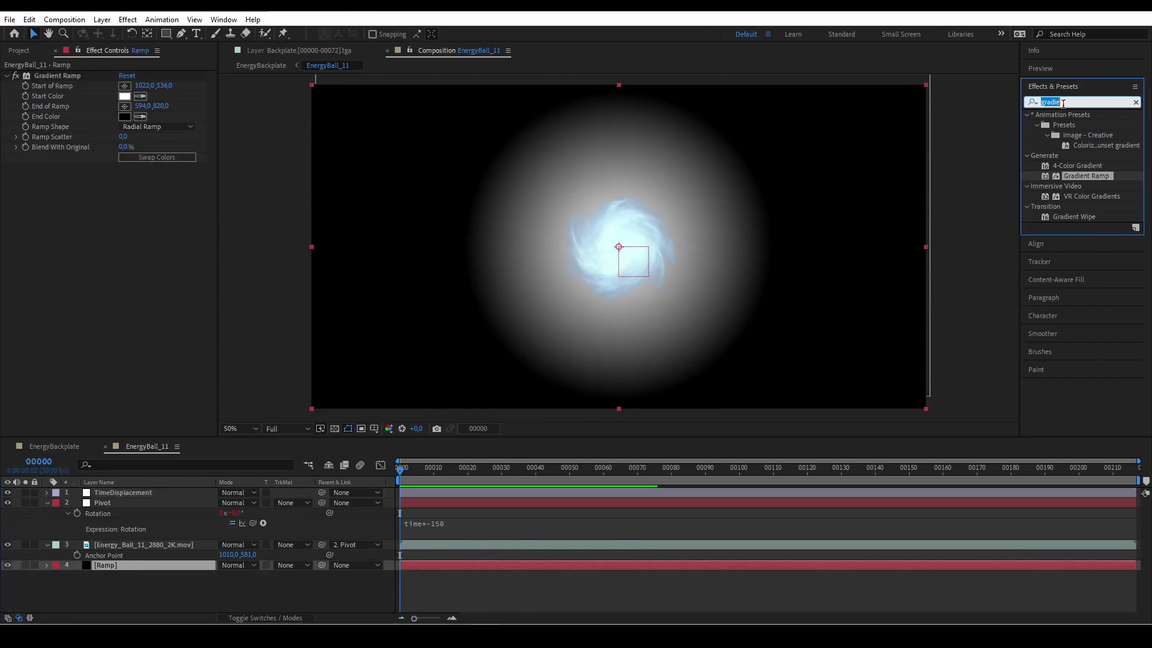
pyautogui.write('curve')
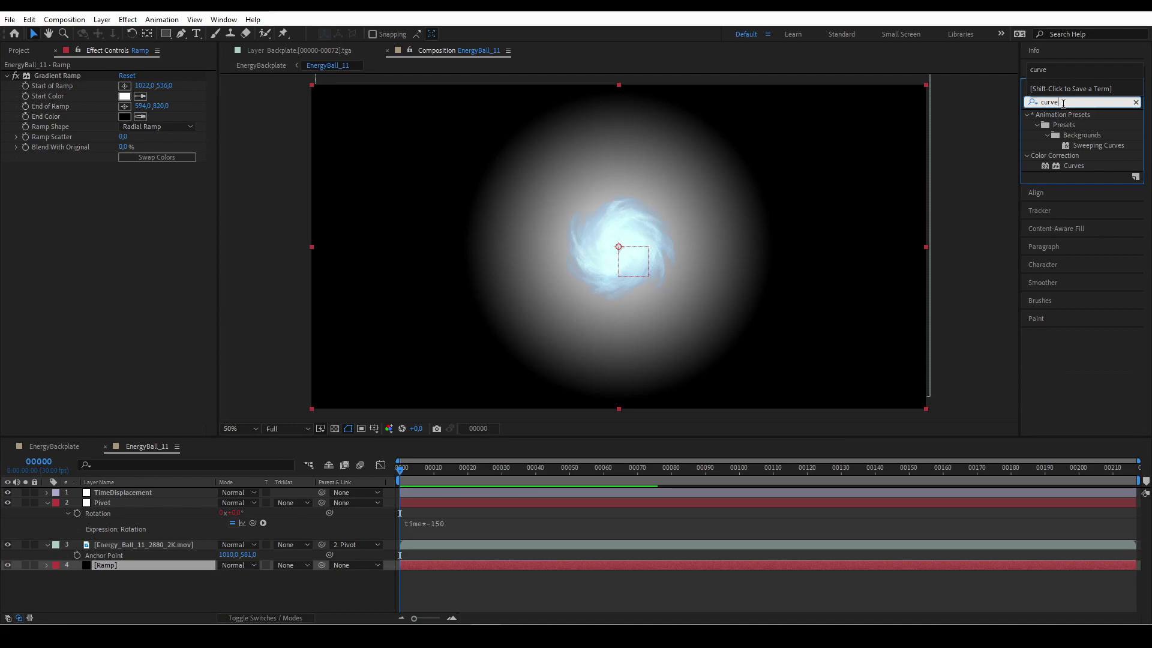
pyautogui.moveTo(1059, 166); pyautogui.dragTo(113, 567)
pyautogui.moveTo(172, 219); pyautogui.dragTo(141, 220)
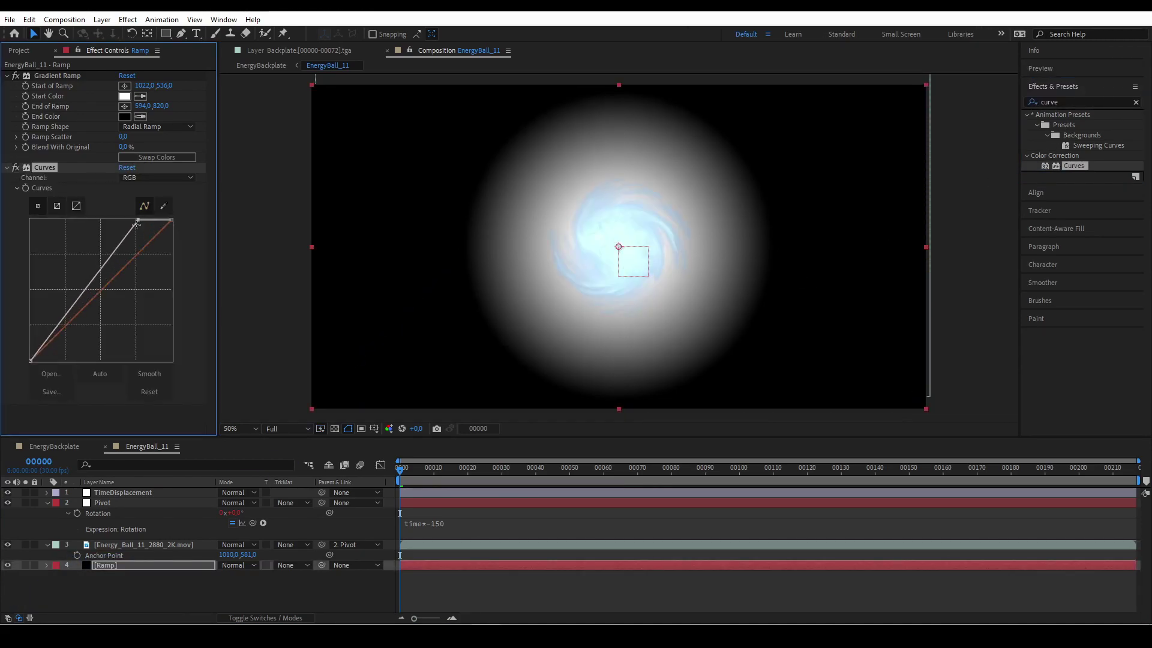
# Step: At frame 50, set the max displacement time to 0.2 and time resolution to 180 on the TimeDisplacement layer, and hide the Ramp layer
pyautogui.click(123, 493)
pyautogui.click(569, 467)
pyautogui.click(122, 96)
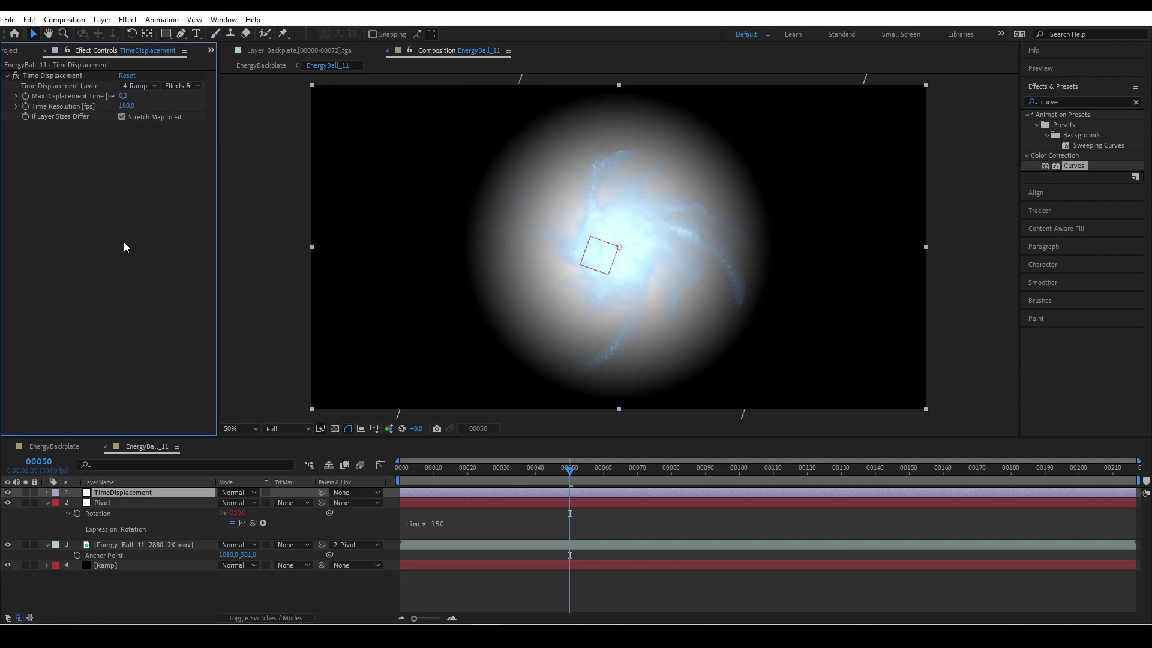
pyautogui.click(8, 565)
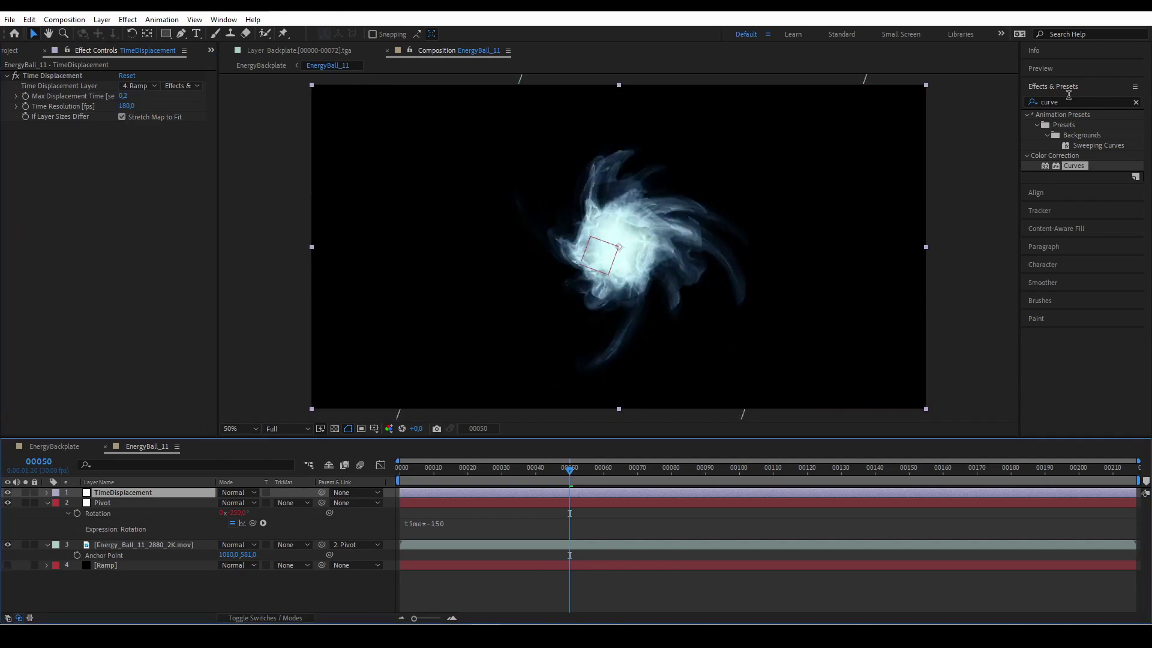
# Step: Apply CC Radial Blur to the TimeDisplacement layer with type Straight Zoom and an amount of 10
pyautogui.click(1073, 101)
pyautogui.write('radial')
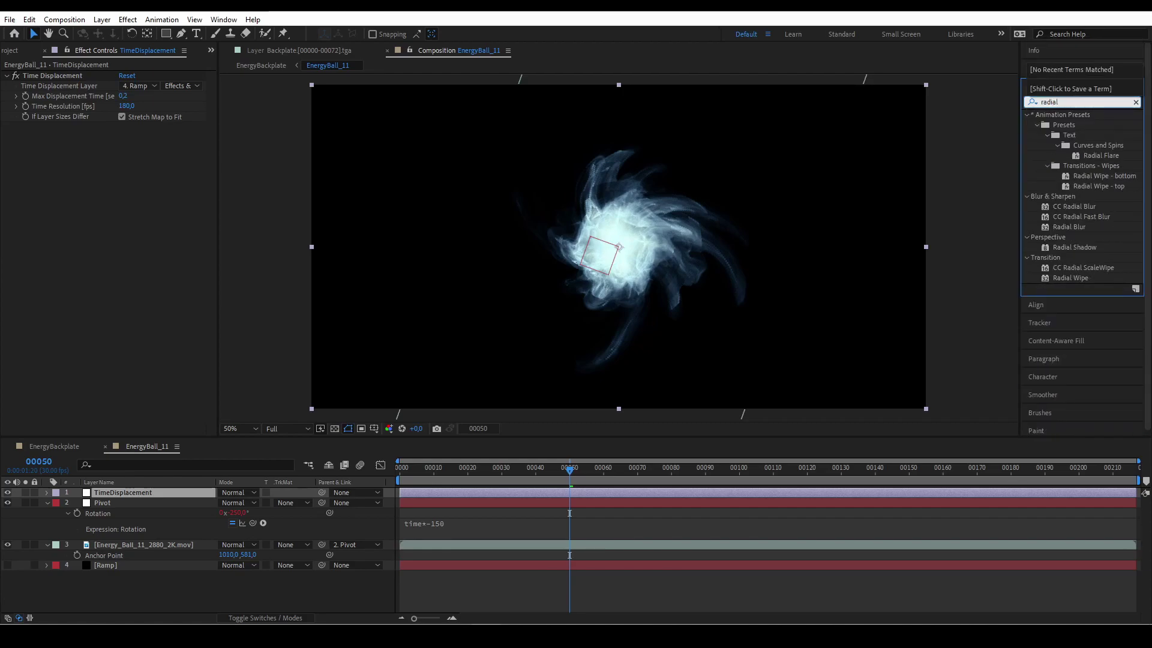
pyautogui.moveTo(1073, 206); pyautogui.dragTo(167, 157)
pyautogui.click(160, 137)
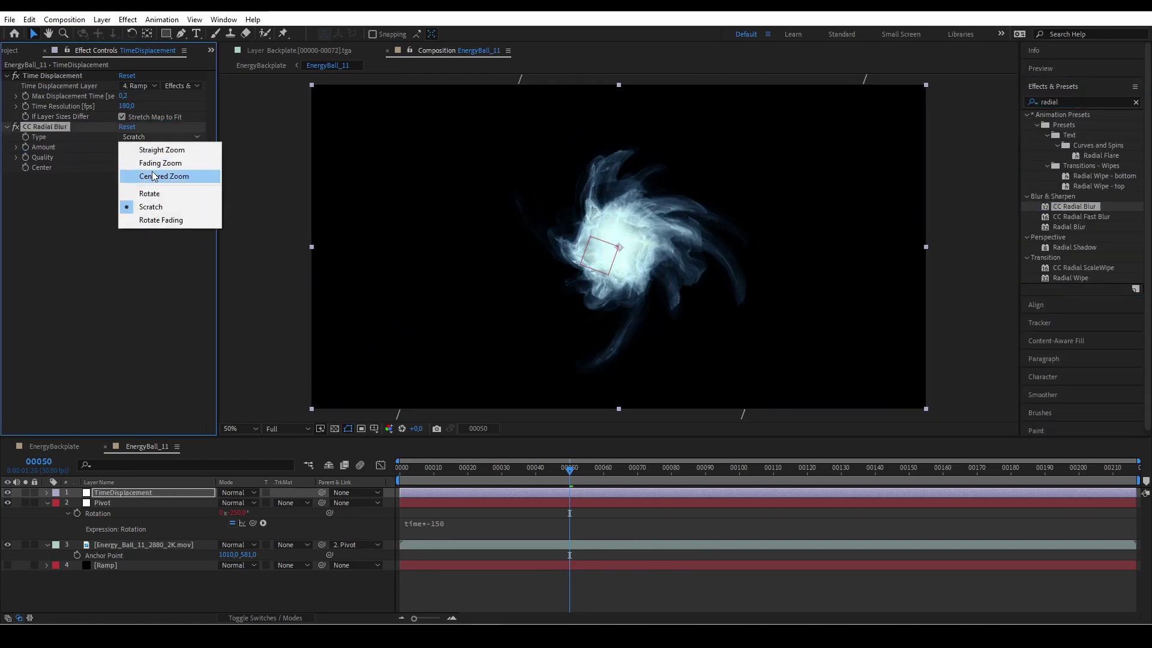
pyautogui.click(145, 150)
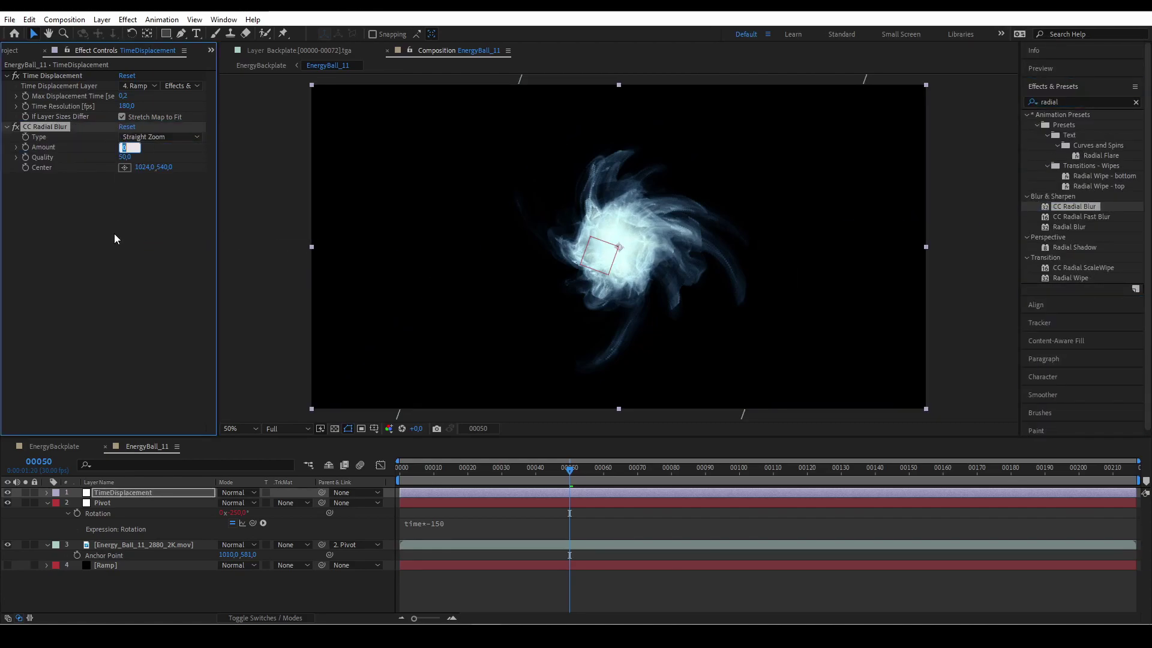
pyautogui.write('10')
pyautogui.press('Return')
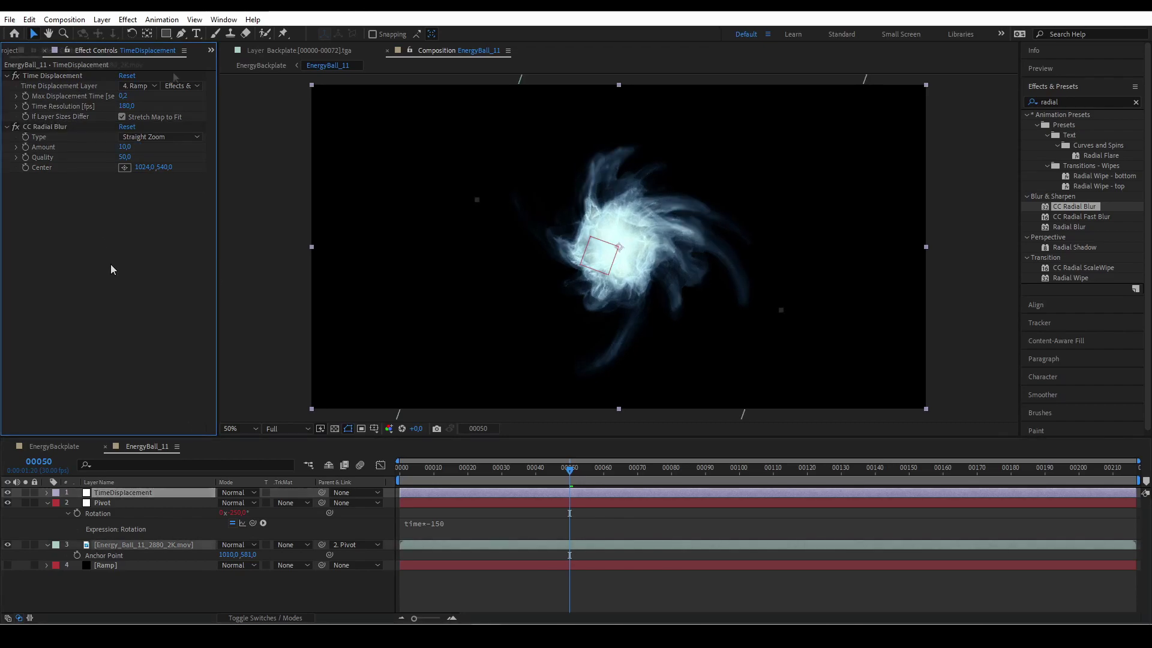
# Step: Draw a circular mask on the Energy_Ball_11 clip, centre it around the ball and feather it 44 pixels
pyautogui.click(166, 34)
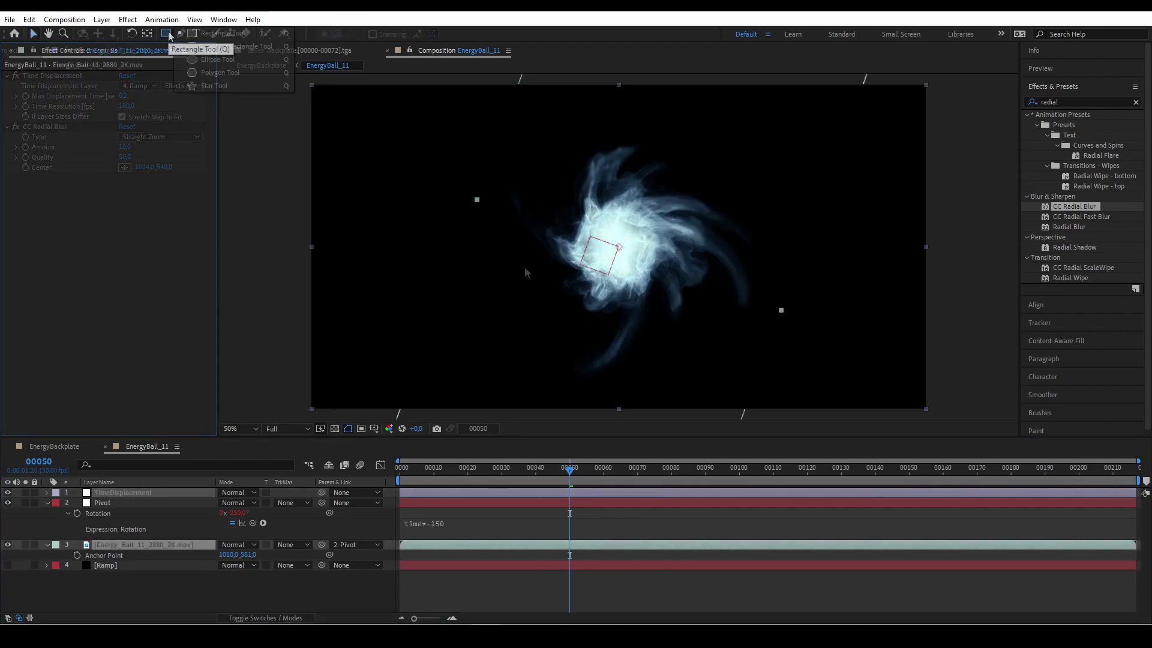
pyautogui.click(204, 70)
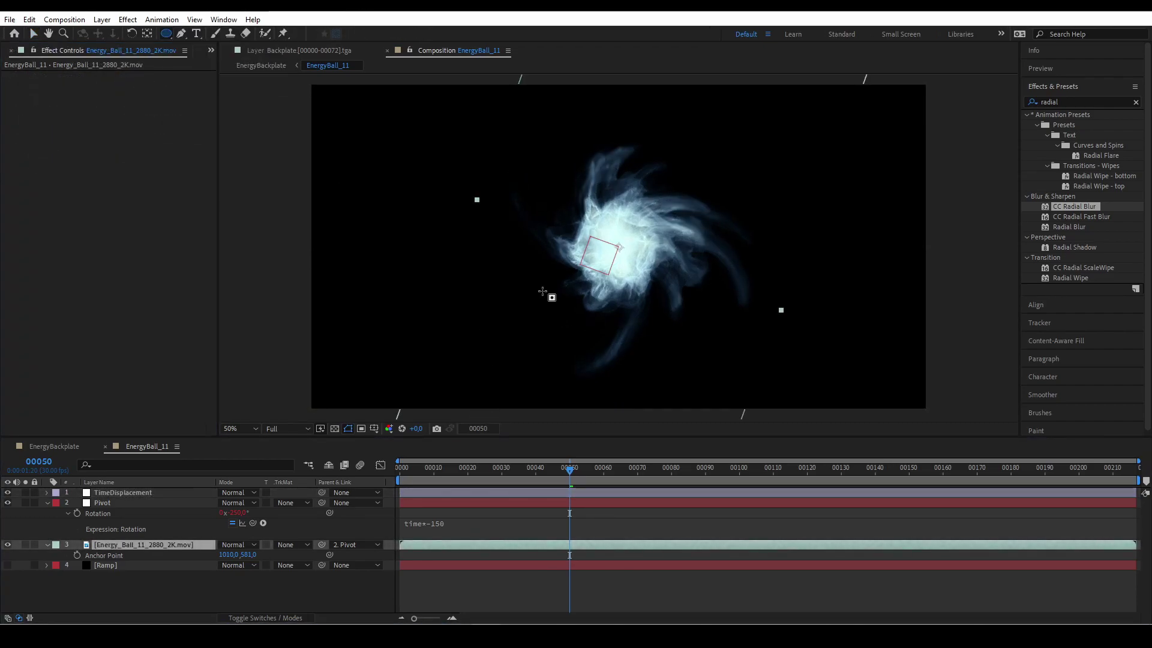
pyautogui.moveTo(527, 173); pyautogui.dragTo(652, 411)
pyautogui.press('u')
pyautogui.click(33, 33)
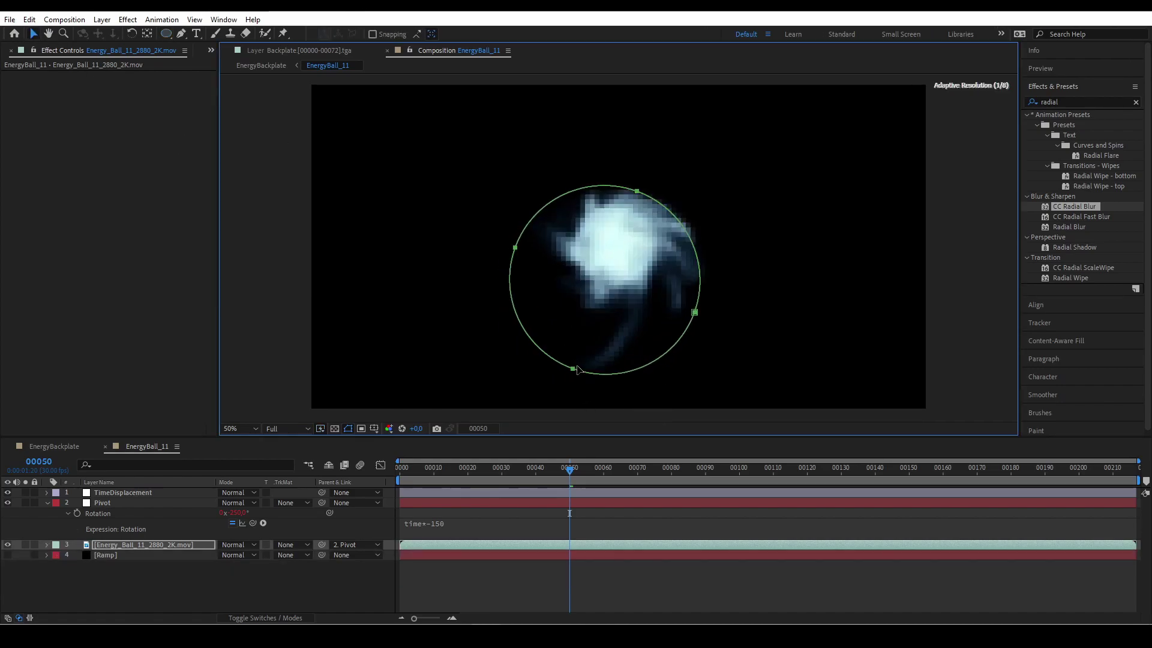
pyautogui.moveTo(565, 382); pyautogui.dragTo(593, 342)
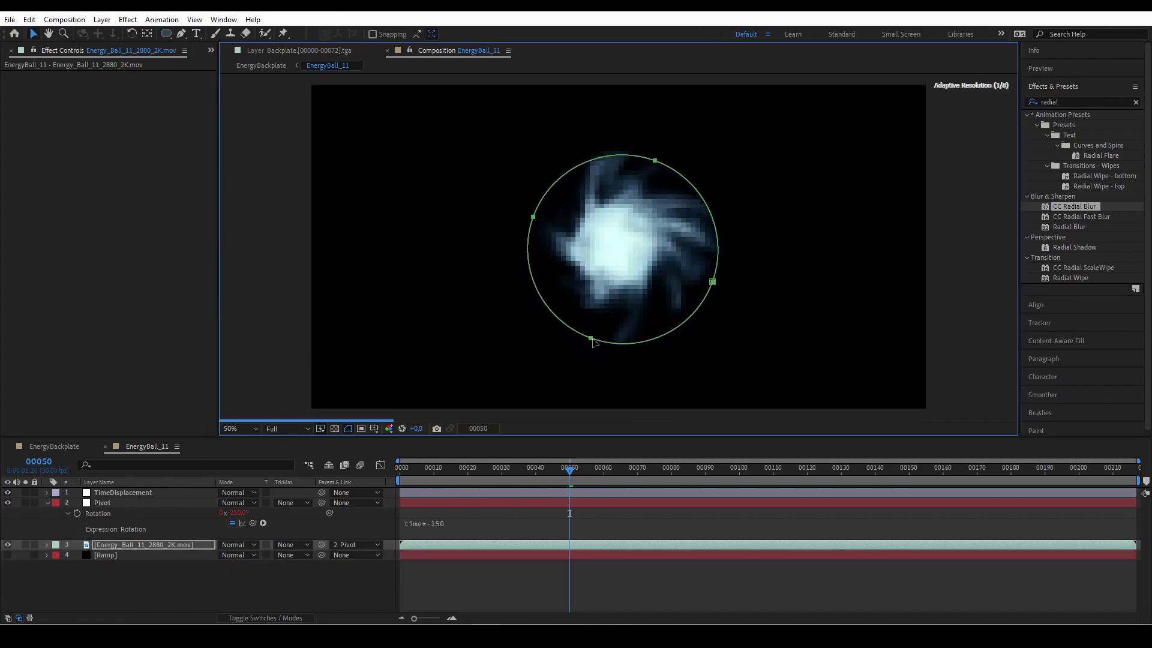
pyautogui.click(150, 545)
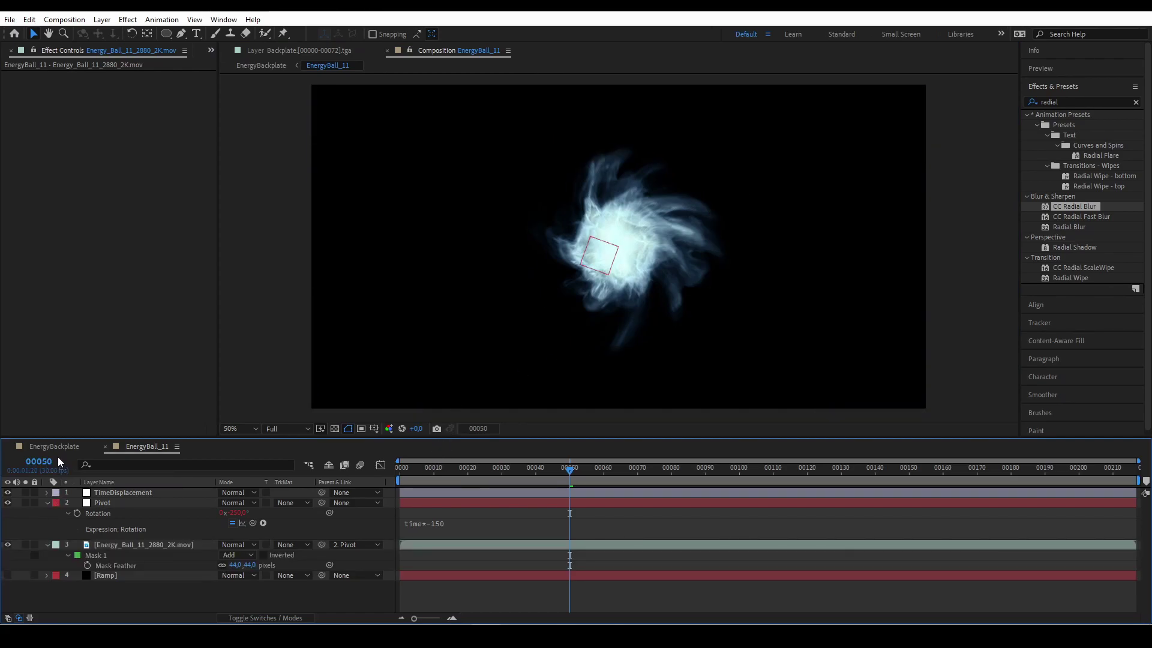
pyautogui.click(132, 542)
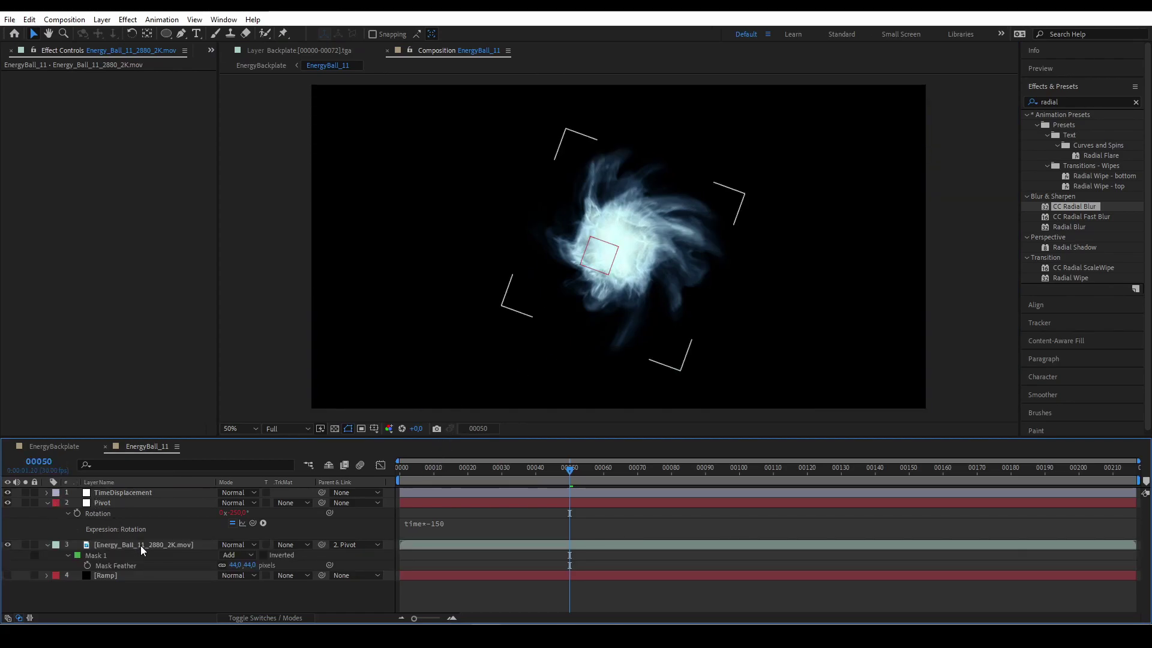
# Step: In the EnergyBackplate composition, solo EnergyBall_11 and the backplate to preview the swirling ball over the footage, and unsolo both layers
pyautogui.click(57, 445)
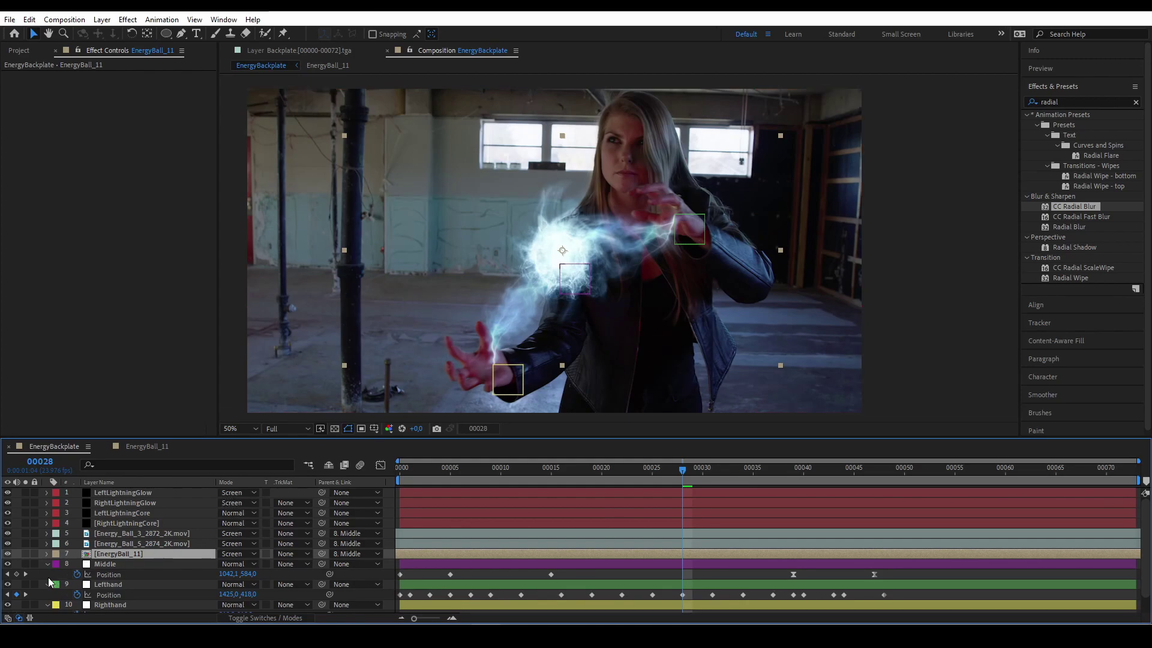
pyautogui.click(25, 553)
pyautogui.scroll(-1, 122, 543)
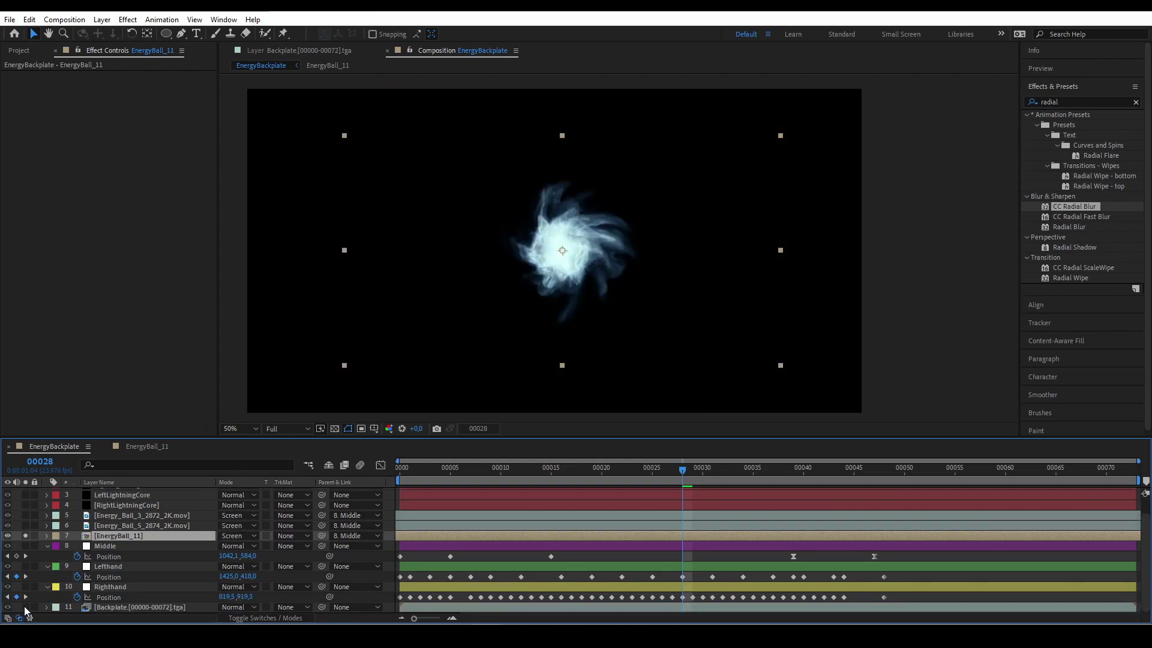
pyautogui.click(25, 607)
pyautogui.press('space')
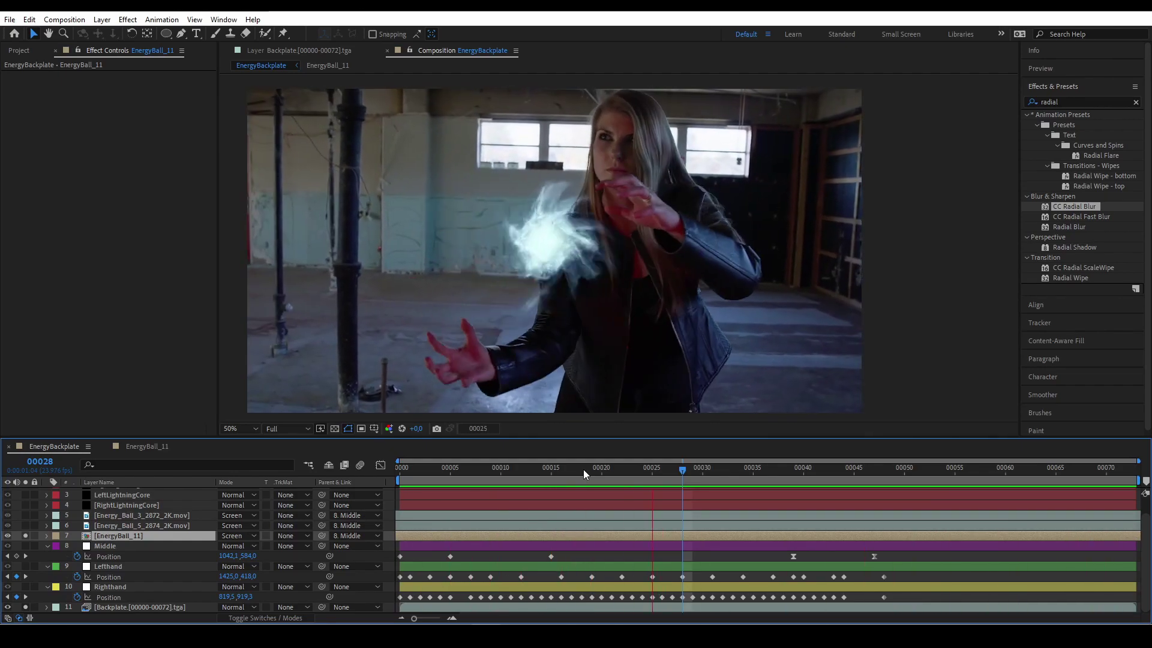
pyautogui.moveTo(583, 469); pyautogui.dragTo(378, 471)
pyautogui.click(26, 606)
pyautogui.click(25, 535)
# Step: Pre-compose the Energy_Ball_3 clip as EnergyBall_03, leaving all attributes in EnergyBackplate
pyautogui.click(161, 516)
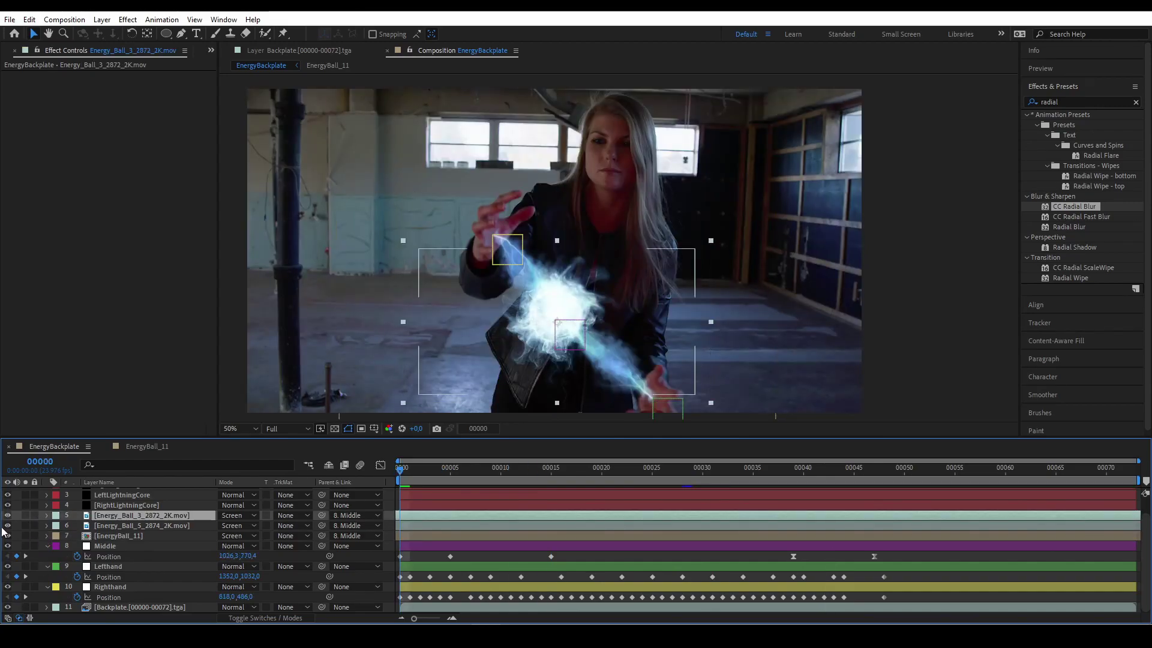
pyautogui.hotkey('ctrl', 'shift', 'c')
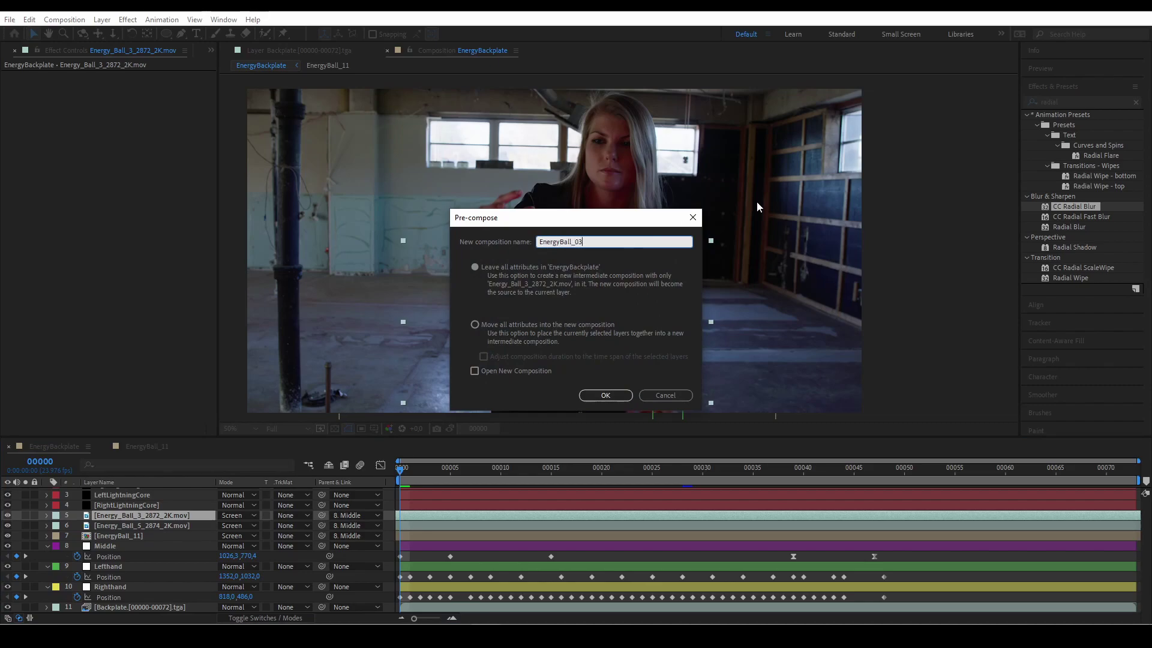
pyautogui.write('EnergyBall_03')
pyautogui.click(605, 395)
# Step: Copy the Ramp, pivot null and displacement adjustment layers into EnergyBall_03, with the adjustment layer on top, and return to EnergyBackplate
pyautogui.doubleClick(121, 517)
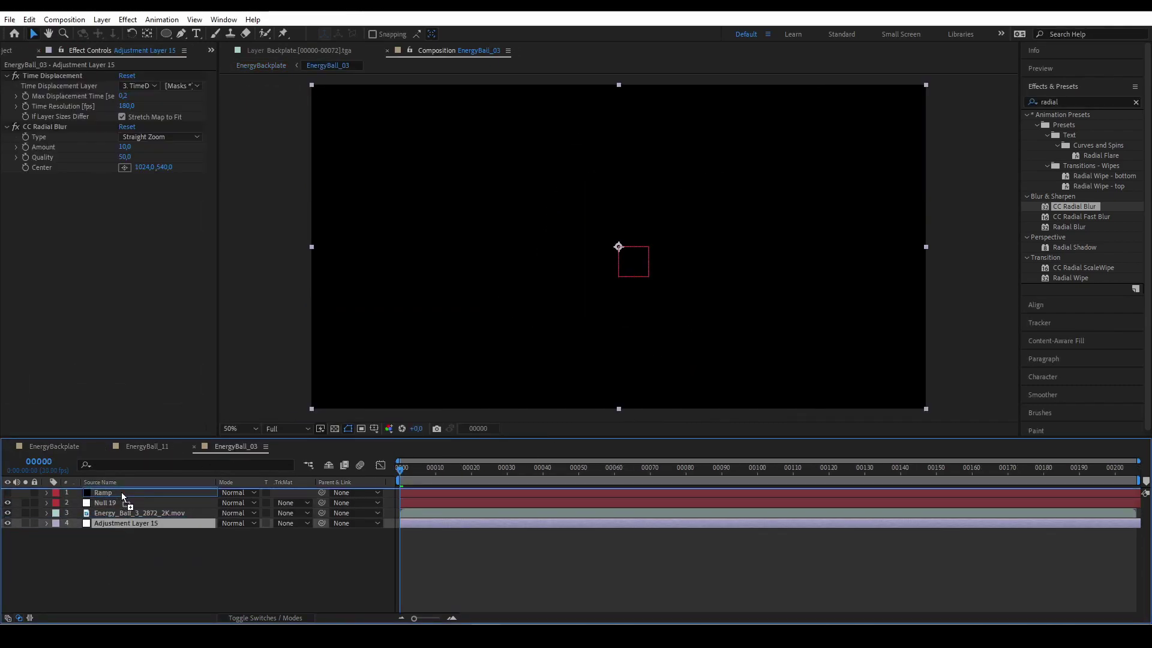
pyautogui.click(153, 123)
pyautogui.click(158, 132)
pyautogui.click(181, 513)
pyautogui.click(677, 465)
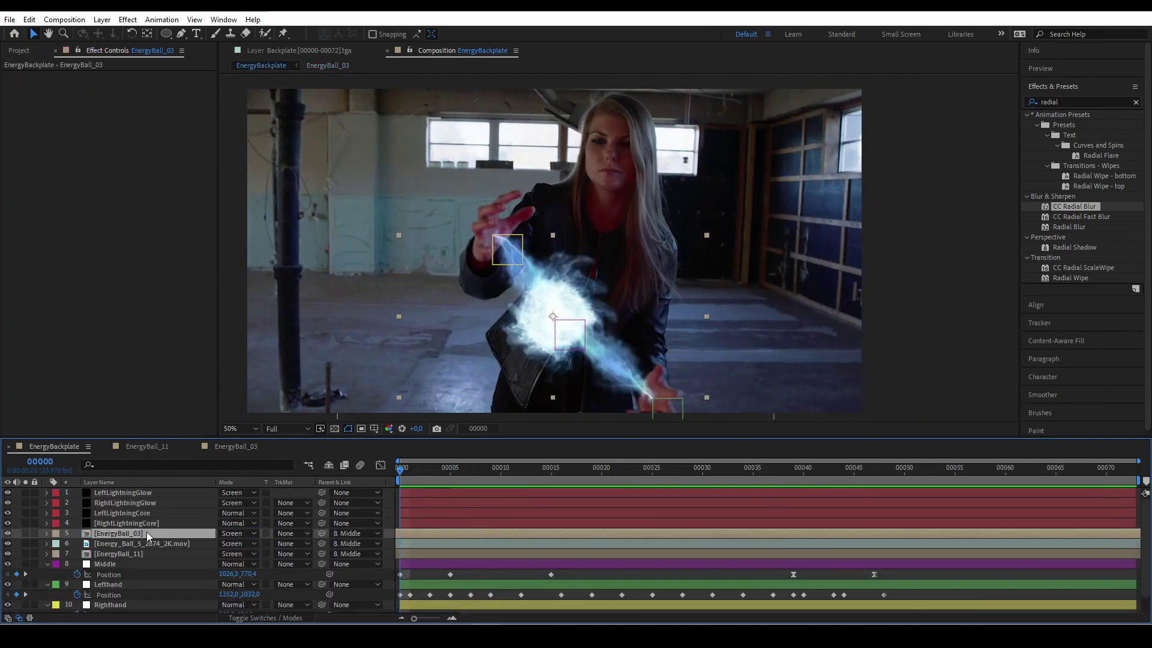
# Step: Show the scale of the EnergyBall_03 and EnergyBall_11 layers and scale EnergyBall_03 down
pyautogui.press('s')
pyautogui.click(161, 562)
pyautogui.press('s')
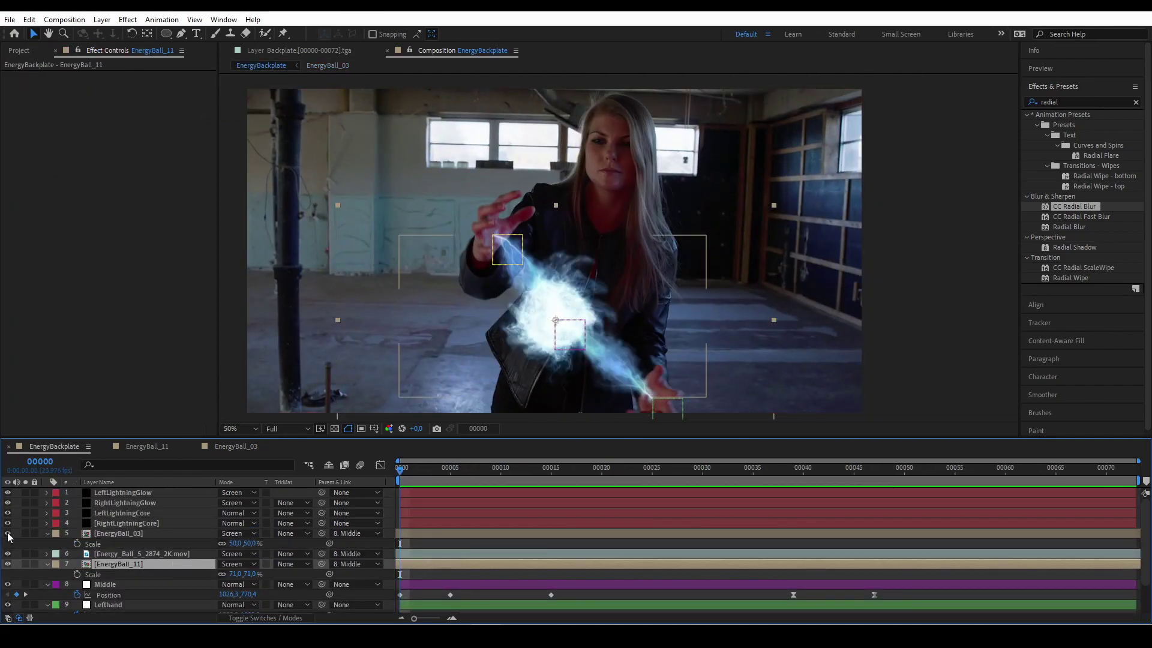
pyautogui.click(121, 533)
pyautogui.moveTo(249, 543); pyautogui.dragTo(237, 544)
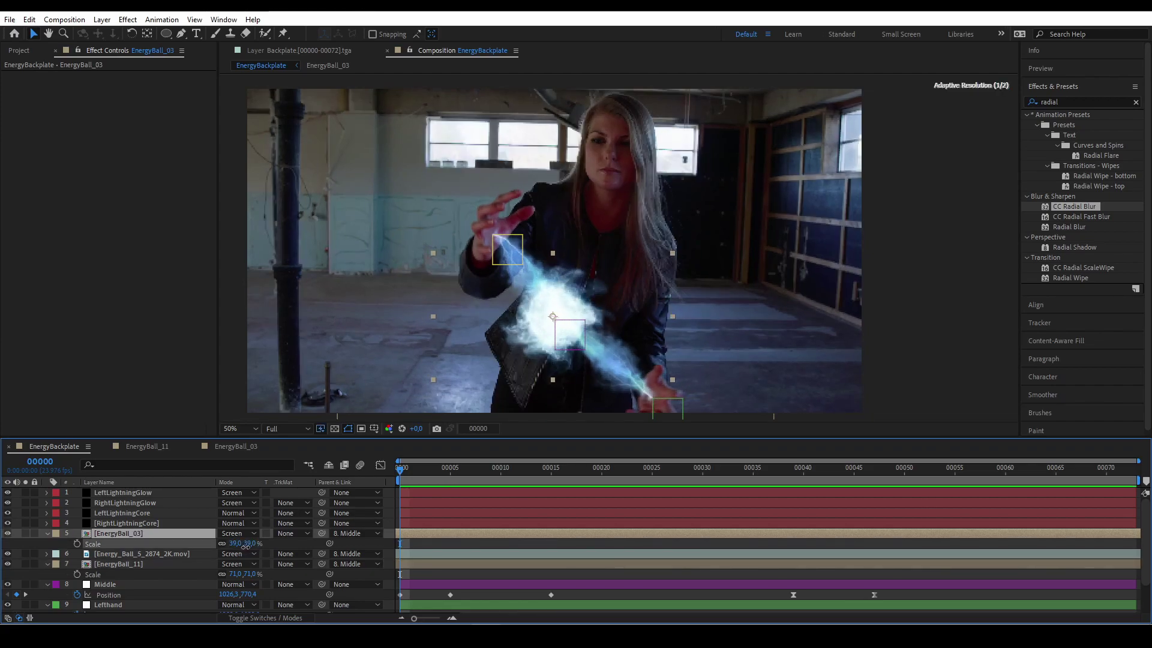
# Step: Make the EnergyBall_03 and EnergyBall_11 layers 3D, adjust the rotation for a tilted swirl and preview the composite
pyautogui.click(144, 564)
pyautogui.press('r')
pyautogui.click(155, 534)
pyautogui.press('r')
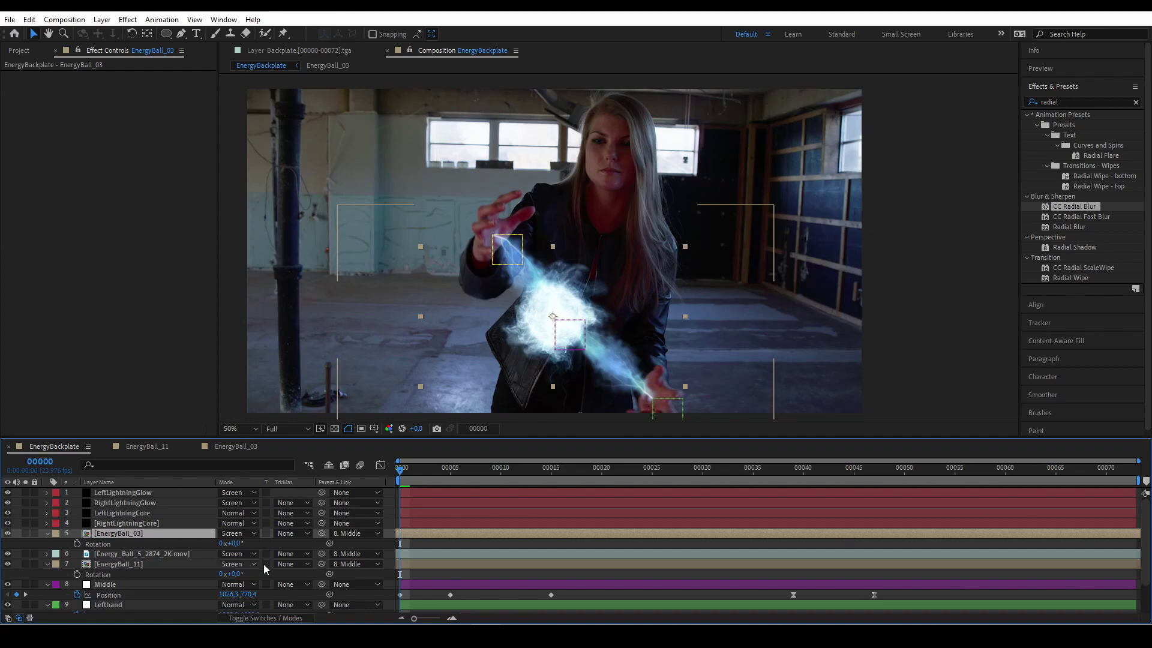
pyautogui.click(299, 618)
pyautogui.click(285, 563)
pyautogui.click(285, 533)
pyautogui.moveTo(238, 564)
pyautogui.mouseDown()
pyautogui.moveTo(221, 556)
pyautogui.moveTo(234, 558)
pyautogui.mouseUp()
pyautogui.scroll(-3, 247, 561)
pyautogui.click(393, 532)
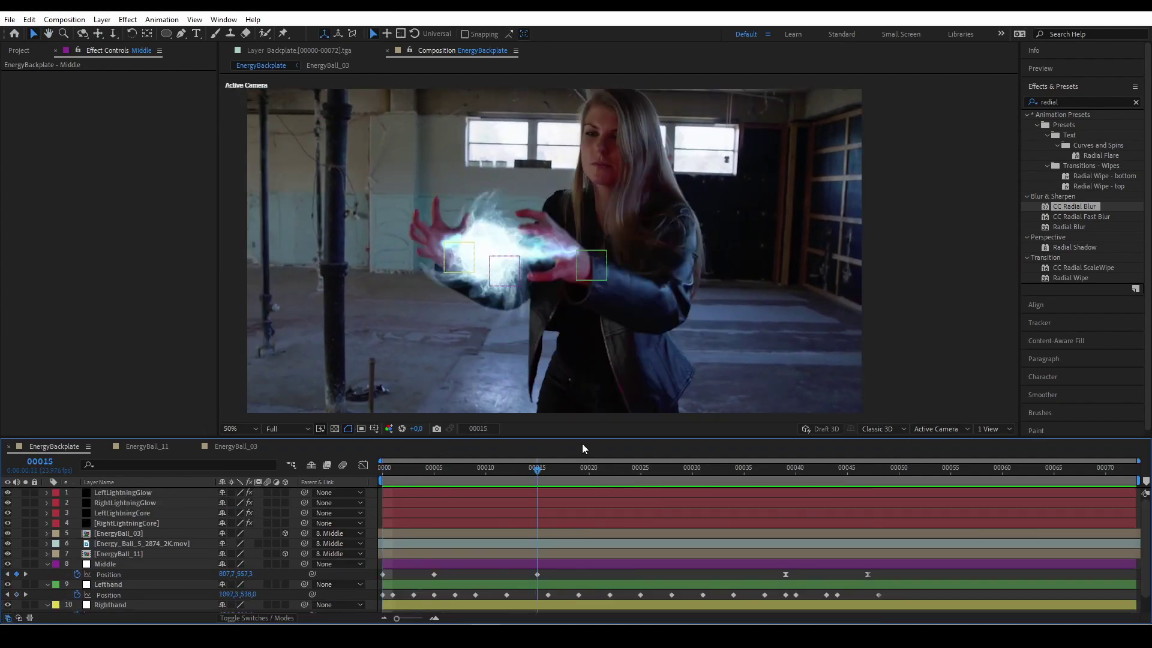
pyautogui.press('space')
# Step: Pre-compose all layers from the backplate up as EnergyBallMain, opening the new composition, and play the result in EnergyBackplate
pyautogui.scroll(-2, 264, 528)
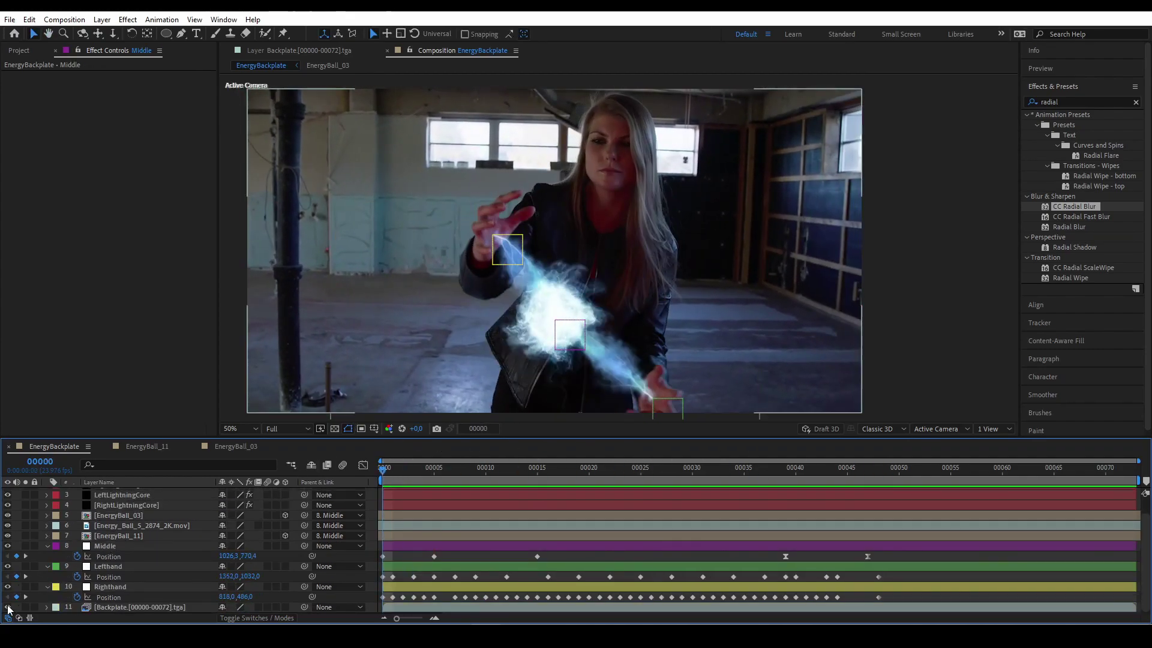
pyautogui.click(115, 607)
pyautogui.scroll(2, 129, 558)
pyautogui.keyDown('shift'); pyautogui.click(139, 492); pyautogui.keyUp('shift')
pyautogui.hotkey('ctrl', 'shift', 'c')
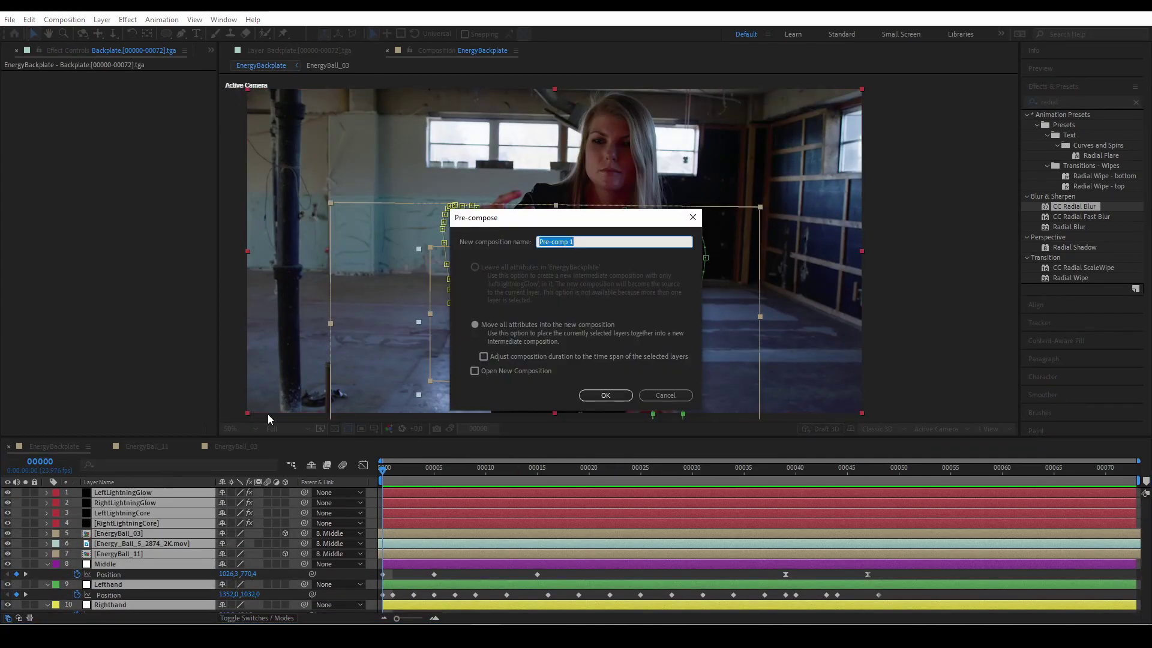
pyautogui.write('EnergyBallMain')
pyautogui.click(474, 371)
pyautogui.click(605, 395)
pyautogui.click(42, 445)
pyautogui.press('space')
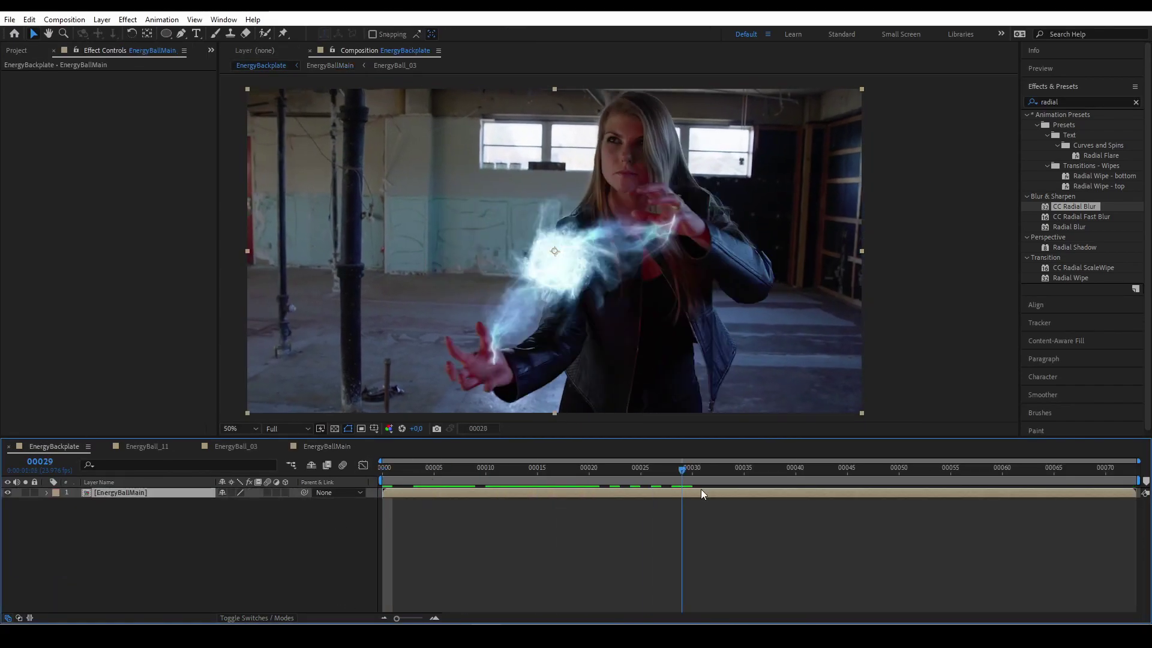
# Step: Make the backplate layer in EnergyBallMain a guide layer and check the effect on its own in EnergyBackplate
pyautogui.press('space')
pyautogui.click(312, 447)
pyautogui.click(42, 445)
pyautogui.moveTo(421, 478); pyautogui.dragTo(340, 447)
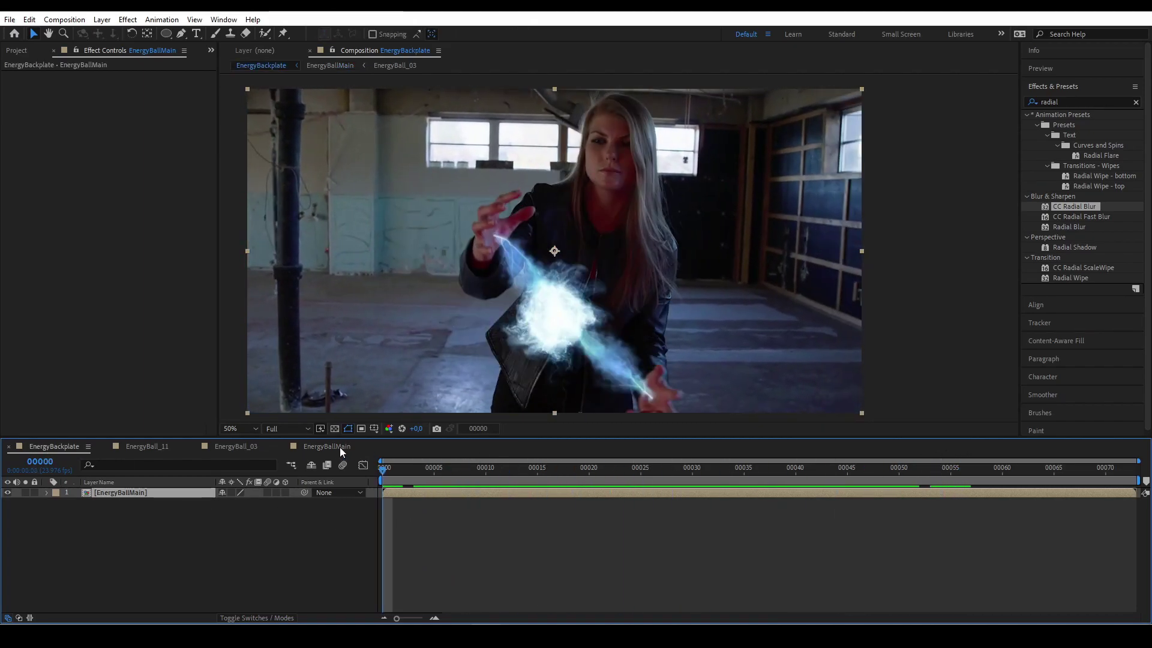
pyautogui.click(305, 447)
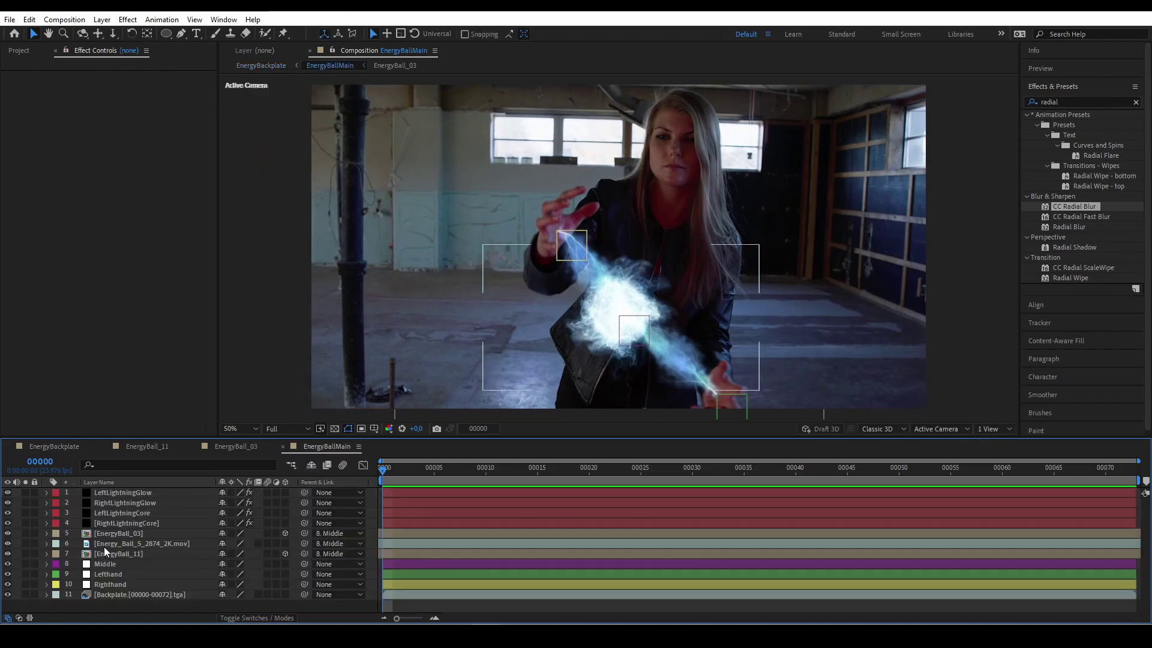
pyautogui.click(107, 595)
pyautogui.rightClick(107, 595)
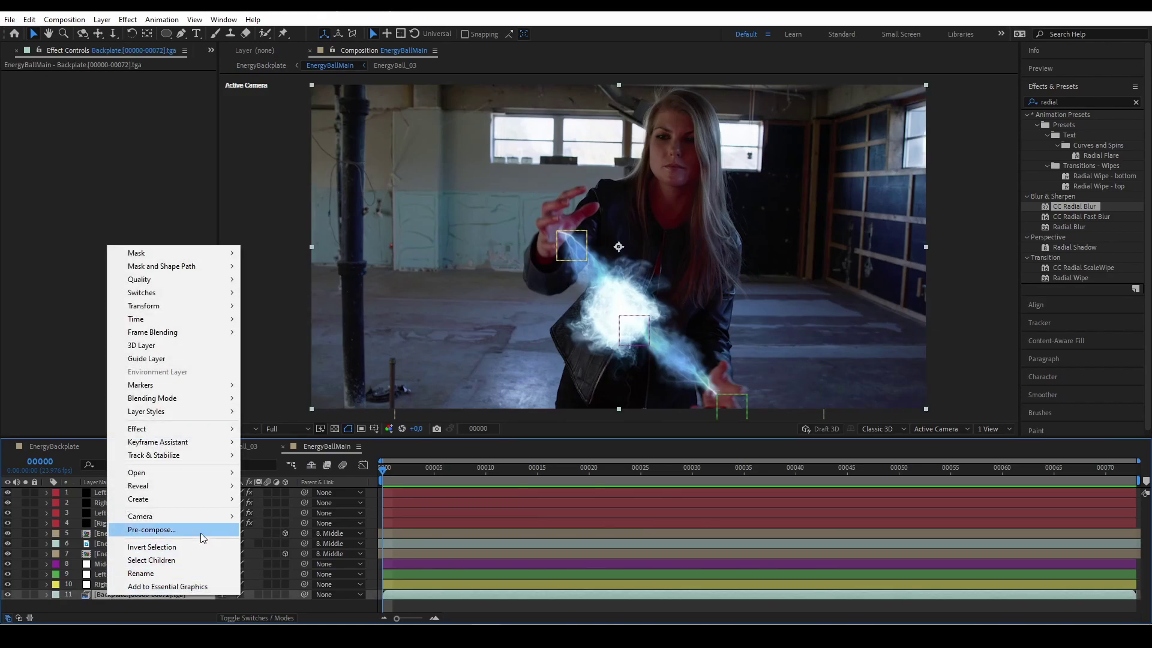
pyautogui.click(186, 358)
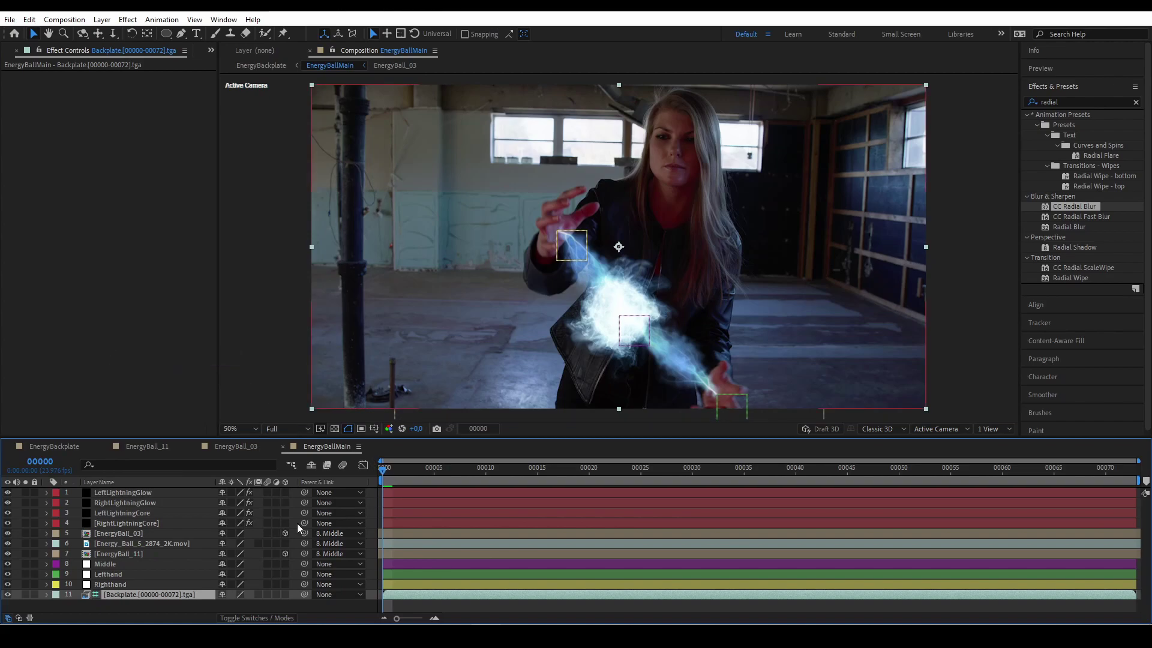
pyautogui.click(45, 446)
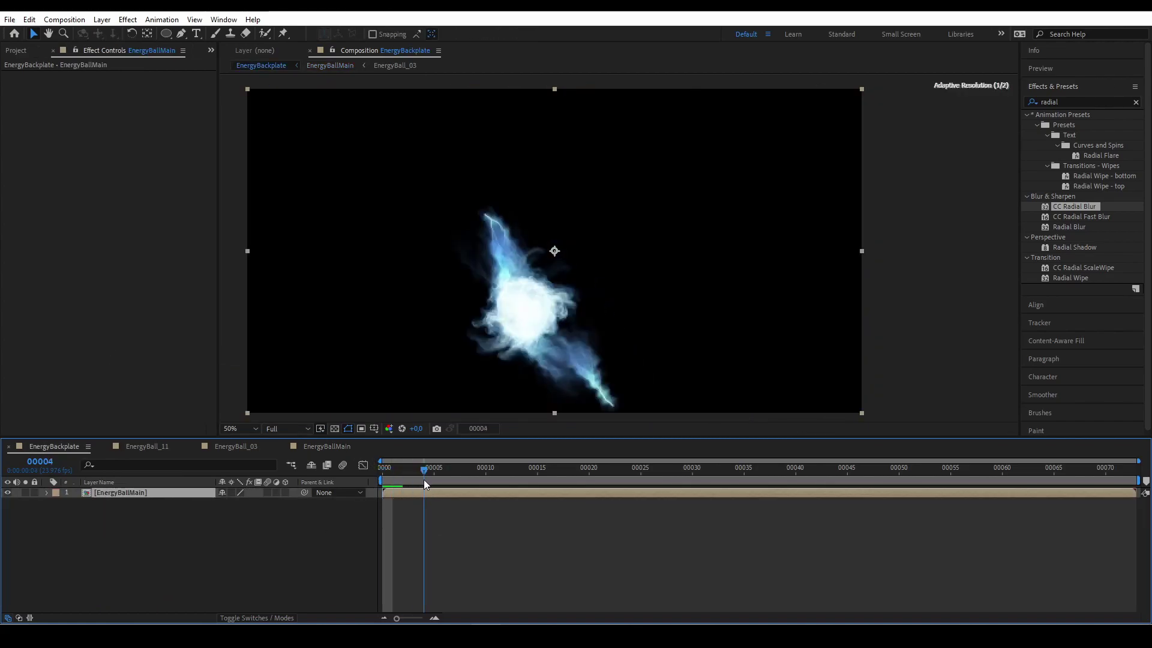
# Step: Cut the Middle, Lefthand, Righthand and backplate layers from EnergyBallMain and paste them into EnergyBackplate
pyautogui.click(327, 445)
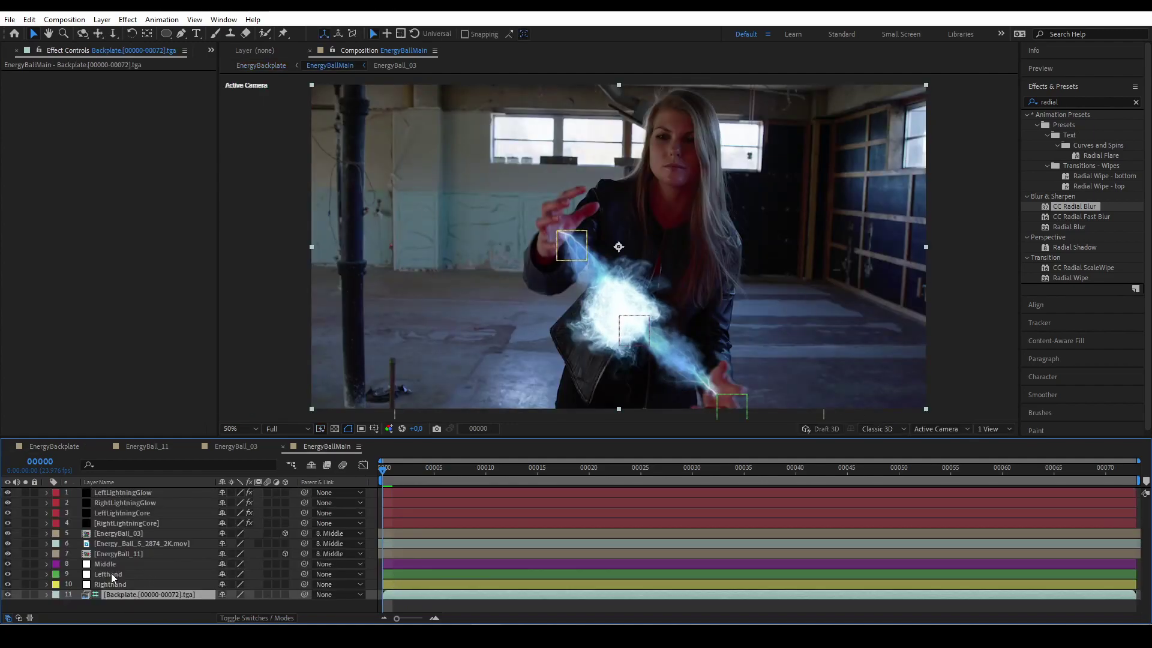
pyautogui.keyDown('shift'); pyautogui.click(103, 563); pyautogui.keyUp('shift')
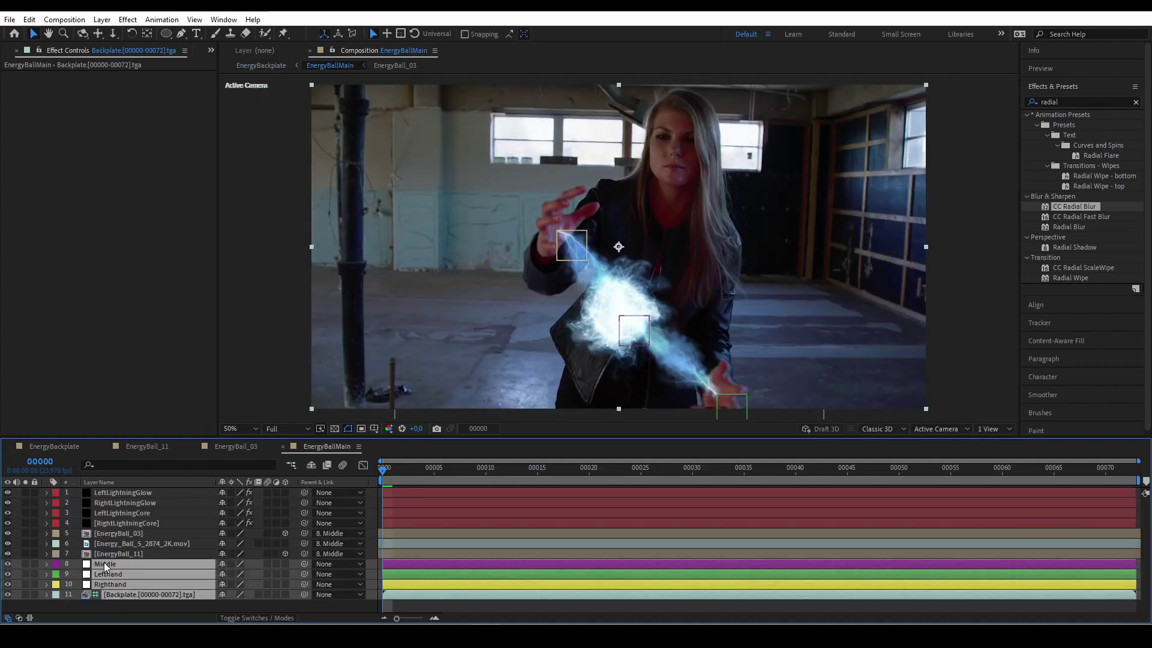
pyautogui.hotkey('ctrl', 'x')
pyautogui.click(53, 445)
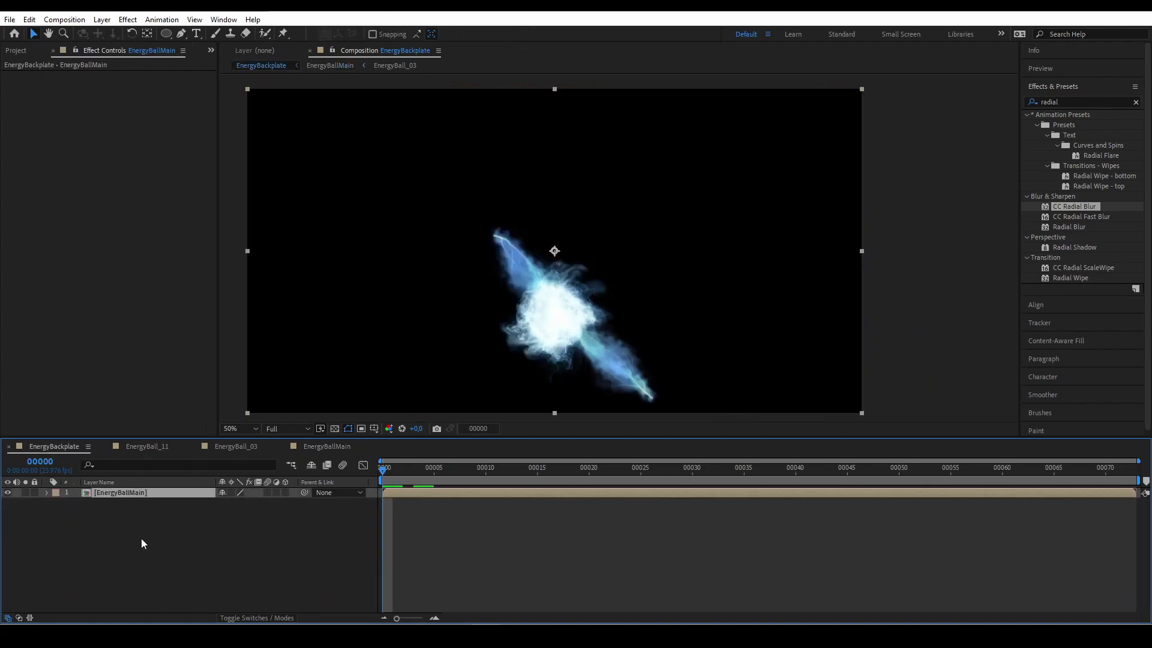
pyautogui.hotkey('ctrl', 'v')
# Step: Move the pasted layers beneath EnergyBallMain with the backplate lowest, and turn off the backplate's guide layer setting
pyautogui.moveTo(138, 505); pyautogui.dragTo(161, 556)
pyautogui.click(124, 504)
pyautogui.moveTo(124, 504); pyautogui.dragTo(92, 534)
pyautogui.rightClick(92, 534)
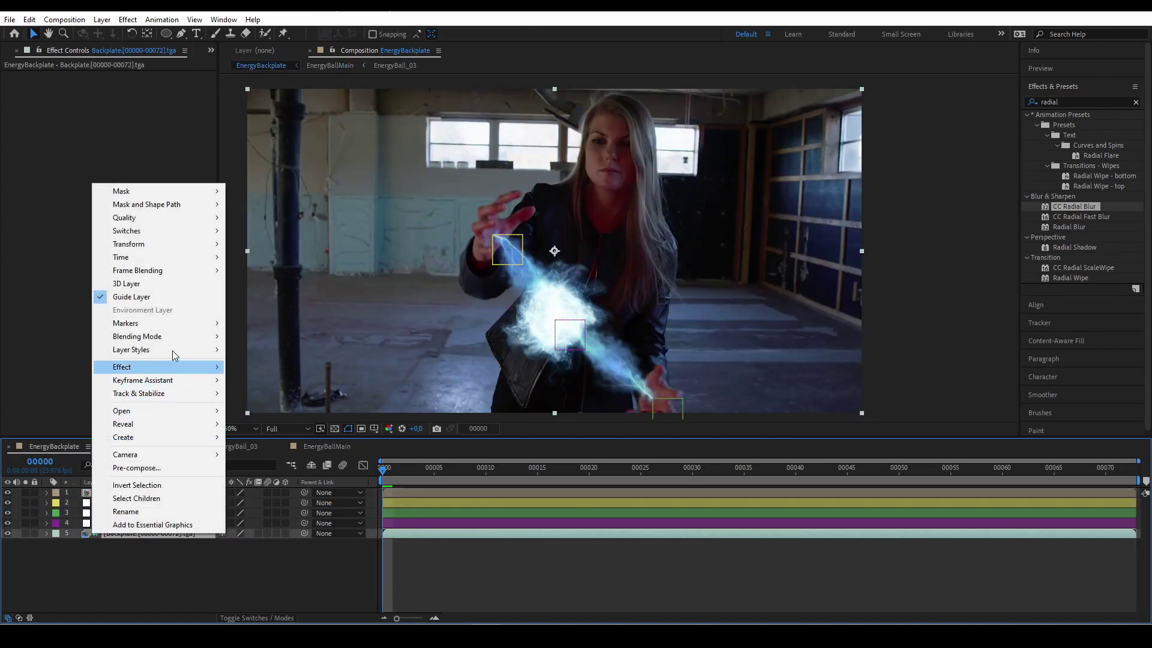
pyautogui.click(146, 296)
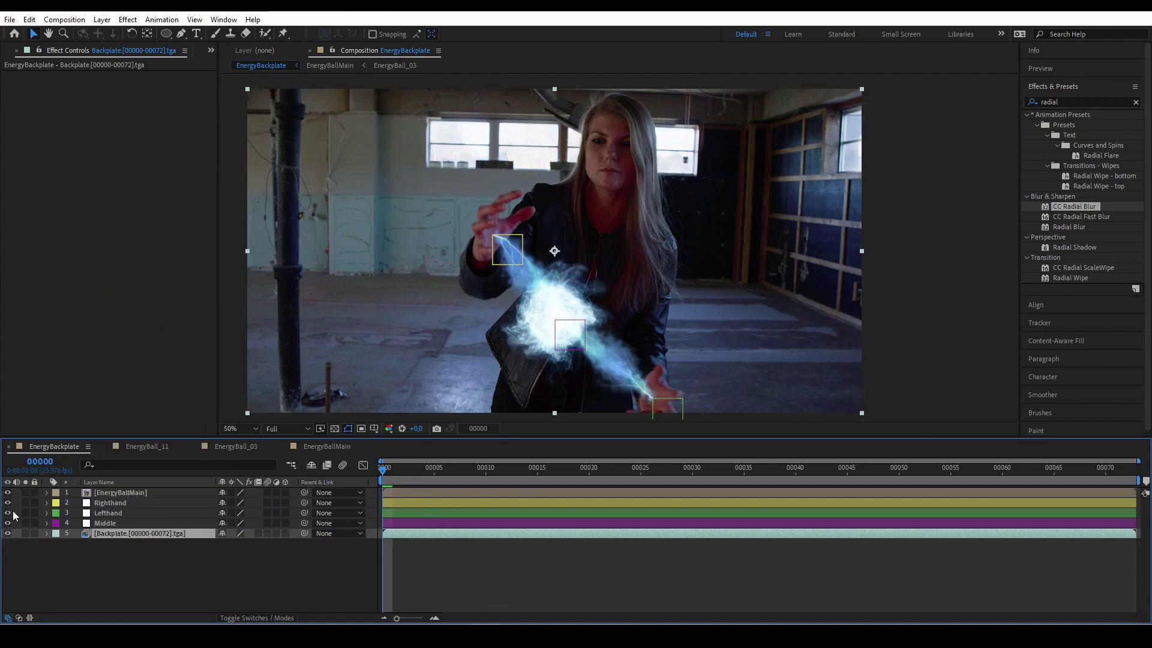
# Step: Examine the EnergyBallMain and backplate layers separately by soloing each briefly, and move to frame 15
pyautogui.click(116, 493)
pyautogui.click(25, 493)
pyautogui.click(25, 493)
pyautogui.click(25, 533)
pyautogui.click(25, 533)
pyautogui.click(308, 563)
pyautogui.moveTo(490, 466); pyautogui.dragTo(537, 471)
# Step: Apply Curves to the EnergyBallMain layer, pull the RGB midtones down slightly and compare with the effect off
pyautogui.click(141, 493)
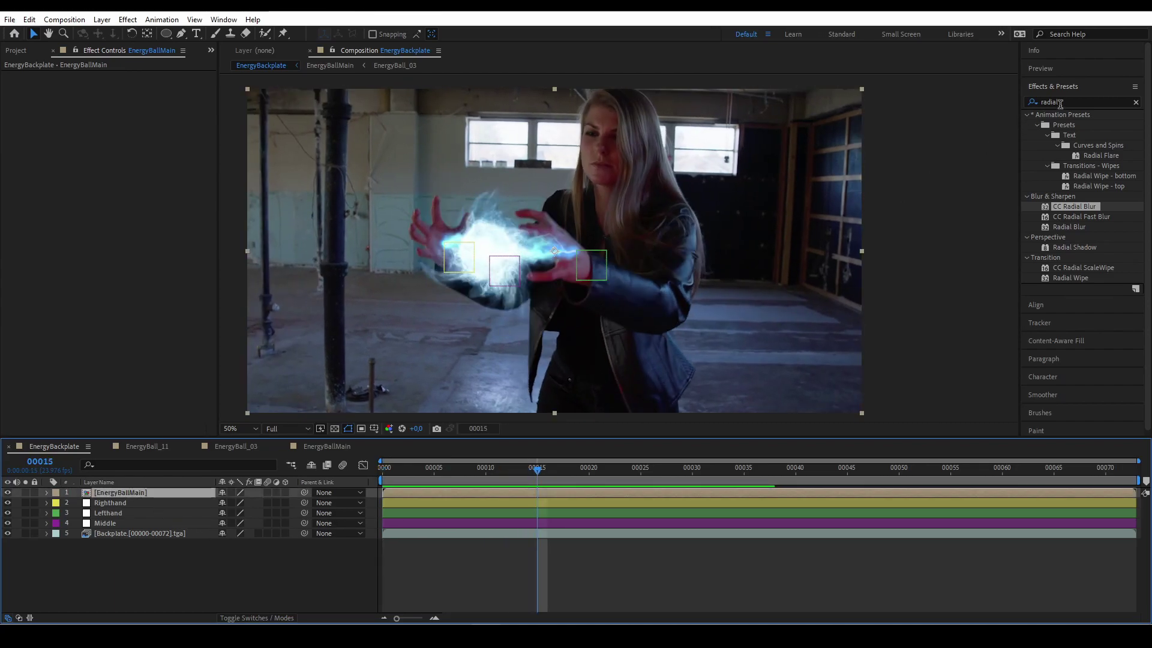
pyautogui.click(1136, 102)
pyautogui.click(1064, 98)
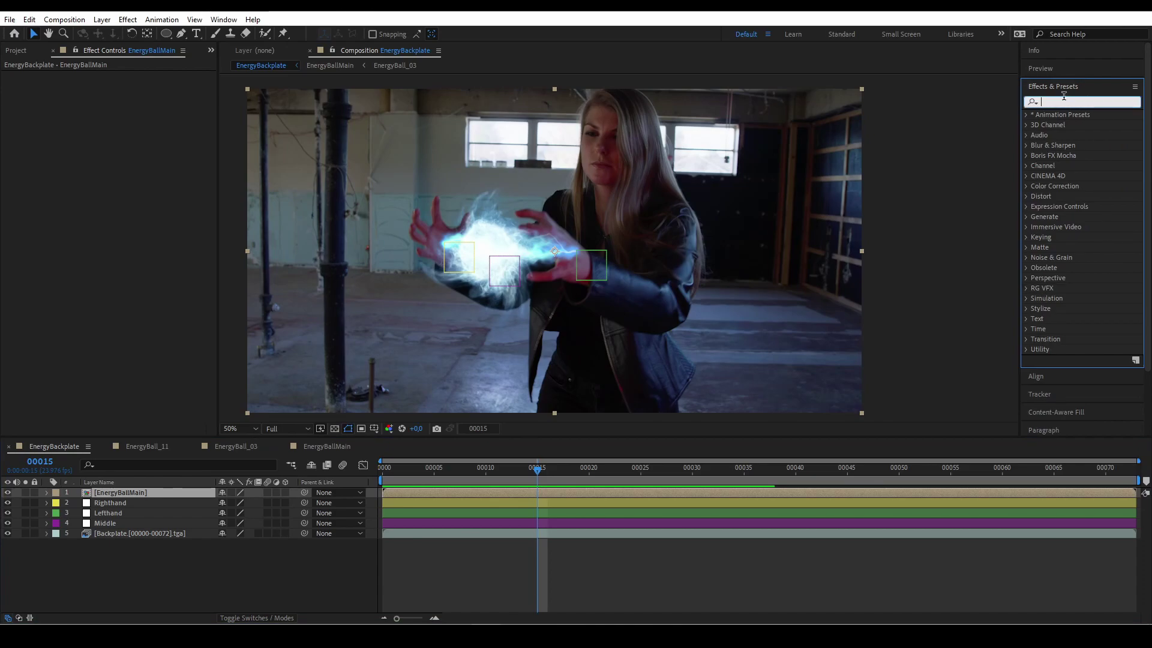
pyautogui.write('curve')
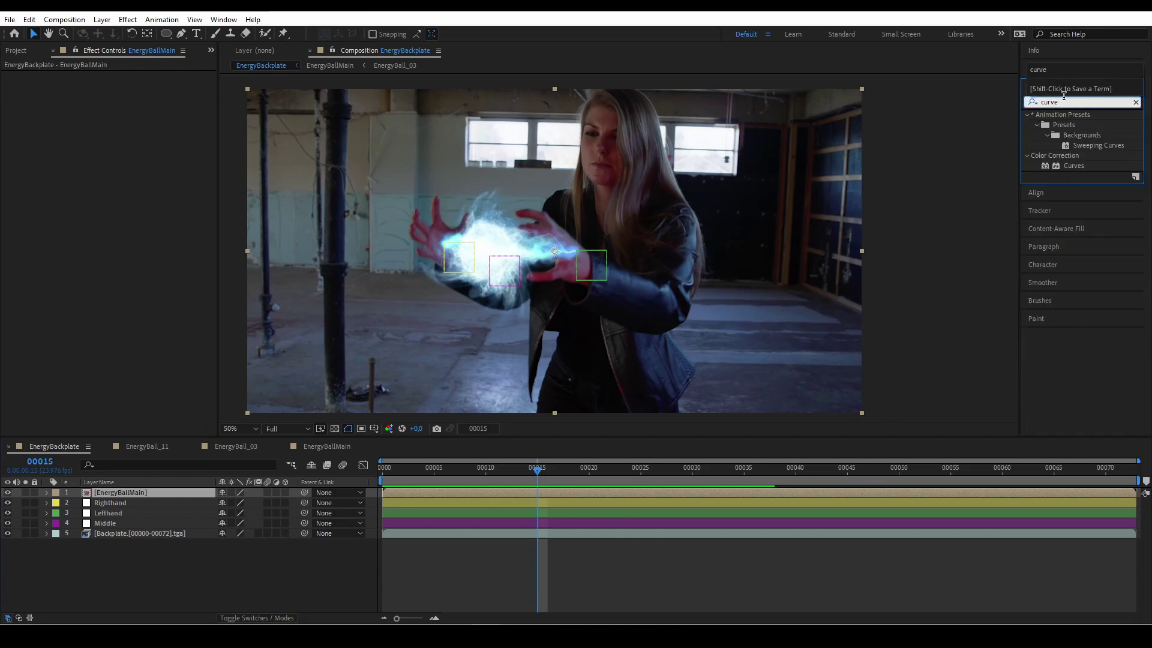
pyautogui.moveTo(1073, 166); pyautogui.dragTo(118, 494)
pyautogui.moveTo(96, 205); pyautogui.dragTo(102, 218)
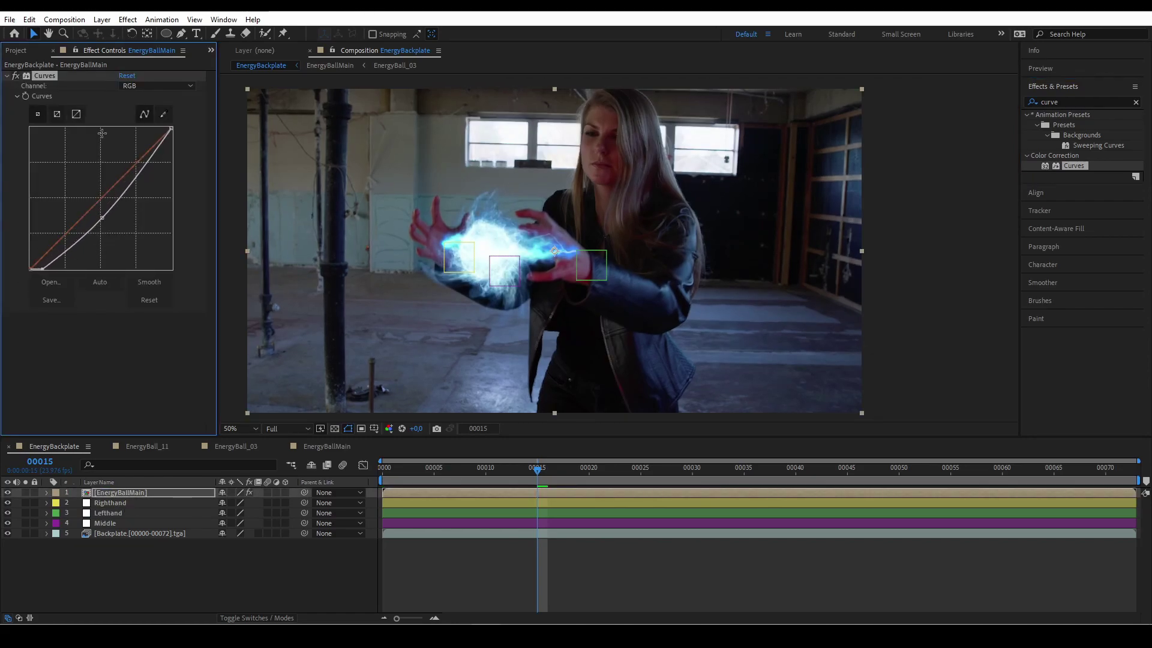
pyautogui.click(15, 75)
pyautogui.click(16, 76)
# Step: Add a Glow effect to EnergyBallMain with a threshold of 68% and a radius of 820
pyautogui.click(1092, 101)
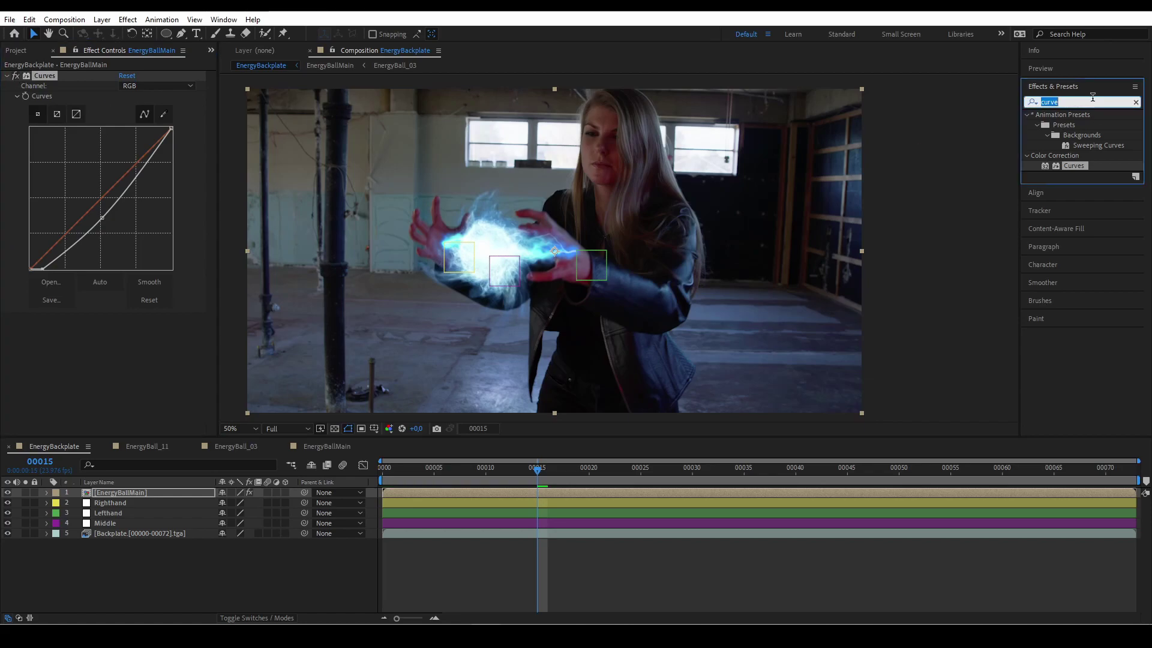
pyautogui.write('glow')
pyautogui.doubleClick(1077, 206)
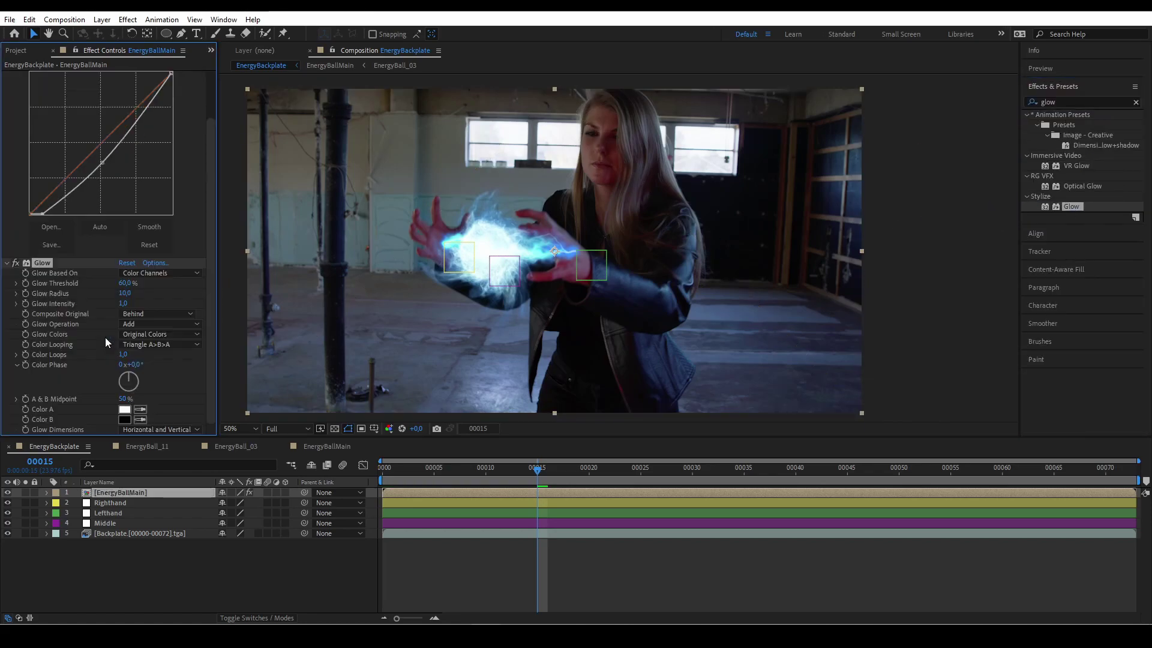
pyautogui.click(126, 283)
pyautogui.write('68')
pyautogui.press('Return')
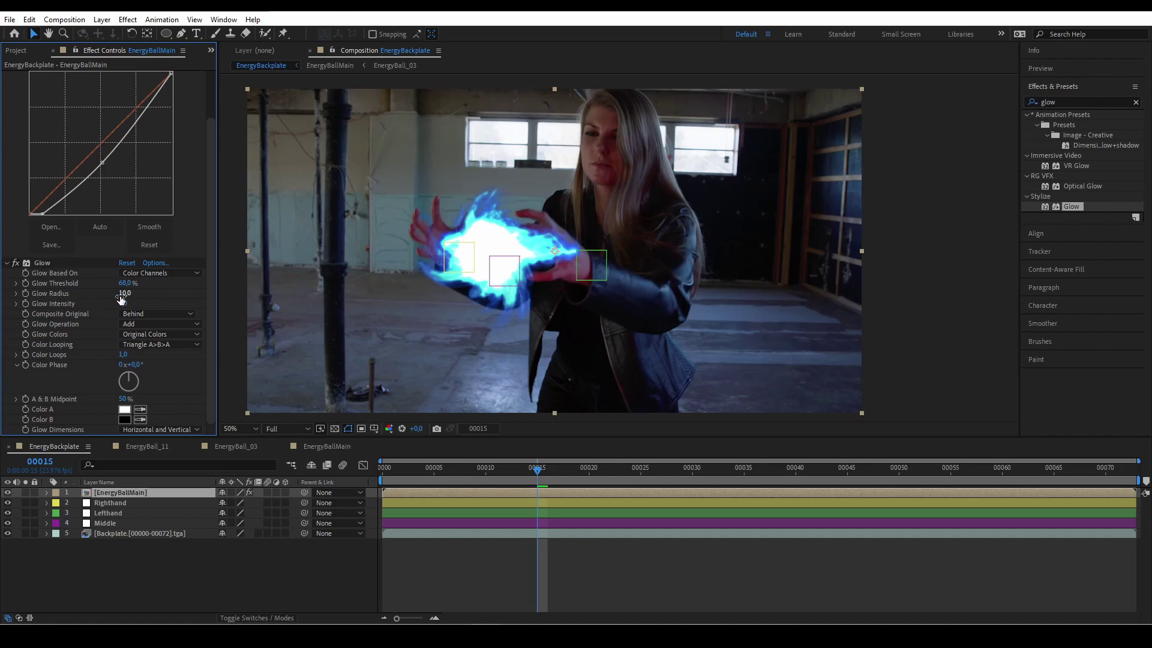
pyautogui.press('Return')
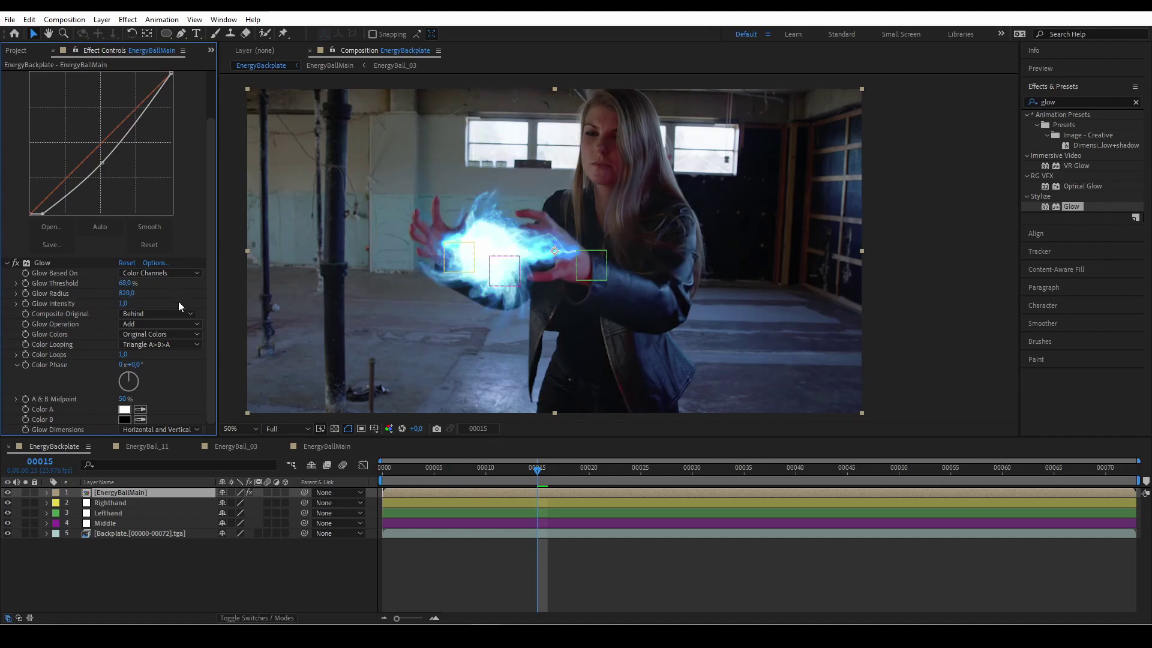
pyautogui.click(8, 263)
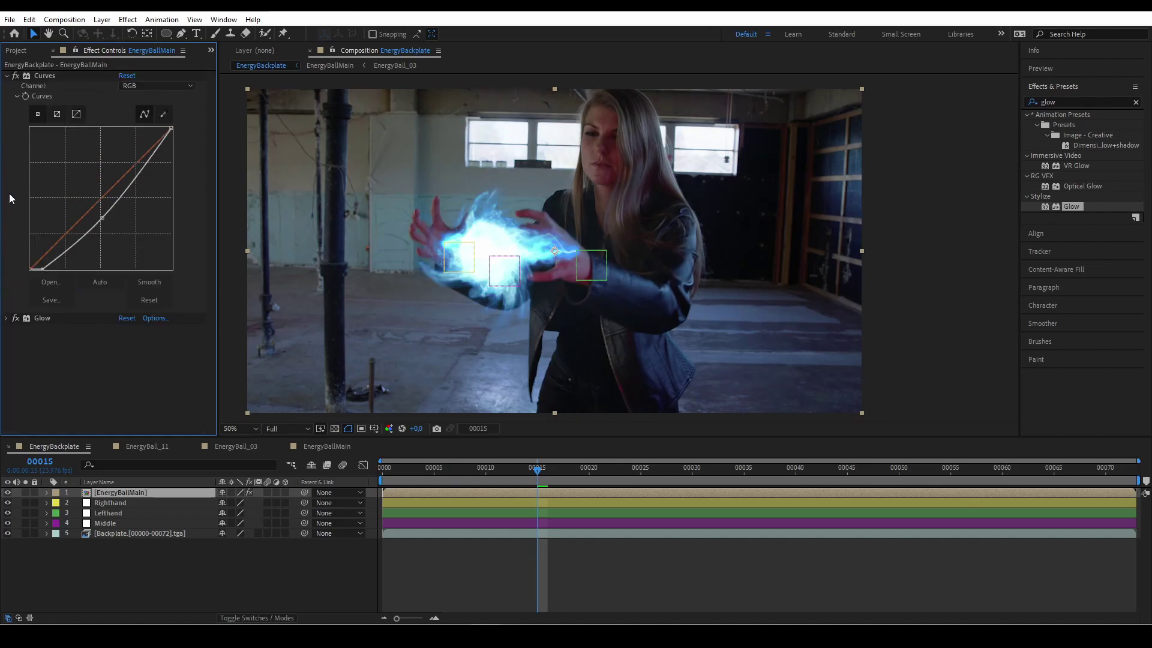
# Step: Add Hue/Saturation to EnergyBallMain after the Glow, with Colorize on and a colorize saturation of 100
pyautogui.click(7, 76)
pyautogui.doubleClick(1078, 101)
pyautogui.press('BackSpace')
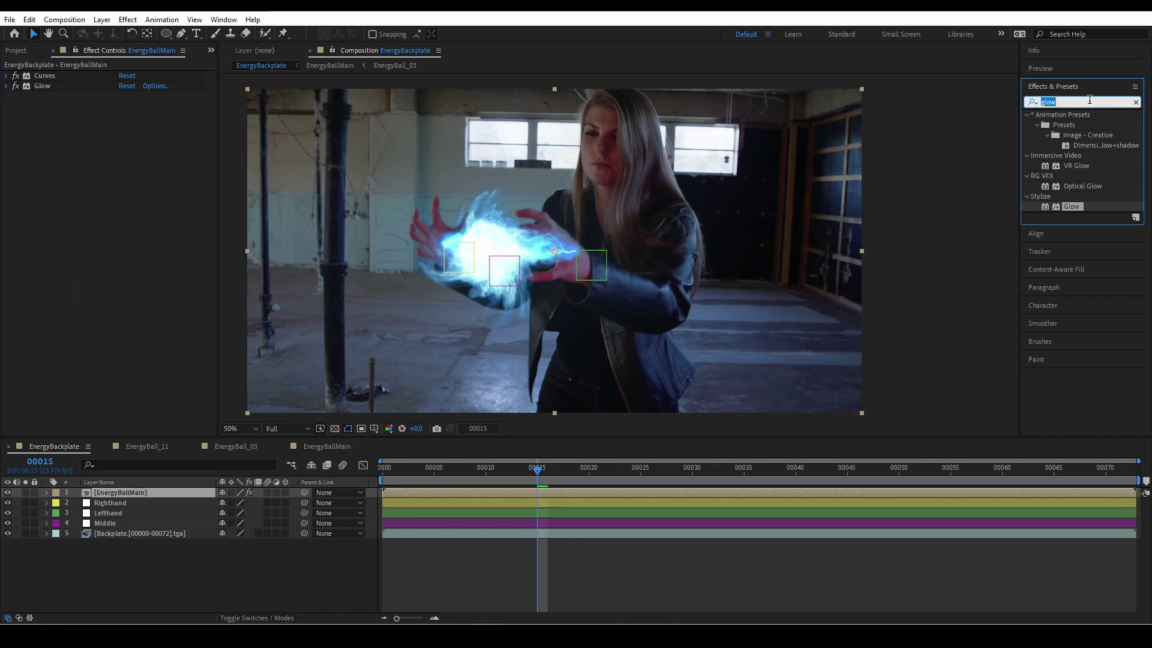
pyautogui.write('hue')
pyautogui.moveTo(1085, 176); pyautogui.dragTo(34, 199)
pyautogui.click(122, 241)
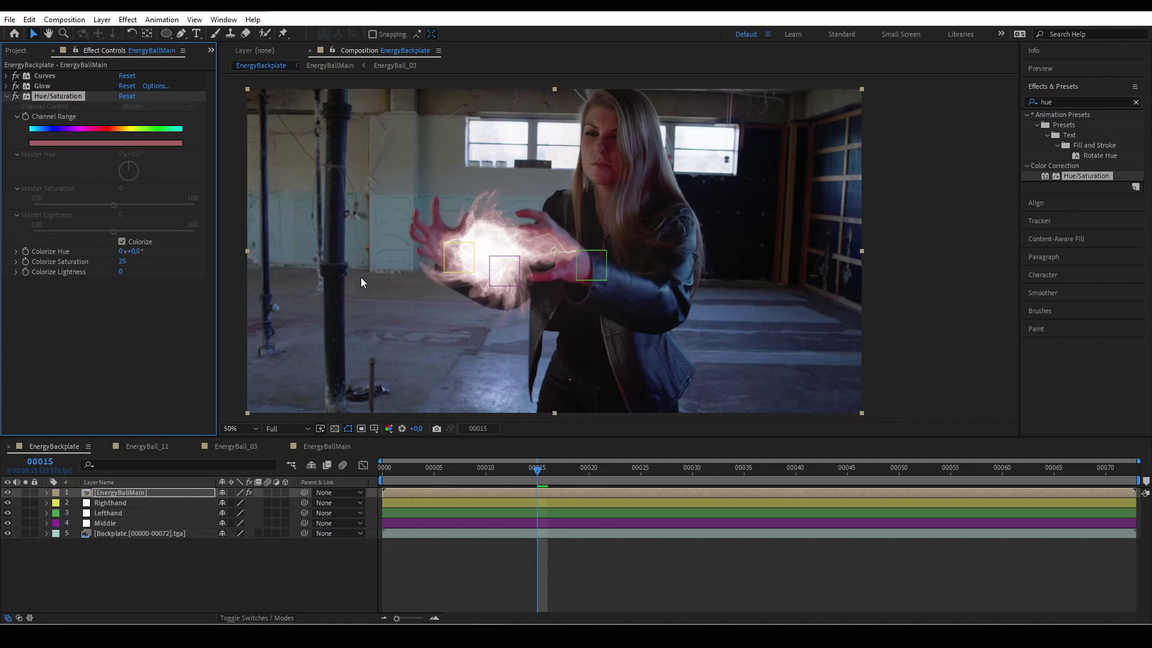
pyautogui.click(123, 261)
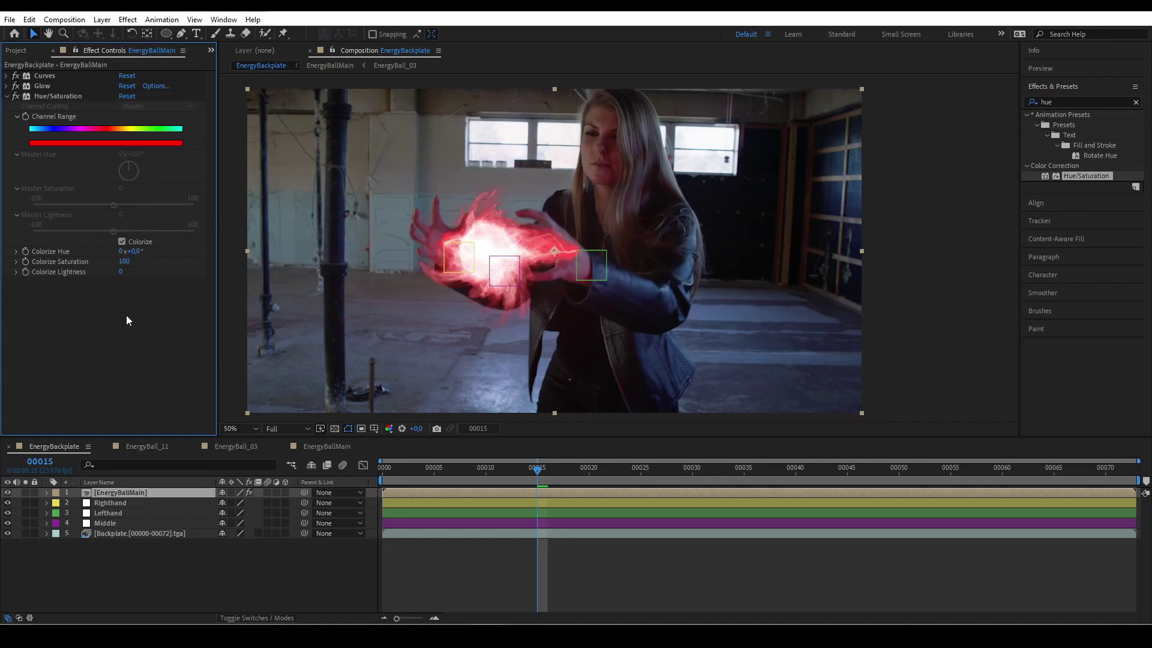
# Step: Set the EnergyBallMain layer's blending mode to Screen and scrub through the shot to check the composite
pyautogui.moveTo(531, 464); pyautogui.dragTo(385, 467)
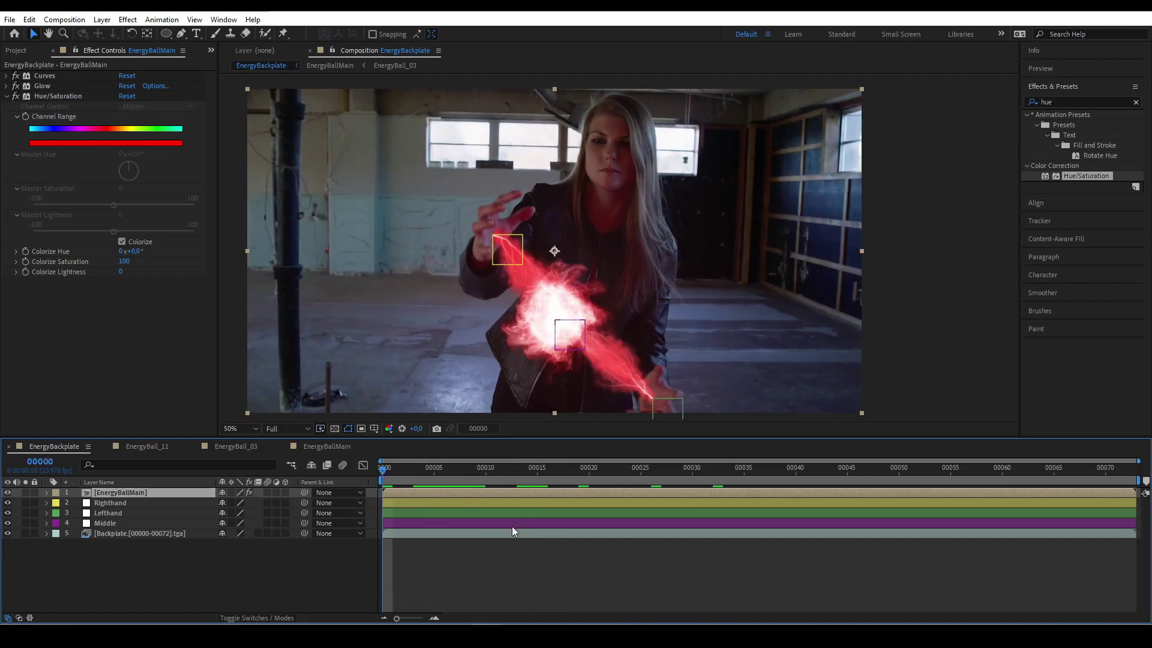
pyautogui.click(258, 618)
pyautogui.click(233, 492)
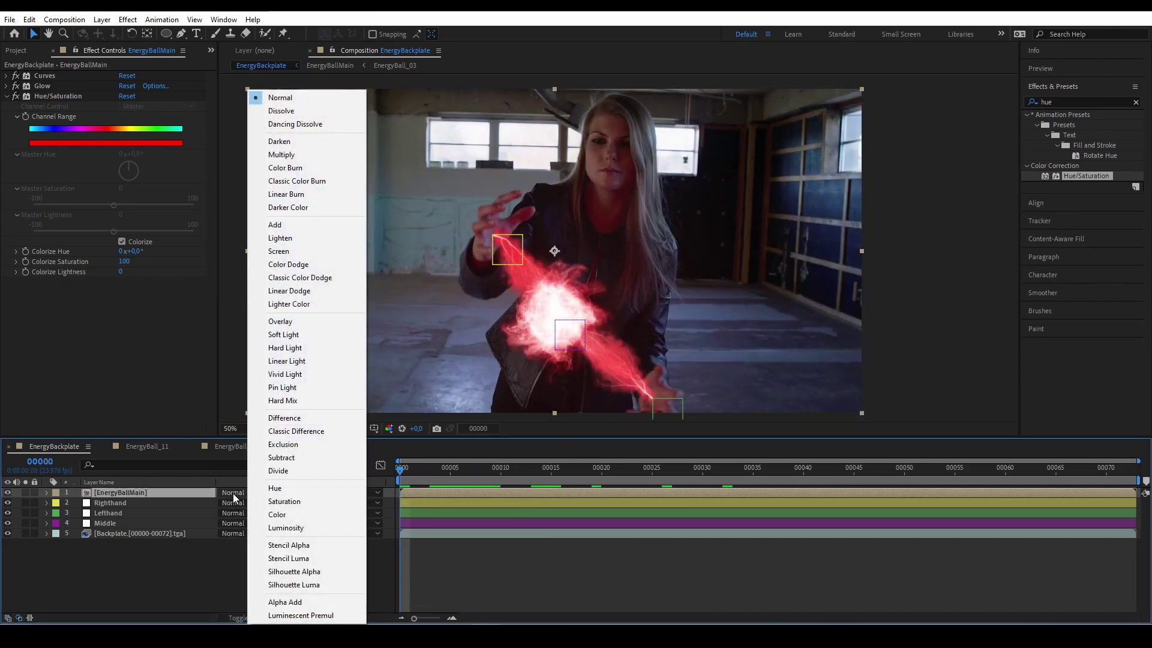
pyautogui.click(339, 250)
pyautogui.moveTo(440, 473); pyautogui.dragTo(562, 474)
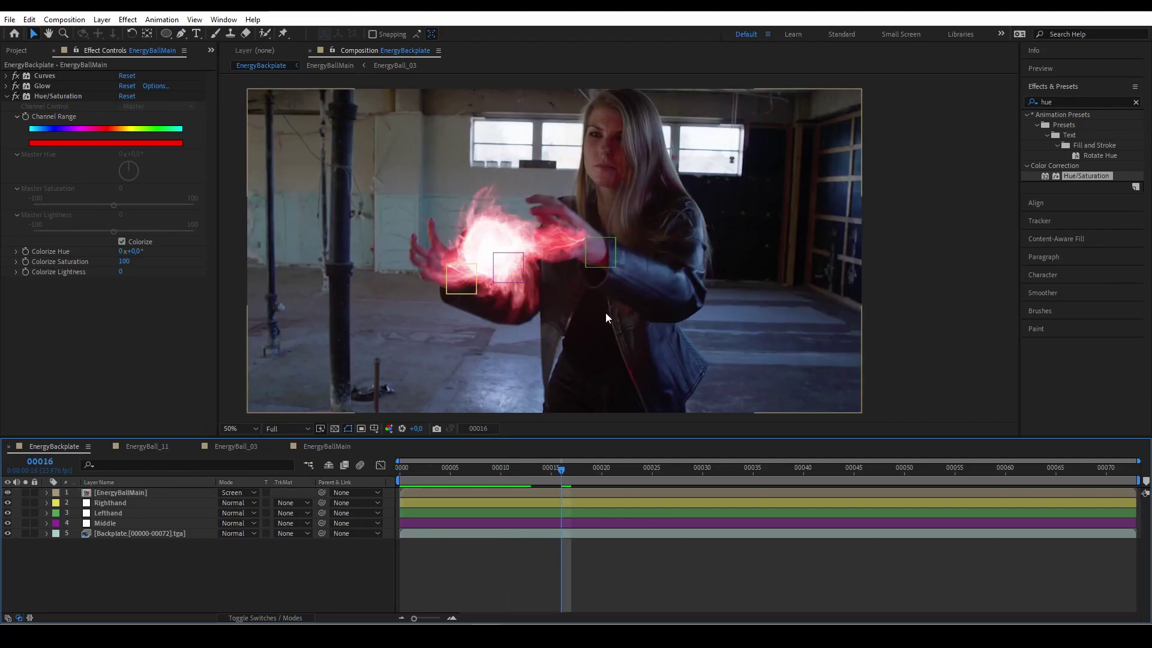
# Step: Hide the EnergyBallMain layer and create a white solid named Matte_Roto at the composition size
pyautogui.click(7, 492)
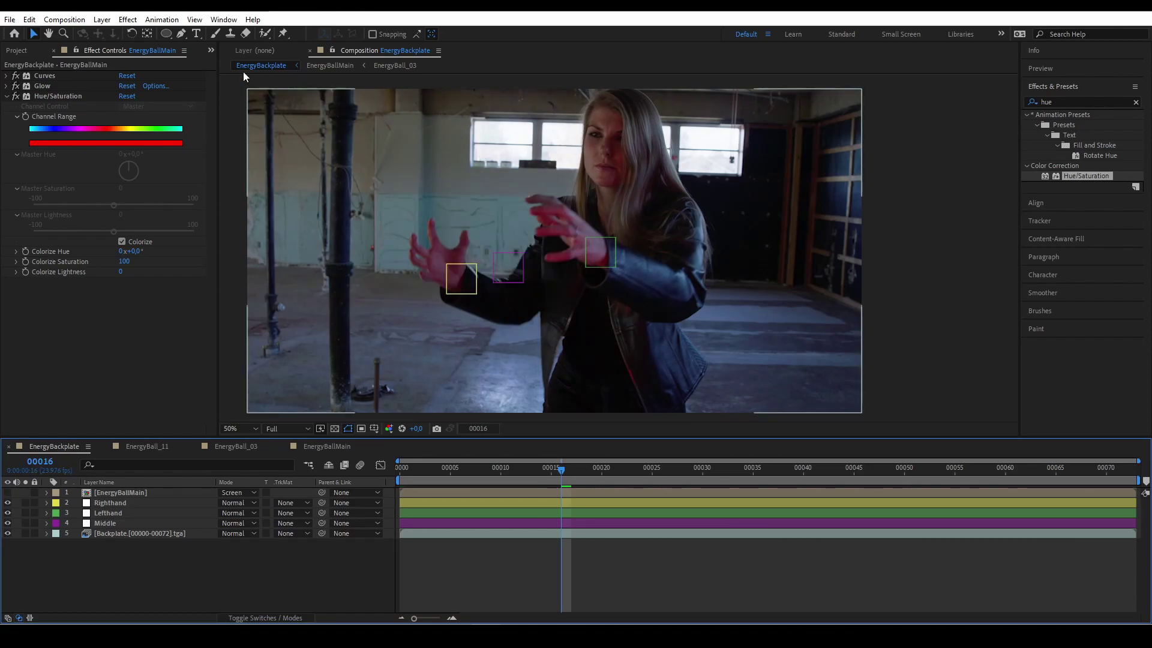
pyautogui.click(102, 20)
pyautogui.moveTo(120, 31)
pyautogui.click(324, 44)
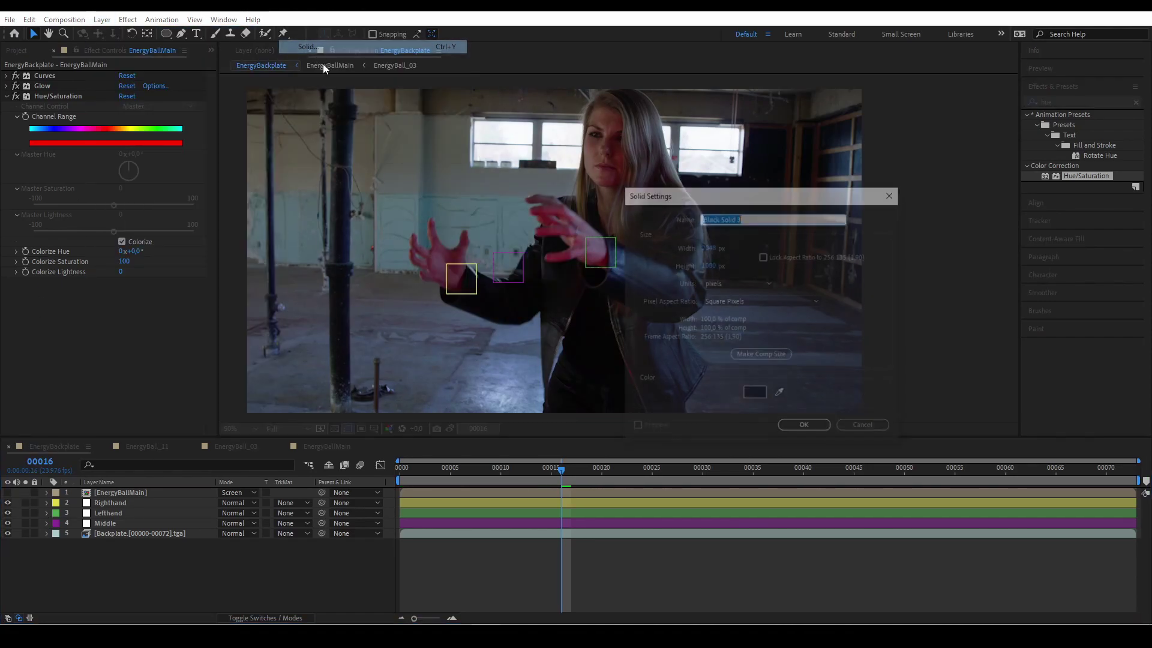
pyautogui.click(755, 394)
pyautogui.click(472, 413)
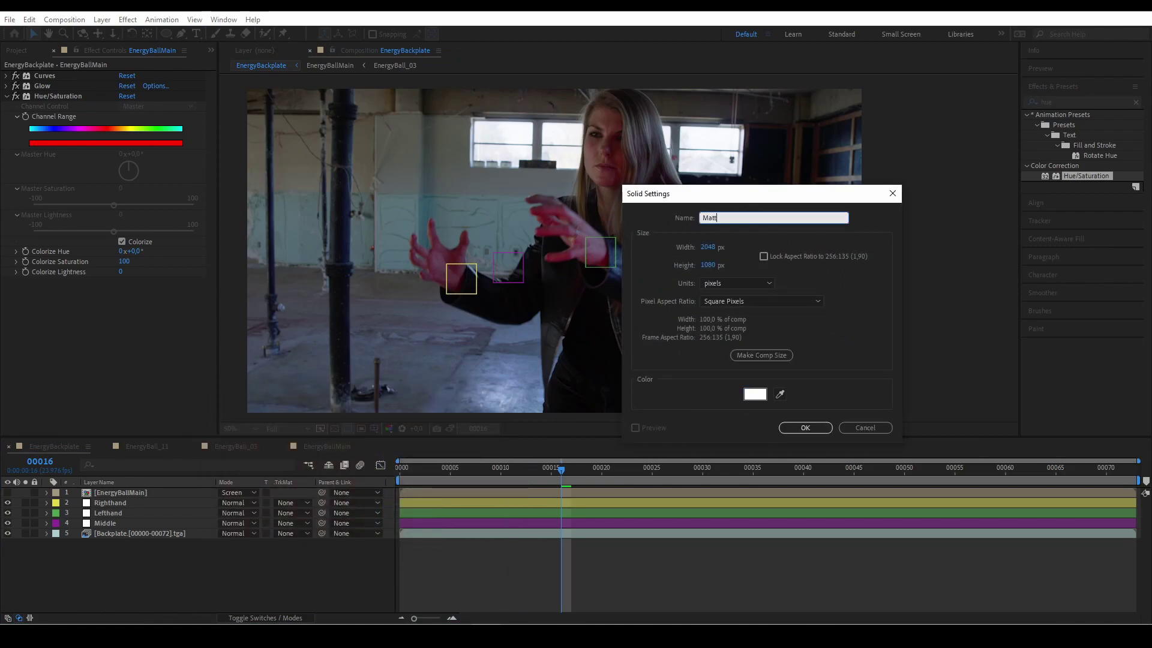
pyautogui.press('Return')
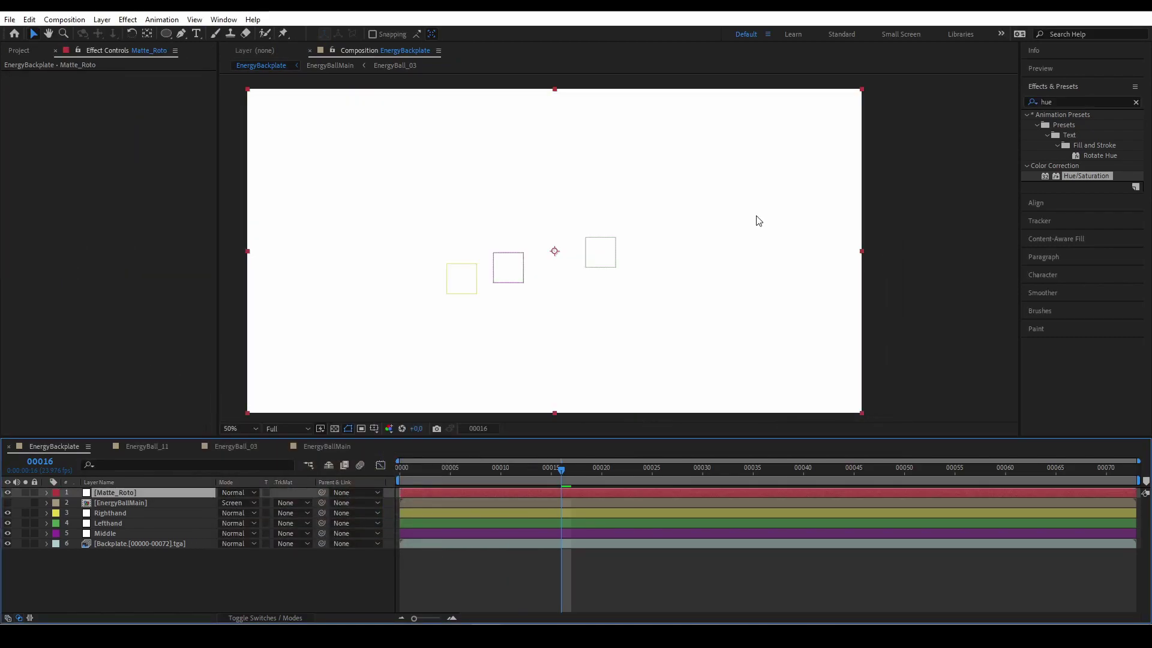
# Step: Hide the Matte_Roto layer and draw a mask on it around the actress's hand and lowest finger at frame 16
pyautogui.click(8, 492)
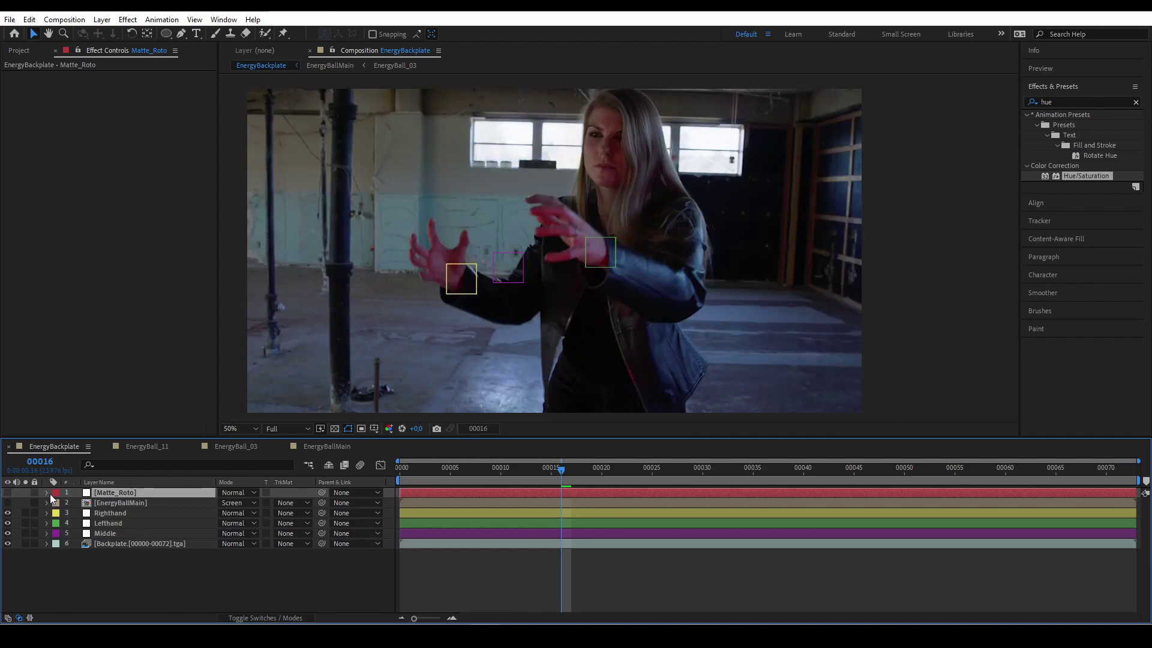
pyautogui.click(8, 492)
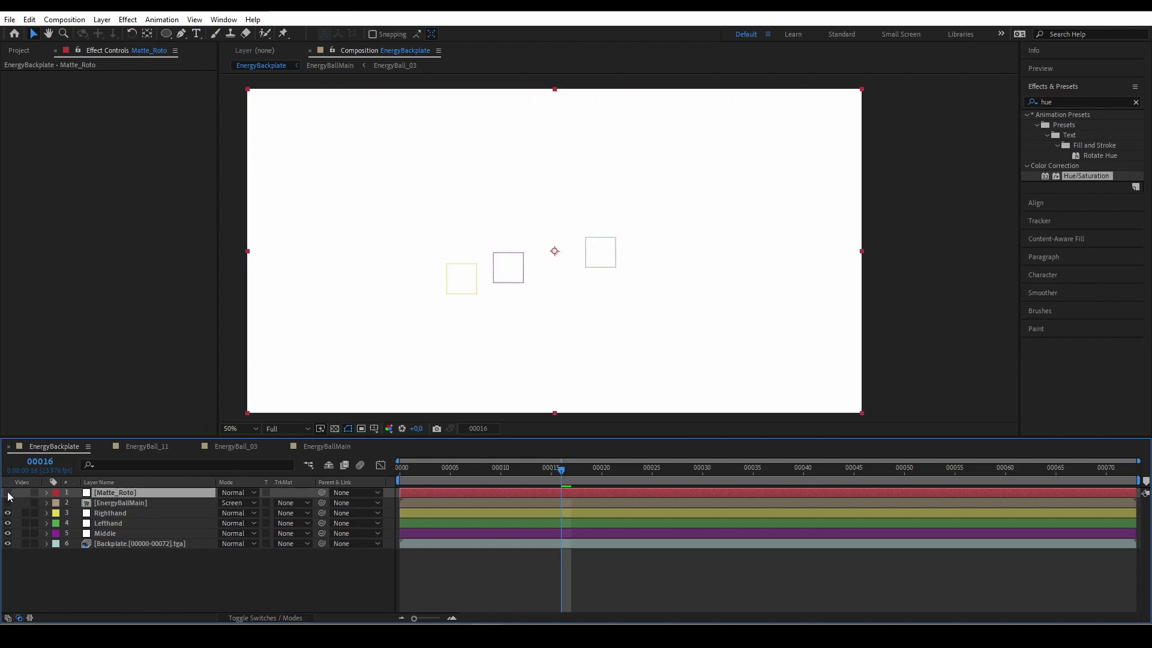
pyautogui.click(8, 492)
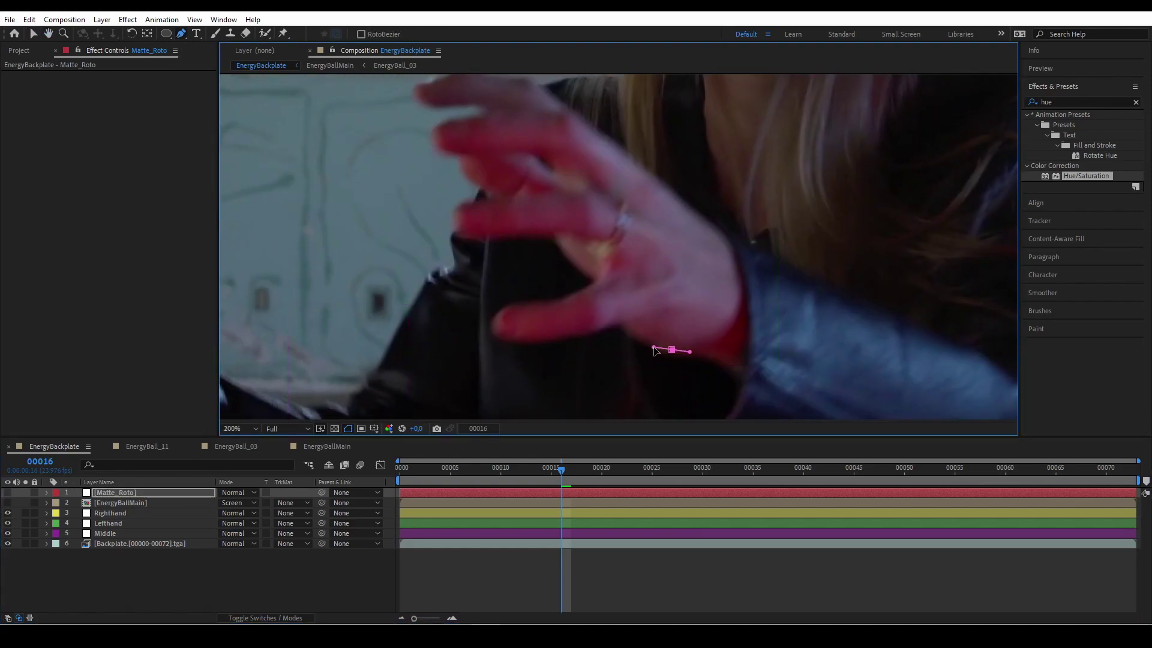
pyautogui.click(621, 321)
pyautogui.click(599, 328)
pyautogui.click(574, 336)
pyautogui.click(548, 342)
pyautogui.click(567, 232)
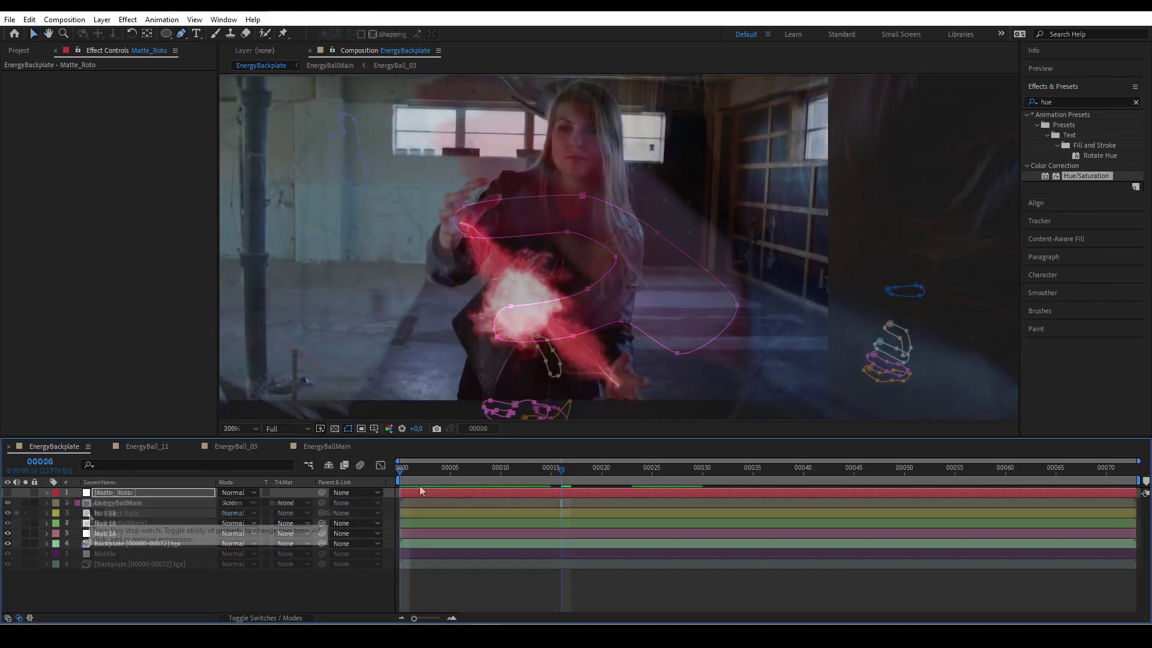
# Step: Scrub to frame 12 and set EnergyBallMain's track matte to Luma Inverted Matte "Matte_Roto"
pyautogui.moveTo(419, 484); pyautogui.dragTo(524, 473)
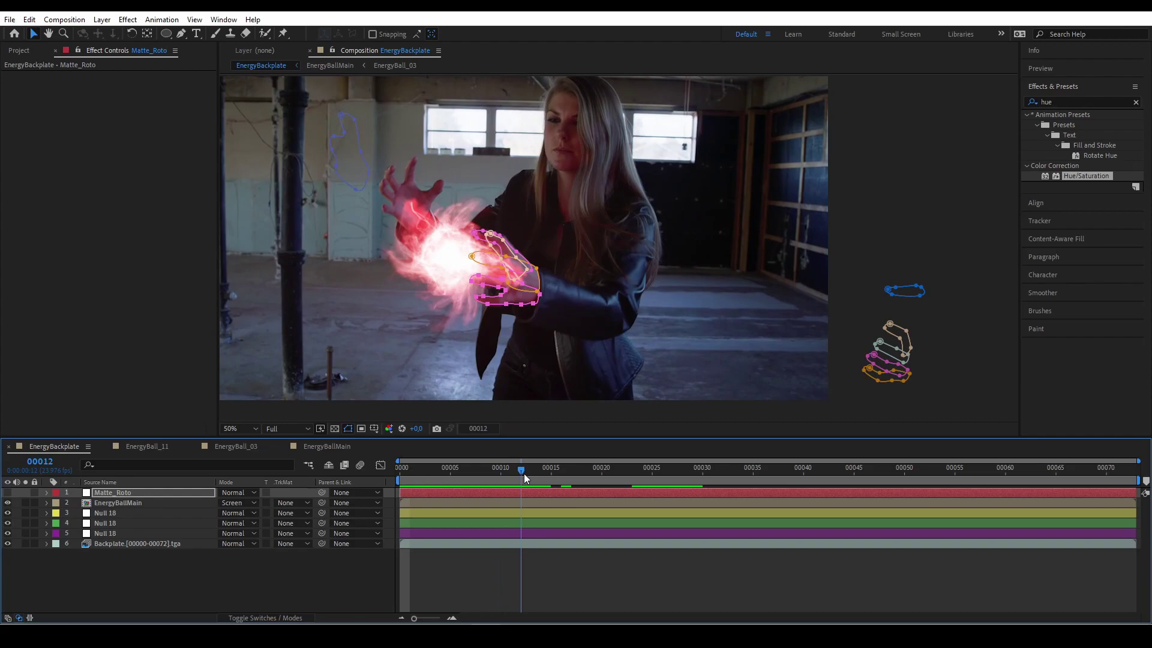
pyautogui.click(124, 502)
pyautogui.click(294, 502)
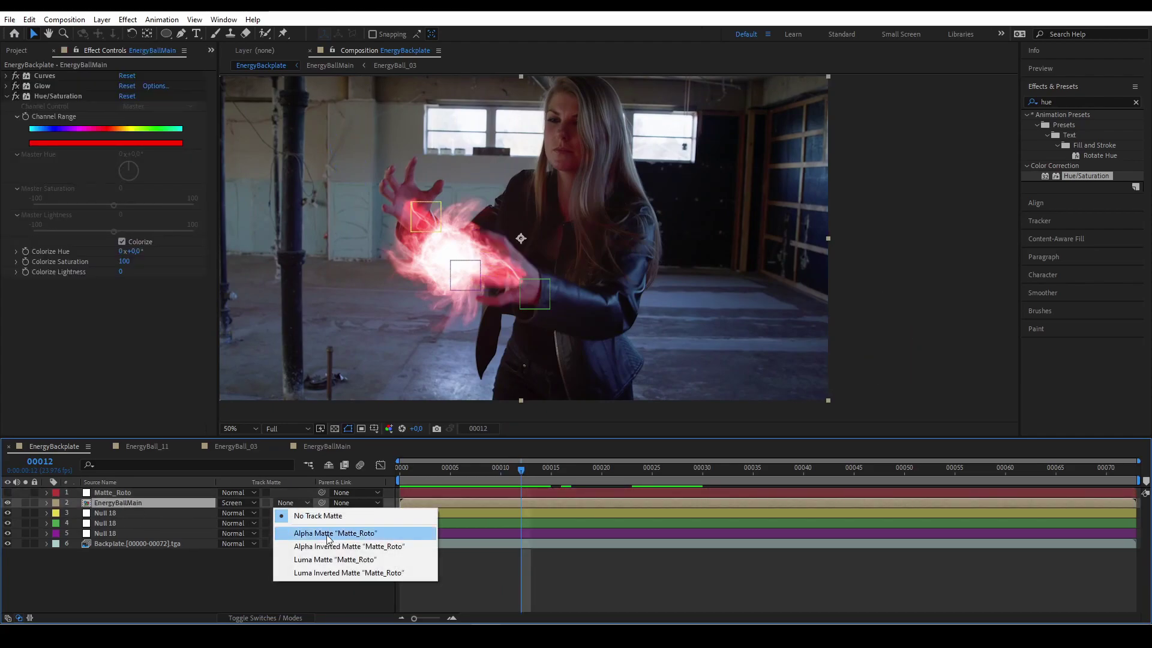
pyautogui.click(341, 573)
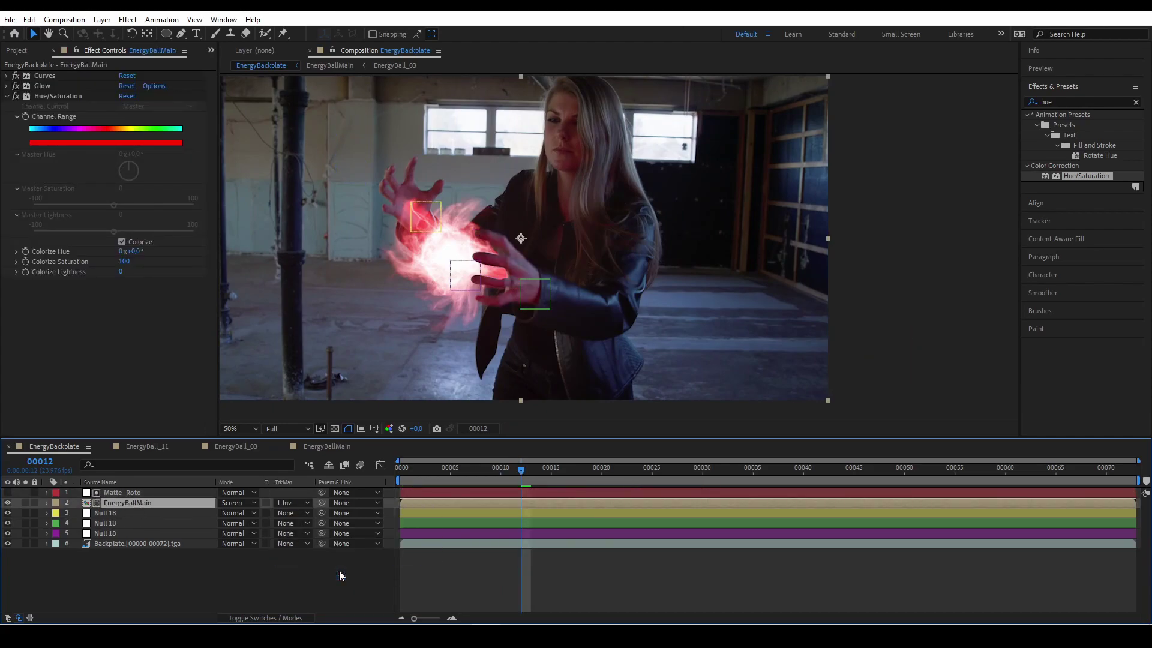
# Step: Soften the hand matte by adding Fast Box Blur to the Matte_Roto layer with a blur radius of 4
pyautogui.click(133, 493)
pyautogui.click(202, 500)
pyautogui.press('.')
pyautogui.moveTo(418, 298); pyautogui.dragTo(546, 315)
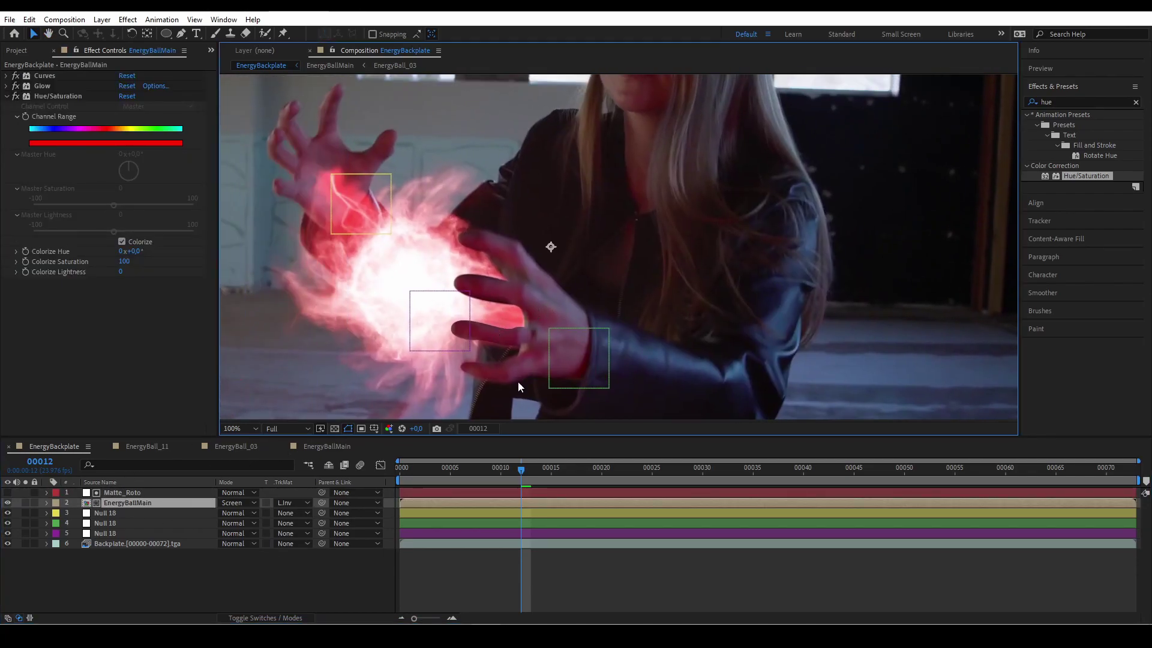
pyautogui.click(1063, 96)
pyautogui.write('fas')
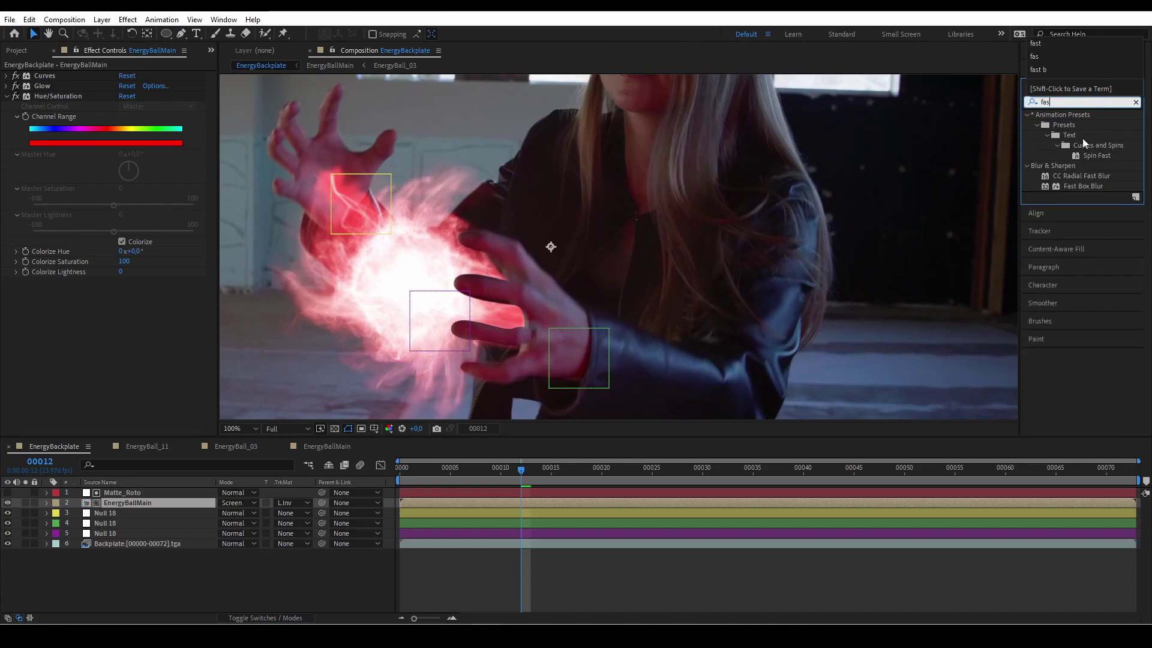
pyautogui.moveTo(1083, 186); pyautogui.dragTo(134, 490)
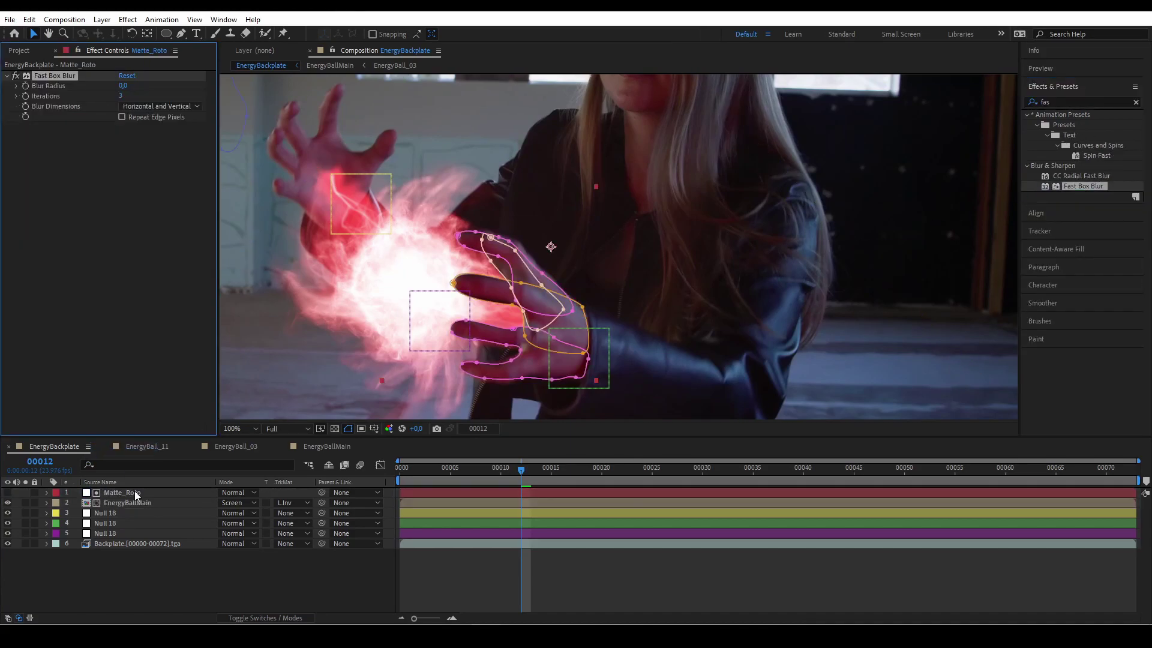
pyautogui.middleClick(307, 249)
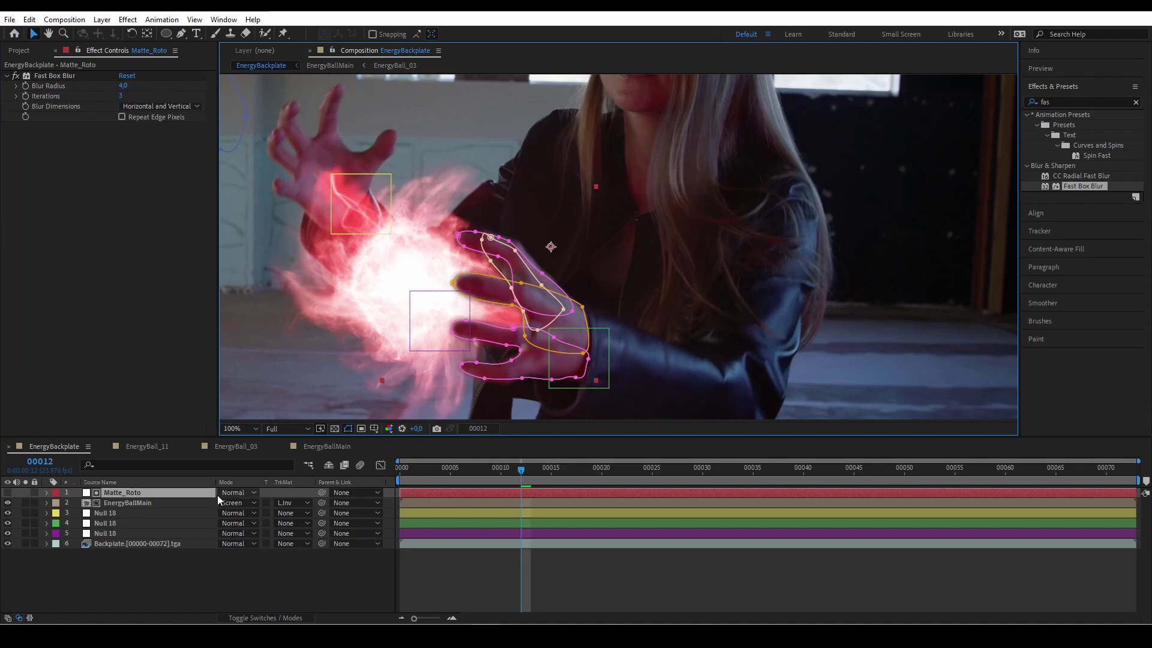
# Step: Hide the mask outlines and scrub from the start of the shot to frame 13 to check the softened hand matte
pyautogui.click(351, 429)
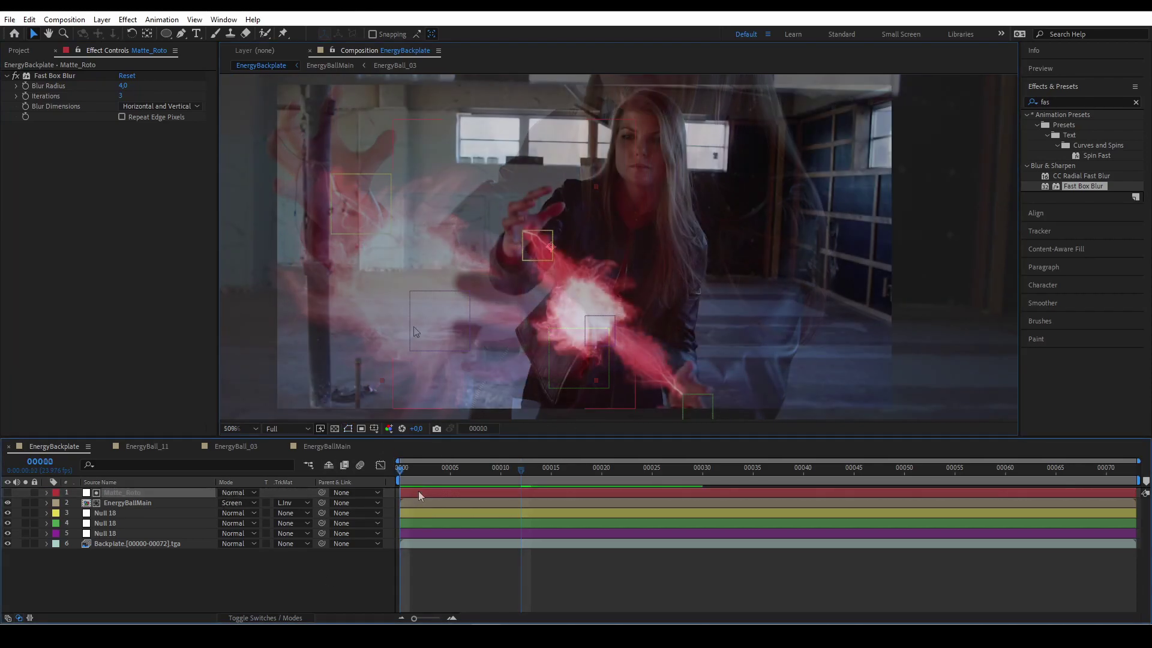
pyautogui.moveTo(407, 473); pyautogui.dragTo(528, 490)
pyautogui.press('.')
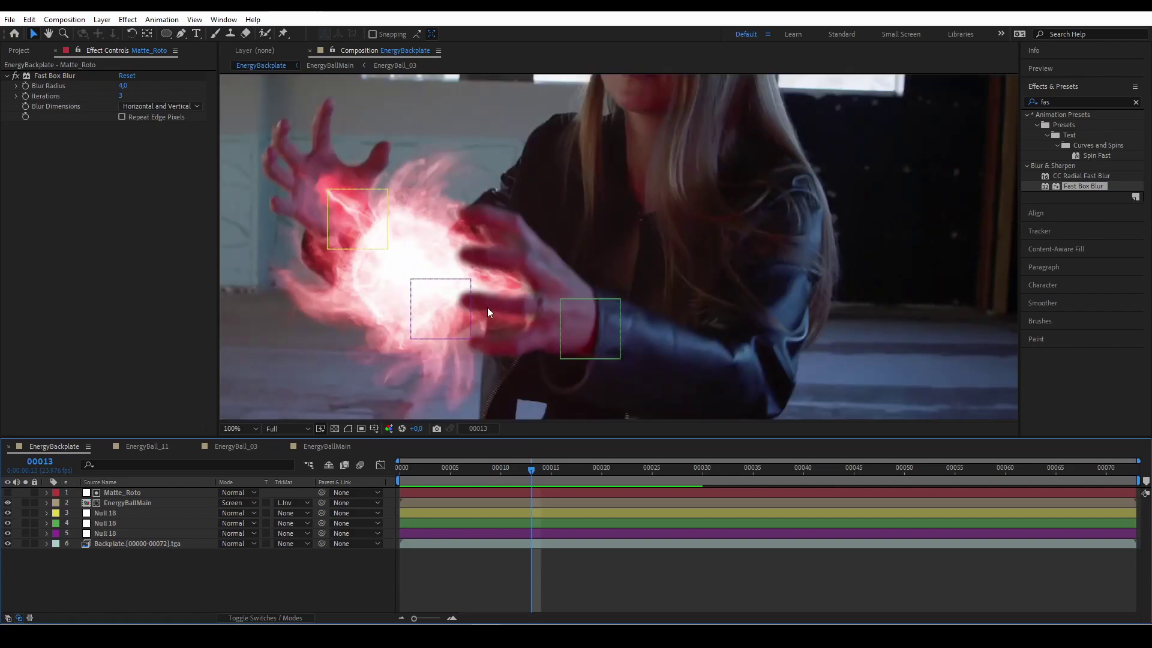
pyautogui.press(',')
# Step: Create a white solid named LightWrap at the composition size, 2048 x 1080 px
pyautogui.click(102, 19)
pyautogui.moveTo(114, 33)
pyautogui.click(355, 48)
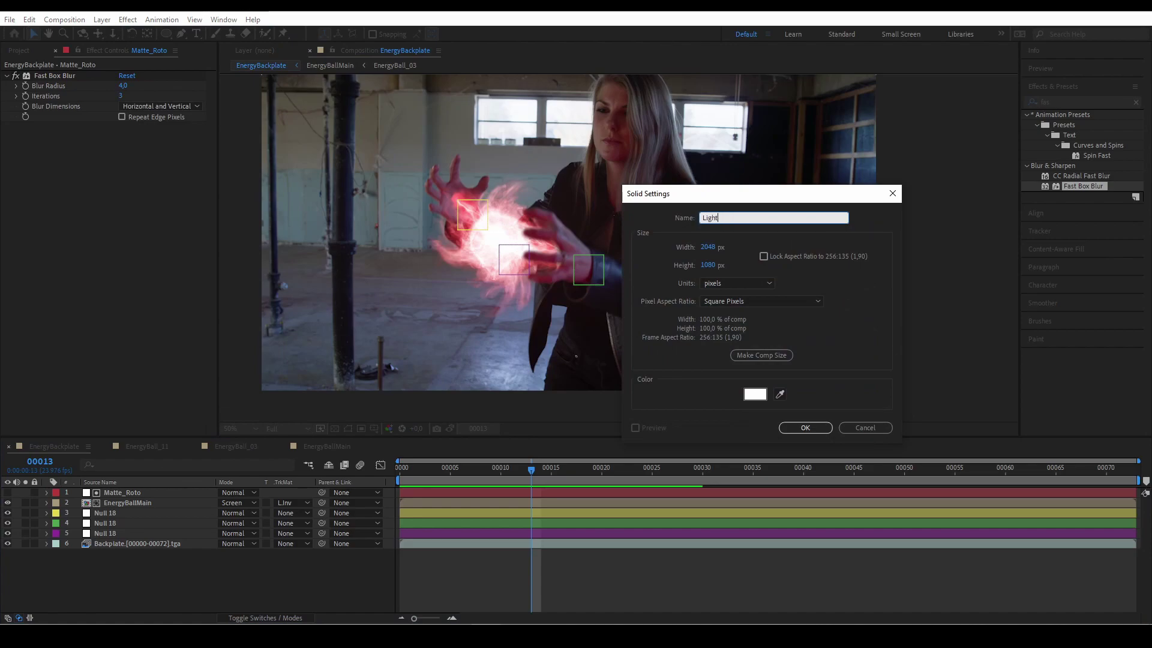
pyautogui.press('Return')
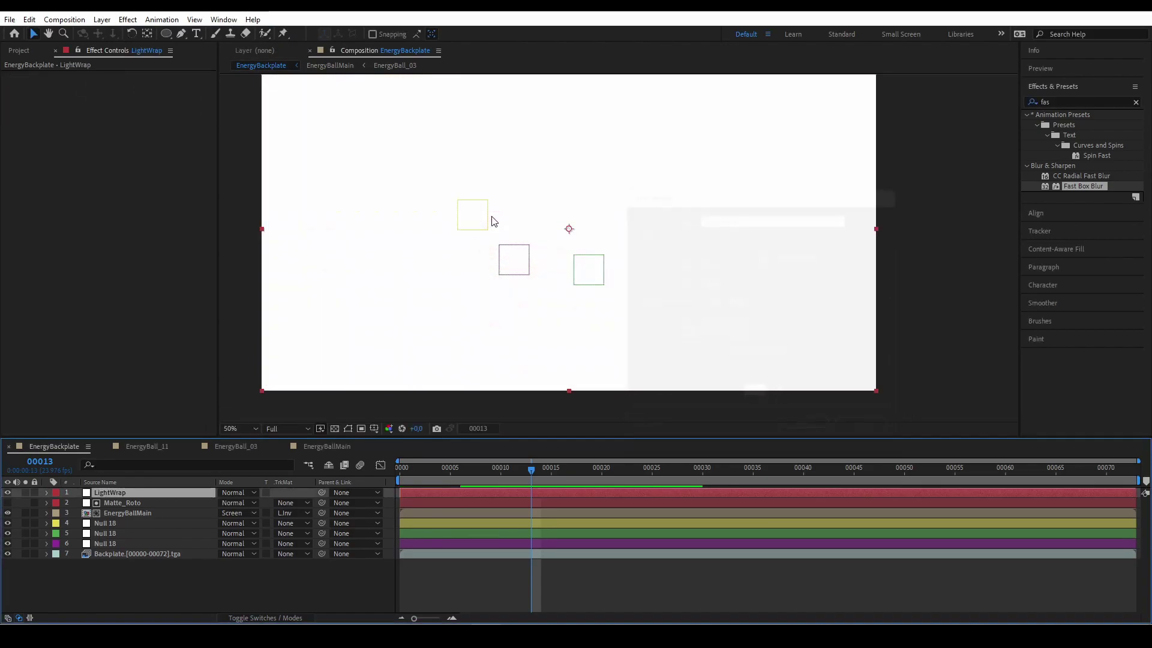
# Step: Add the Set Channels effect to LightWrap and choose EnergyBallMain for source layers 1 to 4
pyautogui.click(1057, 102)
pyautogui.write('set  cha')
pyautogui.moveTo(1083, 124); pyautogui.dragTo(150, 498)
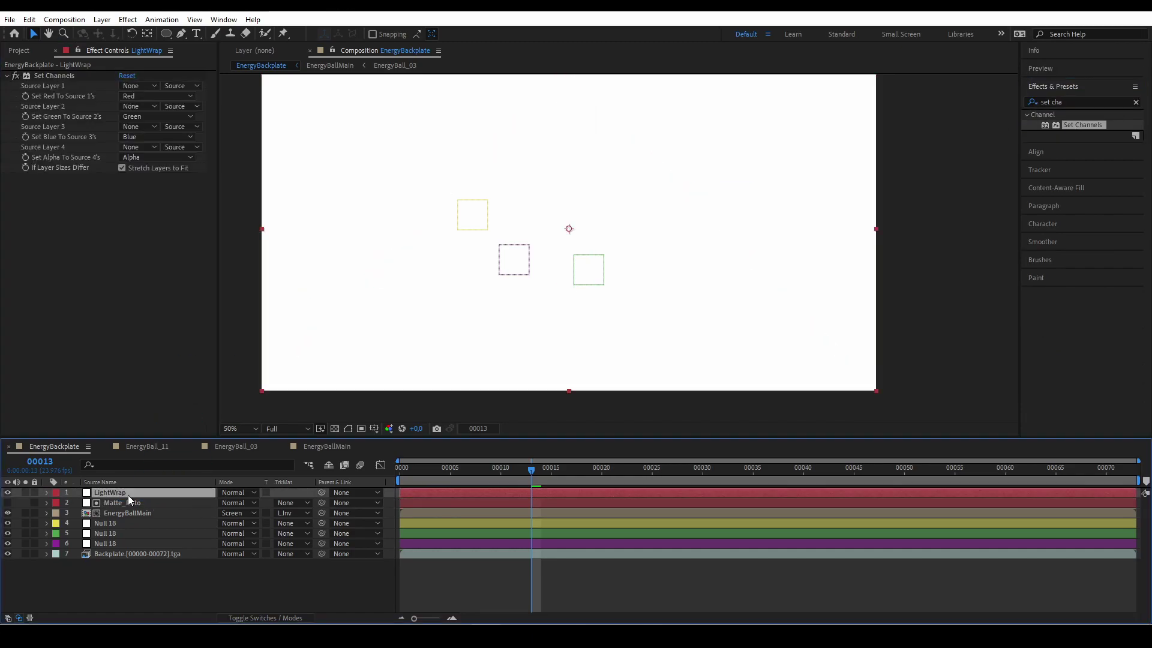
pyautogui.click(132, 86)
pyautogui.click(180, 143)
pyautogui.click(143, 106)
pyautogui.click(171, 163)
pyautogui.click(142, 126)
pyautogui.click(171, 183)
pyautogui.click(147, 147)
pyautogui.click(171, 204)
# Step: Set all four Set Channels sources to Effects & Masks and toggle LightWrap's solo to compare the result
pyautogui.click(175, 86)
pyautogui.click(186, 126)
pyautogui.click(180, 106)
pyautogui.click(187, 146)
pyautogui.click(182, 127)
pyautogui.click(187, 166)
pyautogui.click(182, 147)
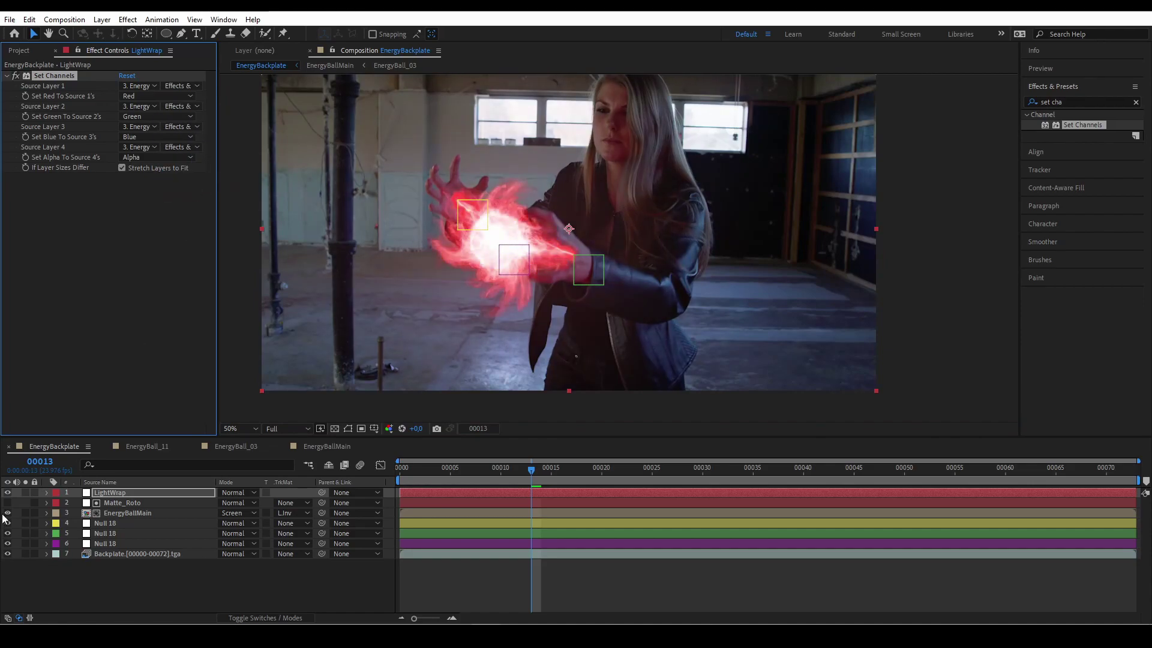
pyautogui.click(26, 491)
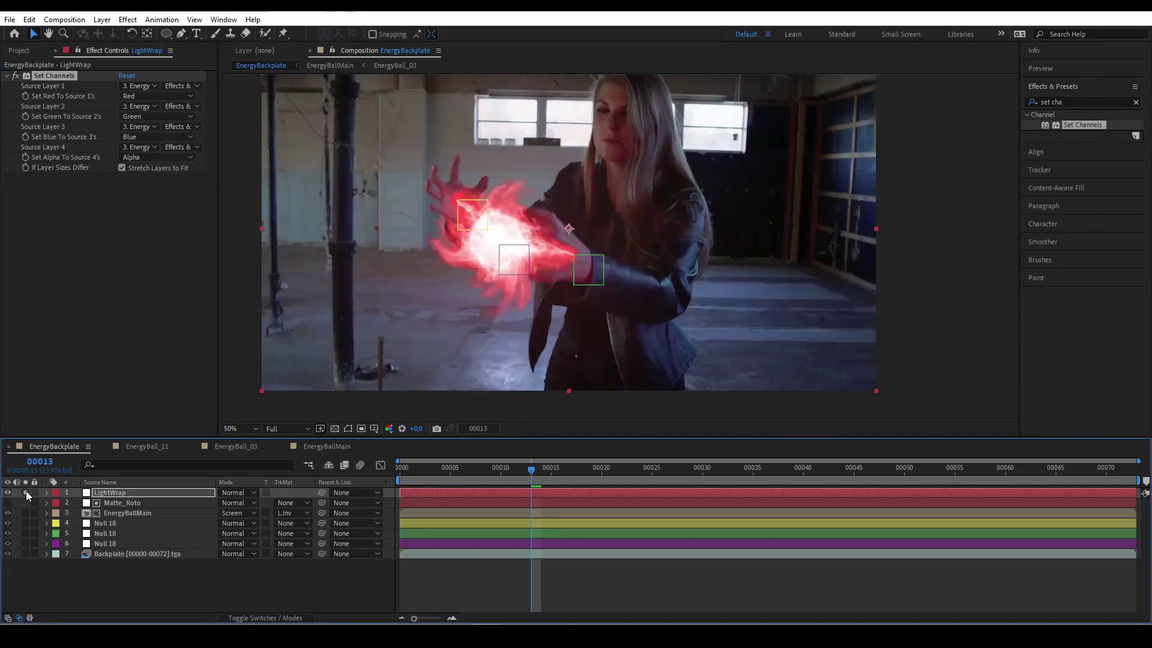
pyautogui.click(26, 492)
pyautogui.click(26, 492)
pyautogui.click(26, 492)
# Step: Add Set Matte after Set Channels on LightWrap, taking the matte from Matte_Roto with Effects & Masks and Invert Matte on
pyautogui.click(1073, 102)
pyautogui.write('matte')
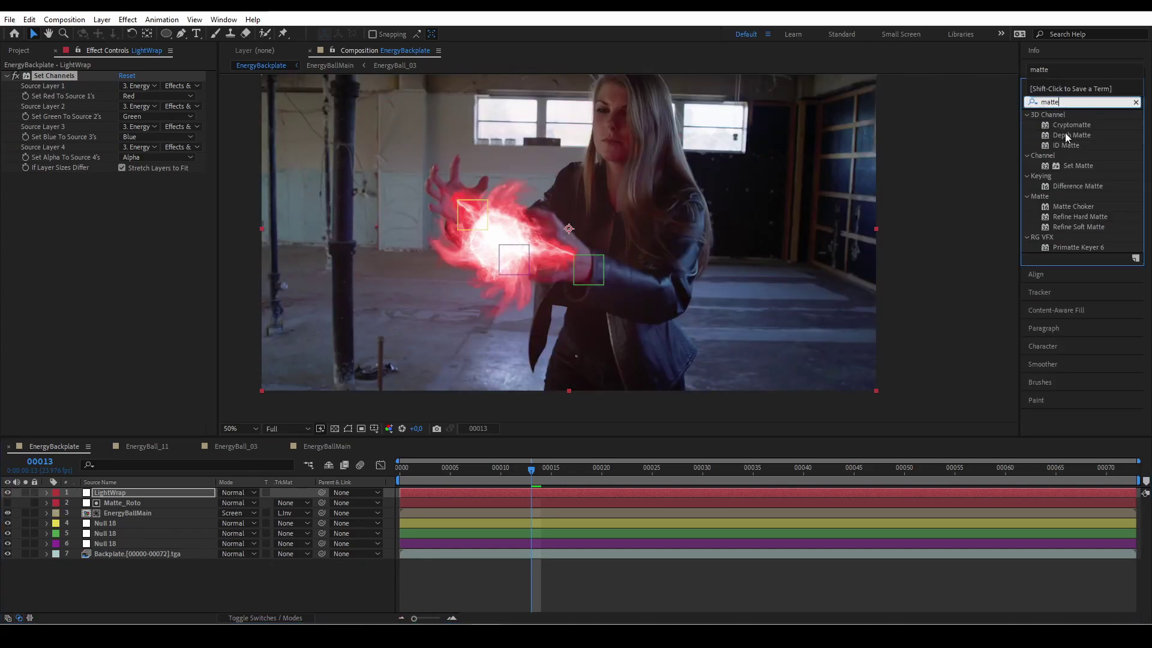
pyautogui.moveTo(1082, 165); pyautogui.dragTo(65, 200)
pyautogui.click(137, 188)
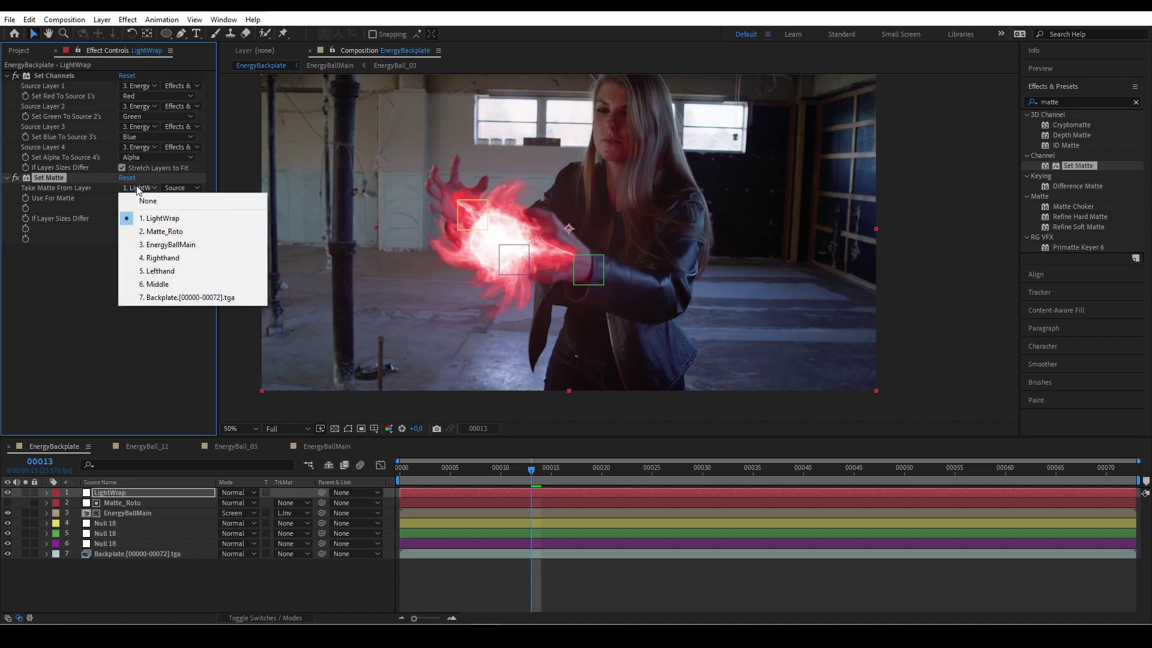
pyautogui.click(184, 231)
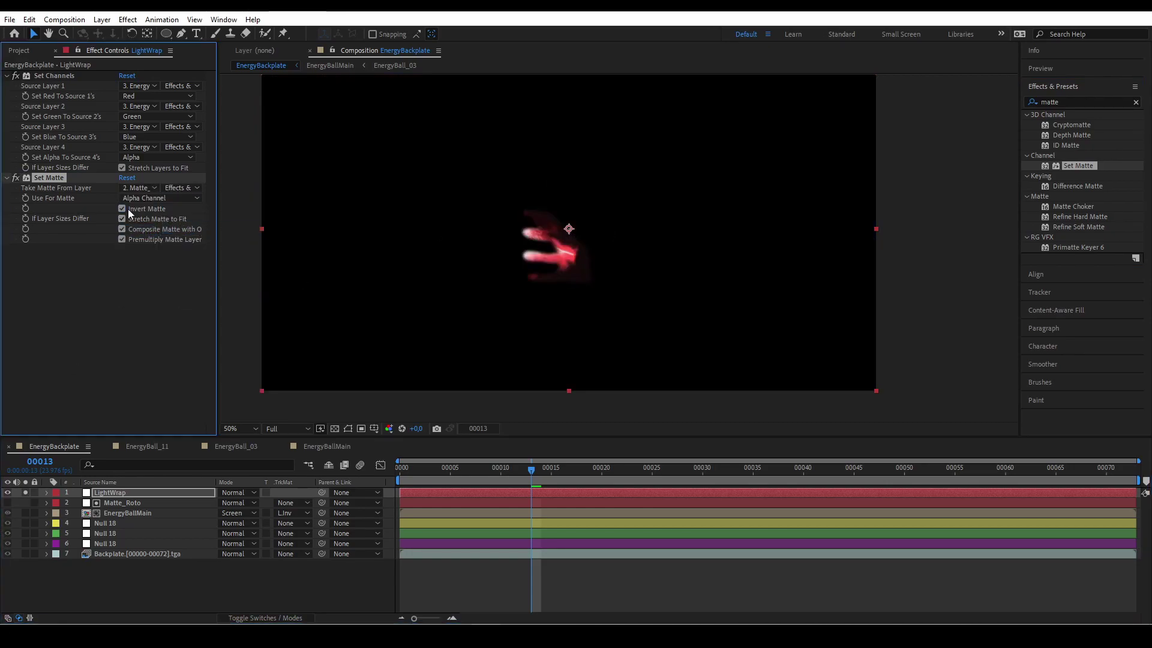
pyautogui.click(128, 209)
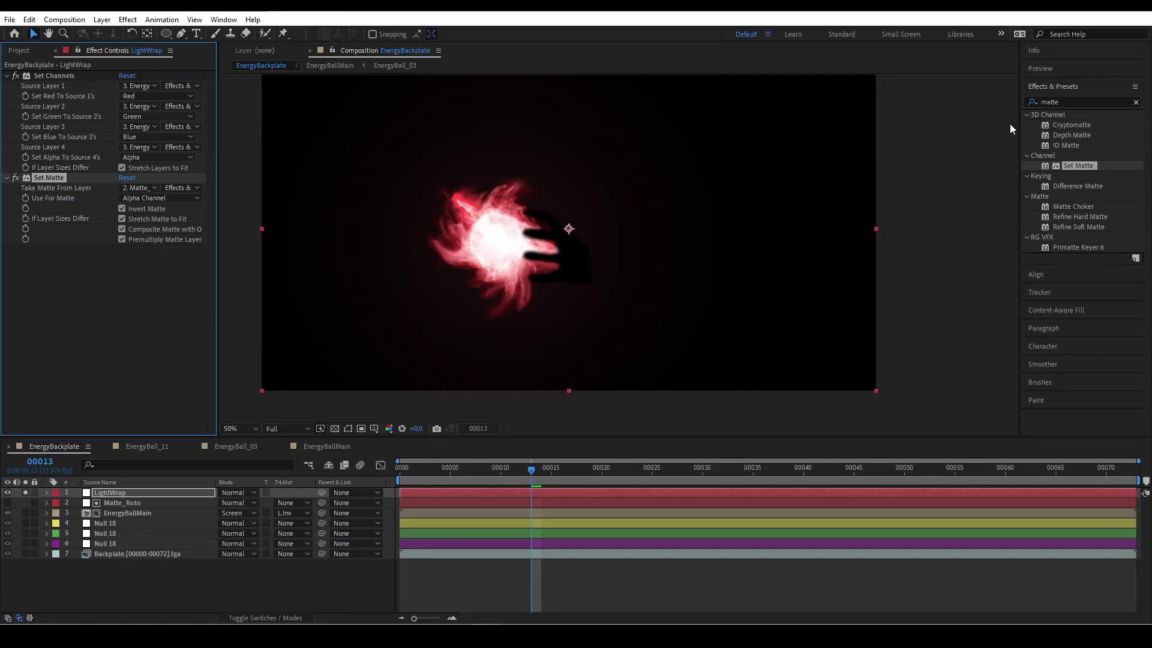
# Step: Add Fast Box Blur after Set Matte on LightWrap with a blur radius of 10
pyautogui.click(1067, 99)
pyautogui.write('fas')
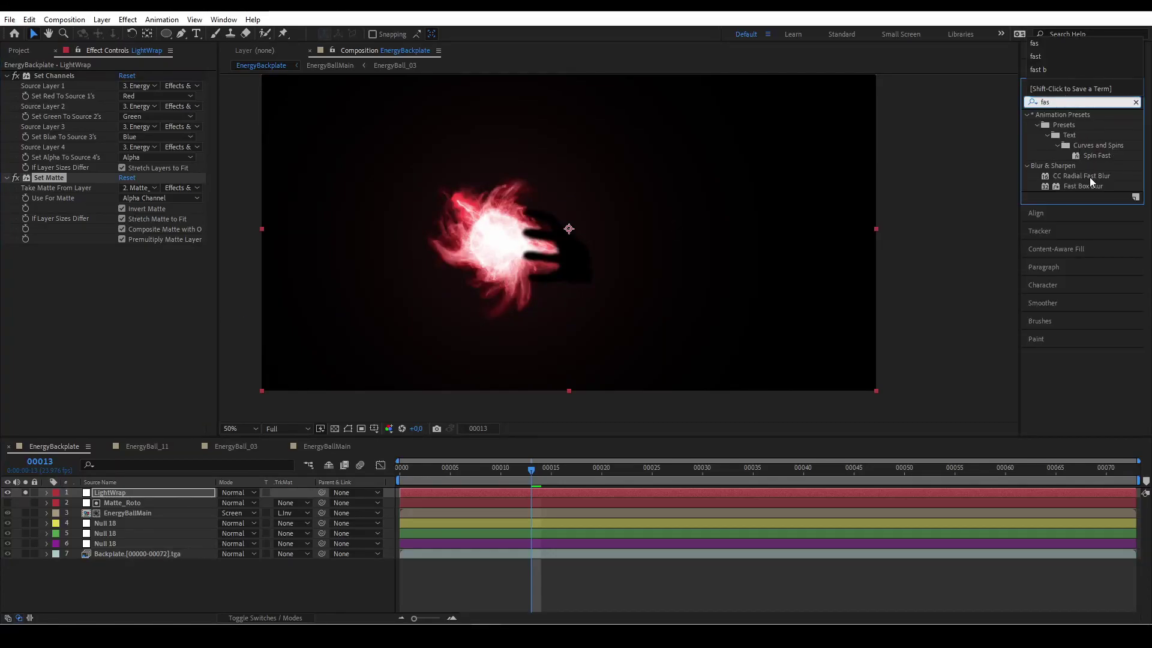
pyautogui.moveTo(1086, 187); pyautogui.dragTo(118, 301)
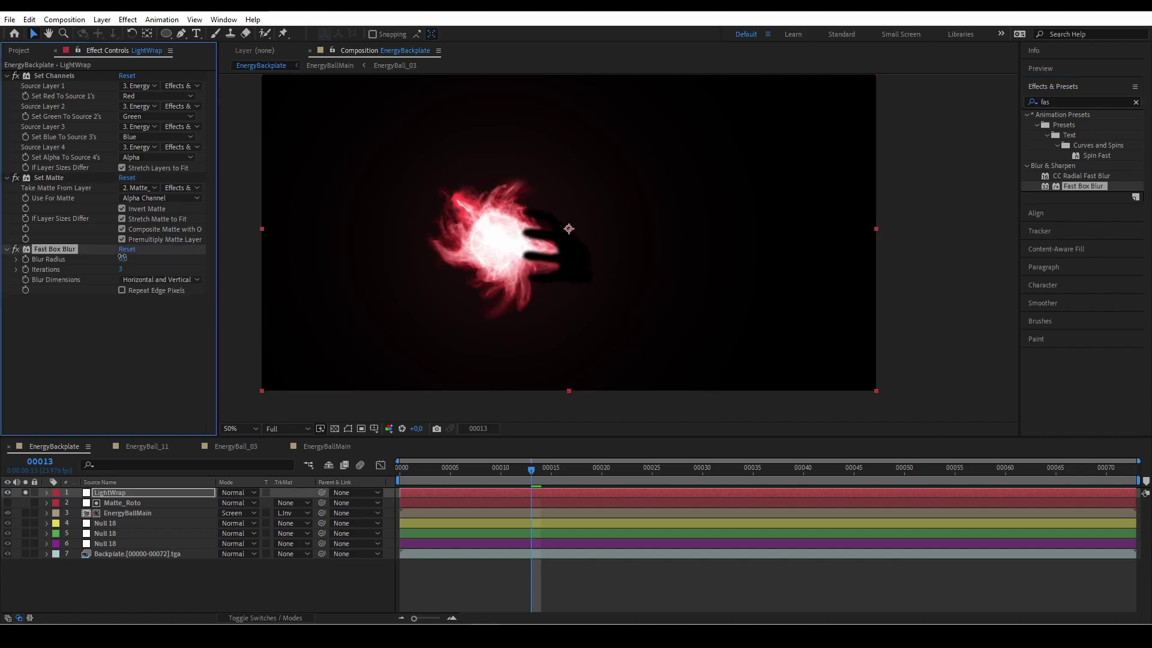
pyautogui.write('10')
pyautogui.click(155, 366)
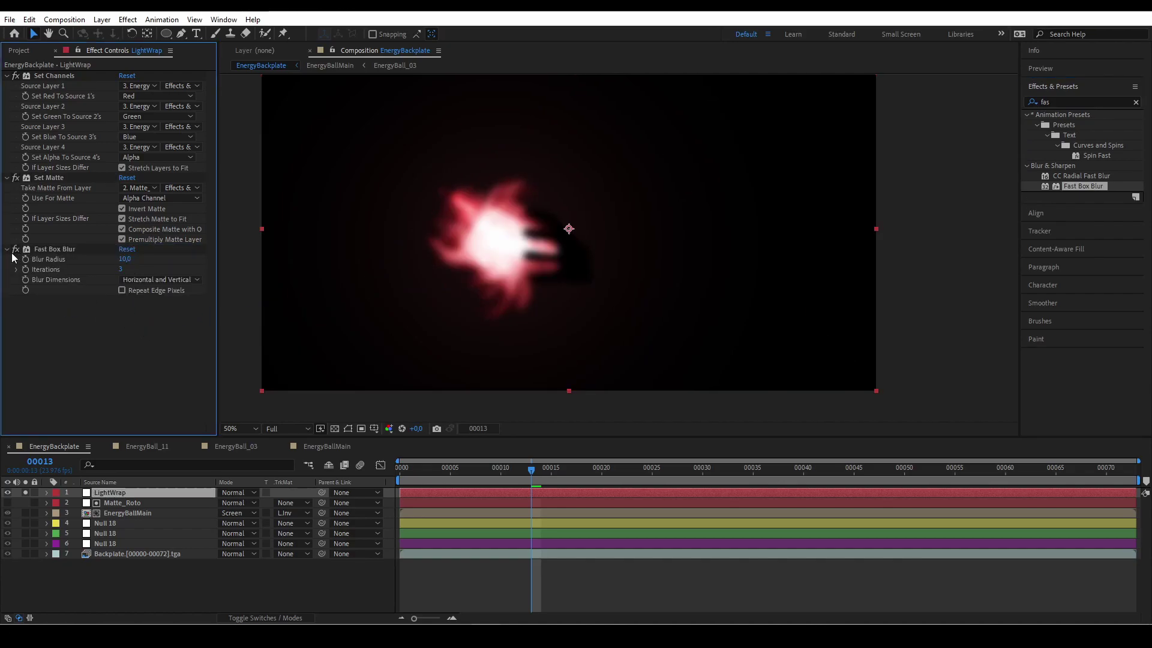
# Step: Duplicate Set Matte, move the copy below Fast Box Blur with Invert Matte off, and compare LightWrap soloed and unsoloed
pyautogui.click(48, 178)
pyautogui.hotkey('ctrl', 'd')
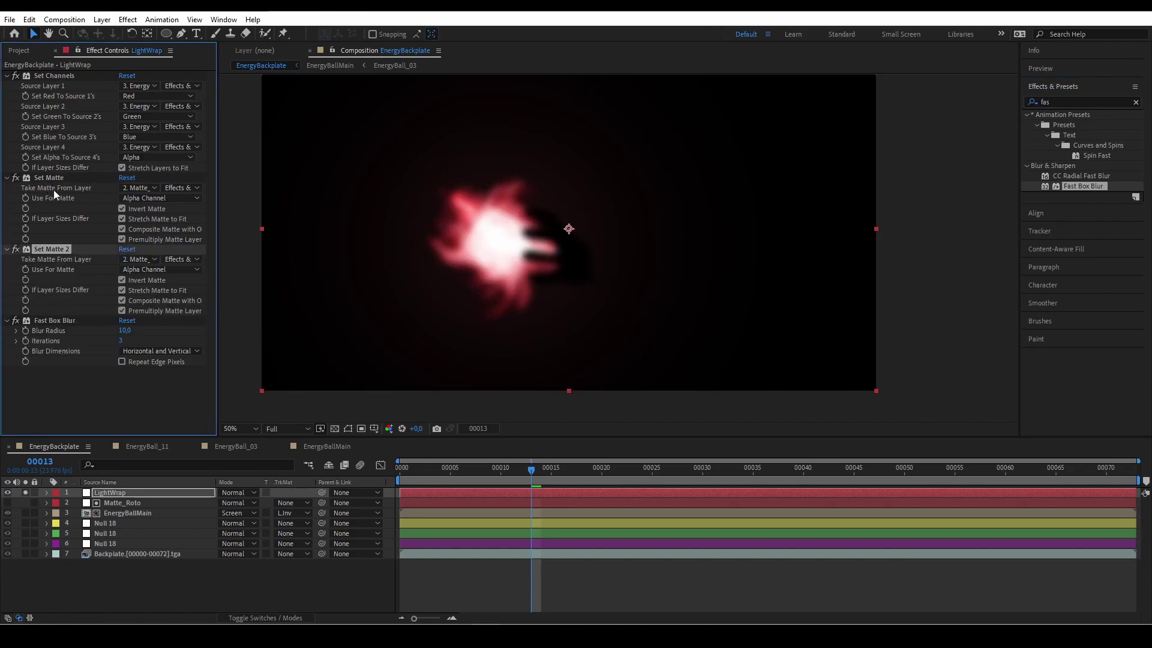
pyautogui.moveTo(49, 249); pyautogui.dragTo(54, 363)
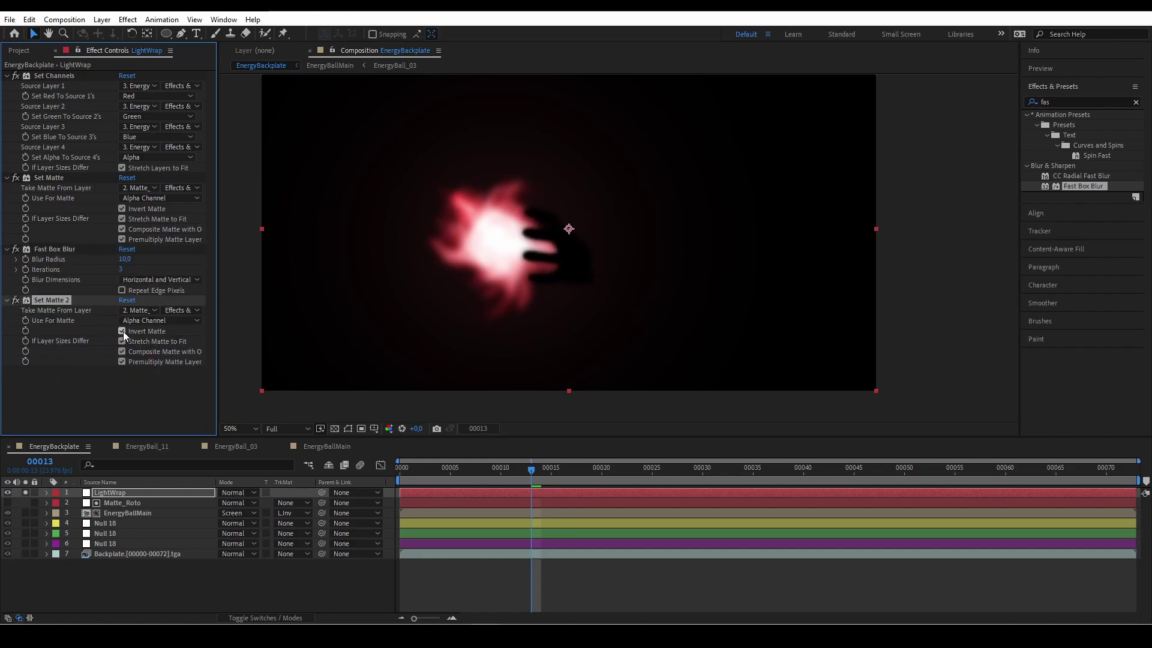
pyautogui.click(123, 331)
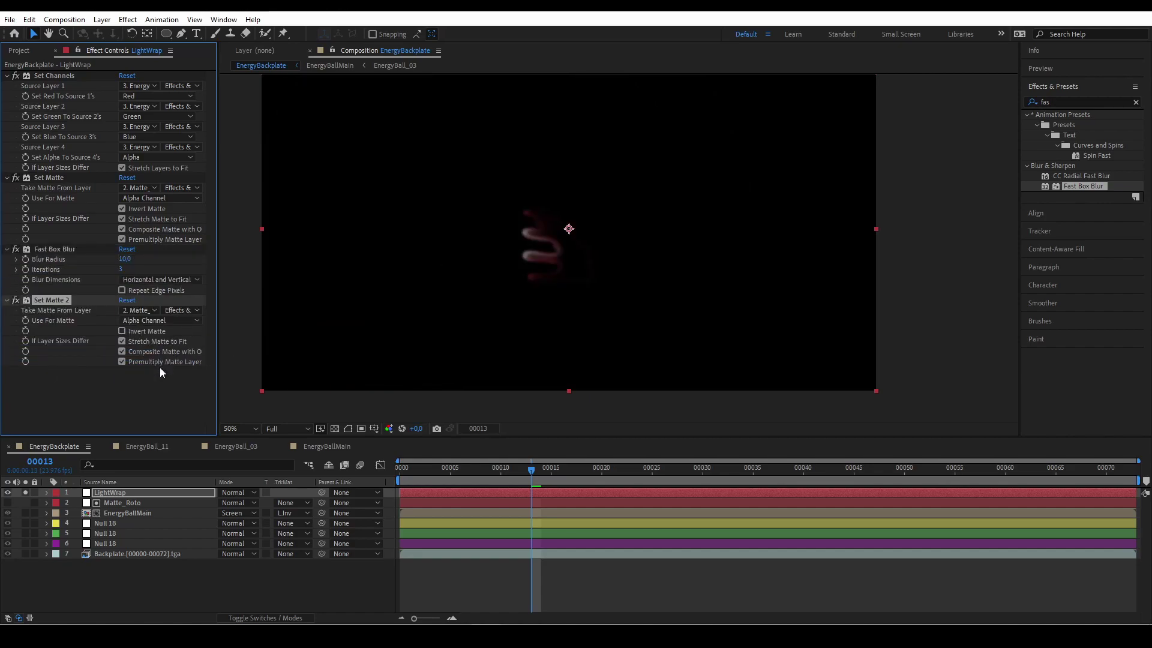
pyautogui.click(25, 491)
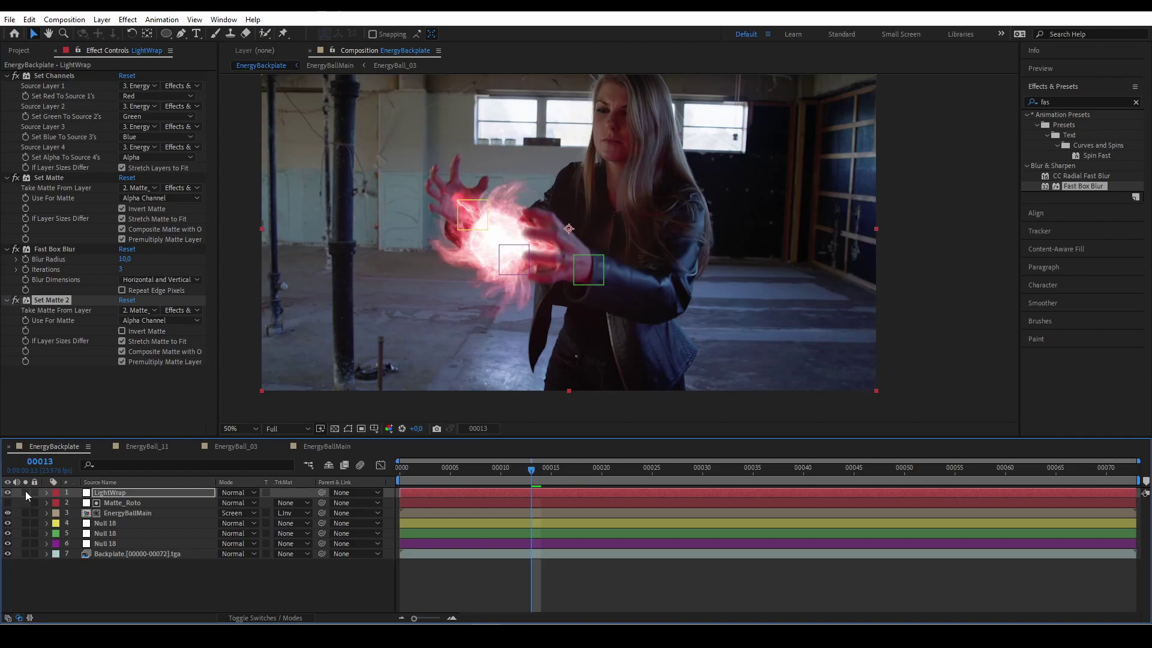
pyautogui.click(25, 491)
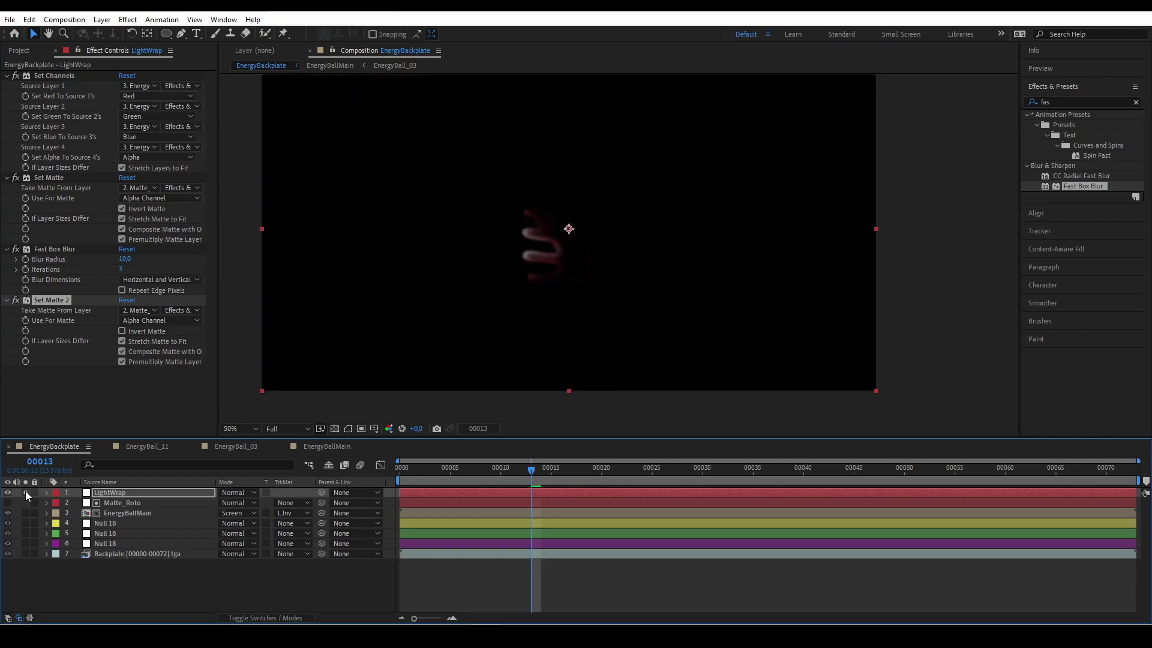
pyautogui.click(26, 491)
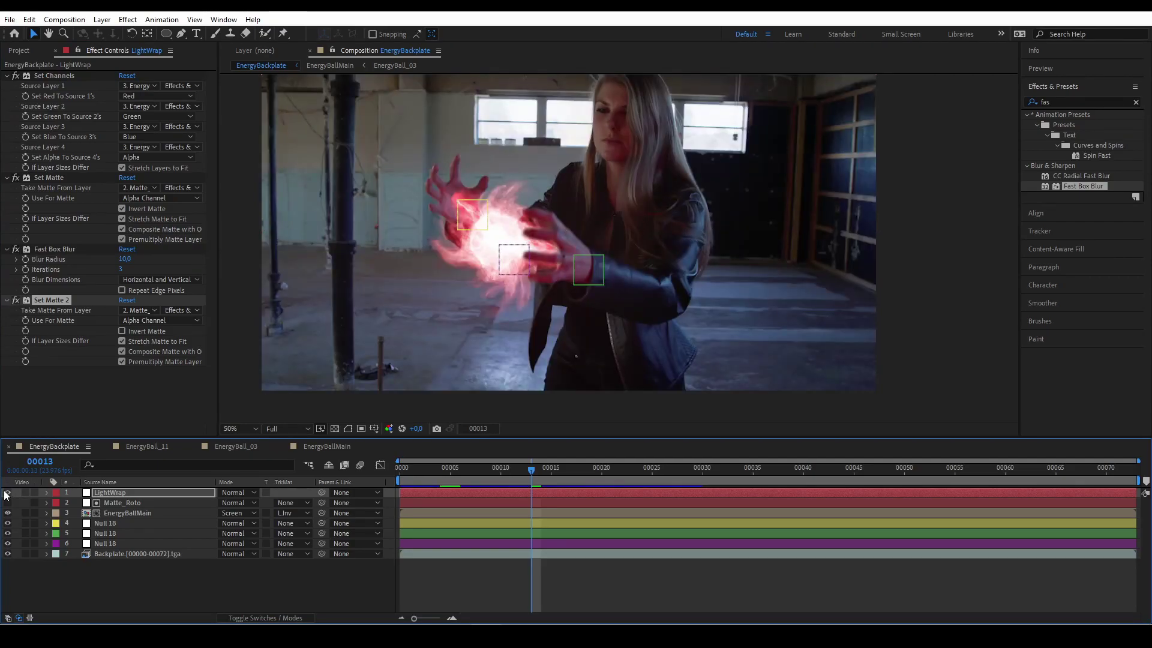
# Step: Set LightWrap's blending mode to Screen and toggle the layer's visibility to check the light on the fingers
pyautogui.click(236, 493)
pyautogui.click(325, 249)
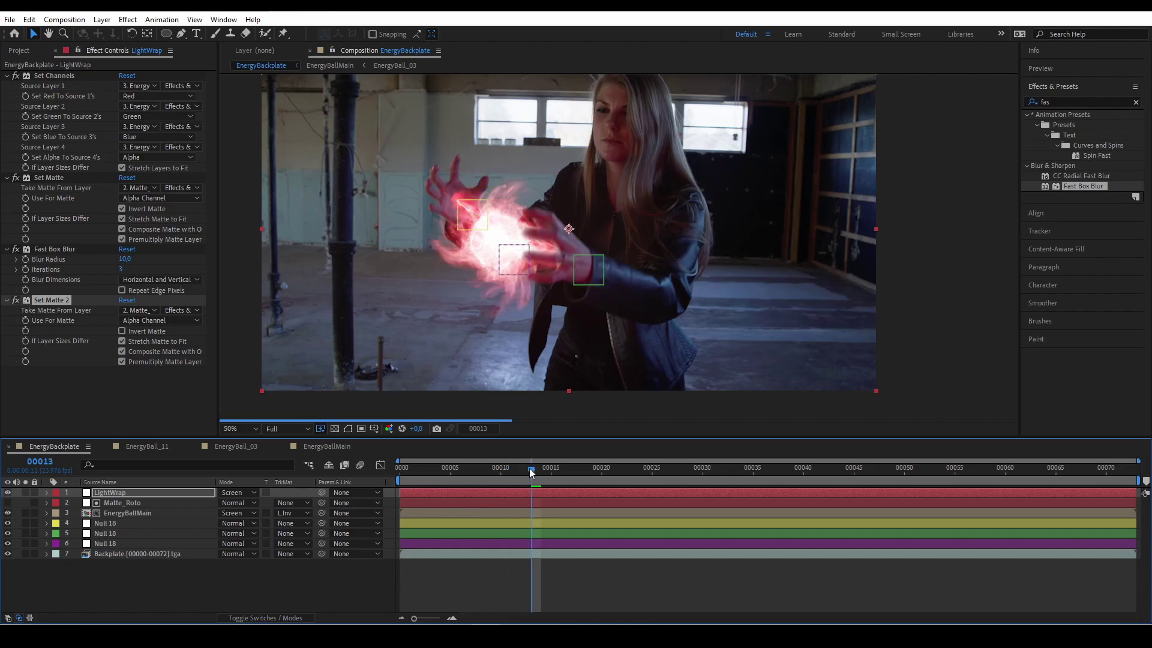
pyautogui.click(7, 493)
pyautogui.click(8, 493)
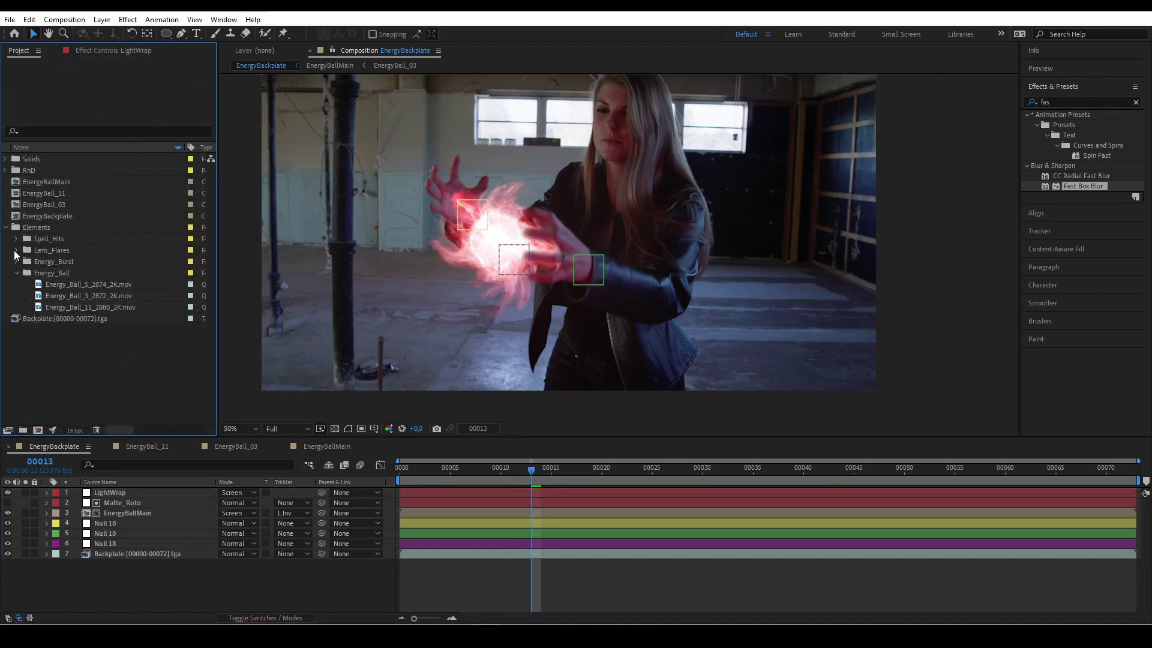
# Step: Add Icon_45_2926_2K.mov and Icon_43_2924_2K.mov from Lens_Flares above LightWrap and slide both clips to start before frame 0
pyautogui.click(17, 250)
pyautogui.click(92, 262)
pyautogui.keyDown('shift'); pyautogui.click(94, 271); pyautogui.keyUp('shift')
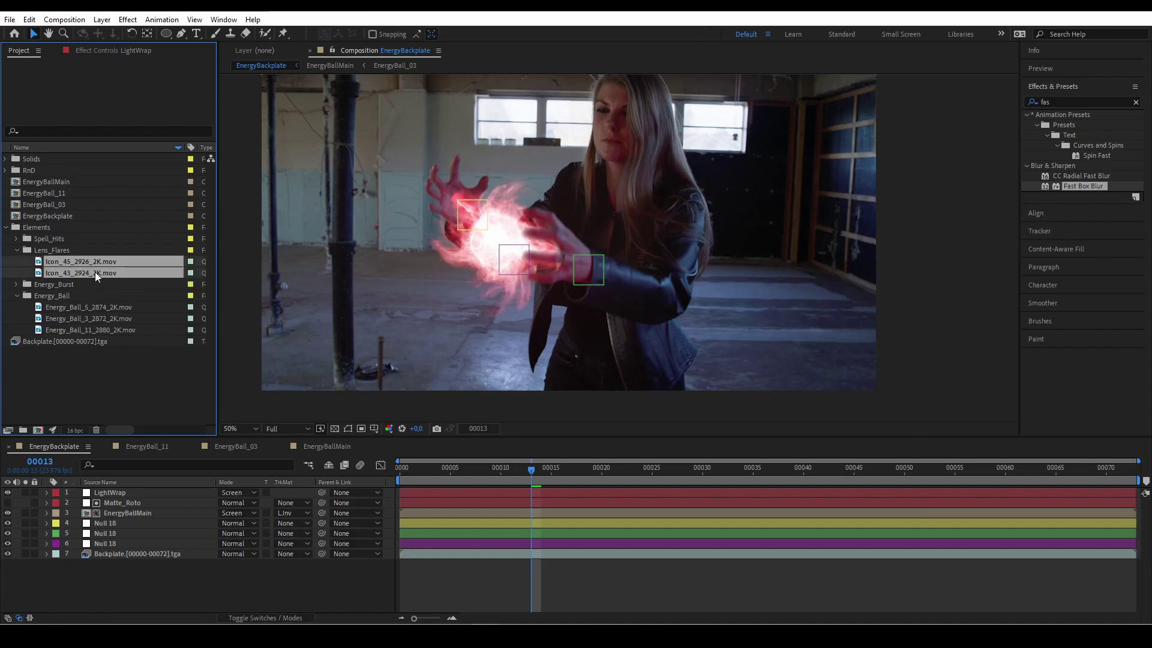
pyautogui.moveTo(95, 272); pyautogui.dragTo(134, 490)
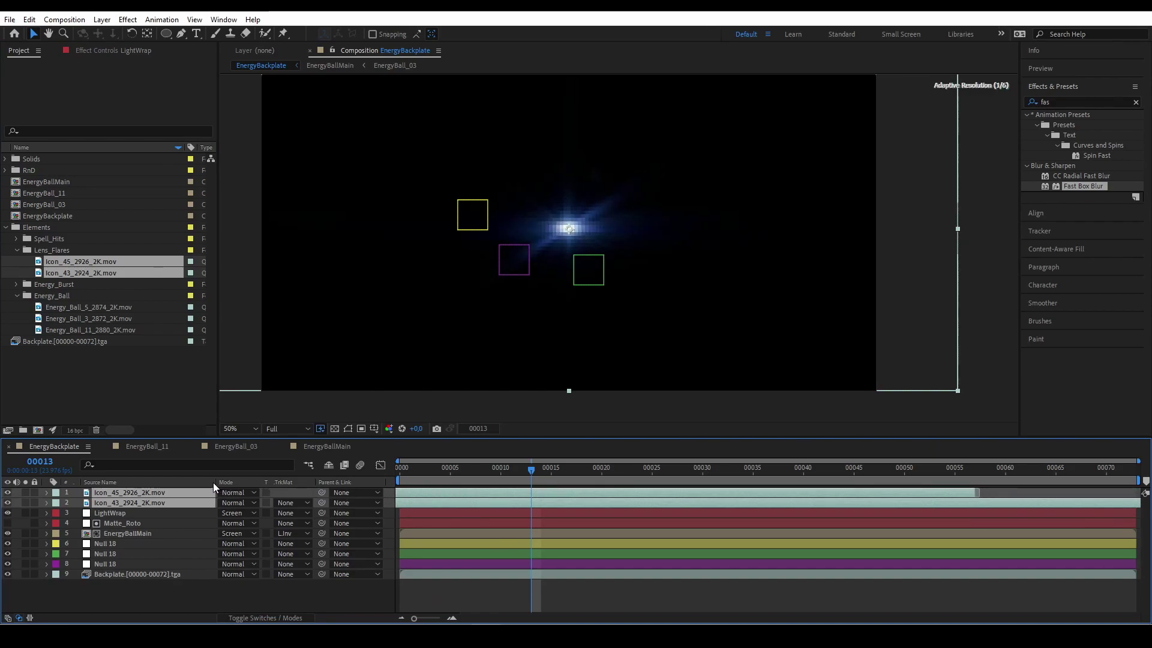
pyautogui.press('Home')
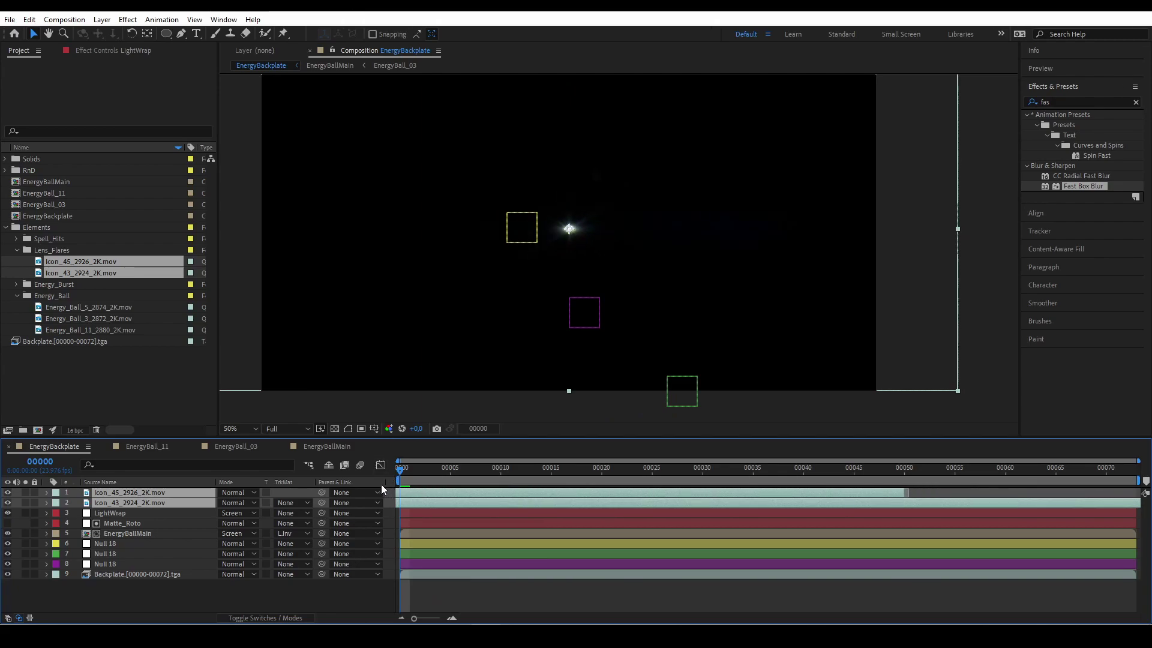
pyautogui.moveTo(391, 484); pyautogui.dragTo(384, 485)
# Step: Set both flare layers to Screen and place Icon_45 on the raised hand and Icon_43 on the lower hand at frame 0
pyautogui.click(133, 492)
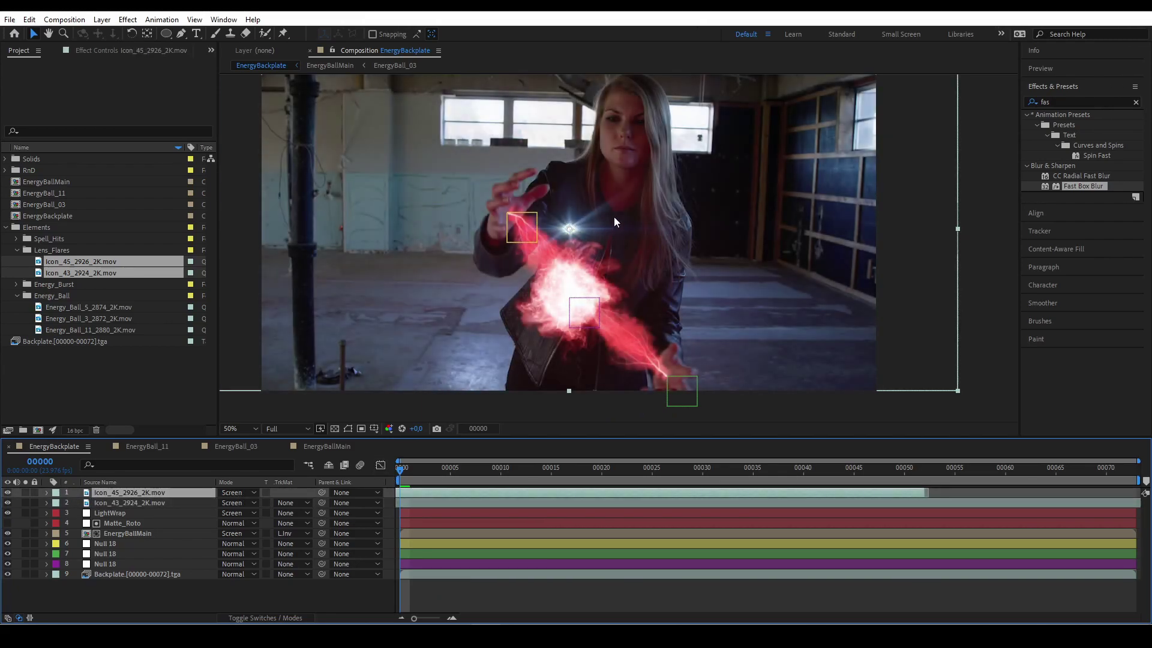
pyautogui.moveTo(620, 223); pyautogui.dragTo(561, 208)
pyautogui.click(690, 372)
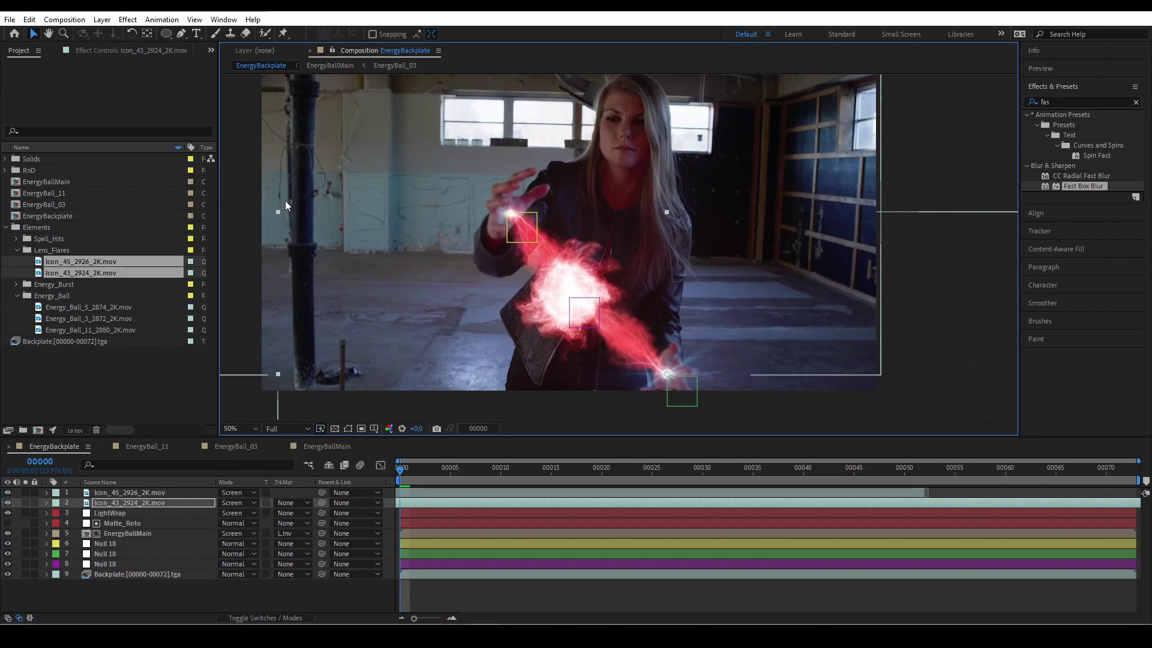
# Step: Duplicate the lower hand's Icon_43 flare onto the energy ball's centre, rotate the copy and scale it to 163.3 by 189.0%
pyautogui.press(',')
pyautogui.press('.')
pyautogui.click(147, 502)
pyautogui.press('s')
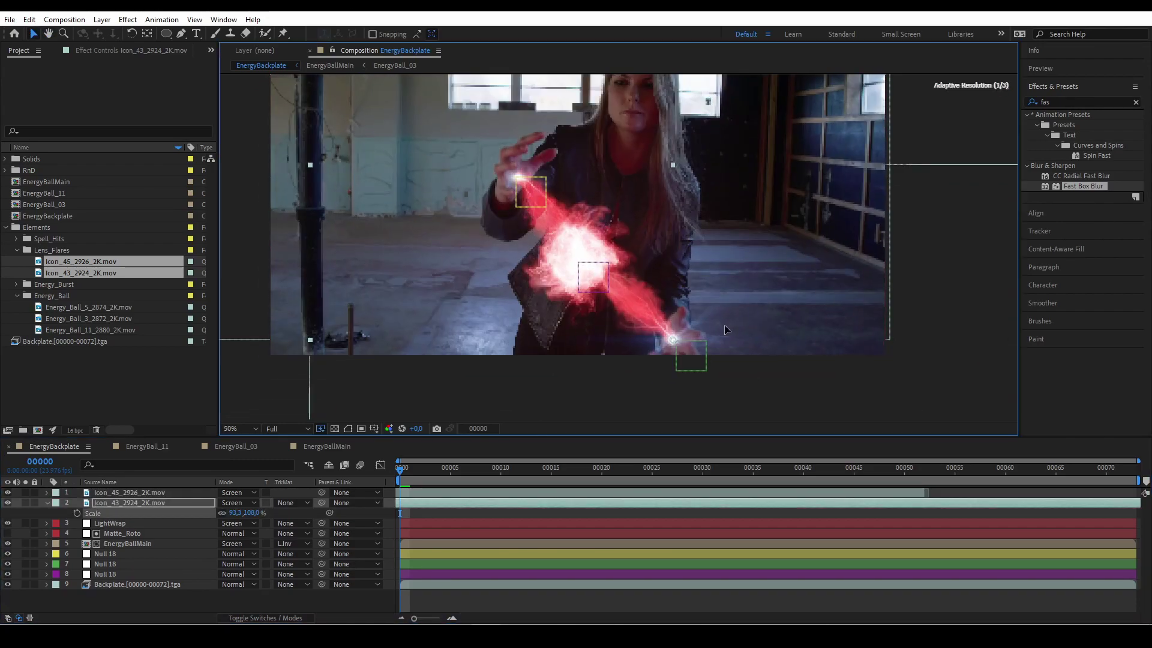
pyautogui.hotkey('ctrl', 'd')
pyautogui.press('r')
pyautogui.moveTo(244, 513); pyautogui.dragTo(277, 512)
pyautogui.press('s')
# Step: Parent the Icon_45 flare to Righthand, the lower-hand Icon_43 flare to Lefthand and the central flare to Middle
pyautogui.click(162, 524)
pyautogui.click(356, 523)
pyautogui.click(141, 481)
pyautogui.click(356, 524)
pyautogui.click(378, 485)
pyautogui.click(354, 502)
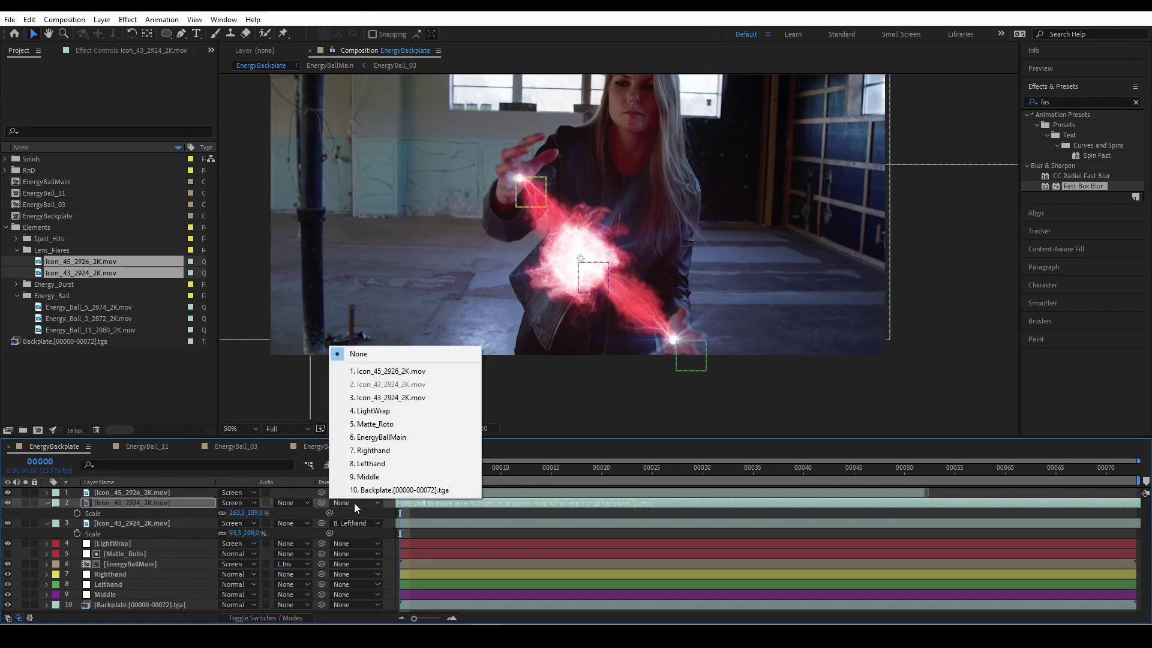
pyautogui.click(366, 478)
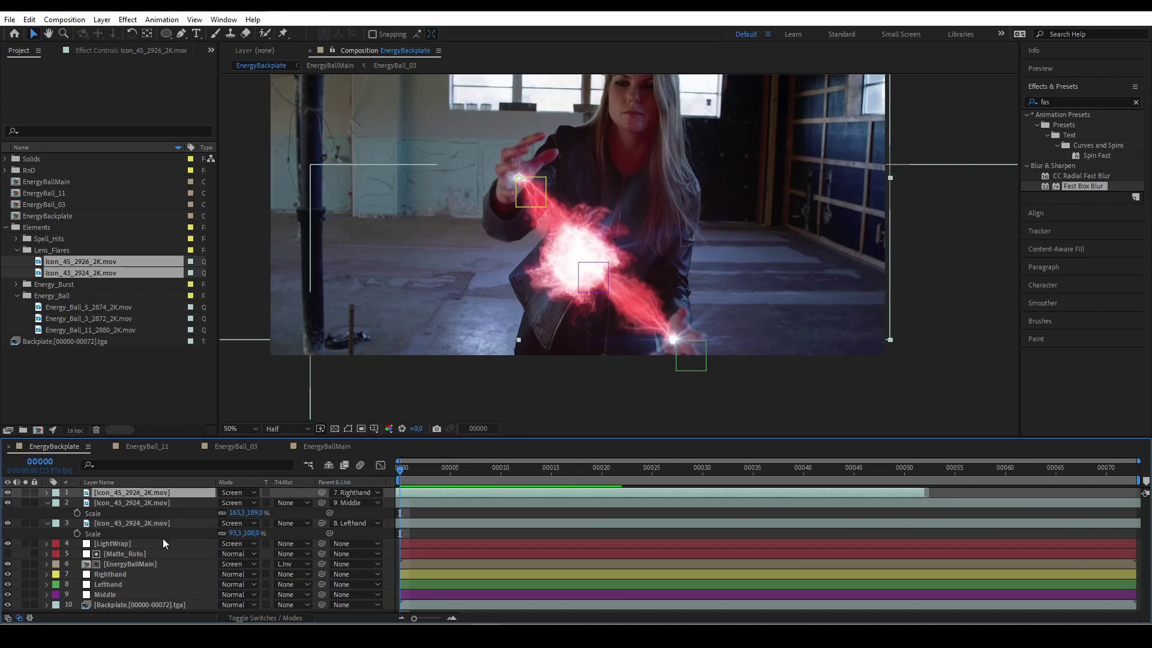
# Step: Draw small circular masks around the lower-hand and raised-hand flares, feathering the lower-hand mask by 29 pixels
pyautogui.click(151, 524)
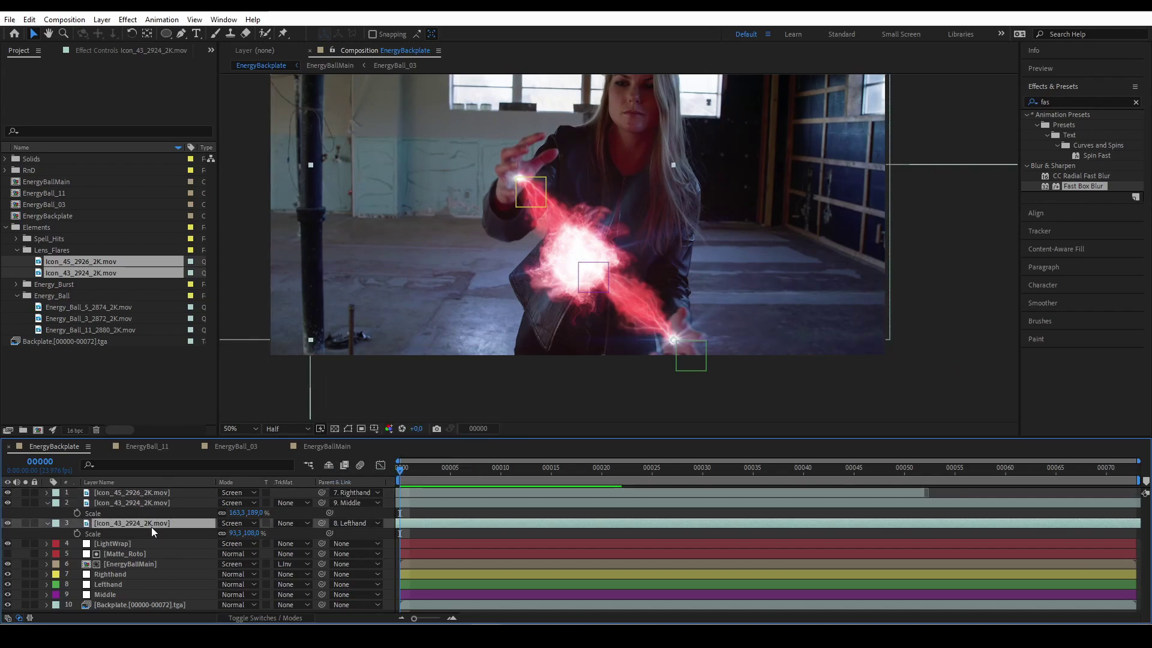
pyautogui.click(167, 34)
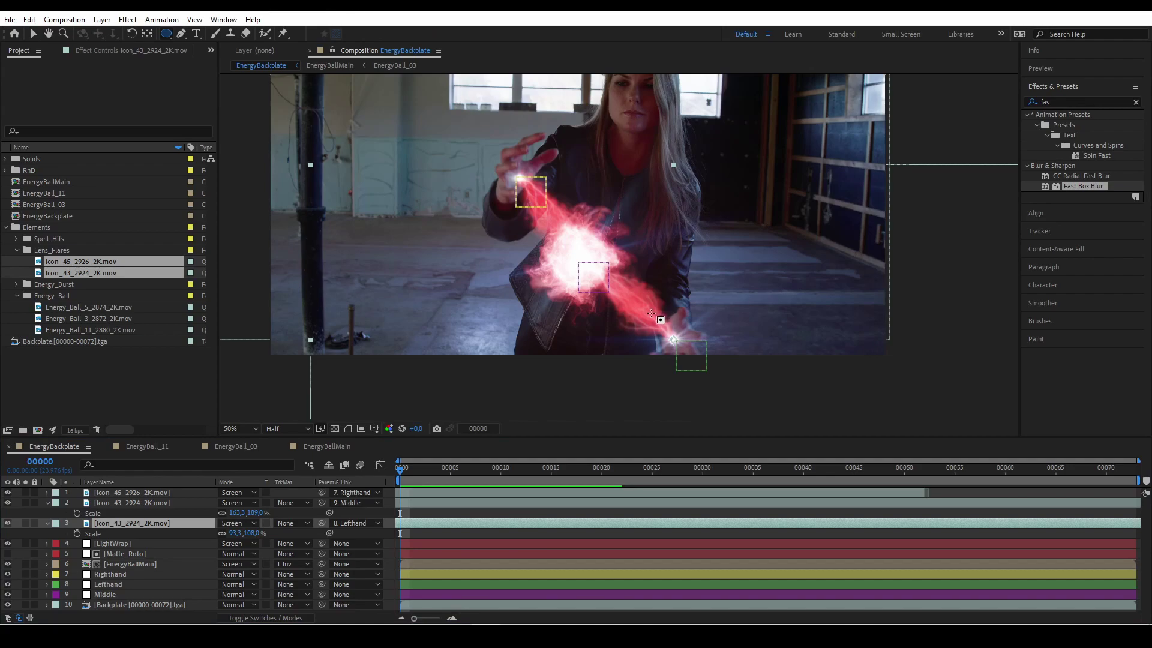
pyautogui.moveTo(651, 313); pyautogui.dragTo(695, 358)
pyautogui.press('f')
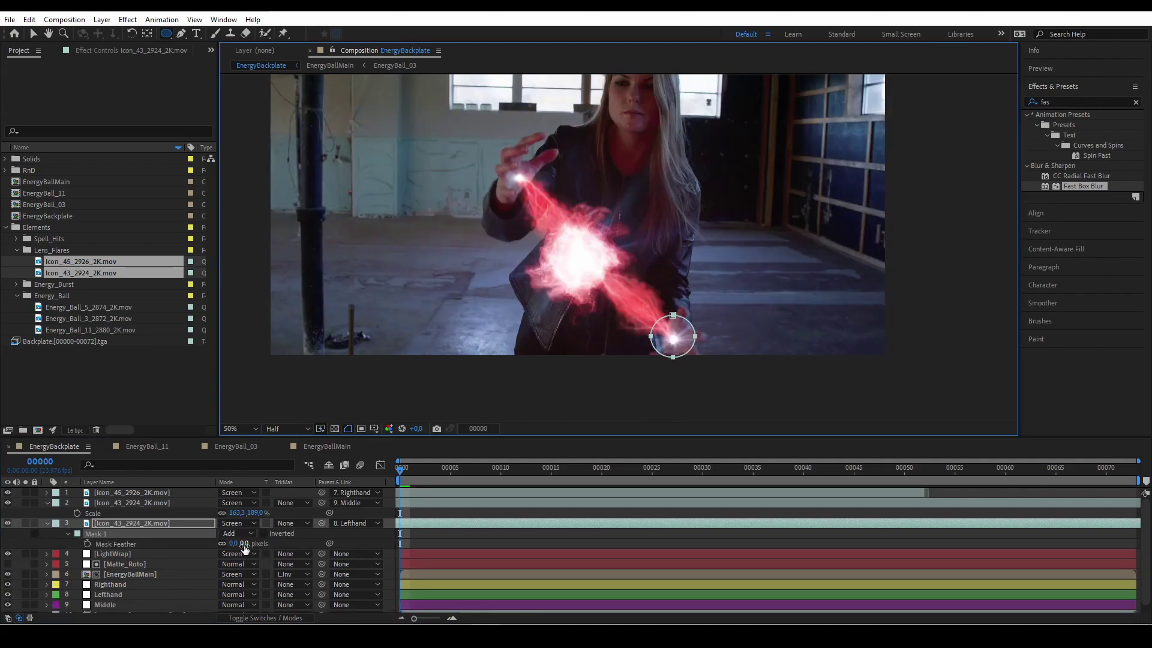
pyautogui.click(132, 495)
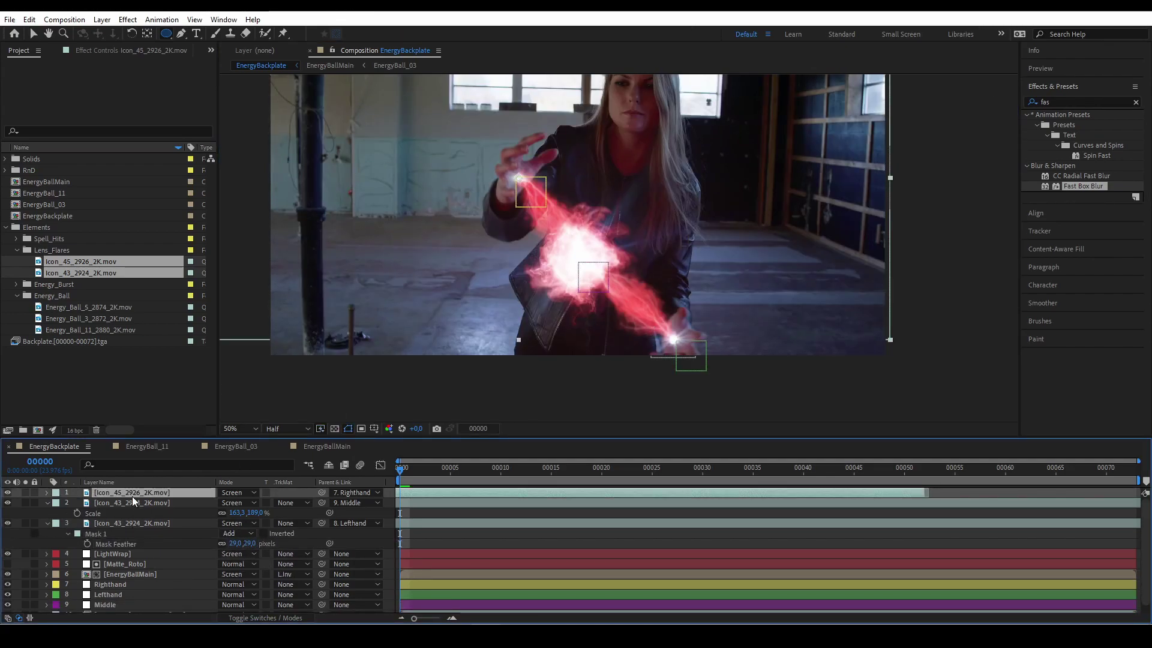
pyautogui.moveTo(495, 155); pyautogui.dragTo(540, 200)
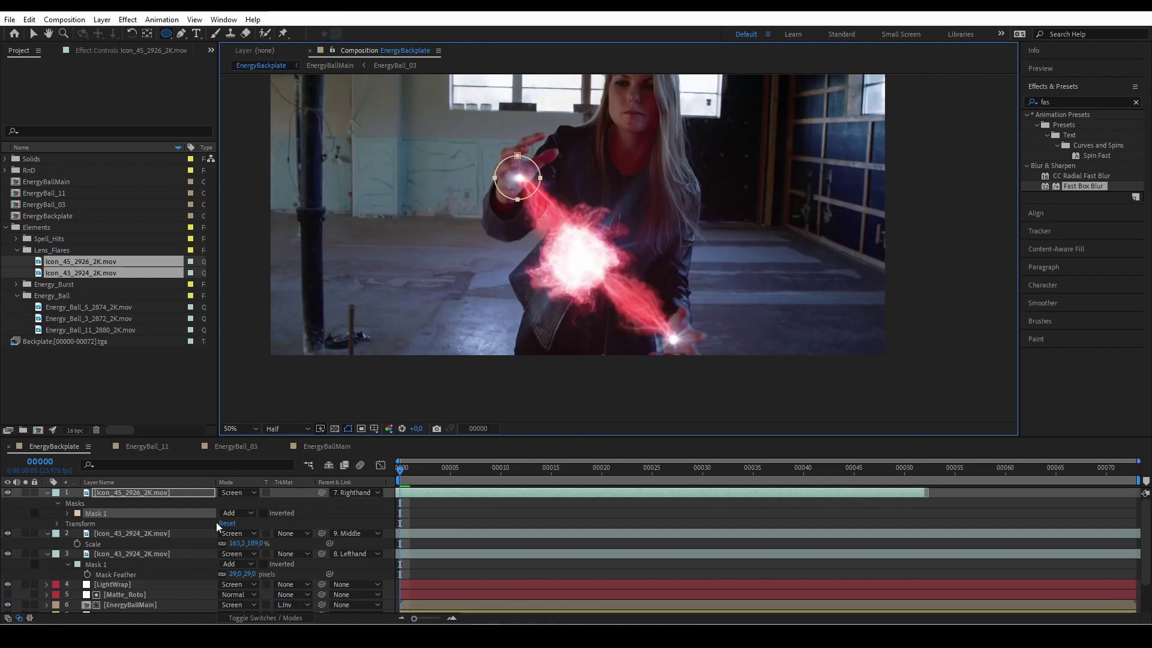
# Step: Apply Hue/Saturation to Icon_45 with Colorize on and Colorize Saturation 60, and copy the effect to both Icon_43 flares
pyautogui.hotkey('ctrl', 'a')
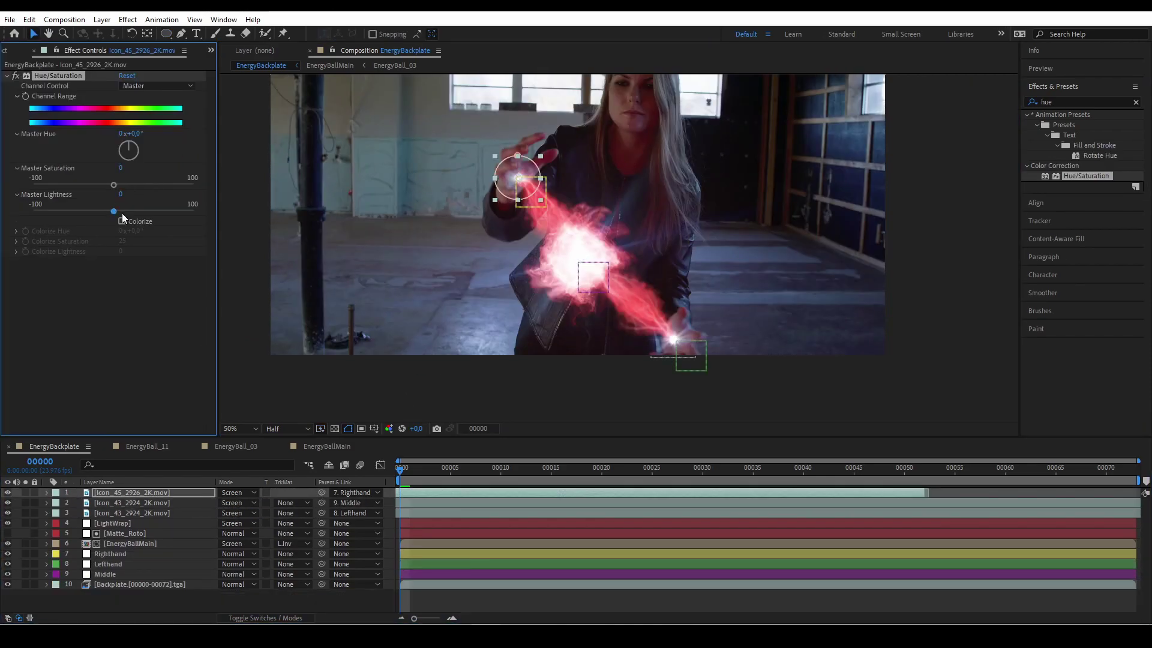
pyautogui.click(122, 221)
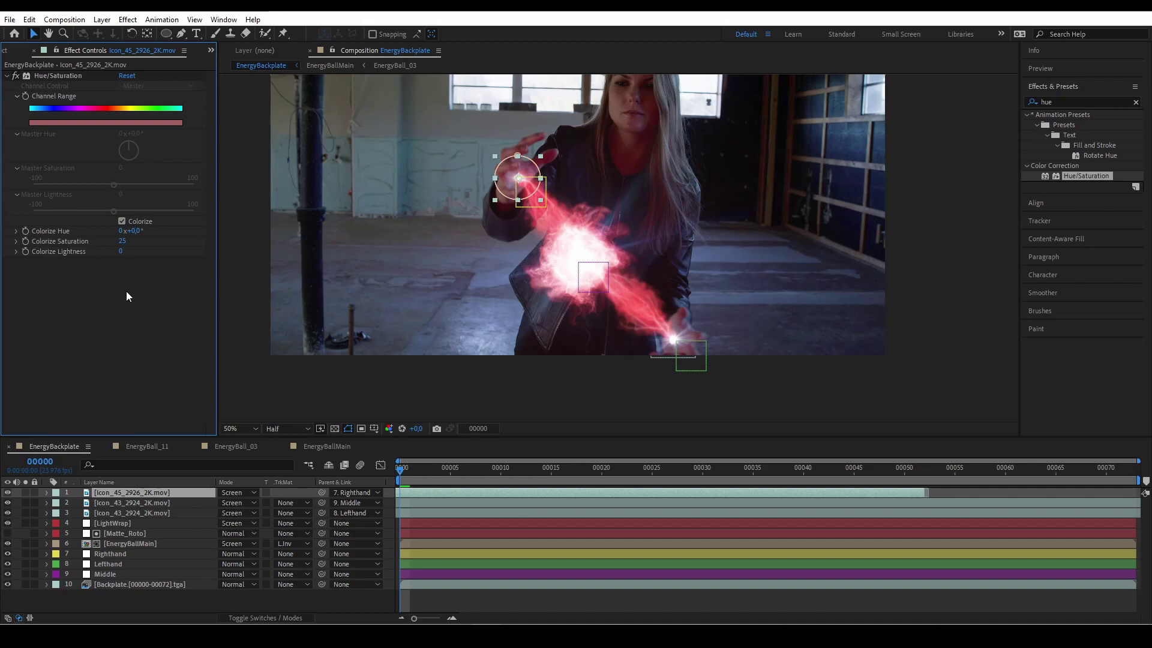
pyautogui.press('Tab')
pyautogui.write('60')
pyautogui.press('Return')
pyautogui.click(144, 502)
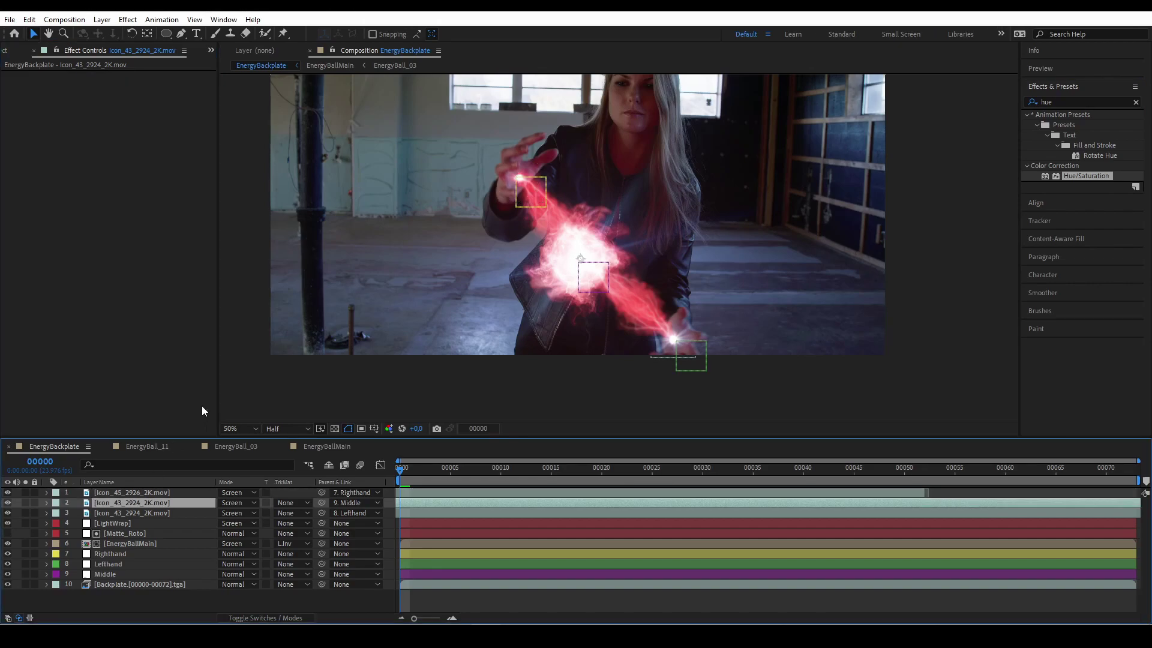
pyautogui.click(156, 336)
pyautogui.click(135, 513)
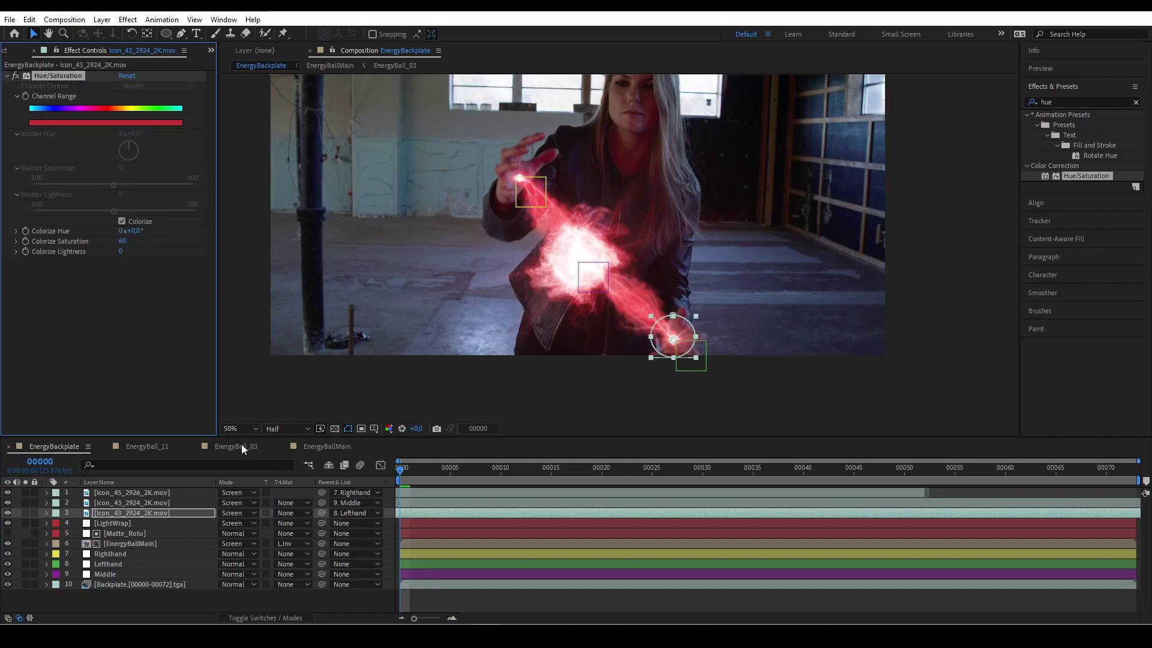
# Step: Start Opacity keyframes at frame 39 on the three flare layers and EnergyBallMain
pyautogui.click(147, 492)
pyautogui.press('t')
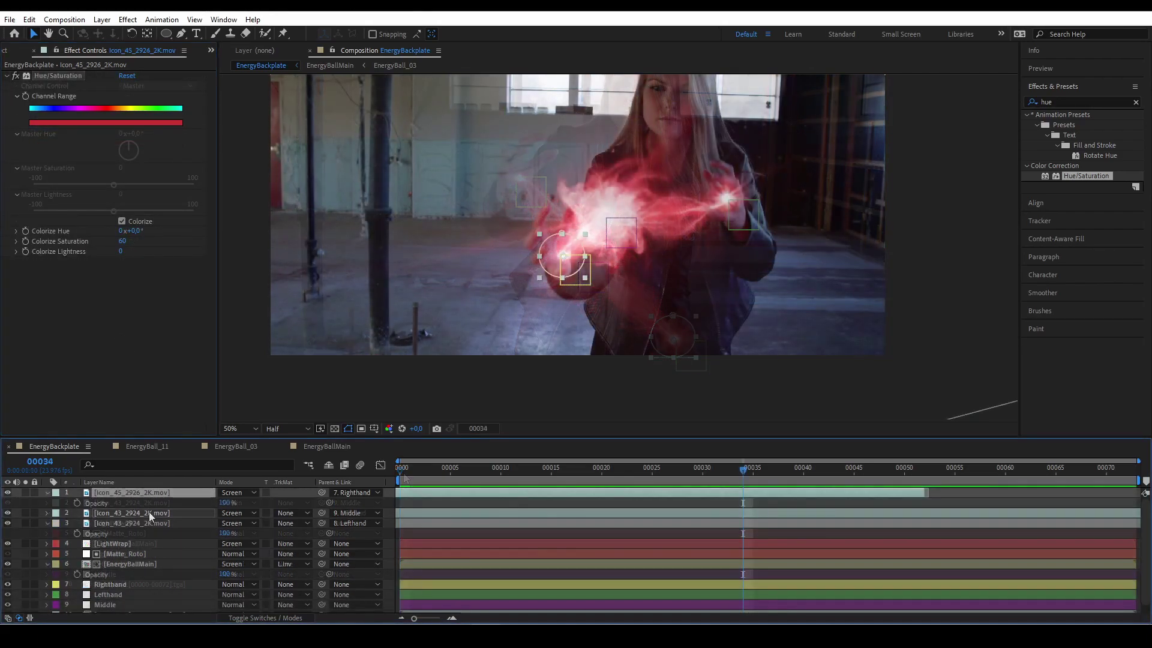
pyautogui.click(149, 513)
pyautogui.press('t')
pyautogui.moveTo(744, 472); pyautogui.dragTo(864, 478)
pyautogui.click(76, 503)
pyautogui.click(77, 524)
pyautogui.click(77, 544)
pyautogui.scroll(-1, 91, 558)
pyautogui.click(76, 566)
# Step: Fade the three flares and EnergyBallMain out with Opacity keyframes at frame 46 and play back the result
pyautogui.moveTo(224, 505); pyautogui.dragTo(114, 509)
pyautogui.moveTo(224, 526); pyautogui.dragTo(113, 530)
pyautogui.moveTo(224, 566); pyautogui.dragTo(90, 569)
pyautogui.scroll(1, 150, 546)
pyautogui.moveTo(224, 502); pyautogui.dragTo(18, 509)
pyautogui.moveTo(864, 472); pyautogui.dragTo(804, 488)
pyautogui.press('space')
pyautogui.press('space')
# Step: Duplicate Matte_Roto, move the copy directly above the Lefthand-parented Icon_43 flare and use it as that flare's inverted luma matte
pyautogui.click(132, 514)
pyautogui.click(128, 563)
pyautogui.hotkey('ctrl', 'd')
pyautogui.hotkey('ctrl', 'alt', 'Up')
pyautogui.hotkey('ctrl', 'alt', 'Up')
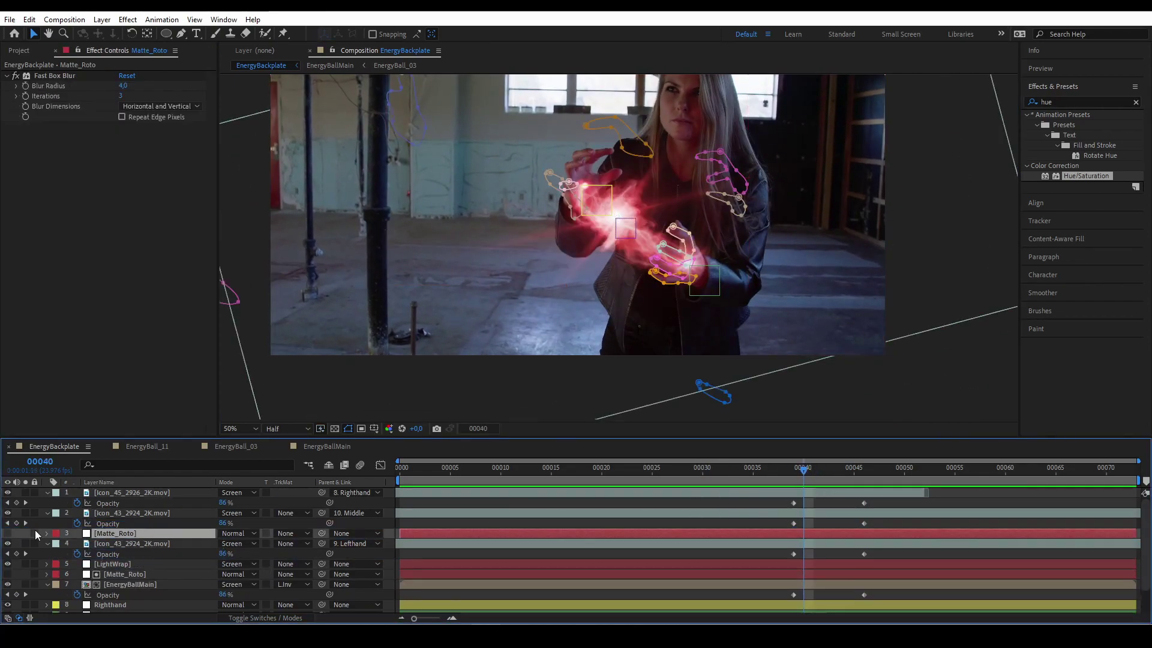
pyautogui.click(150, 543)
pyautogui.click(292, 544)
pyautogui.click(336, 617)
# Step: Draw a pen mask around the lower hand's wrist and forearm on the copied Matte_Roto at frame 40 and keyframe its path
pyautogui.moveTo(791, 475)
pyautogui.mouseDown()
pyautogui.moveTo(815, 484)
pyautogui.moveTo(803, 483)
pyautogui.mouseUp()
pyautogui.click(712, 282)
pyautogui.scroll(2, 713, 282)
pyautogui.click(181, 34)
pyautogui.moveTo(654, 354); pyautogui.dragTo(655, 339)
pyautogui.moveTo(656, 313); pyautogui.dragTo(676, 262)
pyautogui.click(728, 264)
pyautogui.click(656, 355)
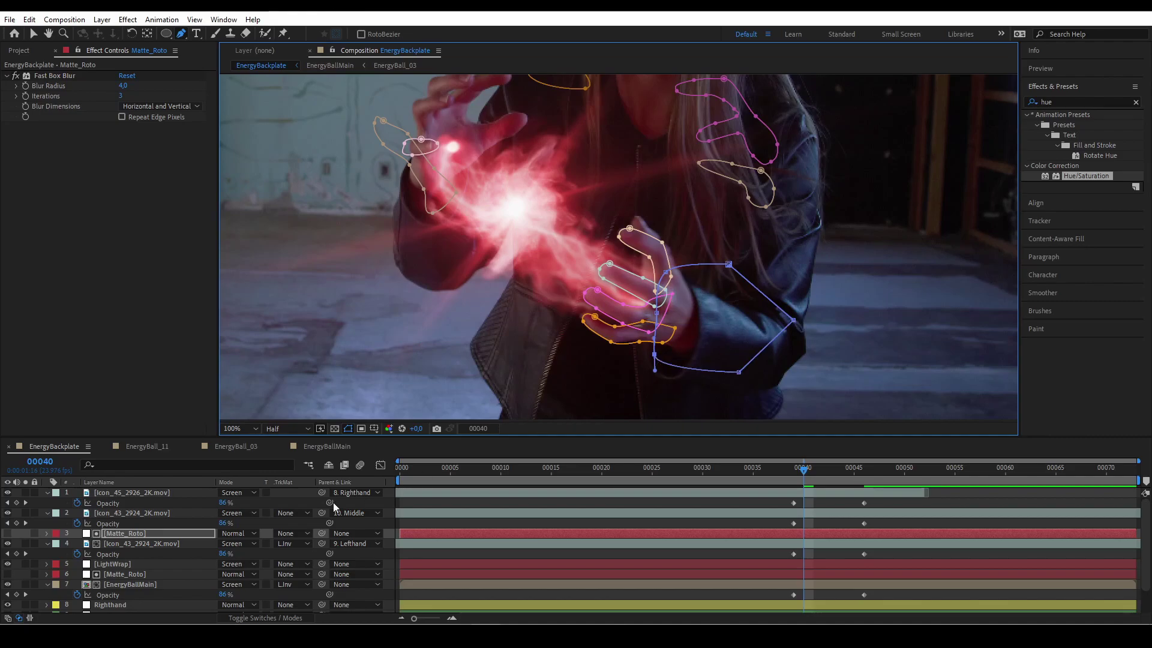
pyautogui.press('m')
pyautogui.scroll(-10, 180, 533)
pyautogui.click(87, 544)
pyautogui.moveTo(805, 471)
pyautogui.mouseDown()
pyautogui.moveTo(837, 469)
pyautogui.moveTo(796, 467)
pyautogui.mouseUp()
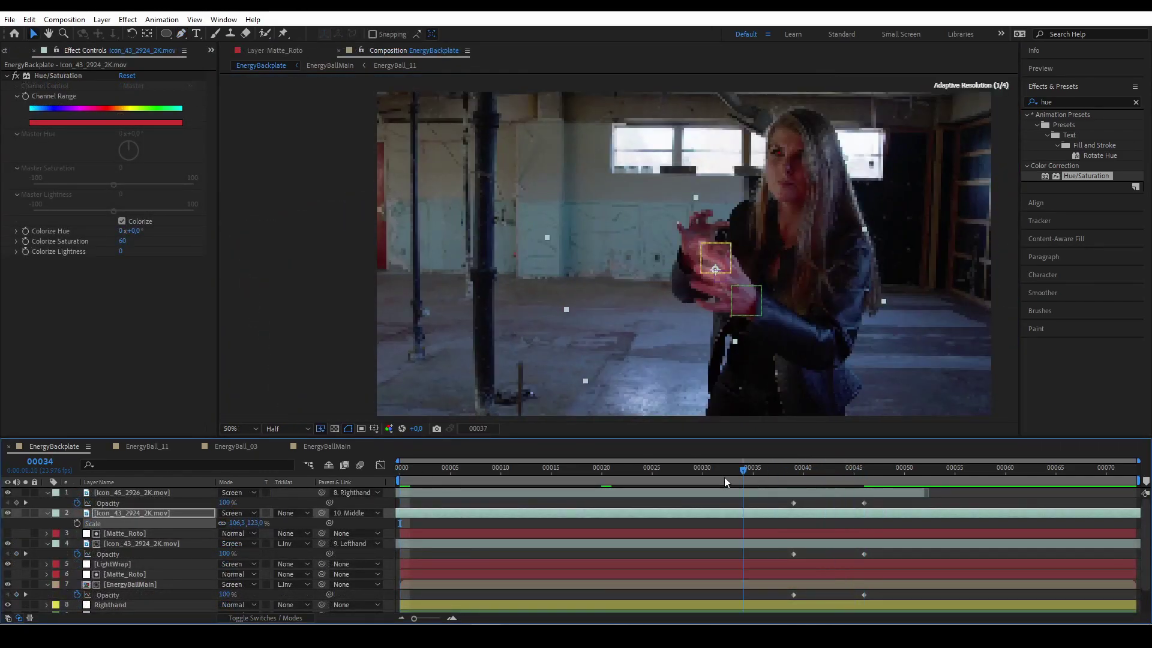
# Step: Add Energy_Burst_Side_4_2687_2K.mov, Energy_Burst_Side_5_2688_2K.mov and Energy_Burst_Side_6_2689_2K.mov as top layers at frame 0 and try sliding them earlier together
pyautogui.moveTo(725, 483); pyautogui.dragTo(387, 460)
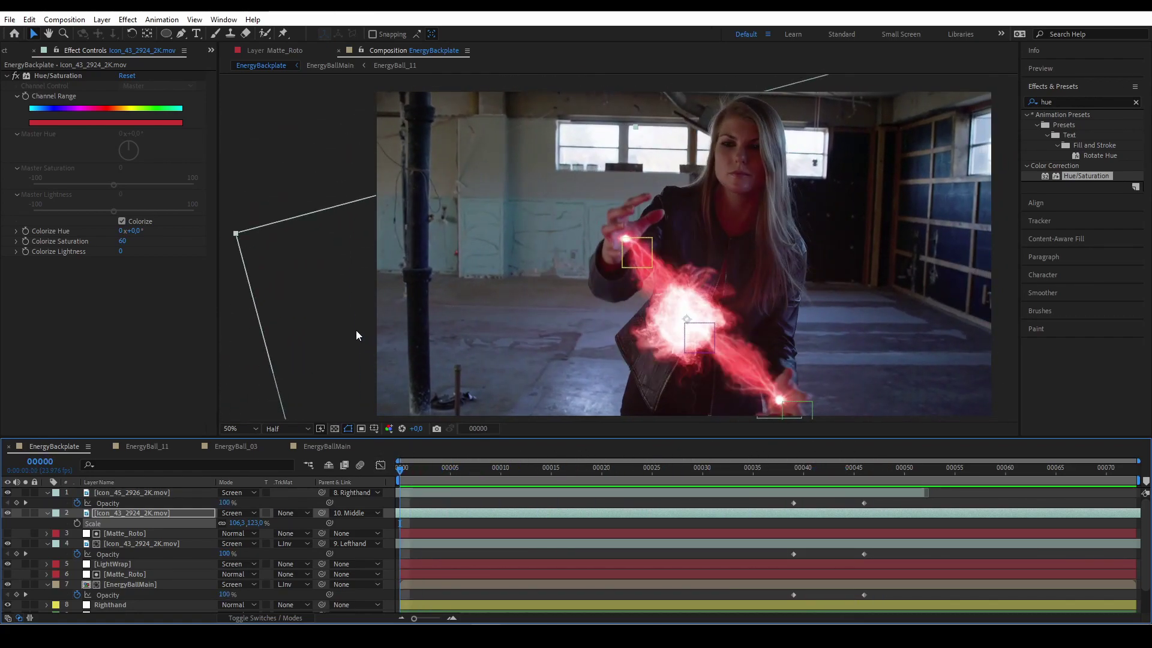
pyautogui.click(3, 51)
pyautogui.click(17, 284)
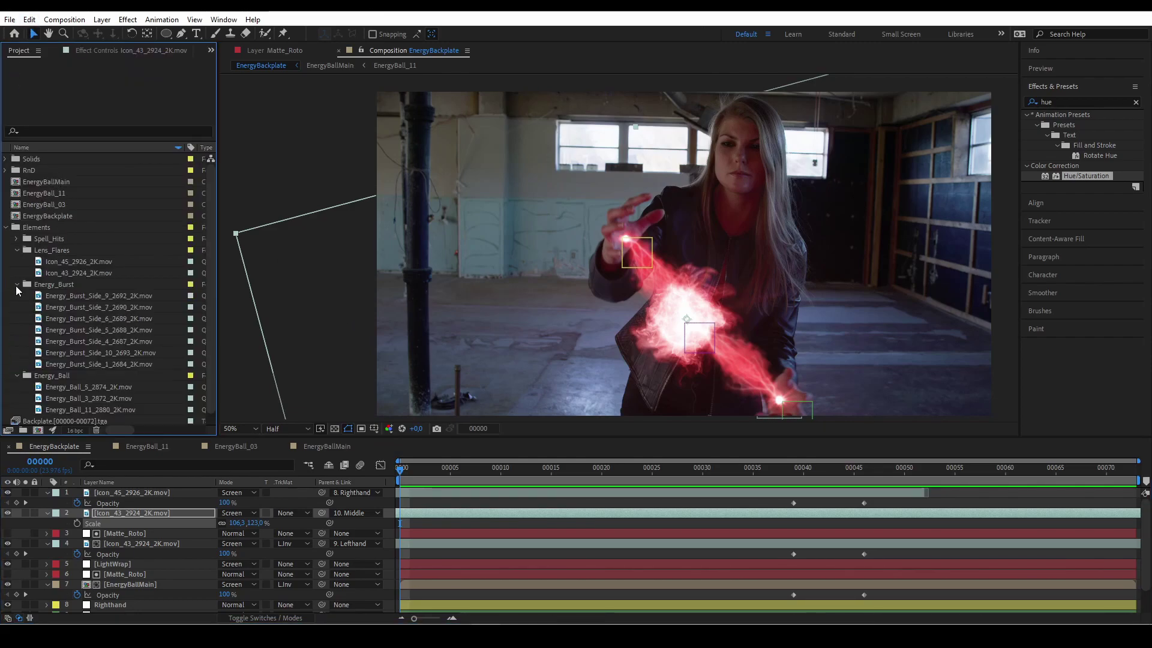
pyautogui.moveTo(63, 340); pyautogui.dragTo(156, 489)
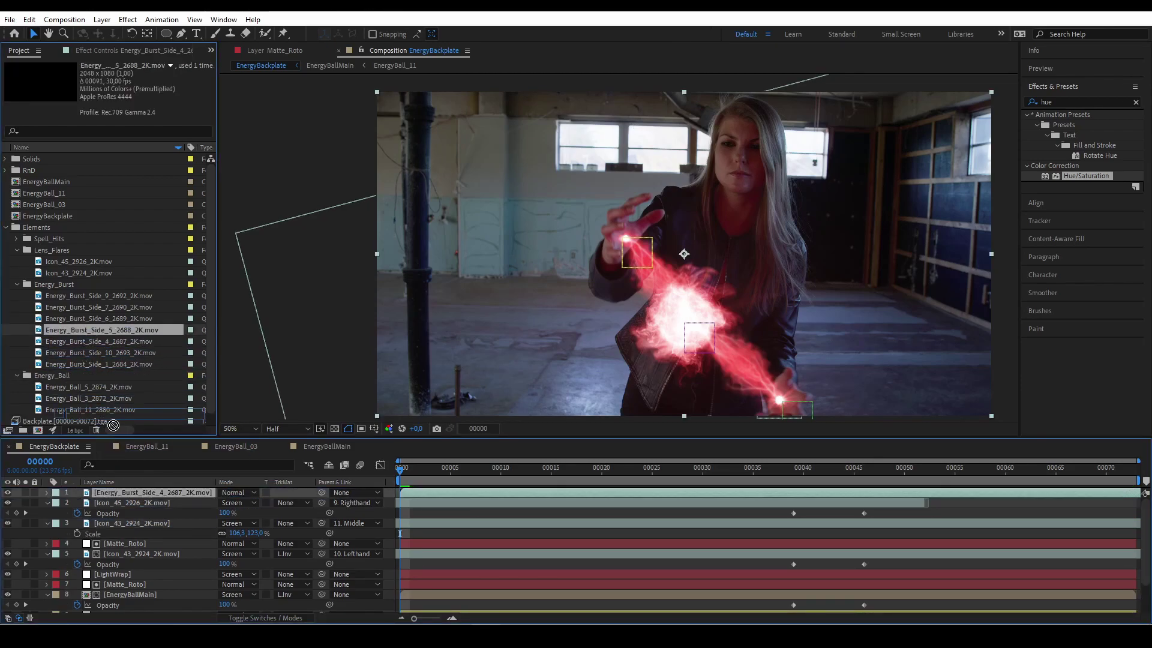
pyautogui.moveTo(116, 433); pyautogui.dragTo(150, 487)
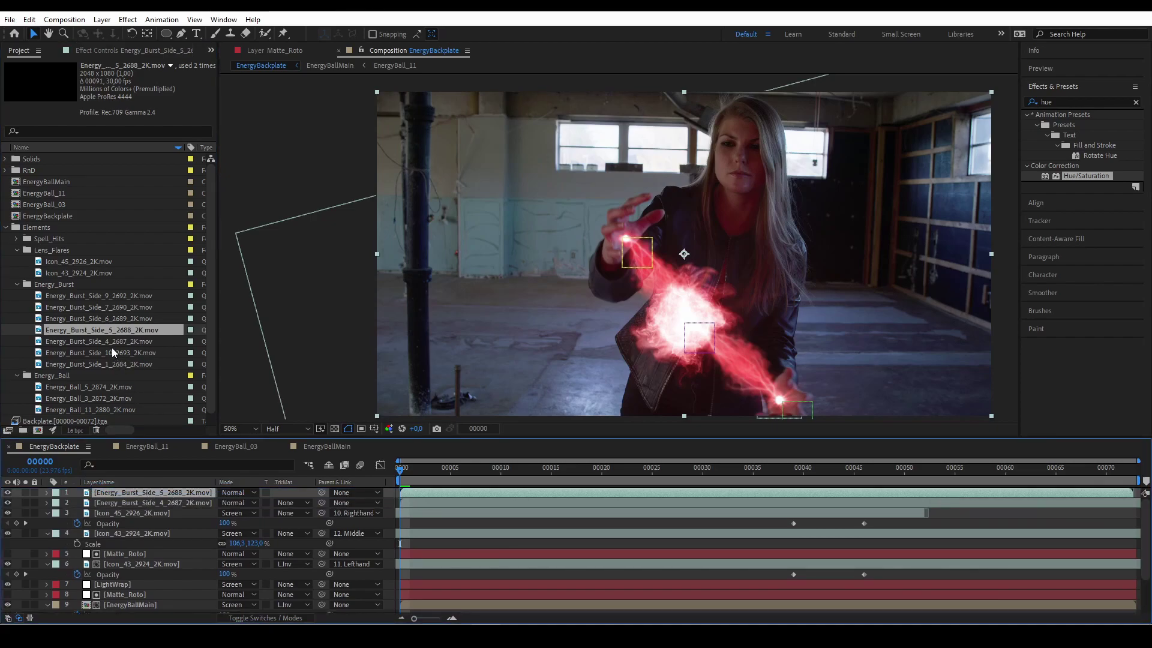
pyautogui.moveTo(102, 318); pyautogui.dragTo(155, 492)
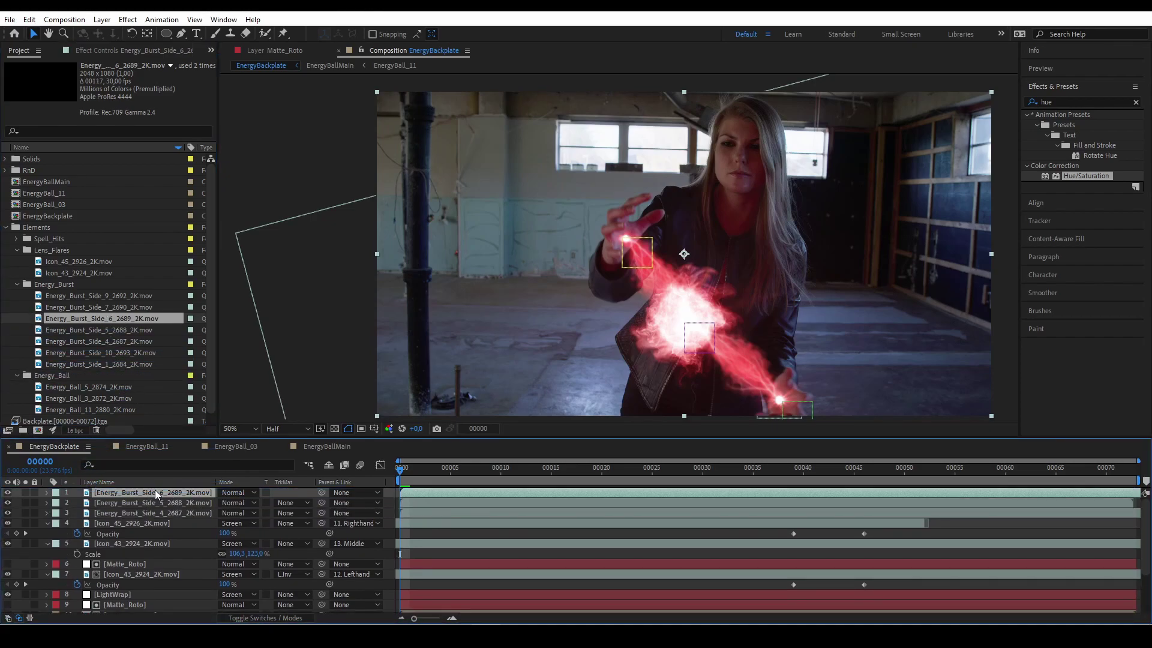
pyautogui.keyDown('shift'); pyautogui.click(529, 514); pyautogui.keyUp('shift')
pyautogui.moveTo(568, 507); pyautogui.dragTo(537, 507)
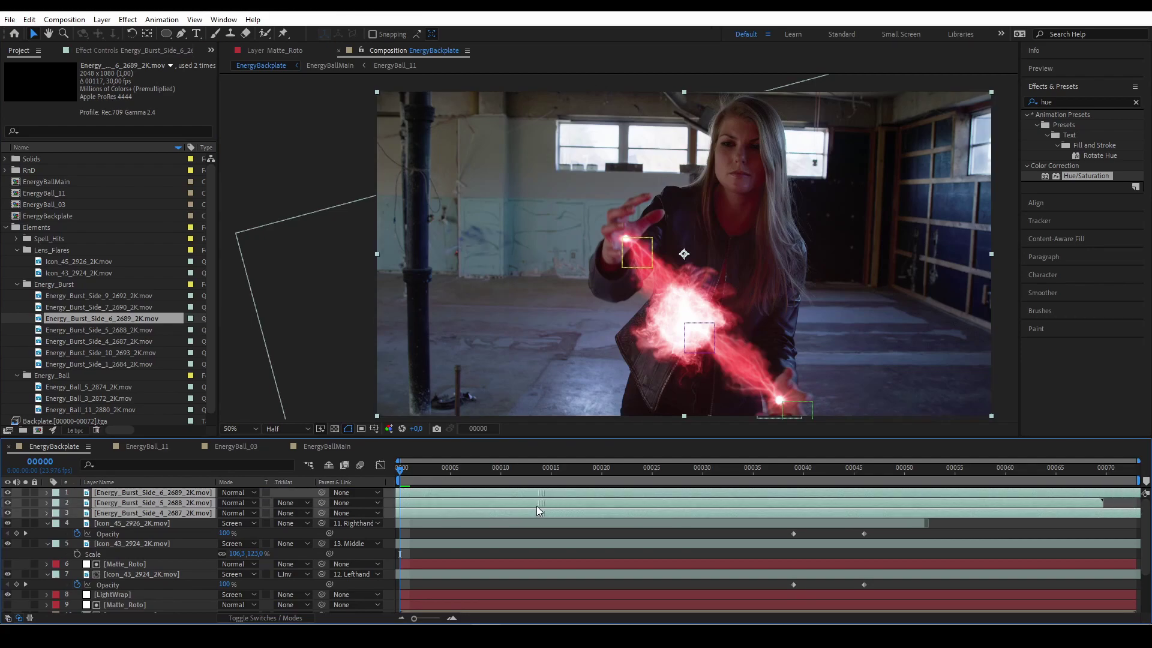
# Step: Slide the Energy_Burst_Side_4 clip to start before frame 0
pyautogui.click(147, 514)
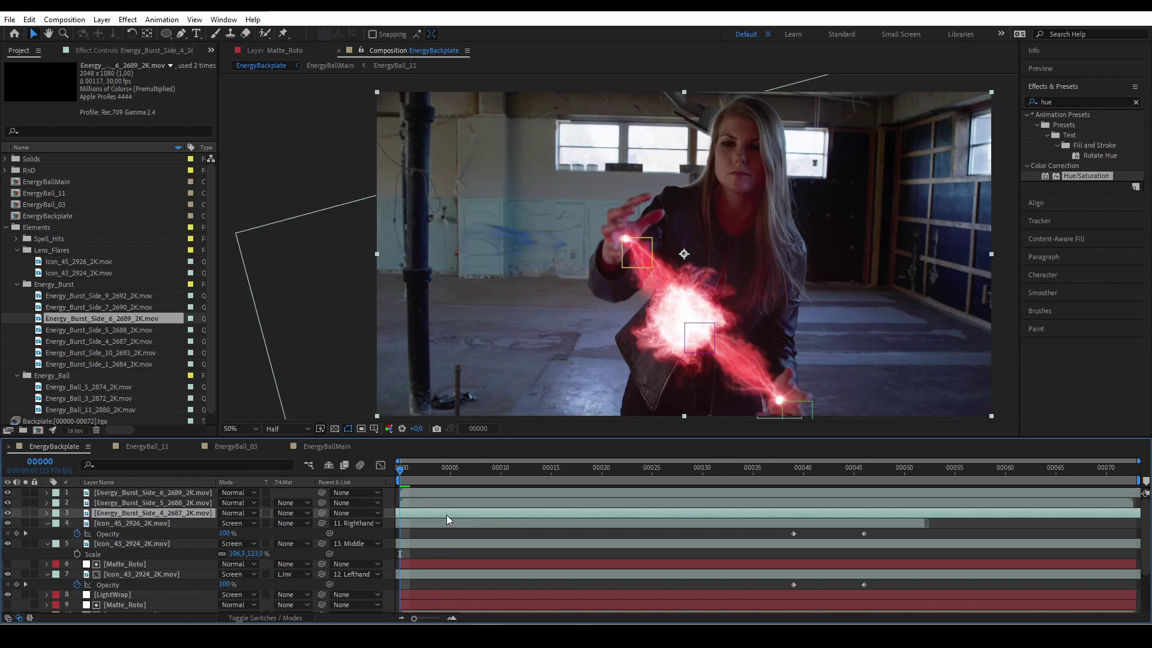
pyautogui.moveTo(382, 511); pyautogui.dragTo(180, 503)
pyautogui.hotkey('alt', 'pageup')
pyautogui.hotkey('alt', 'pageup')
pyautogui.hotkey('alt', 'pageup')
# Step: Position Energy_Burst_Side_4 over the energy ball, rotate it, scale it to 66% and fine-tune its timing at frame 0
pyautogui.moveTo(737, 231); pyautogui.dragTo(752, 309)
pyautogui.press('r')
pyautogui.moveTo(233, 523); pyautogui.dragTo(240, 523)
pyautogui.moveTo(410, 471); pyautogui.dragTo(376, 468)
pyautogui.press('s')
pyautogui.moveTo(252, 523); pyautogui.dragTo(231, 523)
pyautogui.moveTo(741, 333); pyautogui.dragTo(735, 330)
pyautogui.moveTo(403, 471)
pyautogui.mouseDown()
pyautogui.moveTo(469, 472)
pyautogui.moveTo(396, 471)
pyautogui.mouseUp()
pyautogui.moveTo(745, 340); pyautogui.dragTo(723, 339)
pyautogui.moveTo(405, 472)
pyautogui.mouseDown()
pyautogui.moveTo(496, 473)
pyautogui.moveTo(396, 472)
pyautogui.mouseUp()
pyautogui.moveTo(428, 515); pyautogui.dragTo(448, 516)
pyautogui.moveTo(404, 472)
pyautogui.mouseDown()
pyautogui.moveTo(512, 472)
pyautogui.moveTo(392, 471)
pyautogui.mouseUp()
# Step: Draw a pen mask around the energy ball's smoke on Energy_Burst_Side_4 and feather it by 115 pixels
pyautogui.click(181, 33)
pyautogui.moveTo(654, 415); pyautogui.dragTo(657, 356)
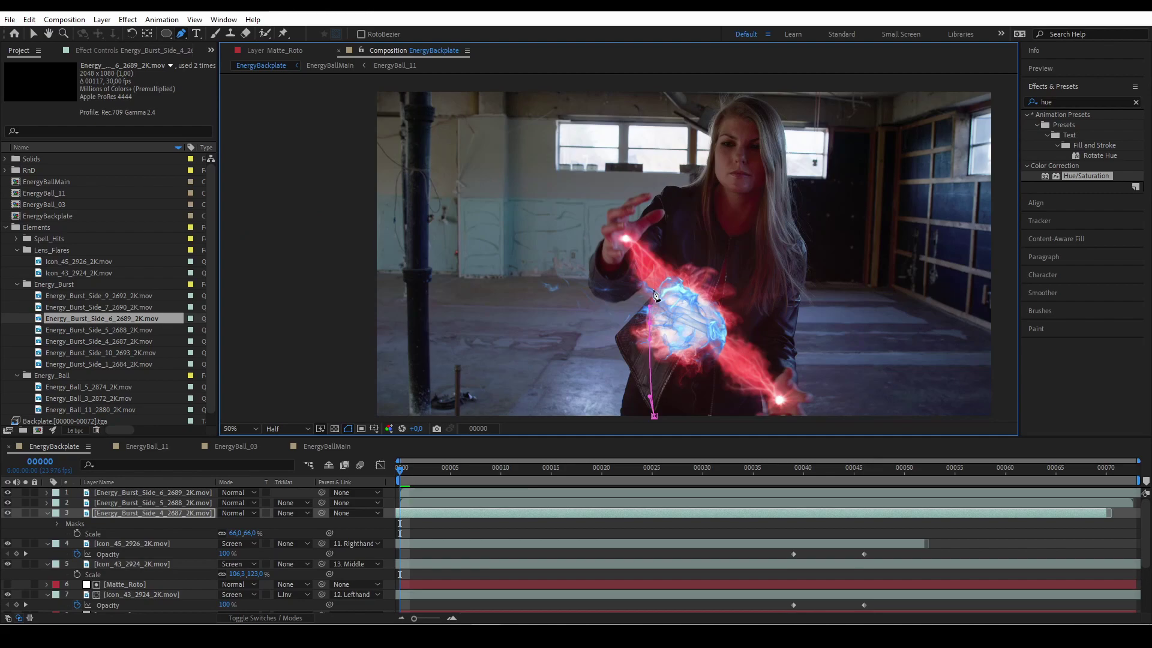
pyautogui.moveTo(915, 298); pyautogui.dragTo(866, 231)
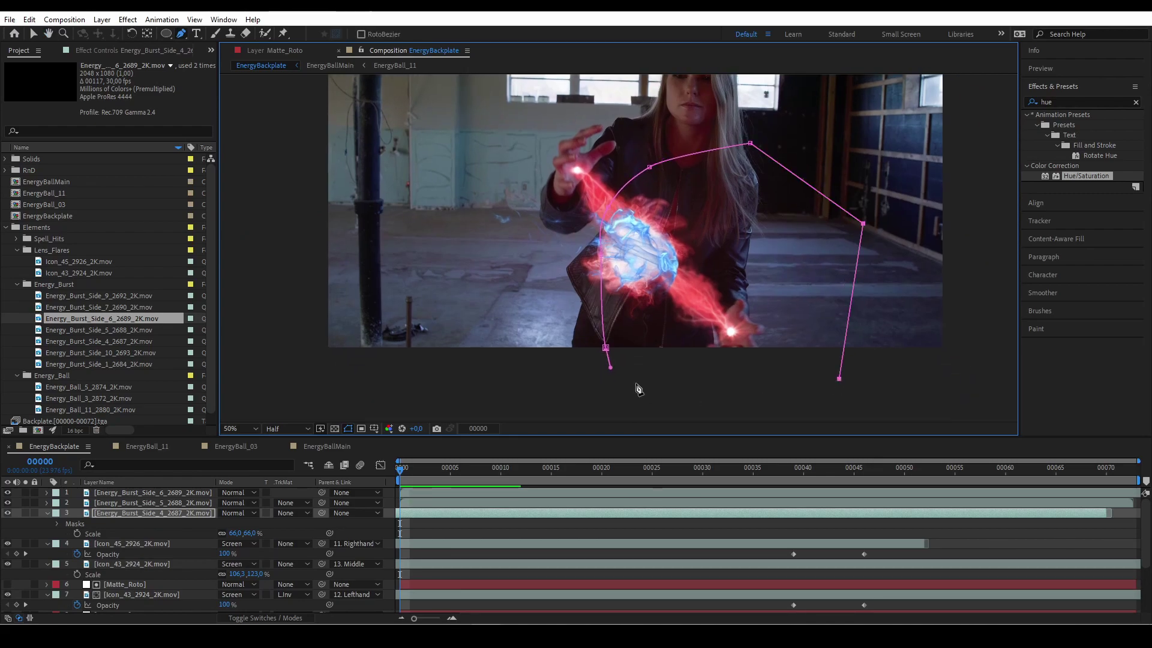
pyautogui.moveTo(514, 347); pyautogui.dragTo(533, 421)
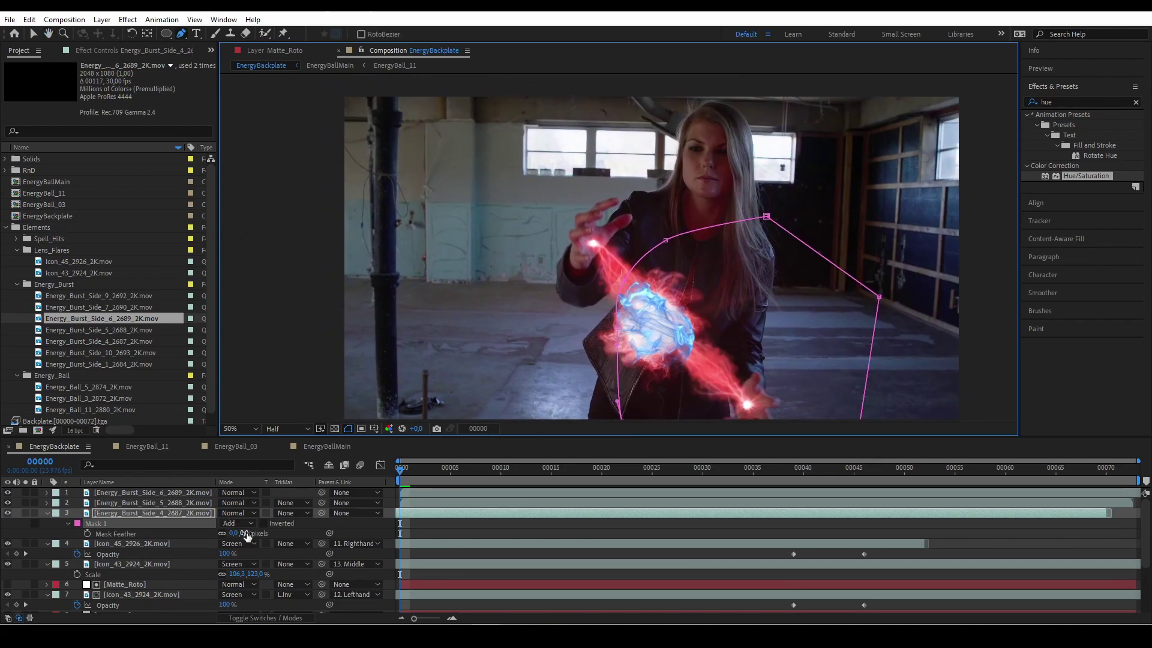
pyautogui.moveTo(246, 536); pyautogui.dragTo(315, 528)
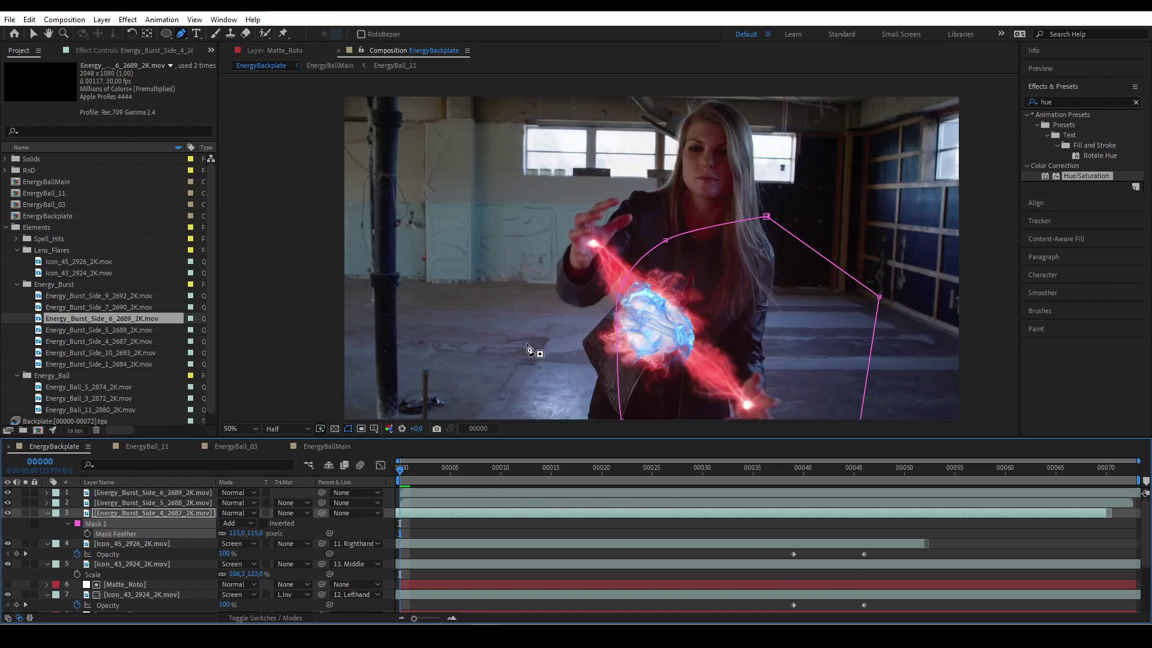
# Step: Keyframe the smoke mask's path at frame 0 and reshape its inner edge toward the energy ball at frame 7
pyautogui.click(232, 502)
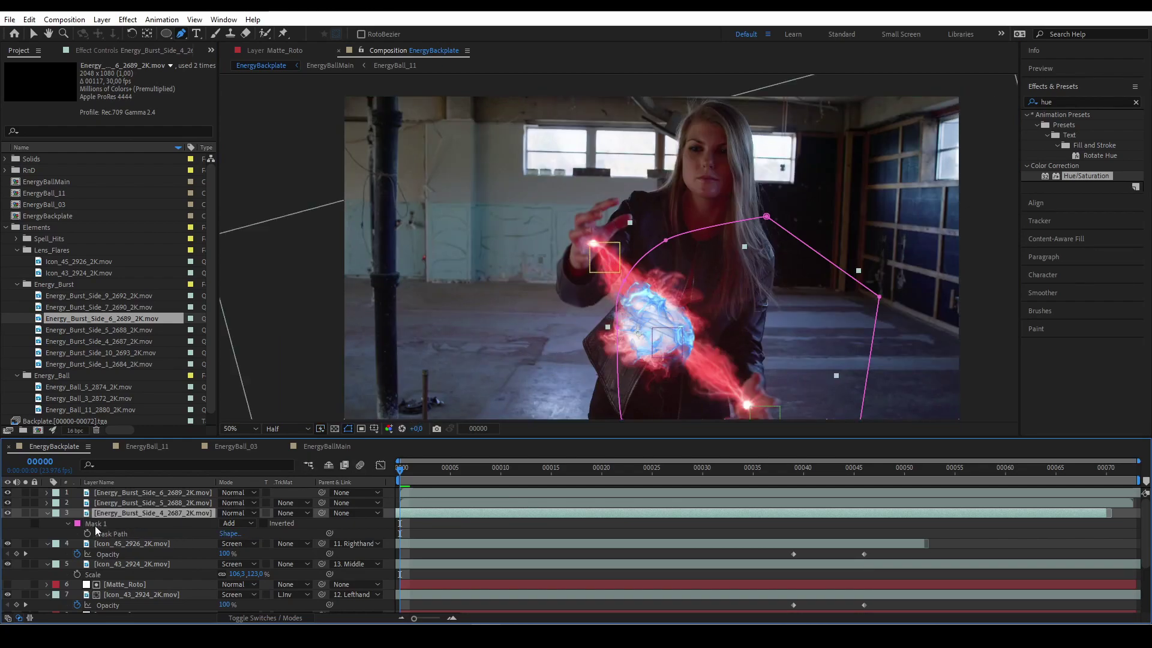
pyautogui.click(88, 534)
pyautogui.press('space')
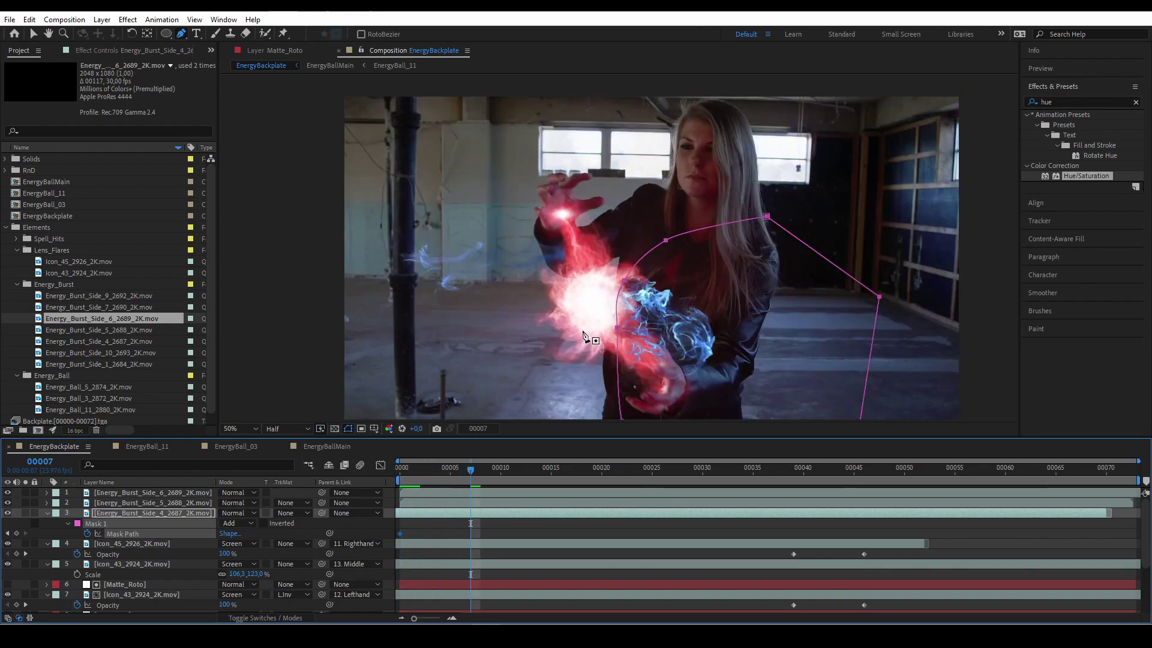
pyautogui.moveTo(618, 328); pyautogui.dragTo(581, 320)
pyautogui.moveTo(471, 469); pyautogui.dragTo(388, 466)
# Step: Set Energy_Burst_Side_4's blending mode to Screen and preview the smoke
pyautogui.click(240, 513)
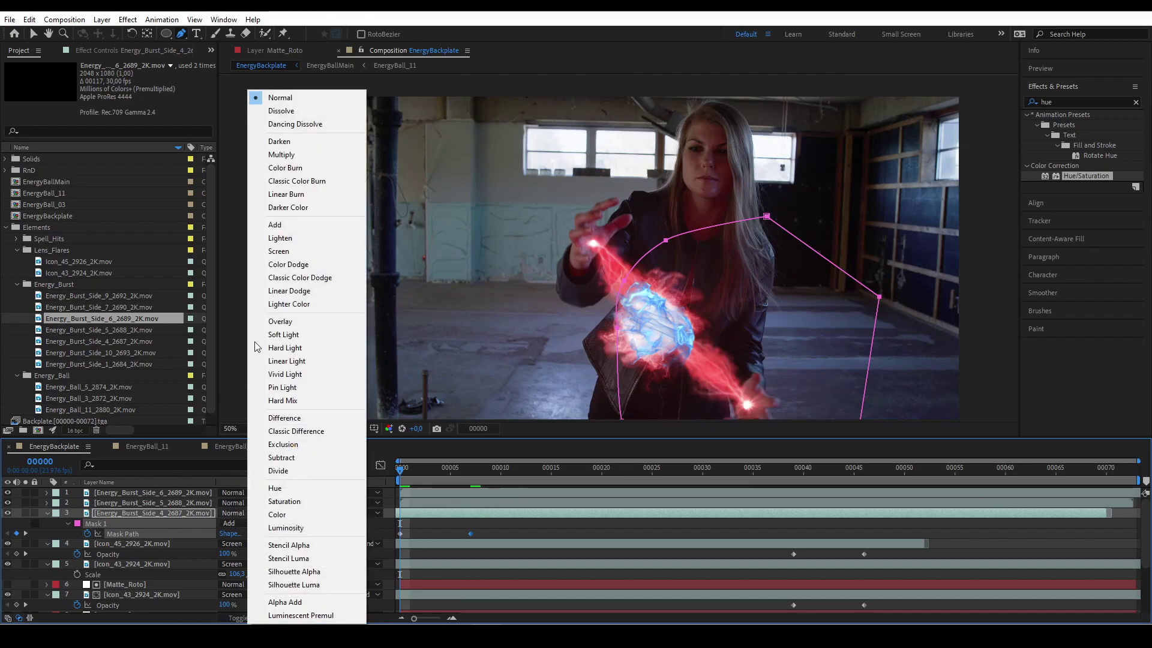
pyautogui.click(270, 250)
pyautogui.press('space')
pyautogui.press('space')
# Step: Slide Energy_Burst_Side_5 earlier, place it near the energy ball, rotate it and scale it to 82%
pyautogui.moveTo(376, 472); pyautogui.dragTo(500, 474)
pyautogui.click(198, 503)
pyautogui.moveTo(449, 503); pyautogui.dragTo(288, 503)
pyautogui.press('v')
pyautogui.moveTo(679, 231); pyautogui.dragTo(611, 290)
pyautogui.press('r')
pyautogui.press('s')
pyautogui.moveTo(237, 513); pyautogui.dragTo(252, 515)
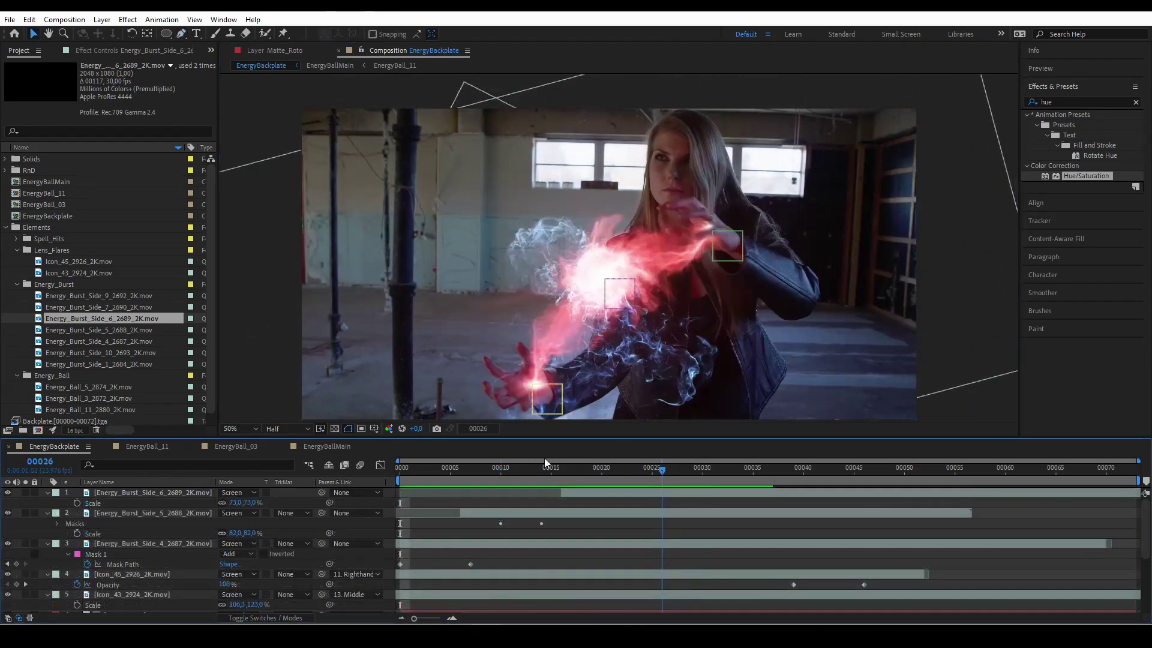
# Step: Fade out Energy_Burst_Side_4 with Opacity keyframes of 100% at frame 6 and 0% at frame 16
pyautogui.moveTo(545, 462); pyautogui.dragTo(674, 471)
pyautogui.click(456, 544)
pyautogui.press('t')
pyautogui.press('Home')
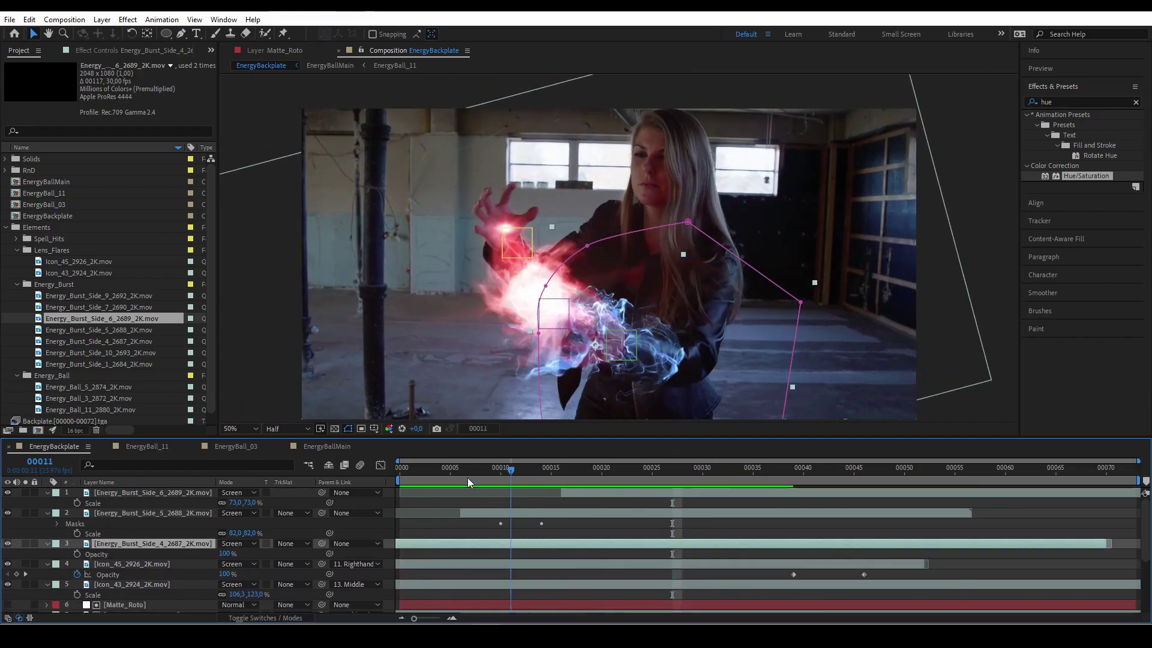
pyautogui.moveTo(407, 475); pyautogui.dragTo(543, 474)
pyautogui.click(77, 554)
pyautogui.moveTo(222, 554); pyautogui.dragTo(205, 556)
pyautogui.moveTo(540, 553); pyautogui.dragTo(557, 553)
# Step: Fade out Energy_Burst_Side_5 with Opacity keyframes of 100% at frame 10 and 0% at frame 24
pyautogui.moveTo(432, 471); pyautogui.dragTo(500, 479)
pyautogui.click(467, 513)
pyautogui.press('t')
pyautogui.click(77, 524)
pyautogui.moveTo(579, 473); pyautogui.dragTo(602, 478)
pyautogui.moveTo(223, 524); pyautogui.dragTo(71, 545)
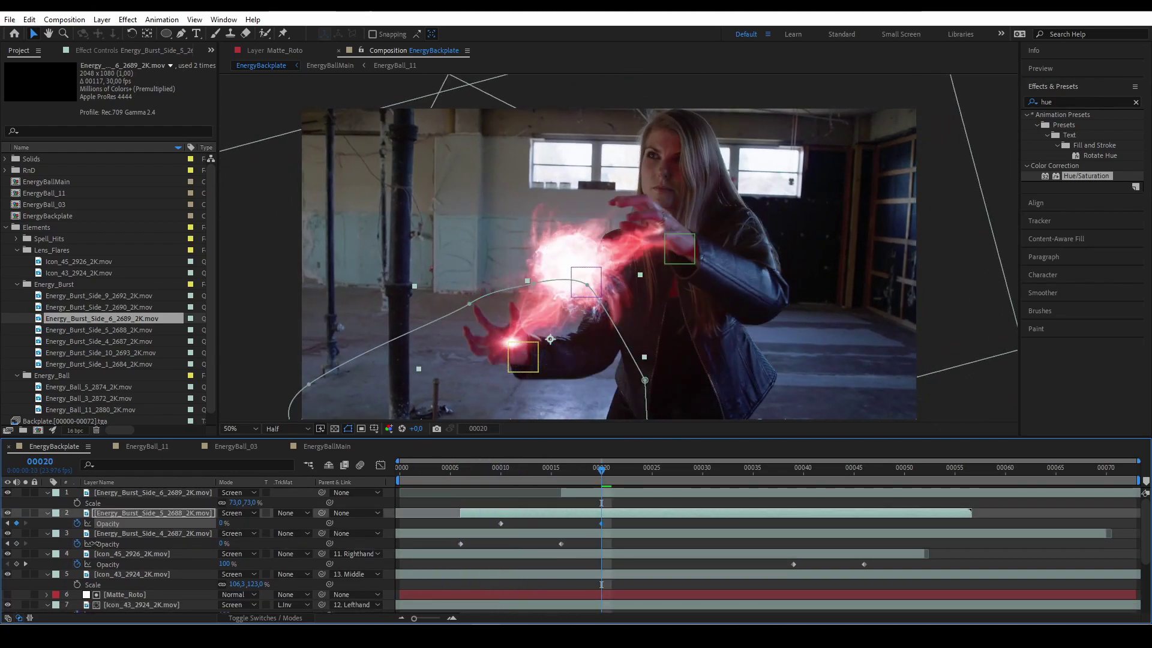
pyautogui.moveTo(621, 523); pyautogui.dragTo(641, 523)
pyautogui.moveTo(451, 471); pyautogui.dragTo(462, 480)
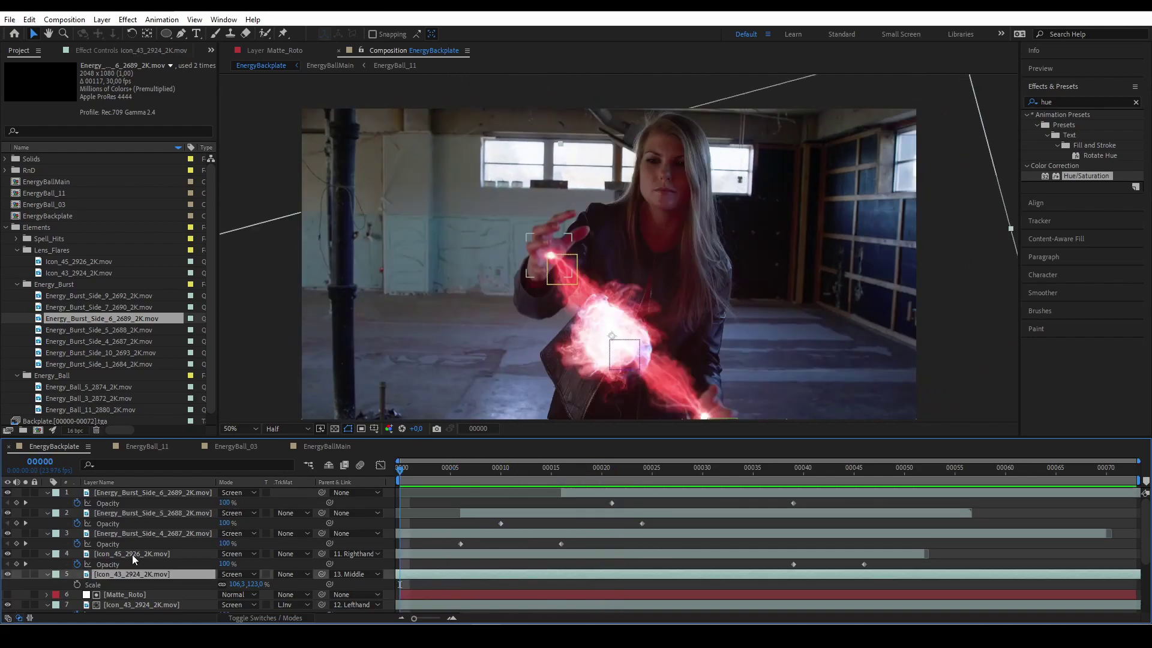
# Step: Pre-compose the Energy_Burst_Side_4, Energy_Burst_Side_5 and Energy_Burst_Side_6 layers into a new composition named EnergySmoke
pyautogui.click(132, 554)
pyautogui.click(142, 533)
pyautogui.keyDown('shift'); pyautogui.click(146, 493); pyautogui.keyUp('shift')
pyautogui.hotkey('ctrl', 'shift', 'c')
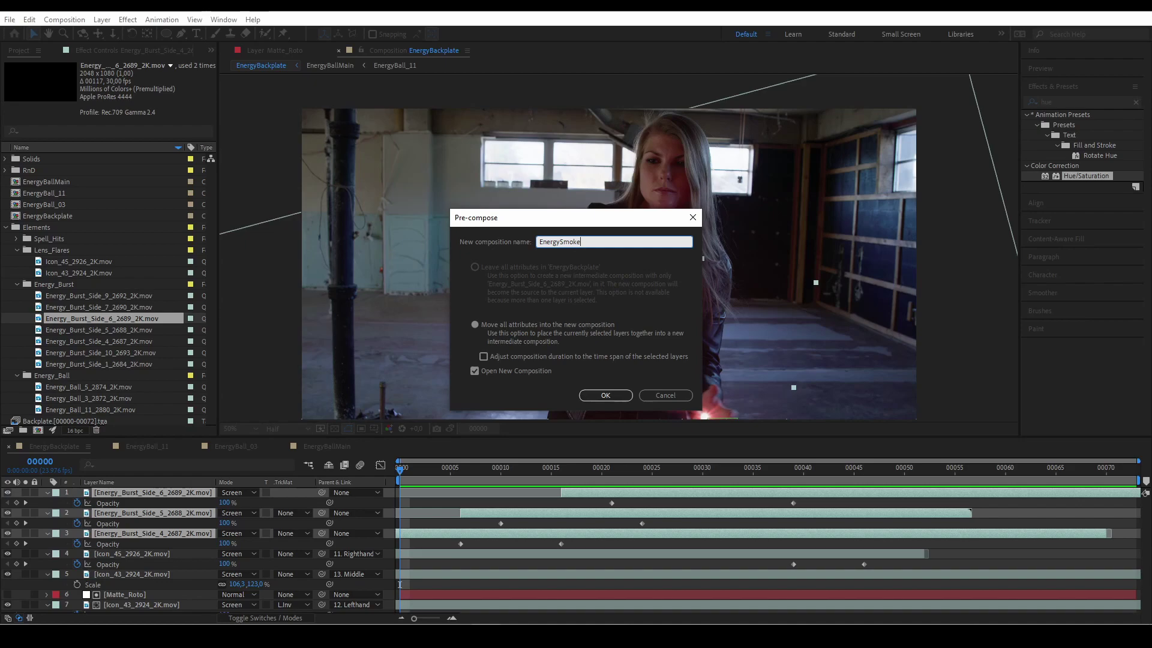
pyautogui.press('Return')
# Step: Return to the EnergyBackplate composition and set the EnergySmoke layer's blending mode to Screen
pyautogui.moveTo(414, 470); pyautogui.dragTo(439, 471)
pyautogui.click(257, 68)
pyautogui.click(237, 492)
pyautogui.click(276, 250)
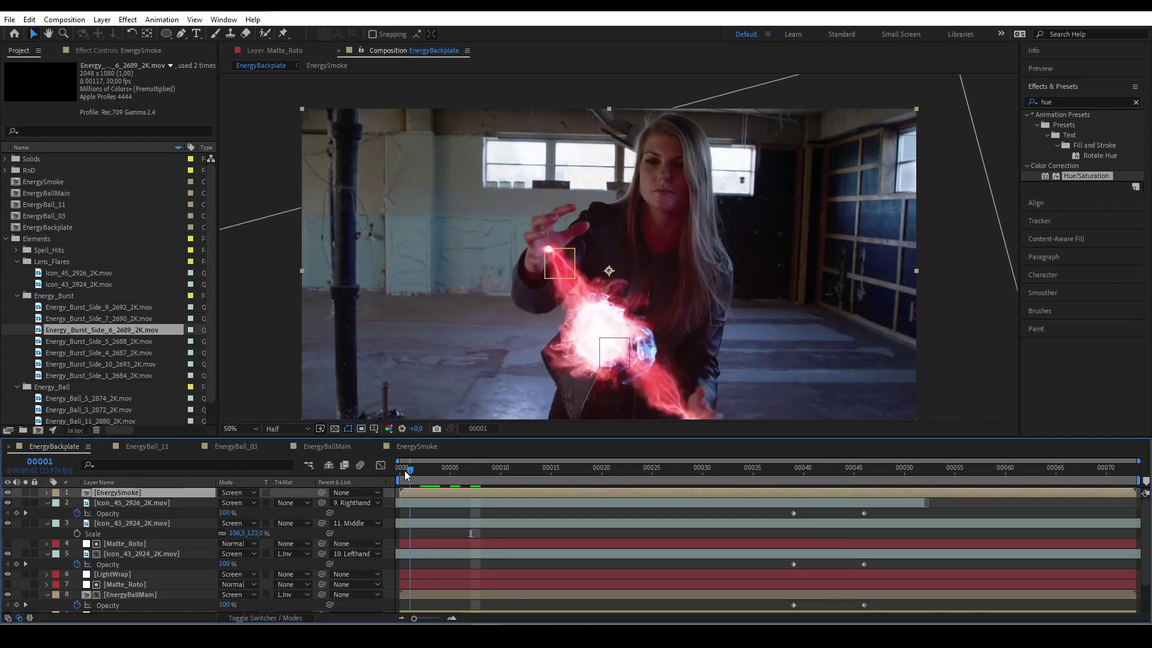
# Step: Apply Hue/Saturation to EnergySmoke, enable Colorize and set Colorize Saturation to 70
pyautogui.press('F3')
pyautogui.click(1070, 102)
pyautogui.moveTo(1092, 176); pyautogui.dragTo(129, 493)
pyautogui.click(132, 222)
pyautogui.moveTo(188, 240); pyautogui.dragTo(120, 242)
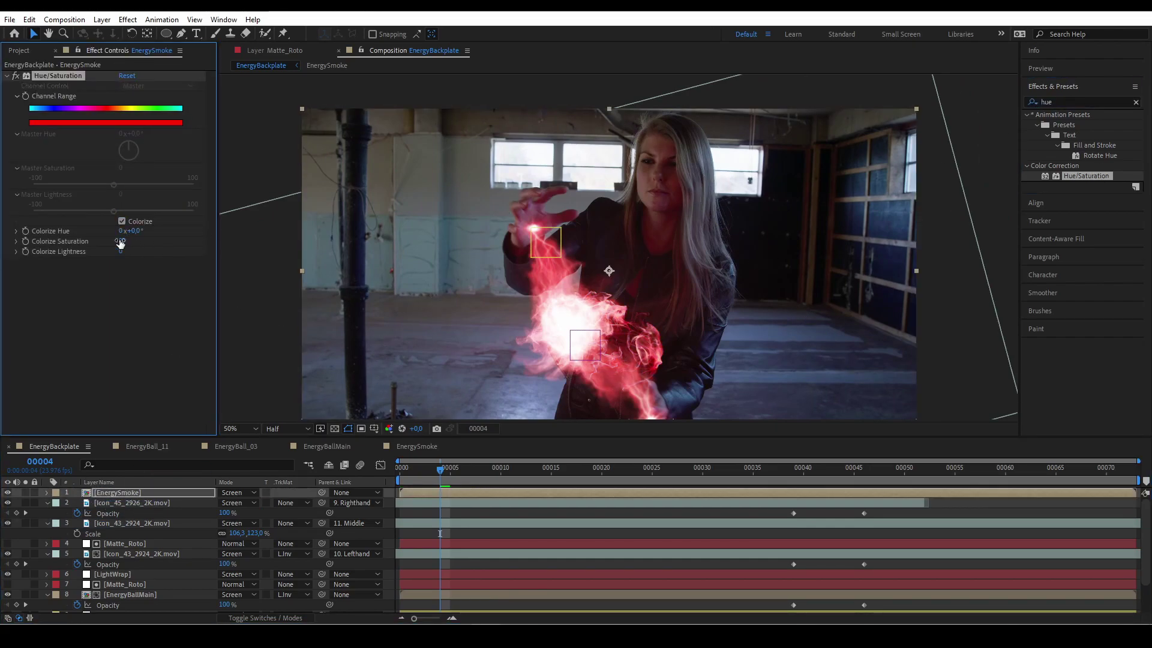
pyautogui.write('70')
pyautogui.press('Return')
# Step: Apply Tint to EnergySmoke above Hue/Saturation and map white to a light blue
pyautogui.click(1063, 101)
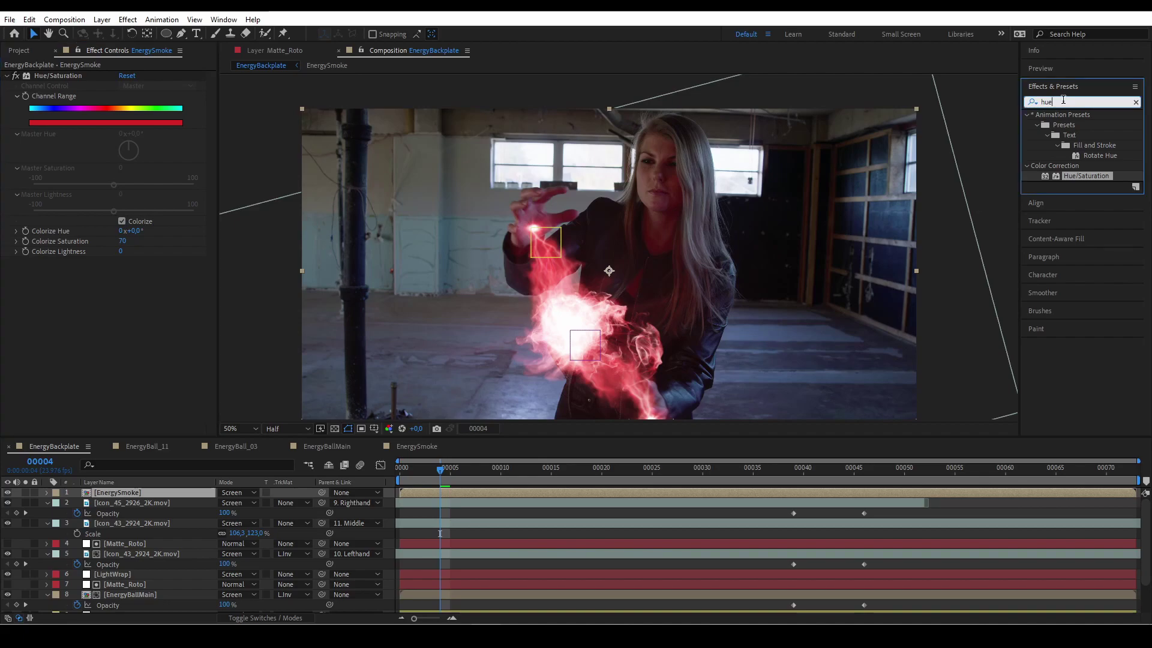
pyautogui.write('tint')
pyautogui.moveTo(1069, 166); pyautogui.dragTo(999, 161)
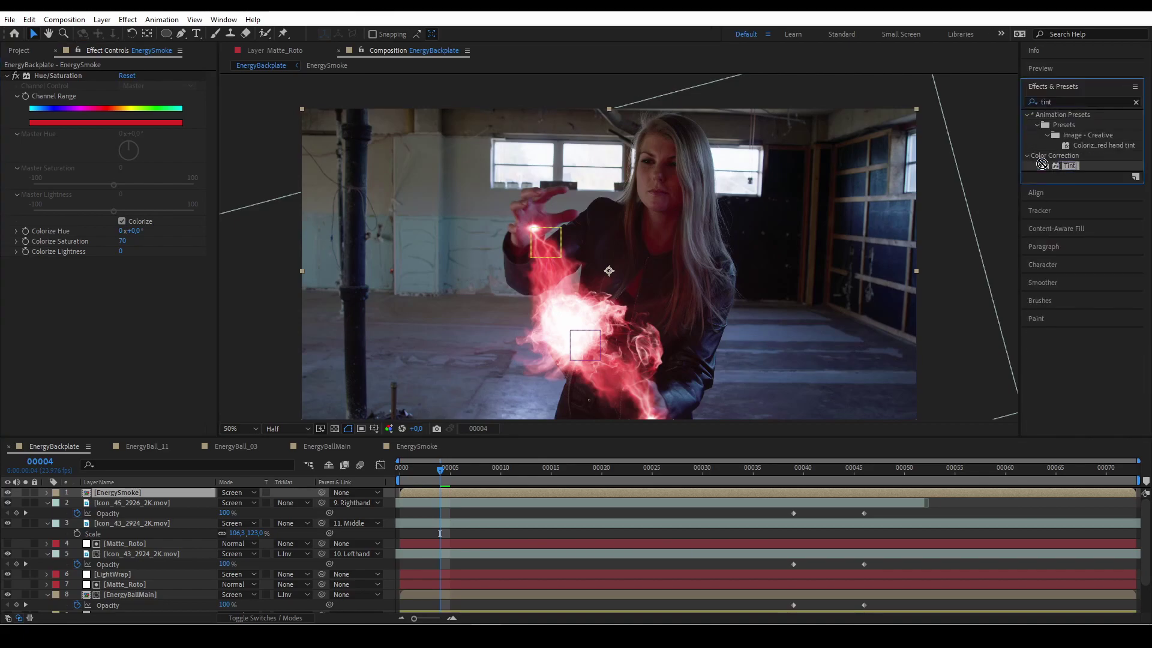
pyautogui.moveTo(66, 78); pyautogui.dragTo(67, 79)
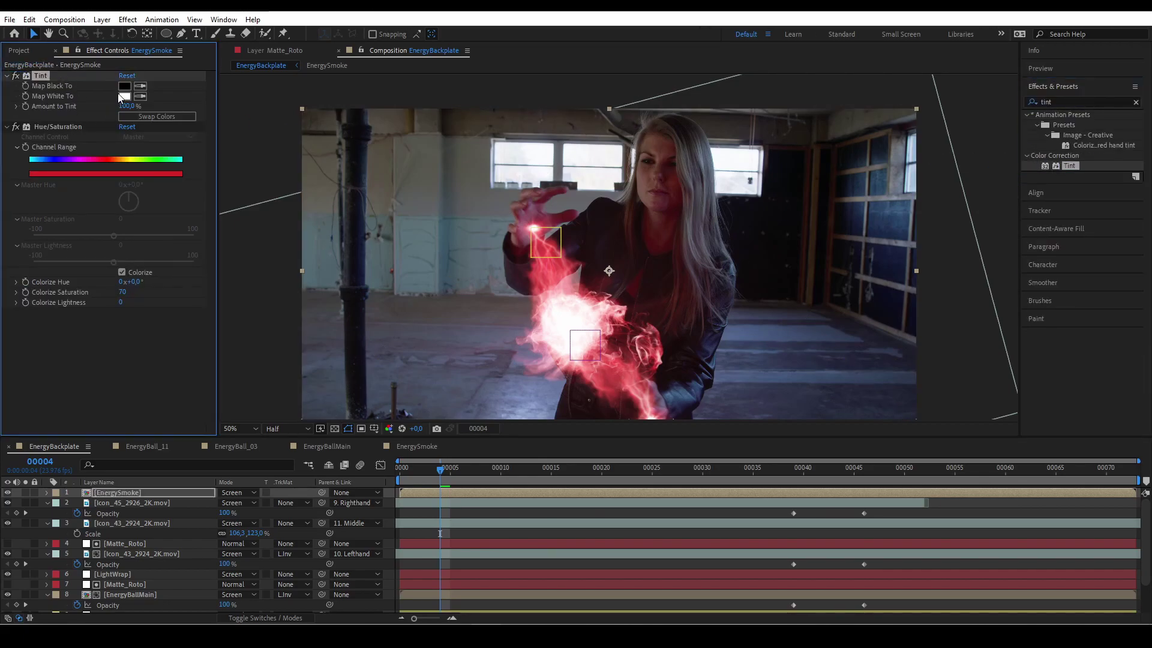
pyautogui.click(124, 96)
pyautogui.click(380, 477)
pyautogui.click(328, 436)
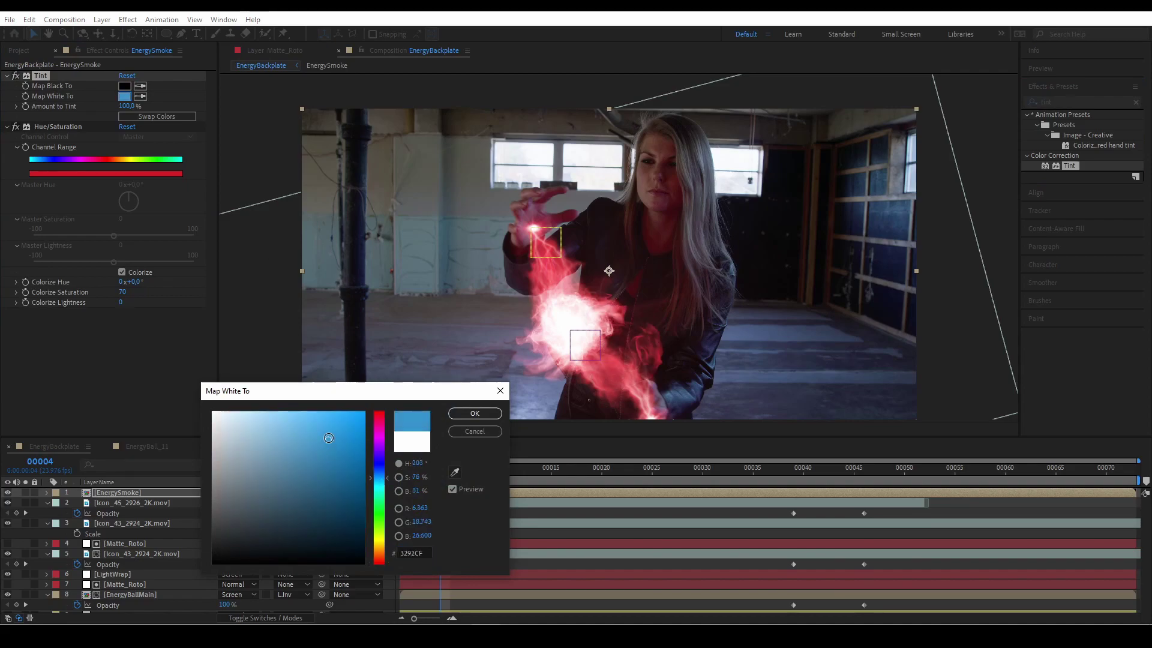
pyautogui.click(473, 414)
# Step: Apply Fast Box Blur to EnergySmoke below Hue/Saturation with a Blur Radius of 0.4
pyautogui.doubleClick(1047, 102)
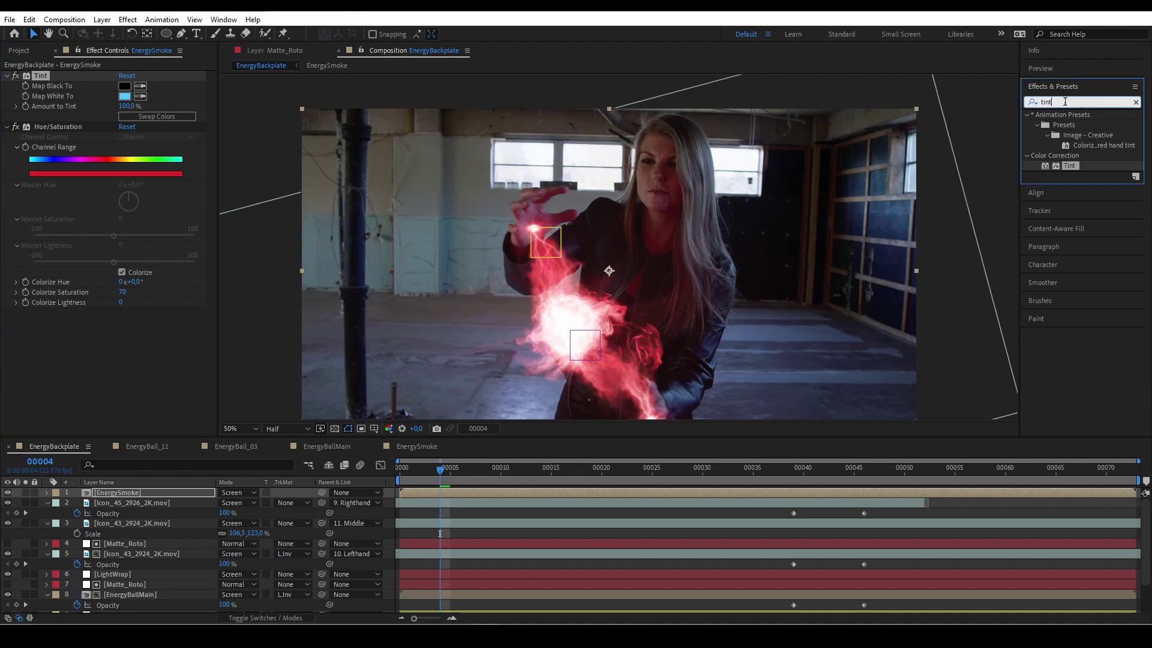
pyautogui.write('fast')
pyautogui.moveTo(1083, 185); pyautogui.dragTo(144, 339)
pyautogui.moveTo(410, 472); pyautogui.dragTo(326, 465)
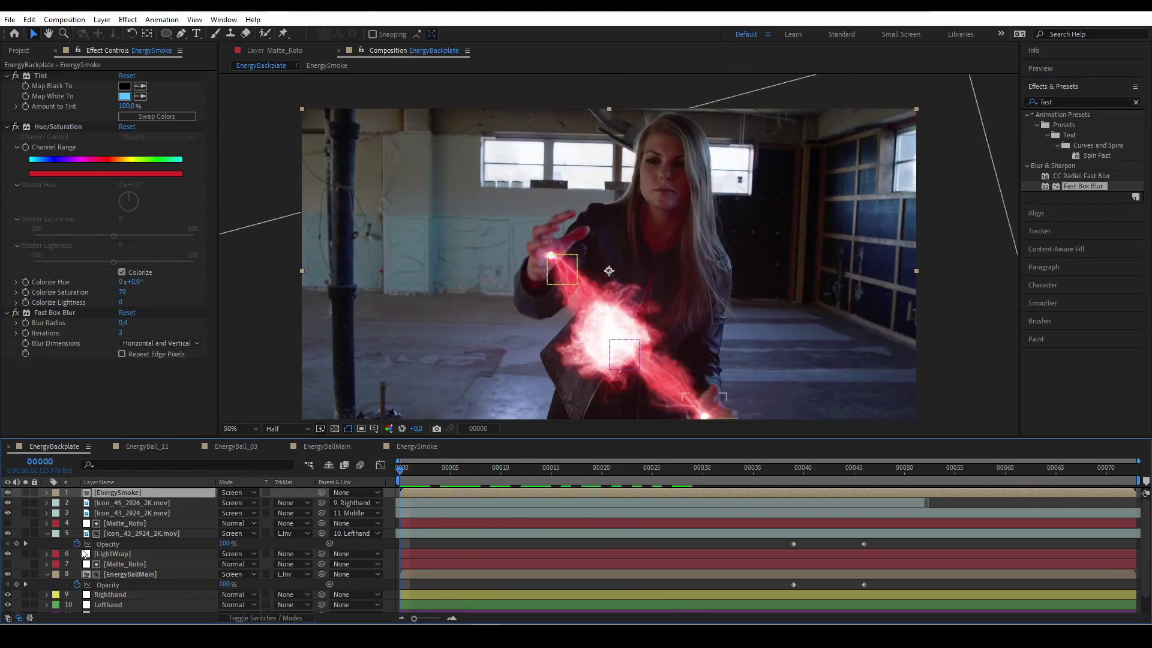
# Step: Track the Backplate footage's motion with the track point on the tip of the thin pipe standing on the floor
pyautogui.click(1039, 231)
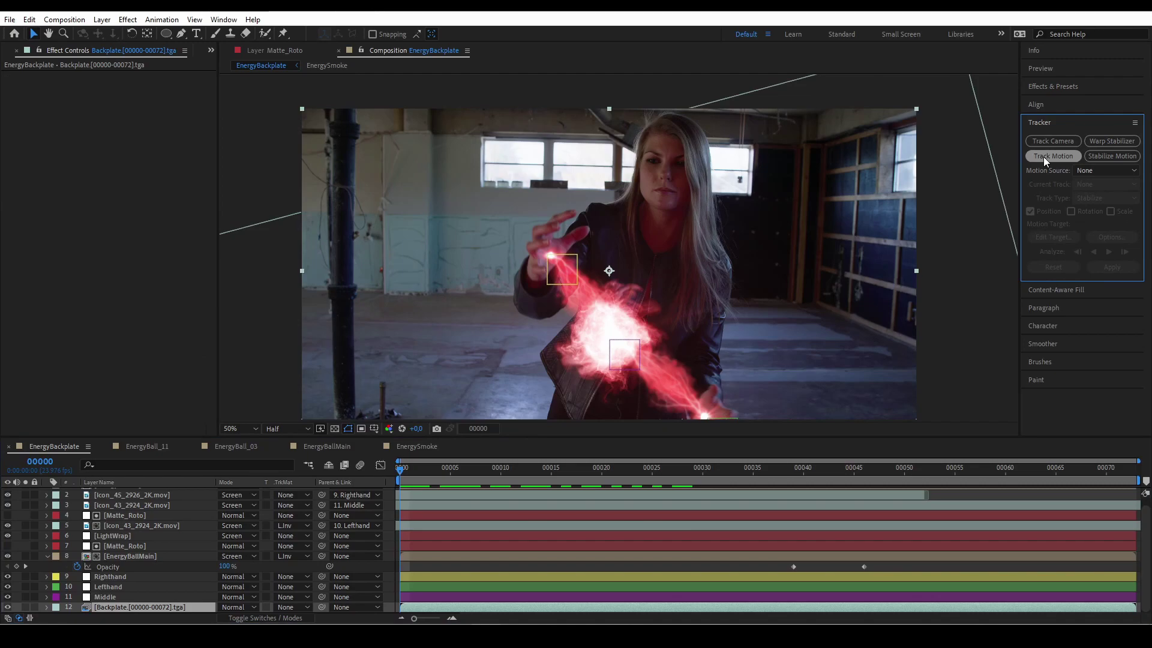
pyautogui.click(1042, 156)
pyautogui.moveTo(874, 175); pyautogui.dragTo(469, 352)
pyautogui.moveTo(471, 352); pyautogui.dragTo(511, 306)
pyautogui.click(1110, 252)
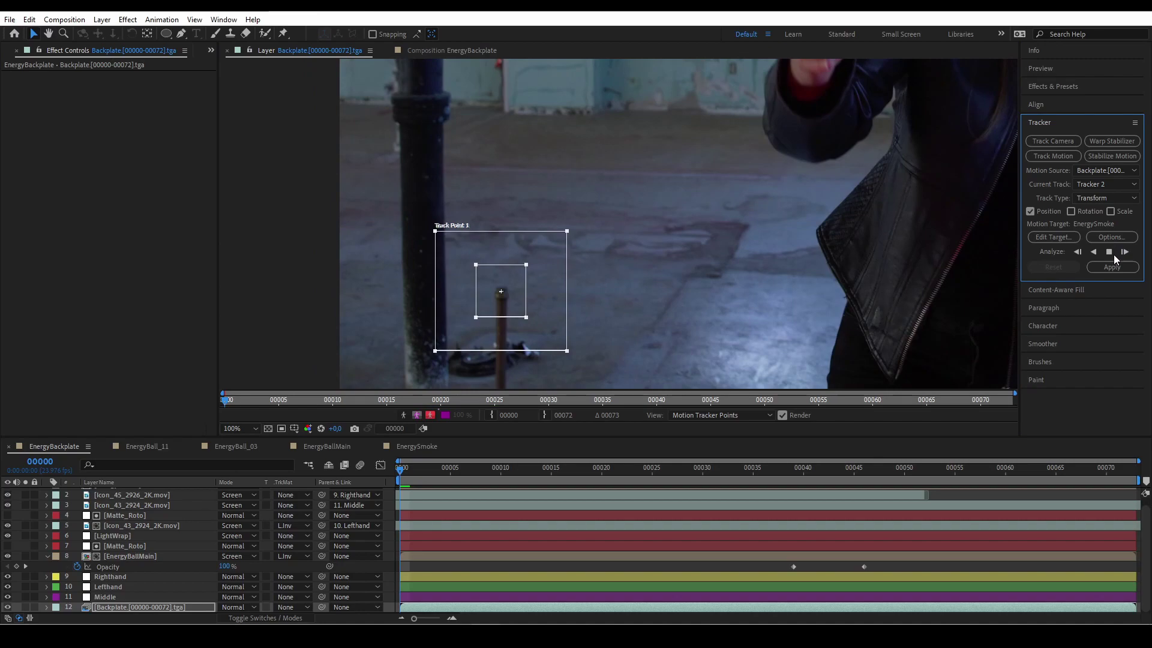
# Step: Add a null object to hold the background tracking data
pyautogui.click(102, 19)
pyautogui.moveTo(118, 35)
pyautogui.click(318, 86)
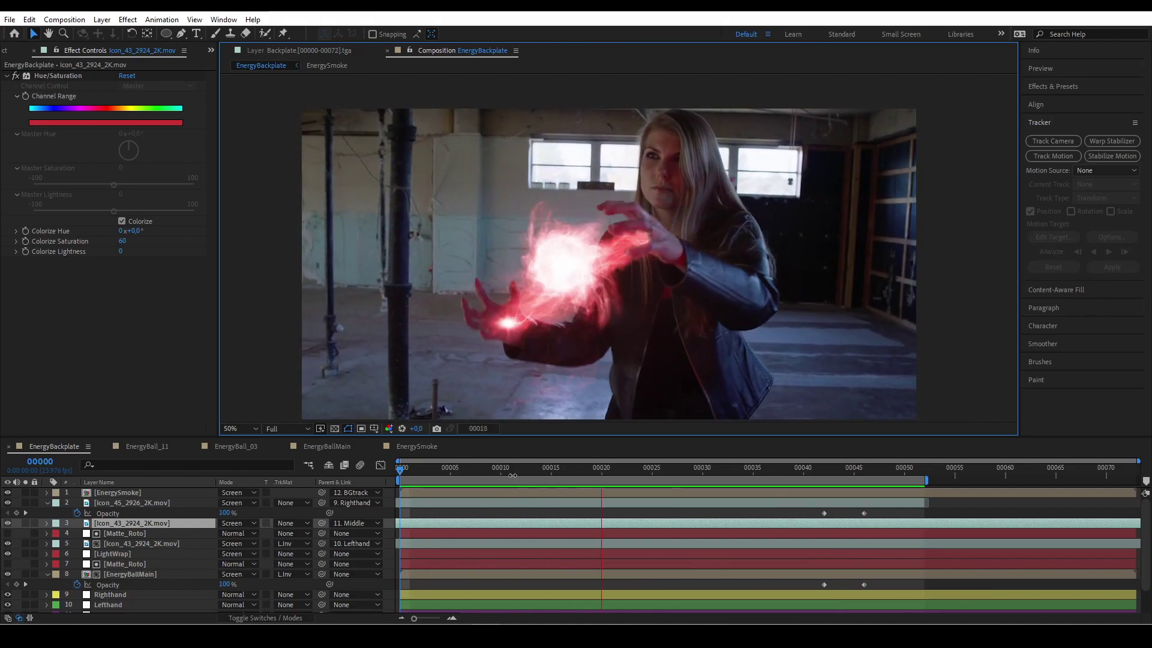
# Step: Preview the composite, return to frame 0 and add an adjustment layer named BigRedGlow
pyautogui.press('space')
pyautogui.moveTo(529, 473); pyautogui.dragTo(397, 481)
pyautogui.click(102, 19)
pyautogui.moveTo(112, 34)
pyautogui.click(333, 112)
pyautogui.press('Return')
pyautogui.write('BigRedGlow')
pyautogui.press('Return')
# Step: Apply Curves to BigRedGlow and raise the midtones of the Red channel
pyautogui.click(1045, 87)
pyautogui.click(1074, 102)
pyautogui.write('curve')
pyautogui.moveTo(1073, 165)
pyautogui.mouseDown()
pyautogui.moveTo(835, 212)
pyautogui.moveTo(87, 181)
pyautogui.mouseUp()
pyautogui.click(157, 86)
# Step: Draw a large elliptical mask on BigRedGlow around the energy ball and feather it by more than 400 pixels
pyautogui.click(166, 34)
pyautogui.moveTo(517, 169); pyautogui.dragTo(770, 413)
pyautogui.press('v')
pyautogui.hotkey('ctrl', 't')
pyautogui.moveTo(651, 283); pyautogui.dragTo(617, 276)
pyautogui.press('Return')
pyautogui.press('f')
pyautogui.moveTo(235, 543); pyautogui.dragTo(486, 544)
pyautogui.click(360, 523)
# Step: Animate the BigRedGlow Mask Path to follow the energy ball with keyframes at frames 0, 7, 21 and 37
pyautogui.click(182, 524)
pyautogui.hotkey('ctrl', 't')
pyautogui.press('m')
pyautogui.click(87, 544)
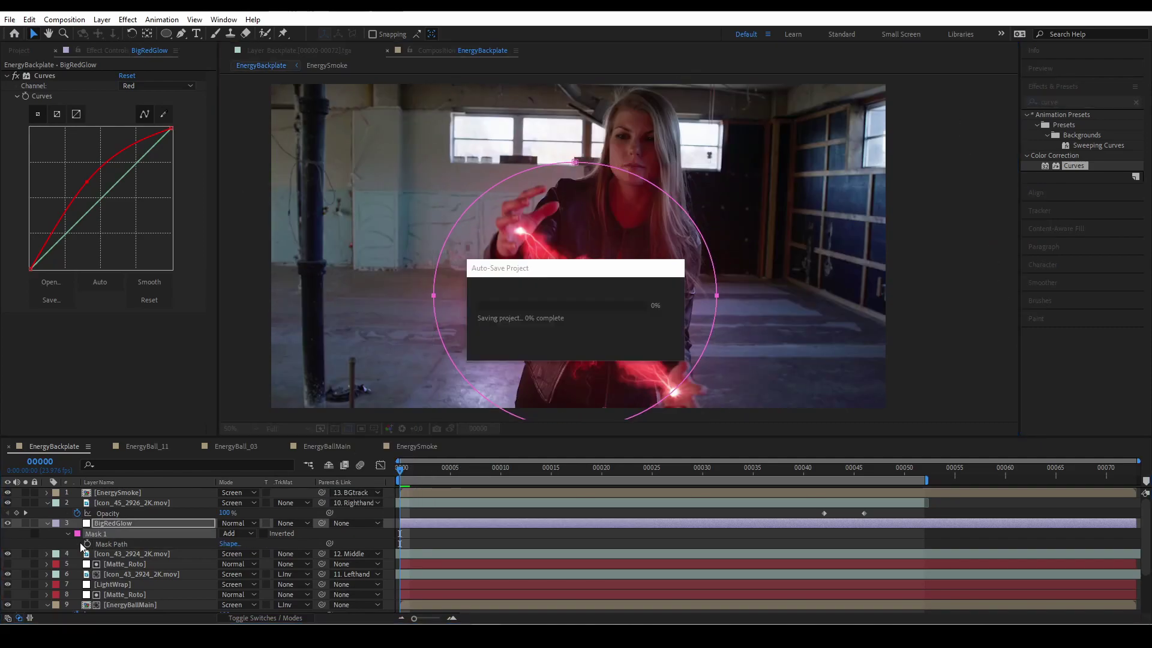
pyautogui.click(470, 468)
pyautogui.click(772, 468)
pyautogui.moveTo(583, 231); pyautogui.dragTo(642, 236)
pyautogui.click(611, 467)
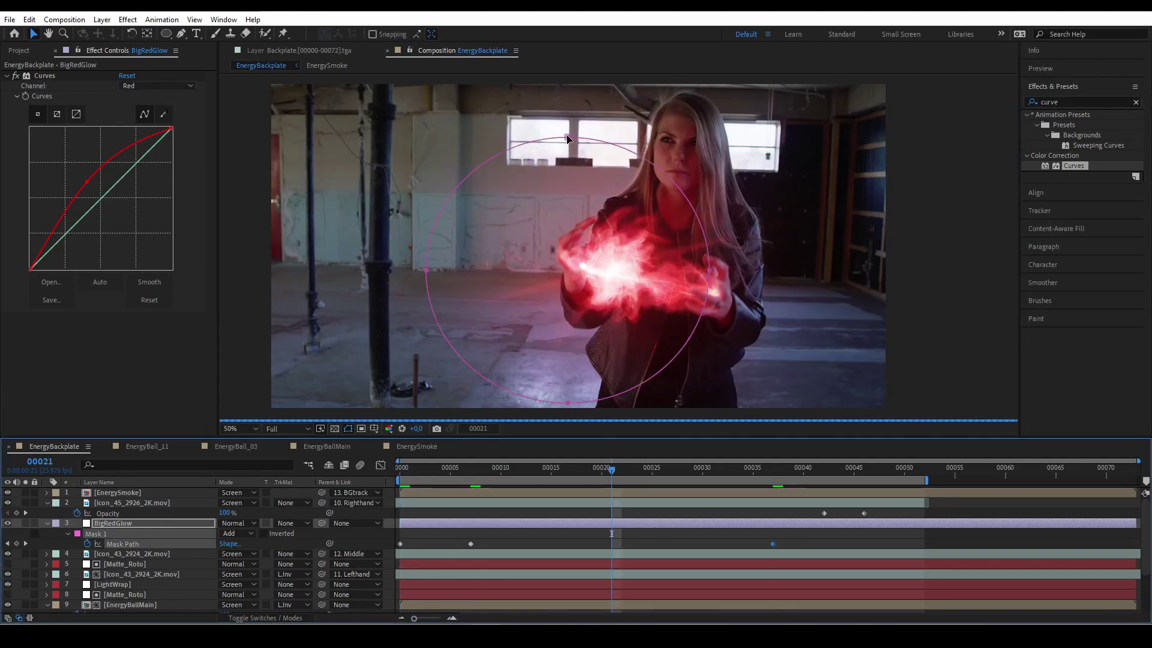
pyautogui.moveTo(567, 139); pyautogui.dragTo(537, 107)
pyautogui.click(532, 468)
# Step: Set the BigRedGlow Mask Feather to 418 pixels and compare the shot with the layer hidden and shown
pyautogui.click(156, 523)
pyautogui.press('f')
pyautogui.click(256, 544)
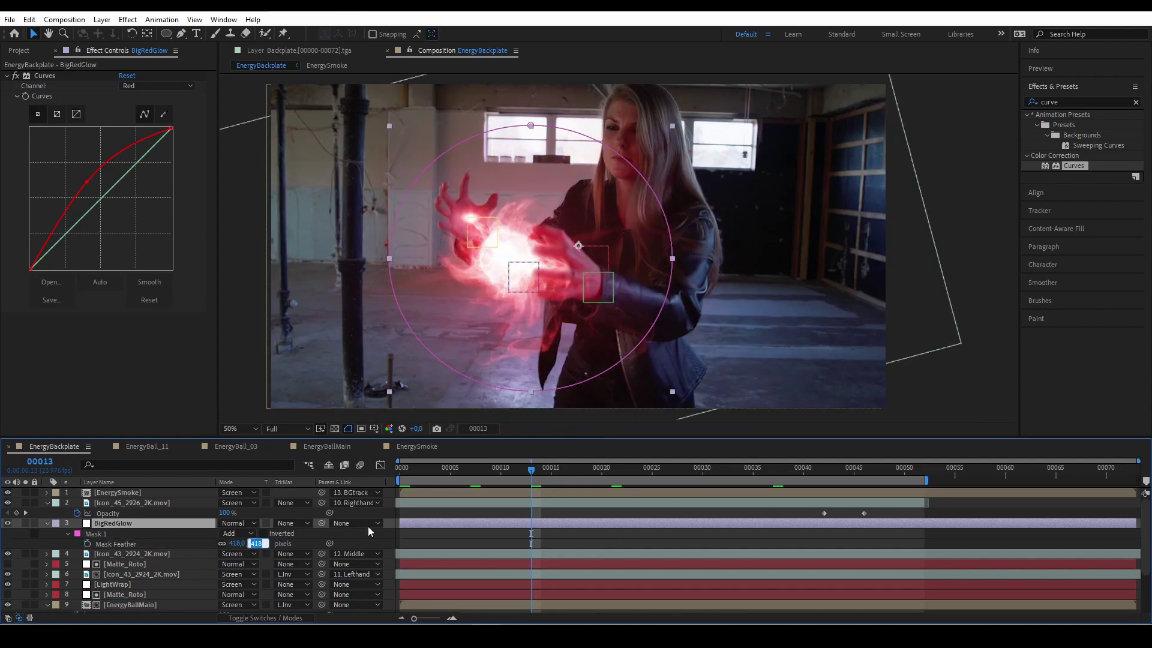
pyautogui.click(368, 538)
pyautogui.click(8, 523)
pyautogui.click(8, 524)
pyautogui.click(8, 523)
pyautogui.click(8, 523)
# Step: Set the BigRedGlow Mask Expansion to 83 pixels
pyautogui.click(147, 524)
pyautogui.press('m')
pyautogui.press('m')
pyautogui.moveTo(223, 574); pyautogui.dragTo(273, 574)
pyautogui.click(363, 559)
pyautogui.click(8, 524)
pyautogui.click(126, 523)
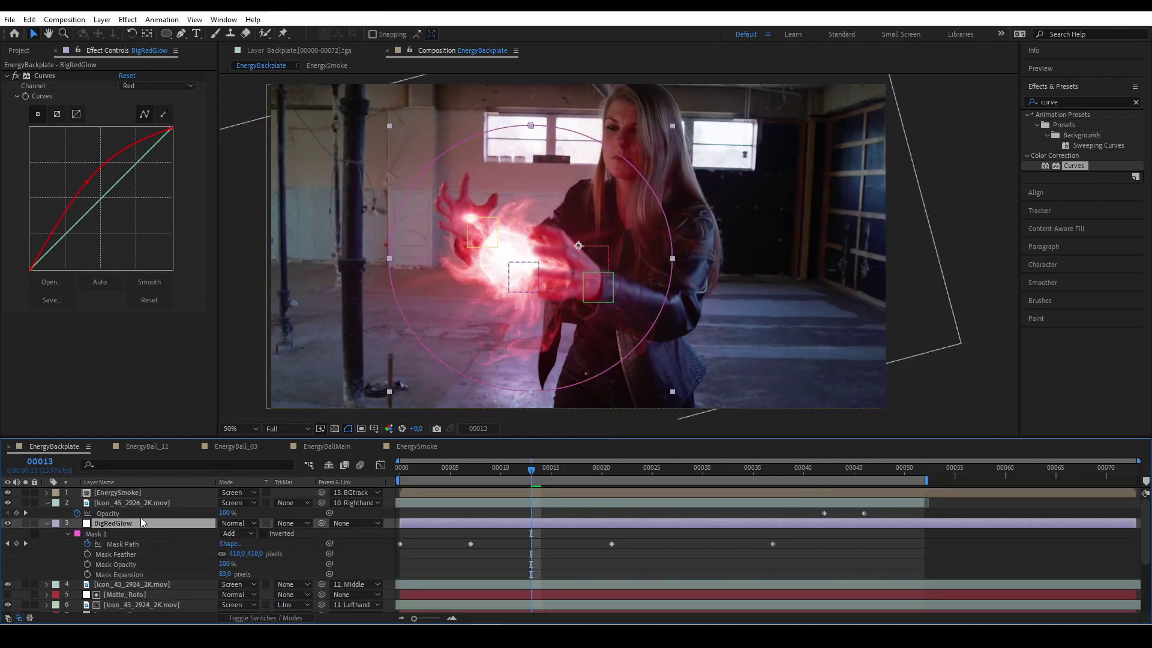
# Step: Add an adjustment layer named FaceGlow with a Pen-drawn mask around the actress's face
pyautogui.click(102, 19)
pyautogui.moveTo(120, 32)
pyautogui.click(324, 113)
pyautogui.click(180, 33)
pyautogui.scroll(1, 617, 115)
pyautogui.moveTo(618, 115); pyautogui.dragTo(574, 273)
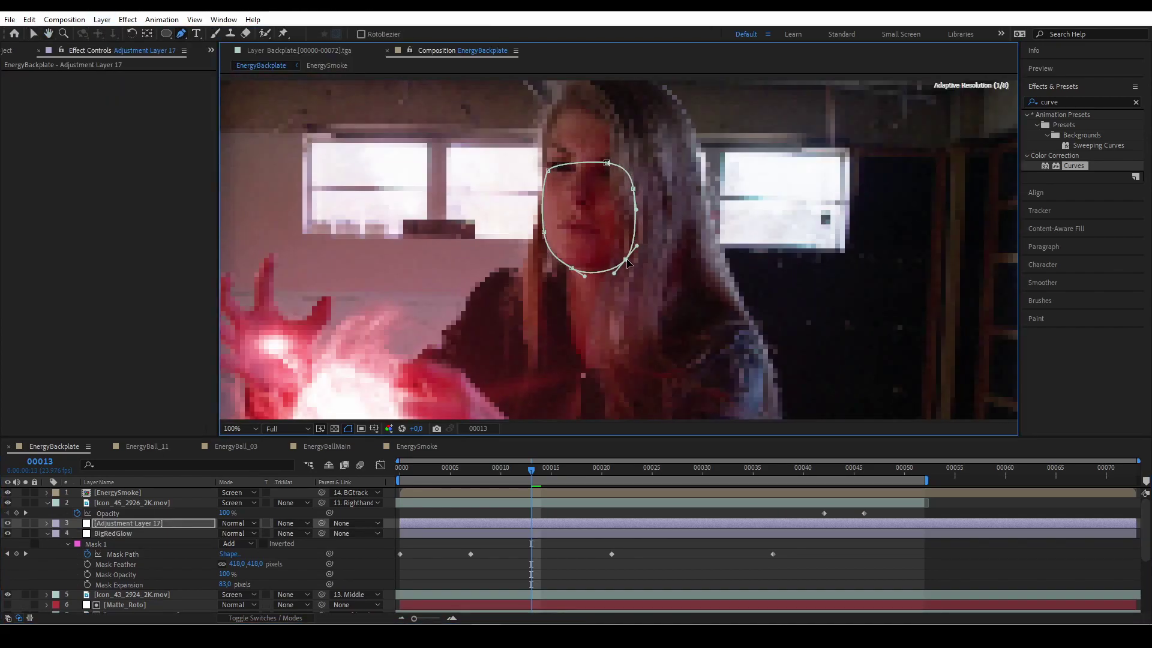
pyautogui.press('Return')
pyautogui.write('FaceGlow')
pyautogui.press('Return')
# Step: Apply Curves to FaceGlow and adjust an individual colour channel's curve
pyautogui.click(1066, 101)
pyautogui.click(160, 85)
pyautogui.click(155, 112)
pyautogui.moveTo(1073, 166); pyautogui.dragTo(103, 192)
# Step: Apply the Glow effect to FaceGlow and adjust its settings
pyautogui.click(1090, 103)
pyautogui.write('glow')
pyautogui.moveTo(1071, 206); pyautogui.dragTo(121, 391)
pyautogui.moveTo(124, 294); pyautogui.dragTo(138, 294)
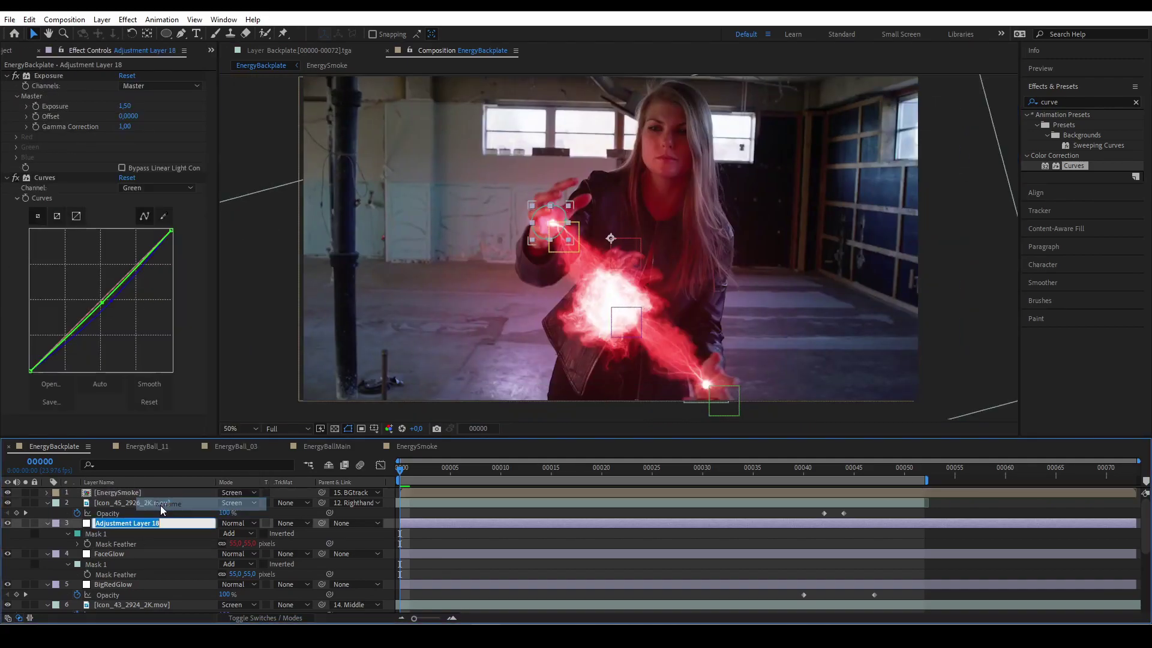
# Step: Rename Adjustment Layer 18 as HandGlowRight and its copy for the other hand as HandGlowleft
pyautogui.write('Right')
pyautogui.press('Return')
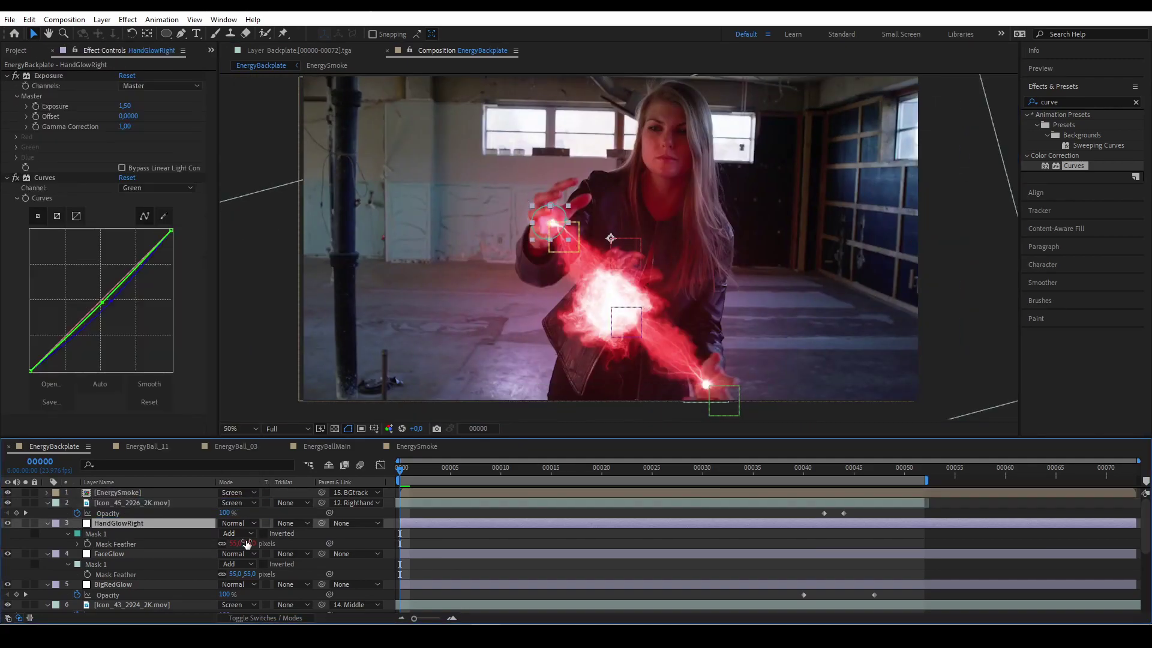
pyautogui.rightClick(133, 522)
pyautogui.click(144, 499)
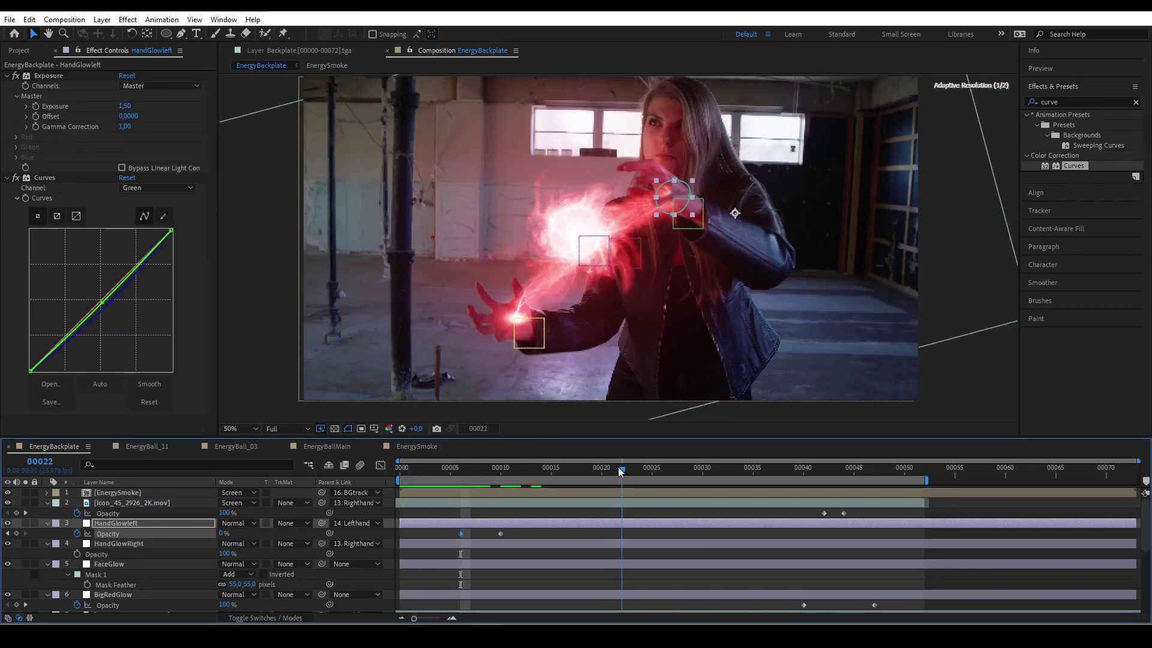
# Step: Keyframe the HandGlowRight layer's Opacity at frames 35 and 43
pyautogui.moveTo(619, 471); pyautogui.dragTo(715, 458)
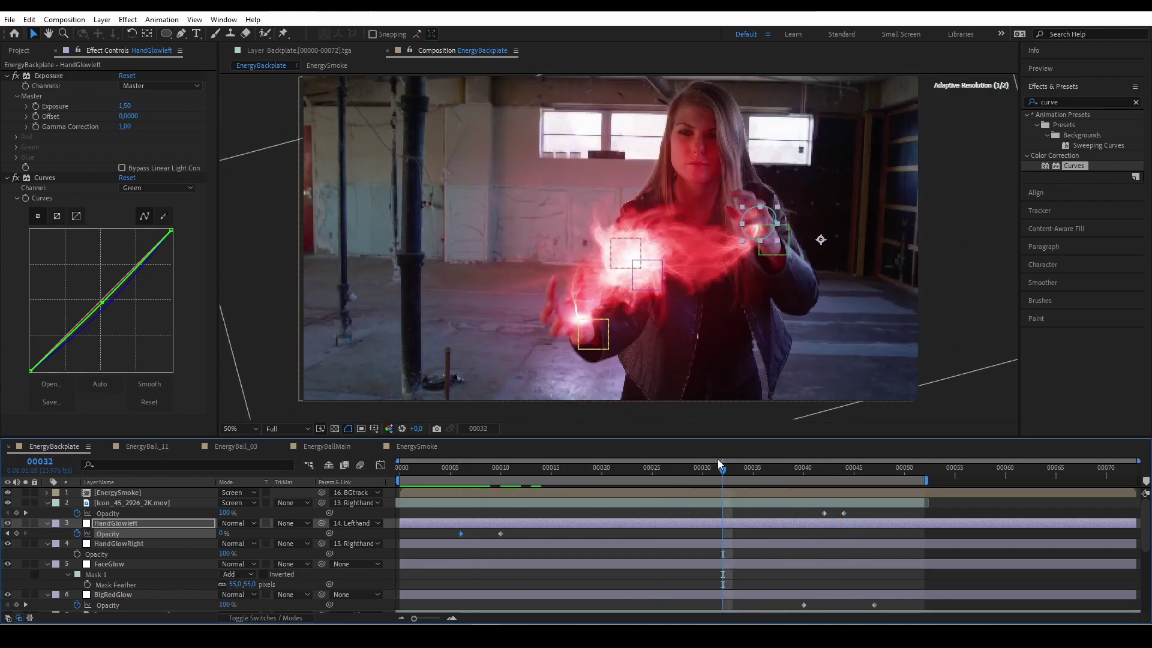
pyautogui.click(127, 547)
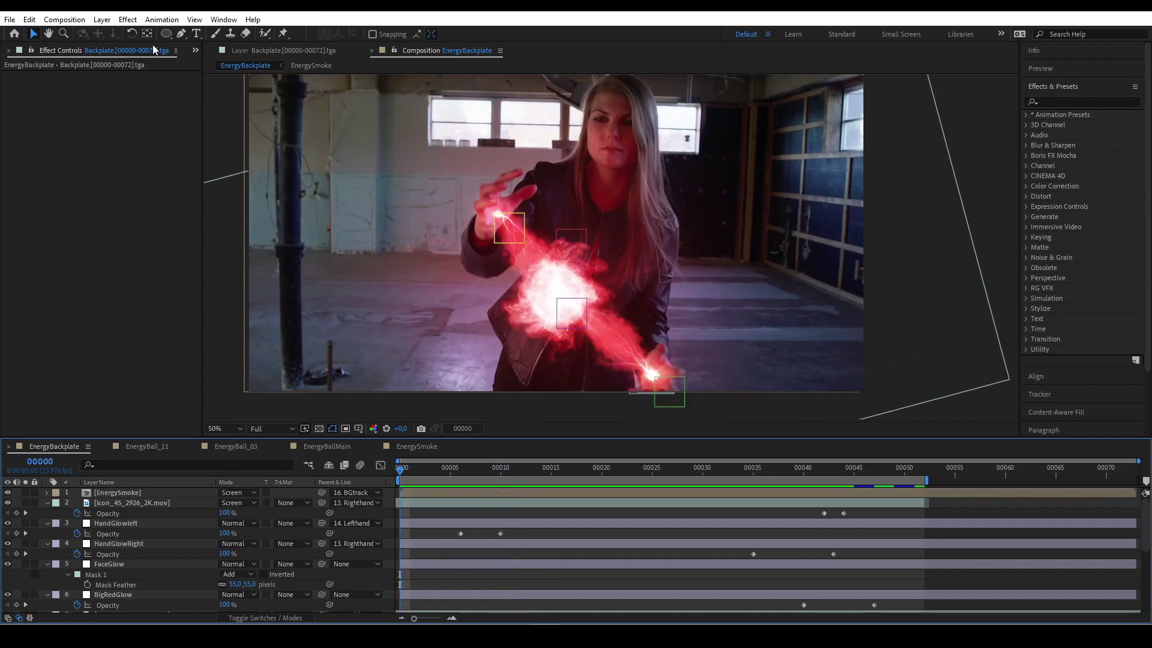
# Step: Create a black 2048 x 1080 px solid named Fractal
pyautogui.click(102, 19)
pyautogui.moveTo(104, 34)
pyautogui.click(363, 49)
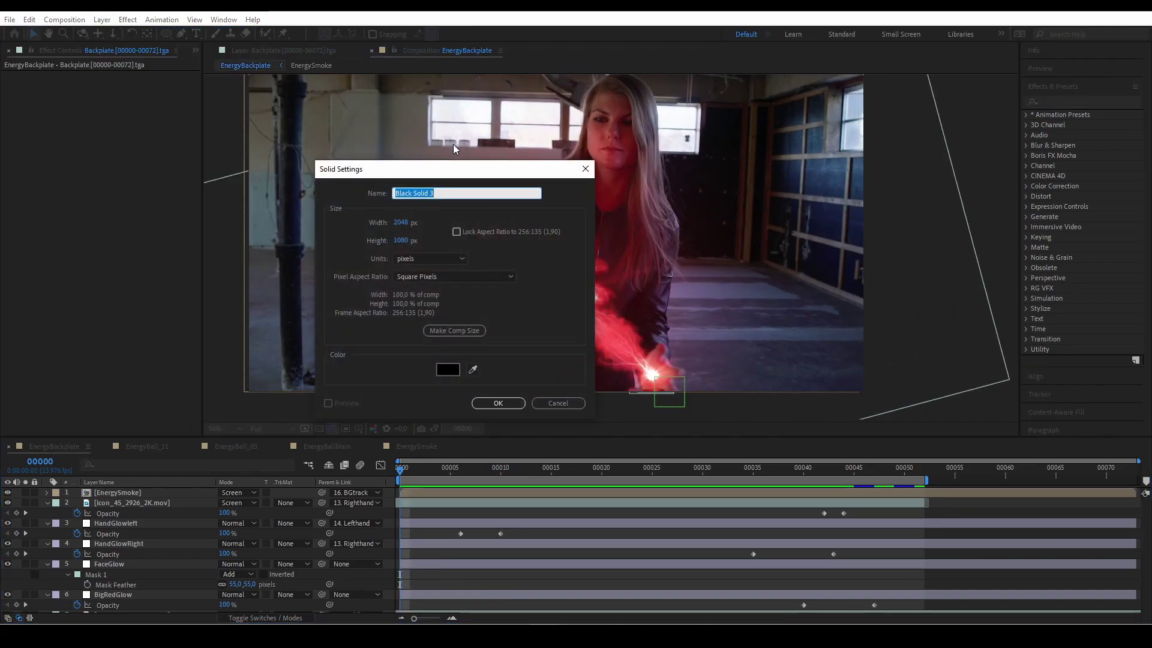
pyautogui.write('Fractal')
pyautogui.press('Return')
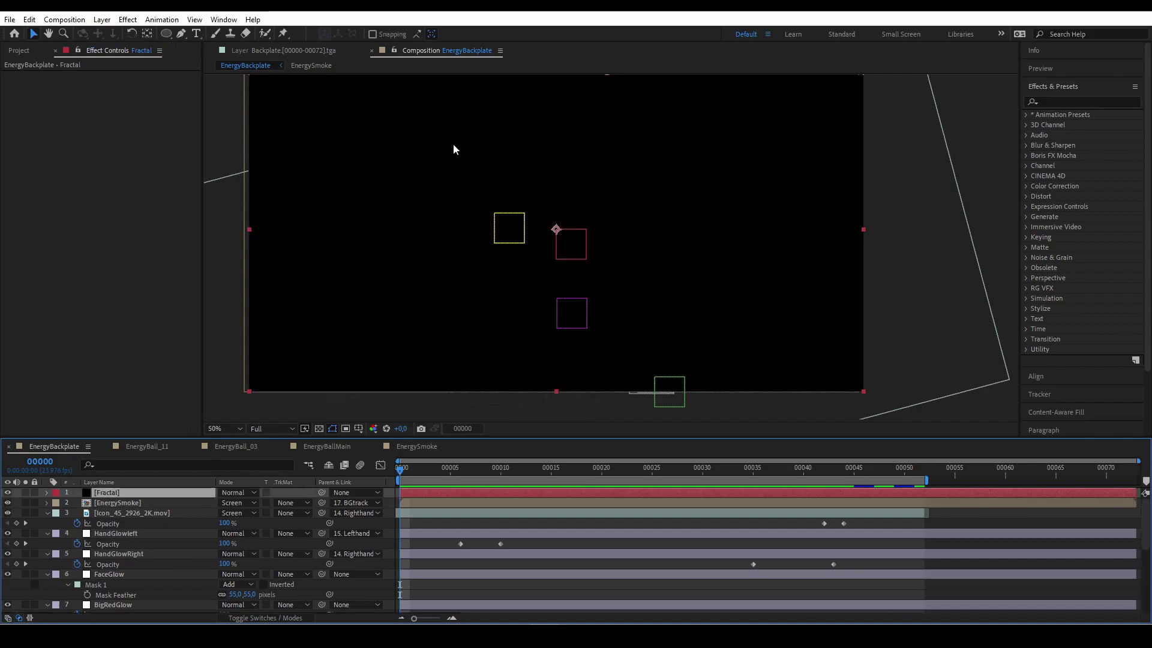
# Step: Apply Fractal Noise to the Fractal solid with the fractal type Max and a contrast of 190
pyautogui.click(1068, 102)
pyautogui.write('frac')
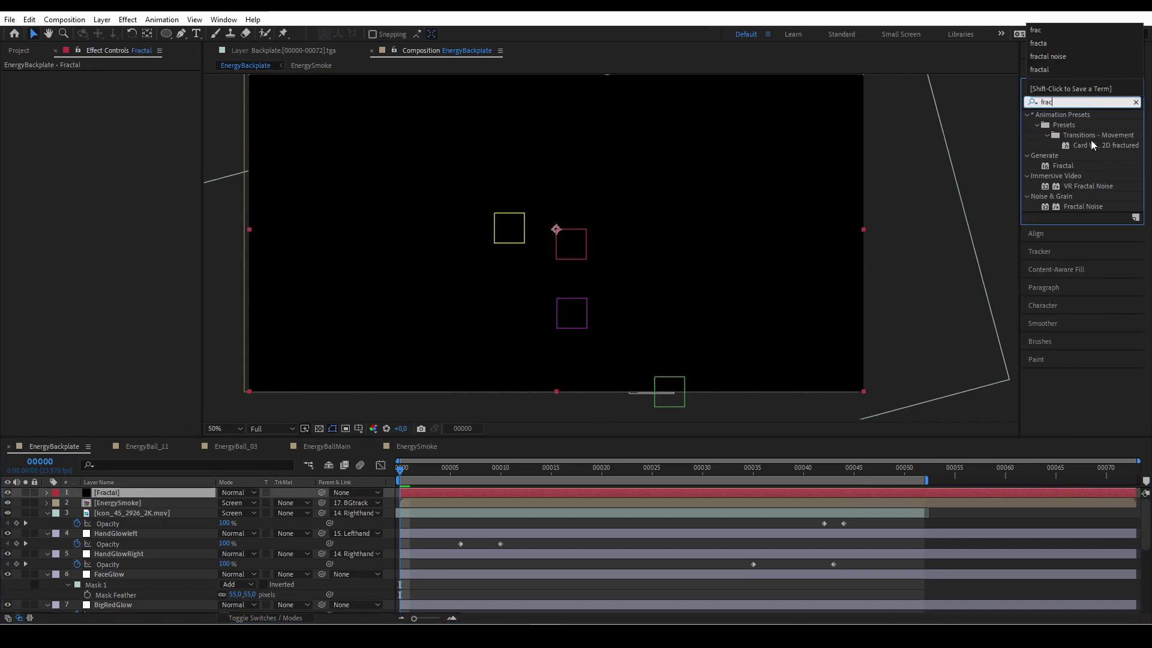
pyautogui.click(1073, 207)
pyautogui.moveTo(1074, 207); pyautogui.dragTo(129, 489)
pyautogui.click(158, 87)
pyautogui.click(144, 203)
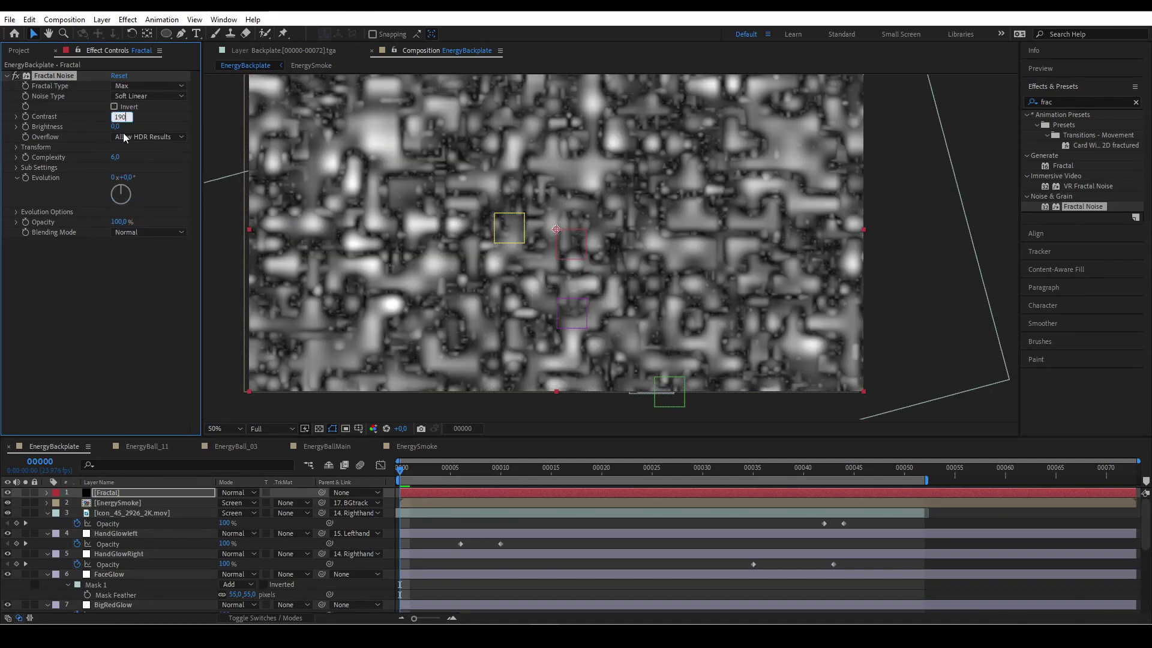
pyautogui.write('190')
pyautogui.press('Return')
# Step: Set the Fractal Noise scale to 55 and drive its Evolution with an expression multiplying time
pyautogui.click(16, 147)
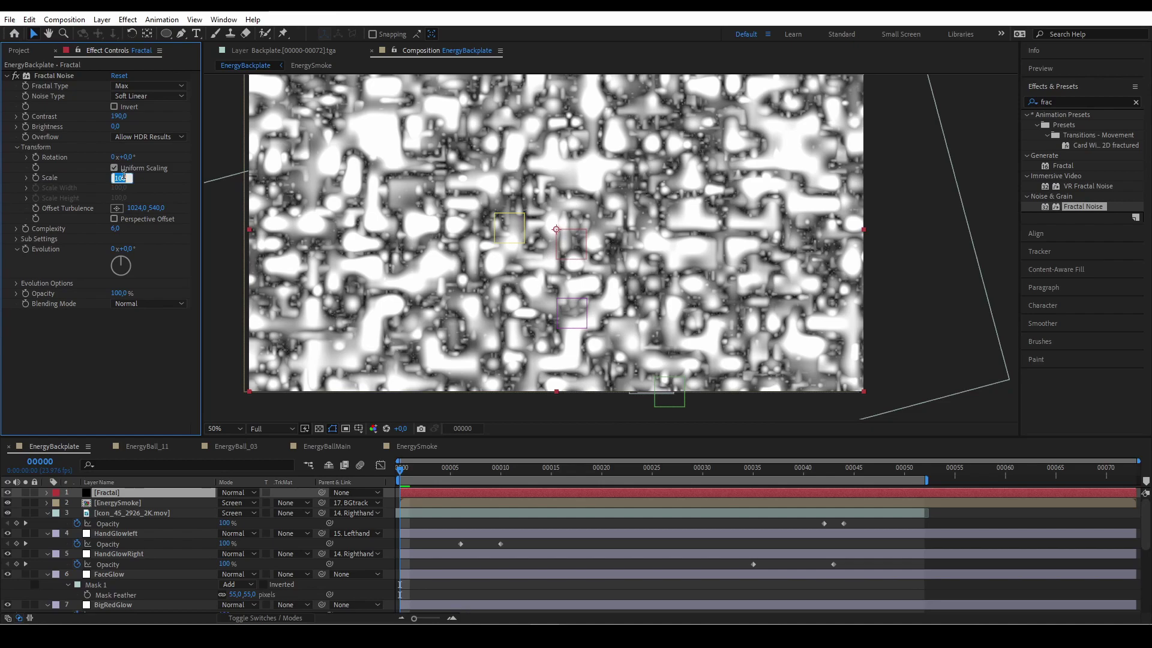
pyautogui.write('55')
pyautogui.press('Return')
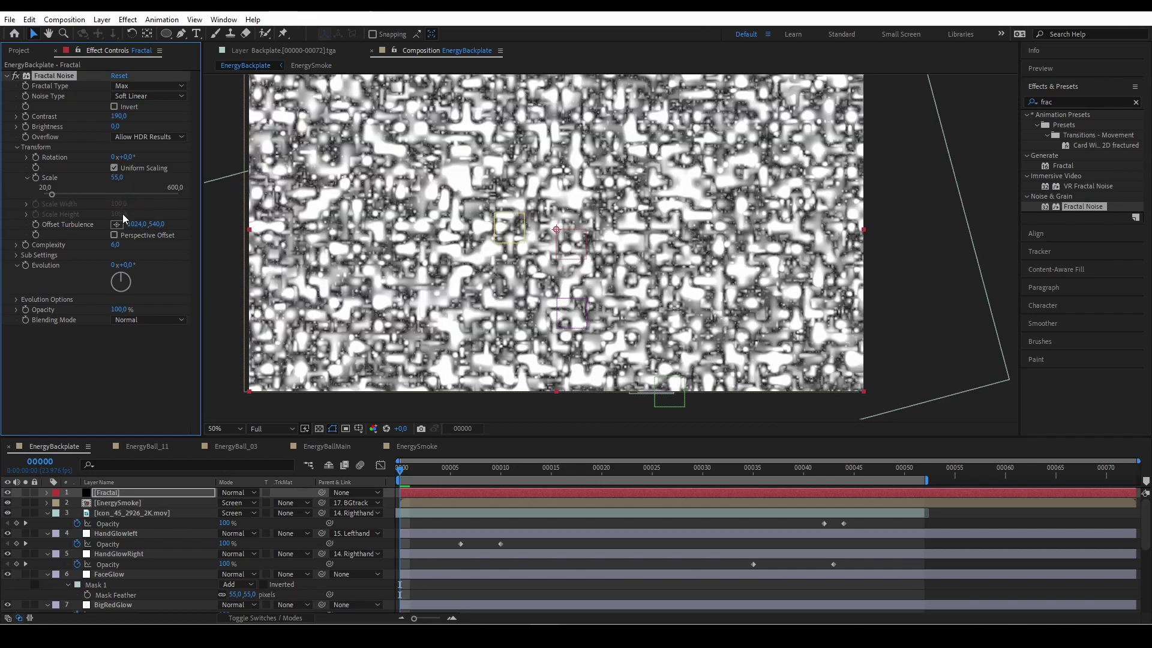
pyautogui.keyDown('alt'); pyautogui.click(26, 265); pyautogui.keyUp('alt')
pyautogui.write('time*')
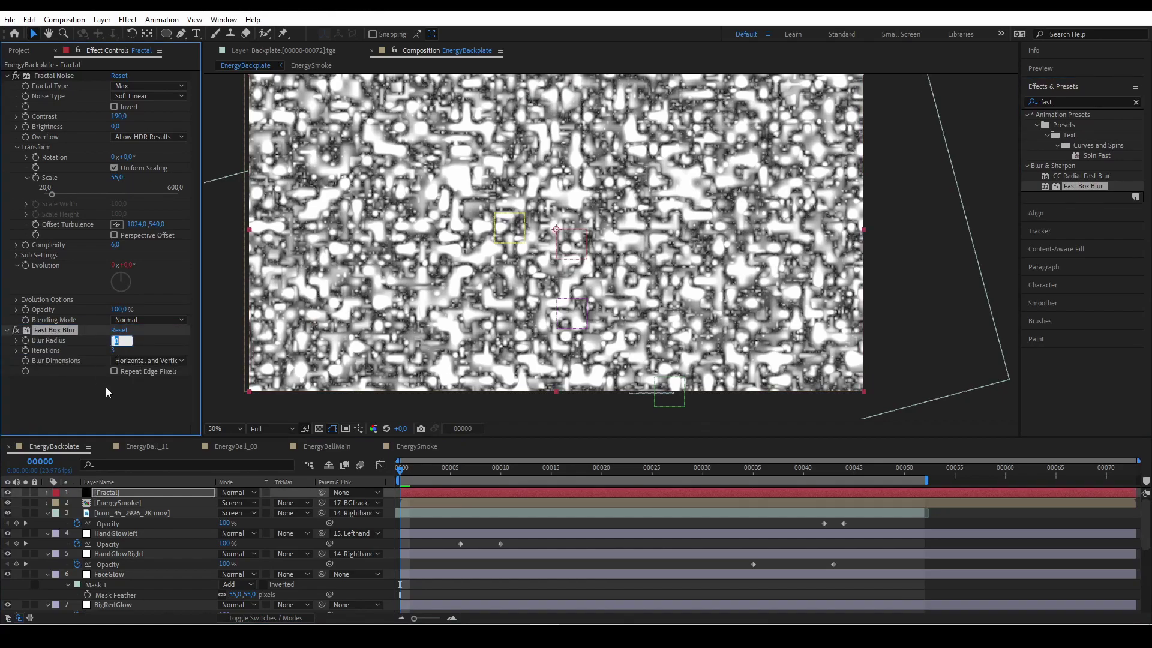
# Step: Set the Fractal layer's Fast Box Blur radius to 3 and hide the layer
pyautogui.write('5')
pyautogui.press('Return')
pyautogui.click(117, 340)
pyautogui.write('2')
pyautogui.press('Return')
pyautogui.click(7, 493)
# Step: Add an adjustment layer above Fractal and name it Displacement
pyautogui.click(102, 20)
pyautogui.moveTo(120, 34)
pyautogui.click(315, 112)
pyautogui.rightClick(134, 492)
pyautogui.click(159, 496)
pyautogui.write('Di')
# Step: Apply Displacement Map to the Displacement layer, using Fractal with its effects and masks as the map layer
pyautogui.click(1054, 101)
pyautogui.write('displace')
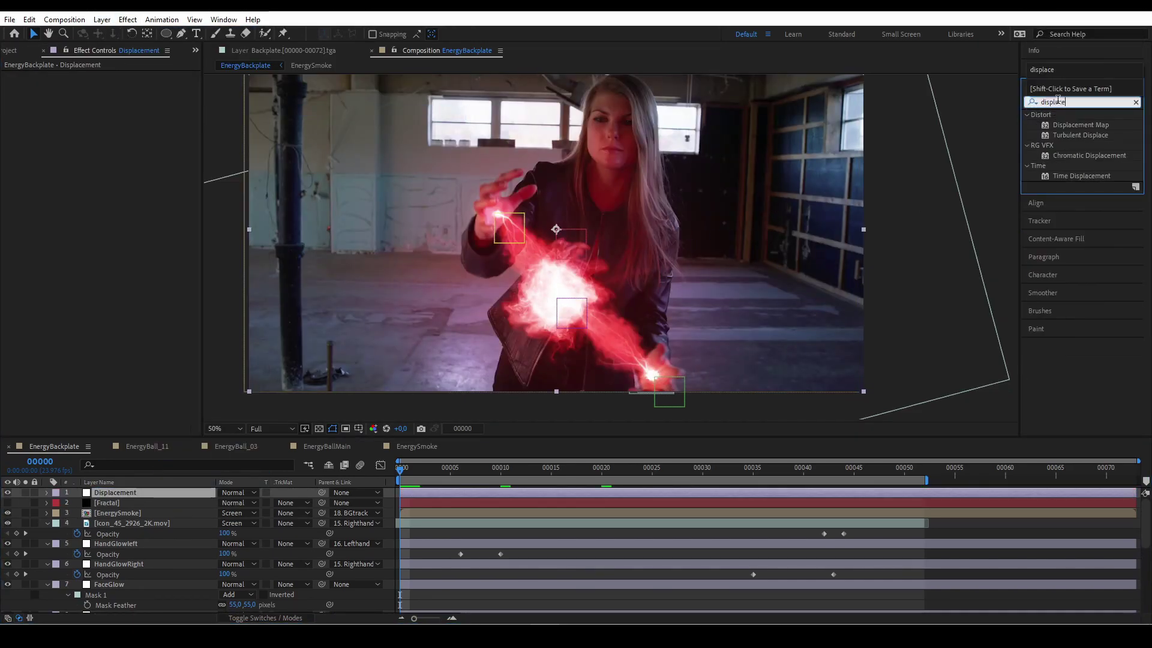
pyautogui.moveTo(1085, 126); pyautogui.dragTo(240, 415)
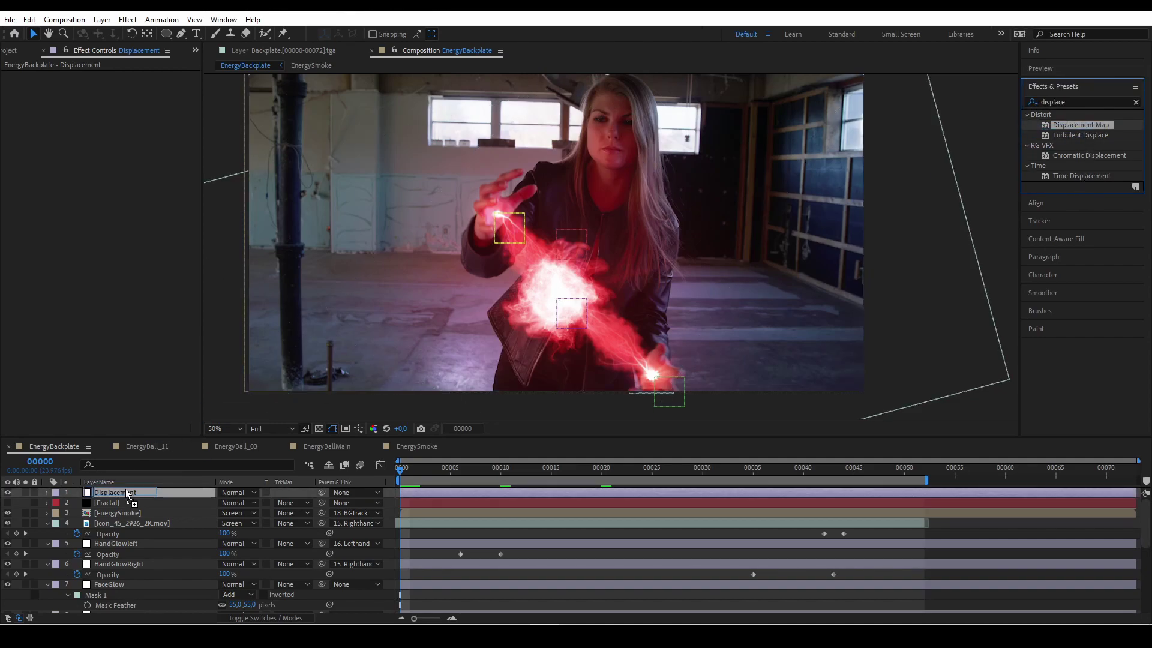
pyautogui.press('Return')
pyautogui.click(129, 86)
pyautogui.click(144, 128)
pyautogui.click(168, 86)
pyautogui.click(163, 123)
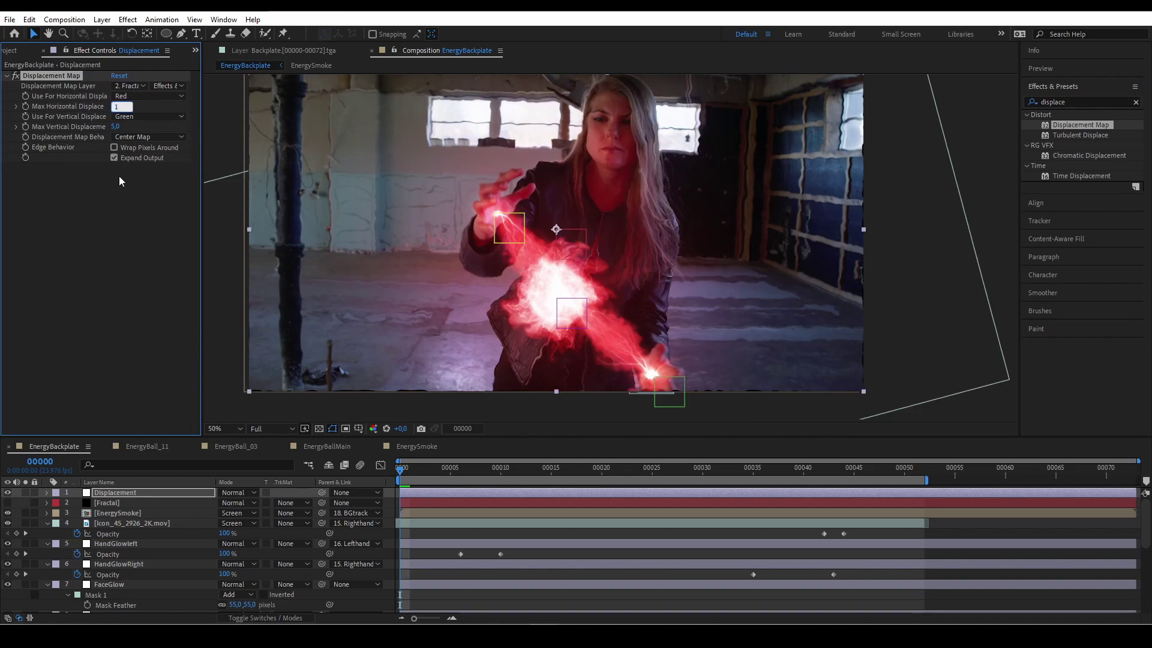
# Step: Set the maximum horizontal and vertical displacement to 10 each
pyautogui.press('Return')
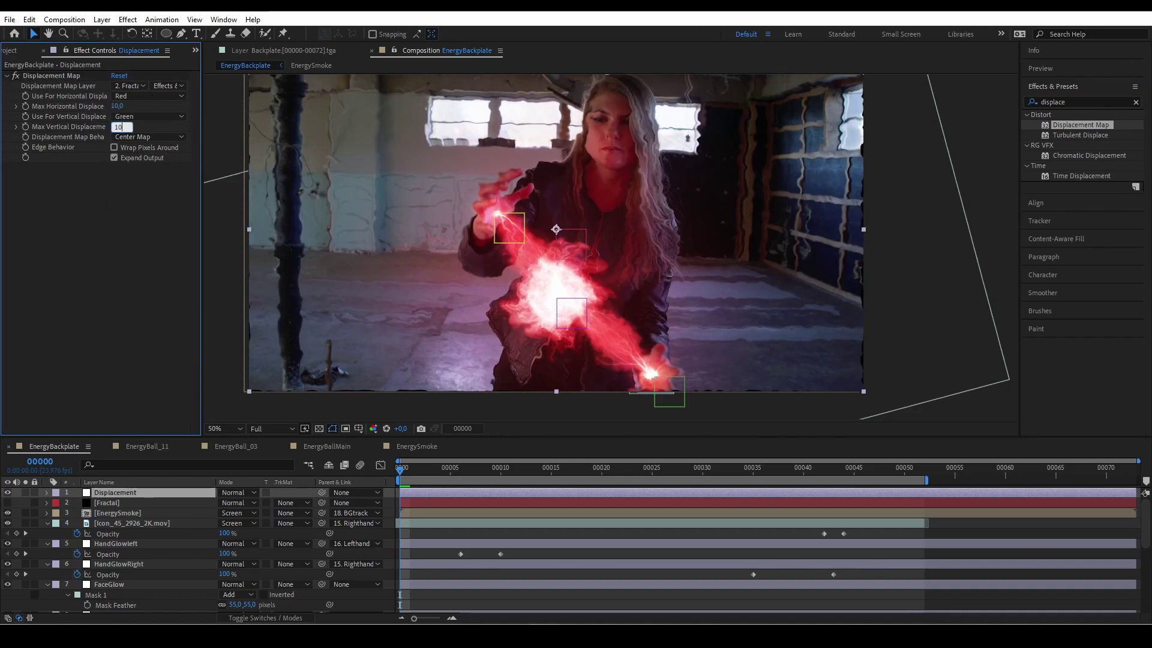
pyautogui.write('10')
pyautogui.press('Return')
# Step: Draw a closed Pen mask on the Fractal layer around the energy ball and its energy stream
pyautogui.click(133, 503)
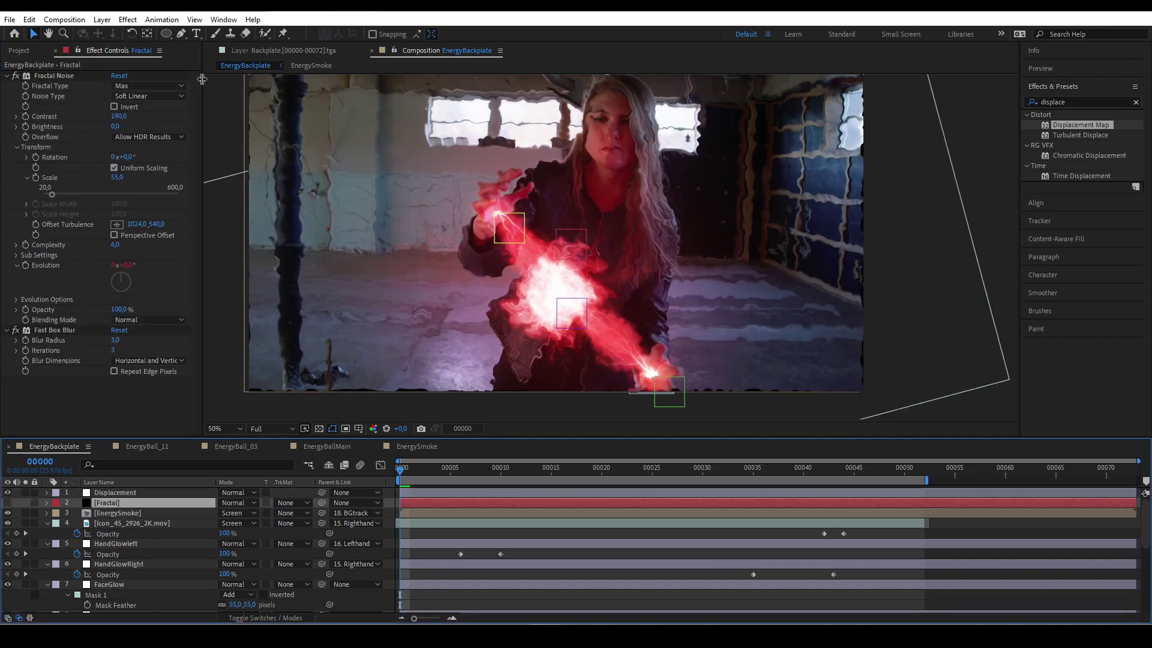
pyautogui.click(167, 34)
pyautogui.moveTo(565, 216); pyautogui.dragTo(544, 220)
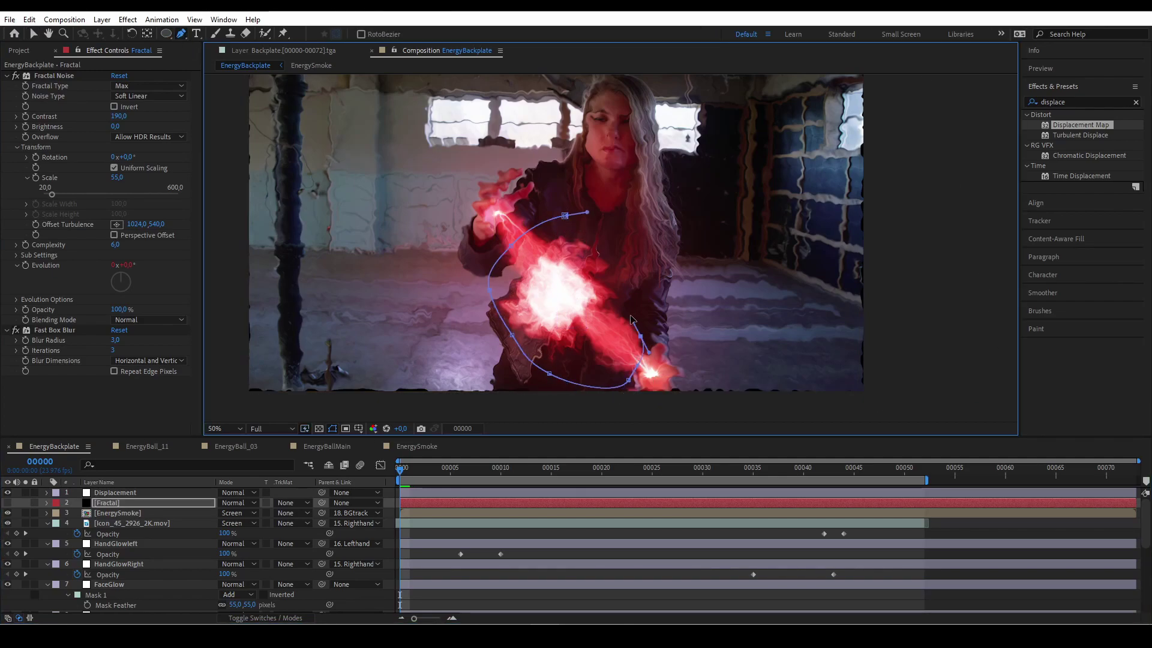
pyautogui.click(565, 215)
pyautogui.moveTo(564, 215); pyautogui.dragTo(565, 223)
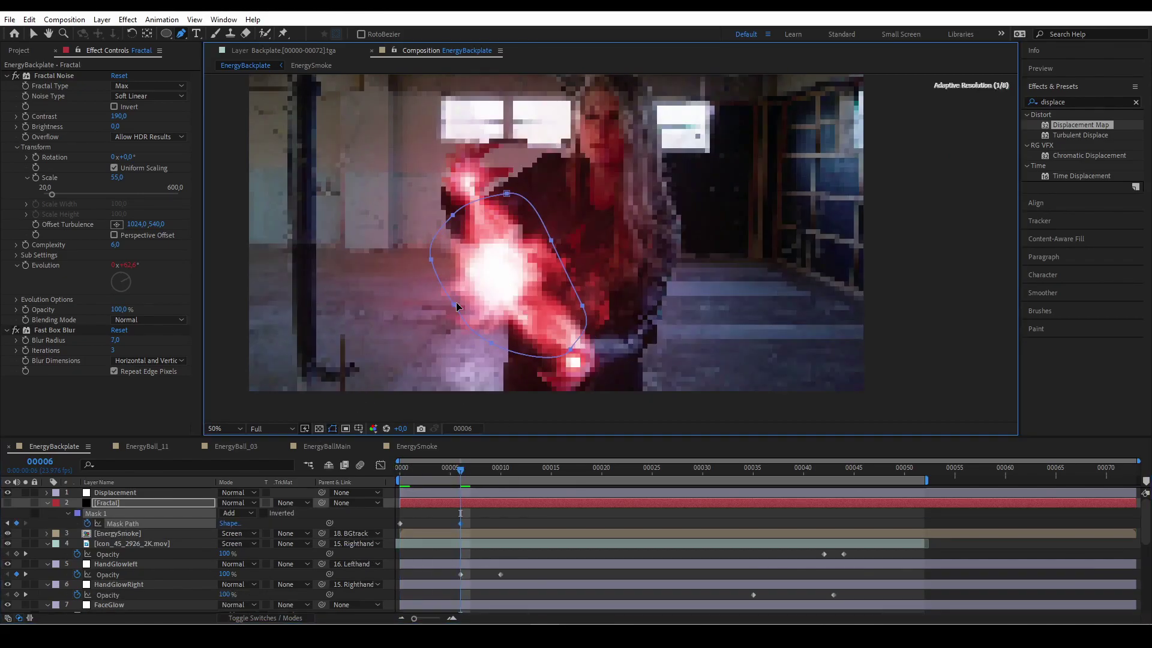
# Step: Animate the Fractal layer's mask path through the shot, reshaping and repositioning it to follow the energy ball between the moving hands
pyautogui.click(551, 467)
pyautogui.hotkey('ctrl', 't')
pyautogui.moveTo(514, 265); pyautogui.dragTo(500, 215)
pyautogui.moveTo(551, 471); pyautogui.dragTo(662, 474)
pyautogui.doubleClick(545, 313)
pyautogui.moveTo(498, 245); pyautogui.dragTo(550, 240)
pyautogui.moveTo(661, 472); pyautogui.dragTo(743, 473)
pyautogui.moveTo(622, 226)
pyautogui.mouseDown()
pyautogui.moveTo(656, 248)
pyautogui.moveTo(627, 237)
pyautogui.mouseUp()
pyautogui.moveTo(743, 471); pyautogui.dragTo(852, 474)
pyautogui.moveTo(852, 474); pyautogui.dragTo(824, 472)
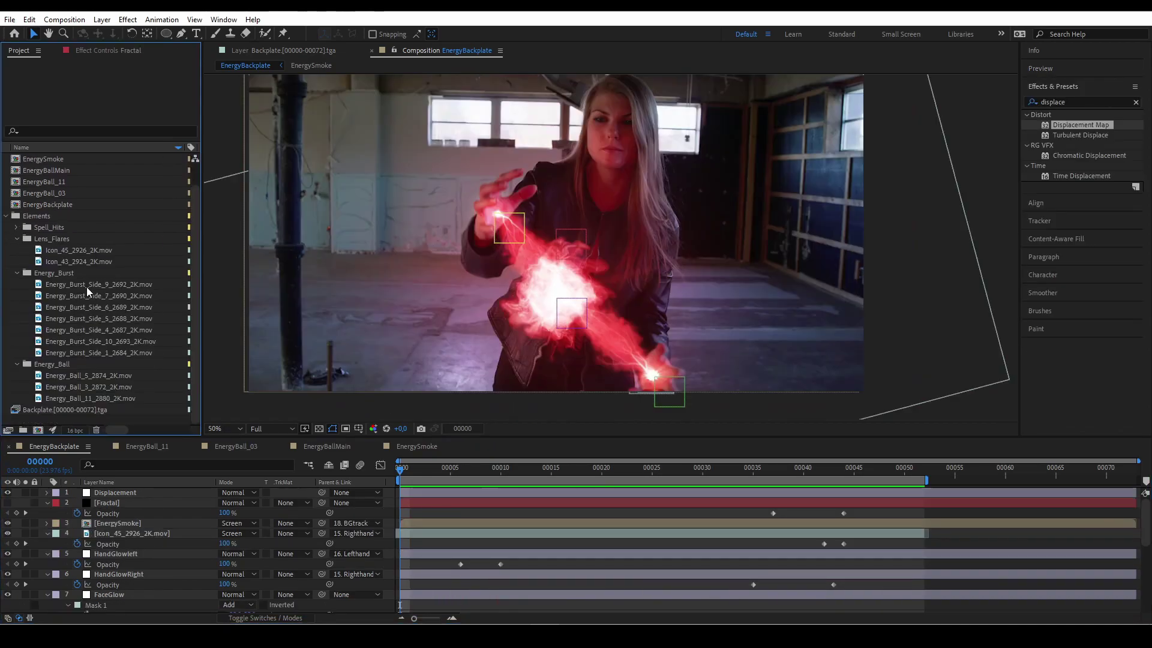
# Step: Add Spell_Hit_Side_1_1230_2K.mov above EnergySmoke, start it around frame 44, and give it a Luma Inverted track matte from Matte_Roto
pyautogui.moveTo(90, 238); pyautogui.dragTo(147, 513)
pyautogui.moveTo(462, 526); pyautogui.dragTo(887, 523)
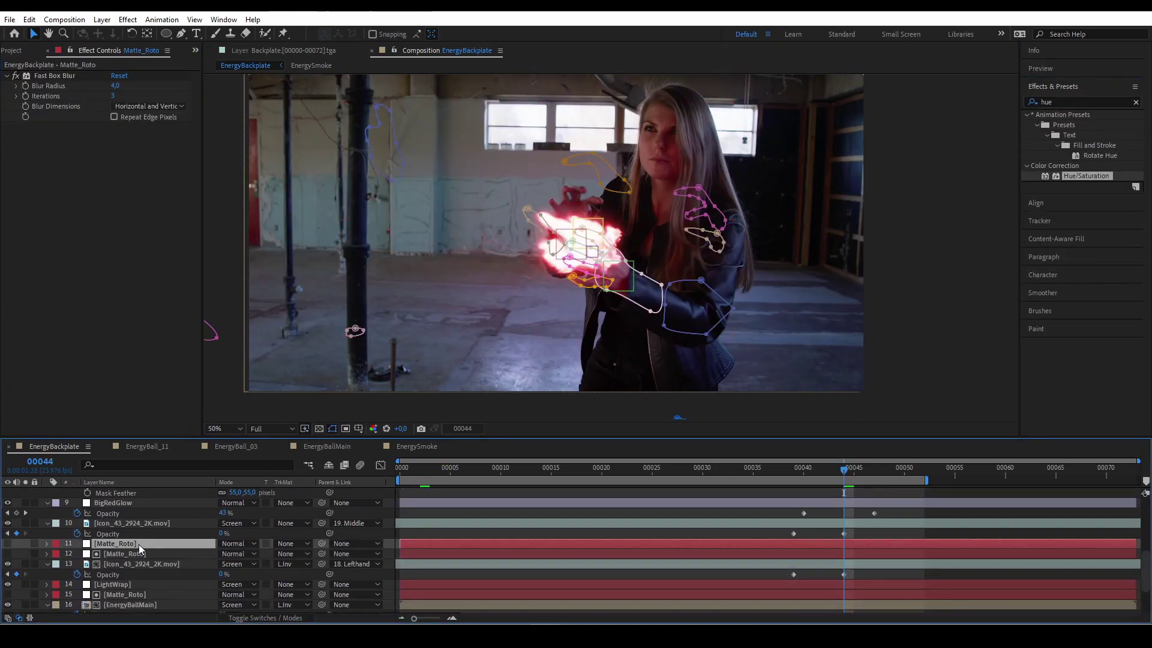
pyautogui.click(292, 521)
pyautogui.click(331, 590)
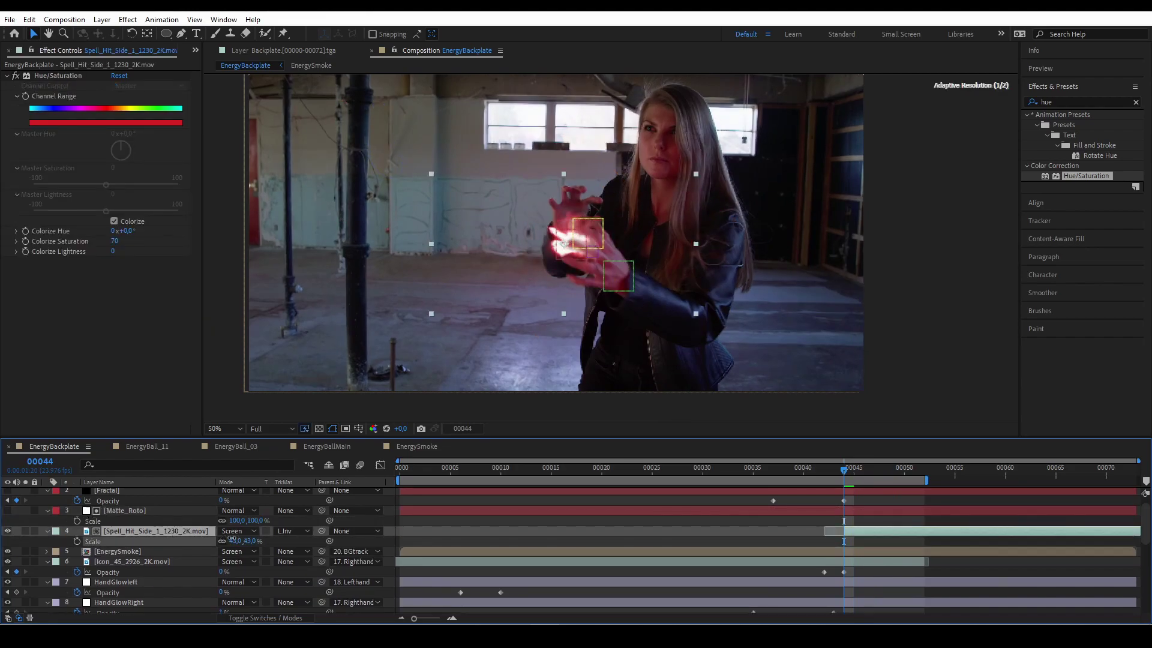
pyautogui.moveTo(844, 471); pyautogui.dragTo(892, 471)
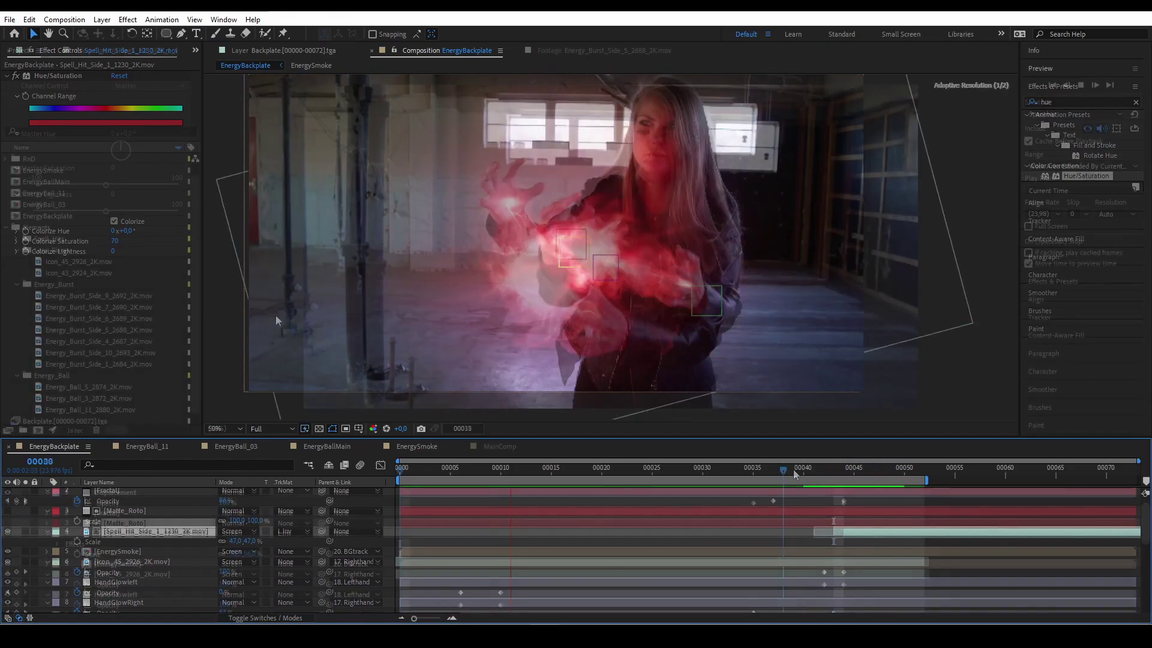